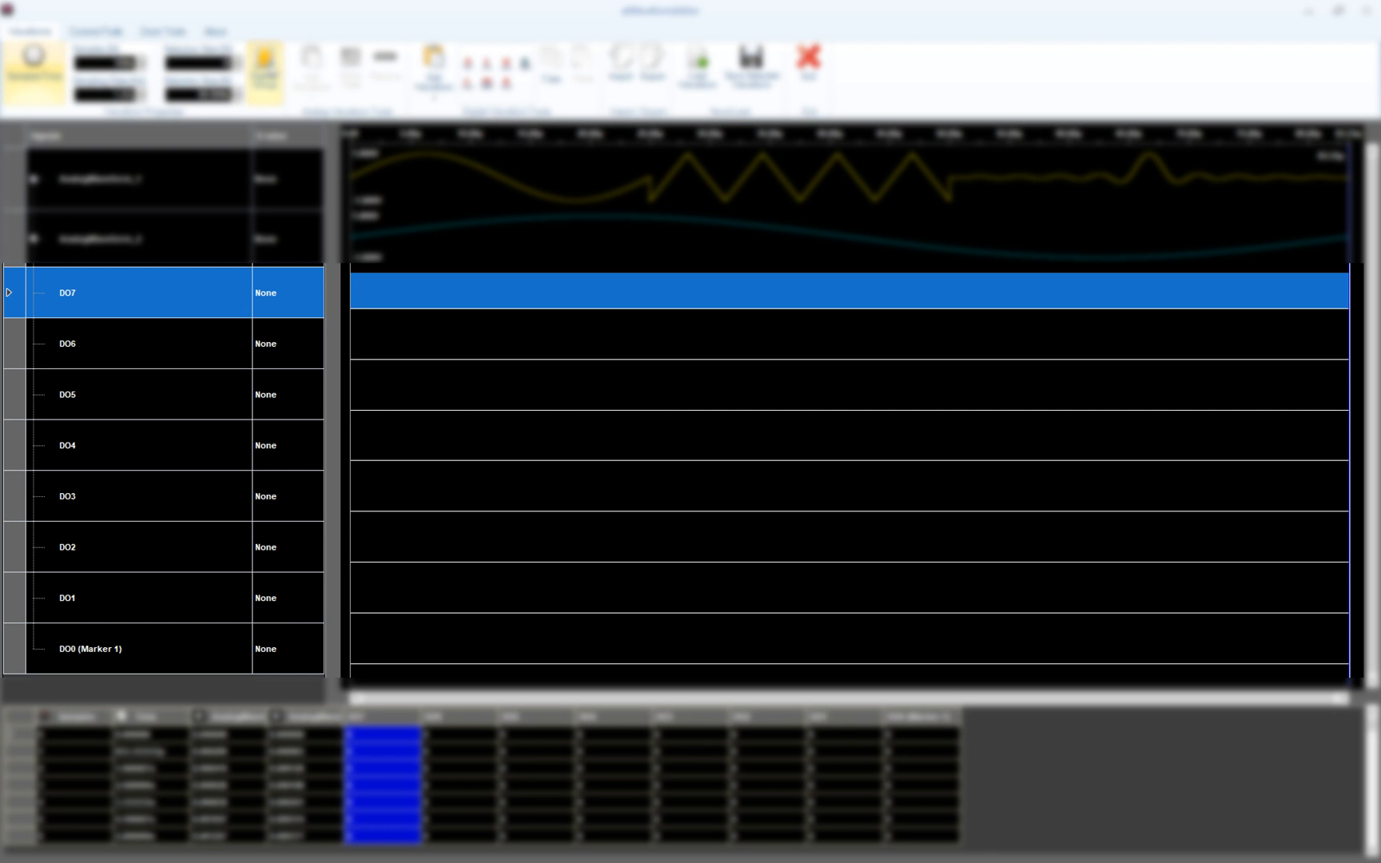
# Step: Group the digital channels DO7, DO6, DO5 and DO4 and name the group ADDRESS
pyautogui.click(265, 68)
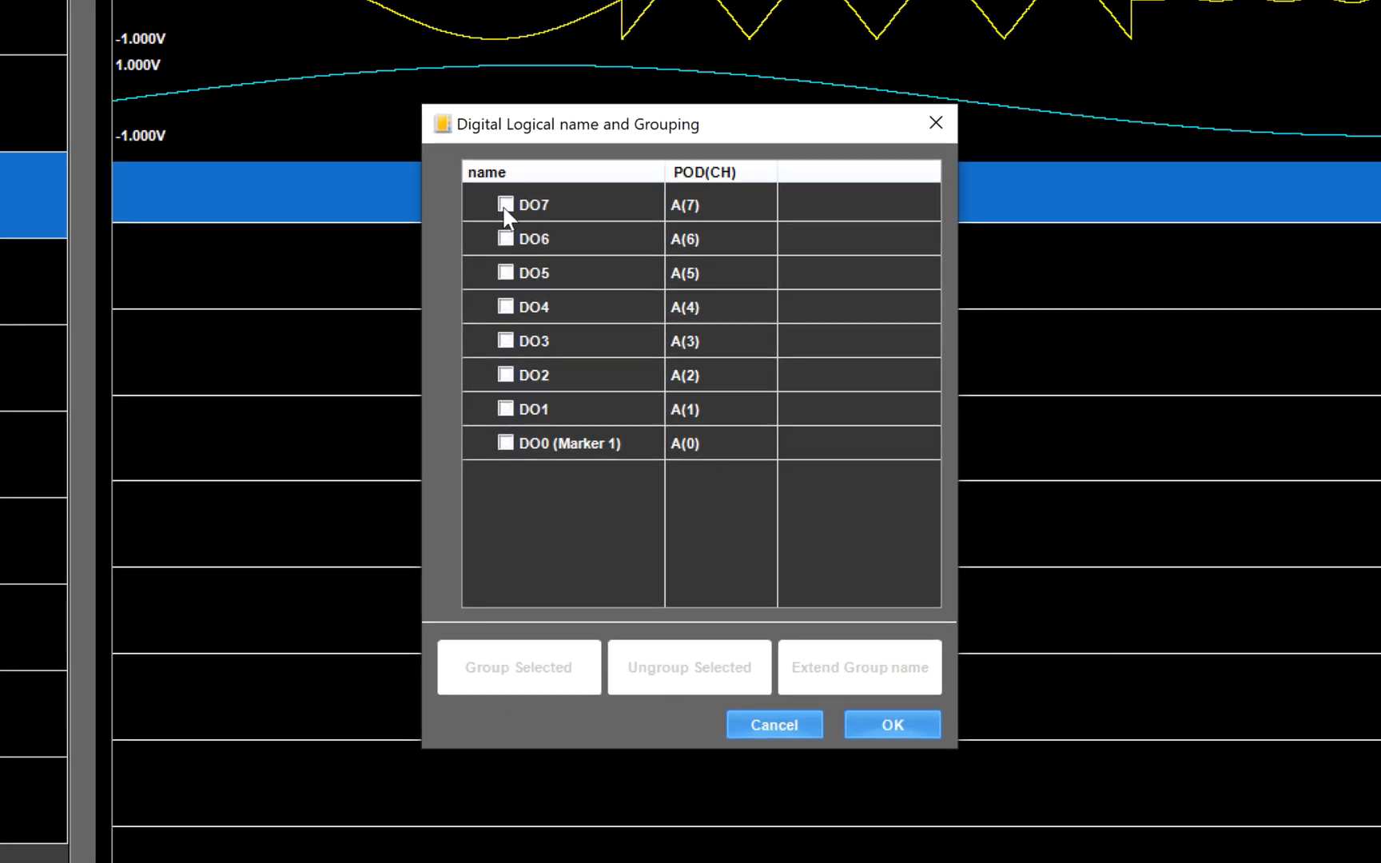
pyautogui.click(505, 206)
pyautogui.click(507, 240)
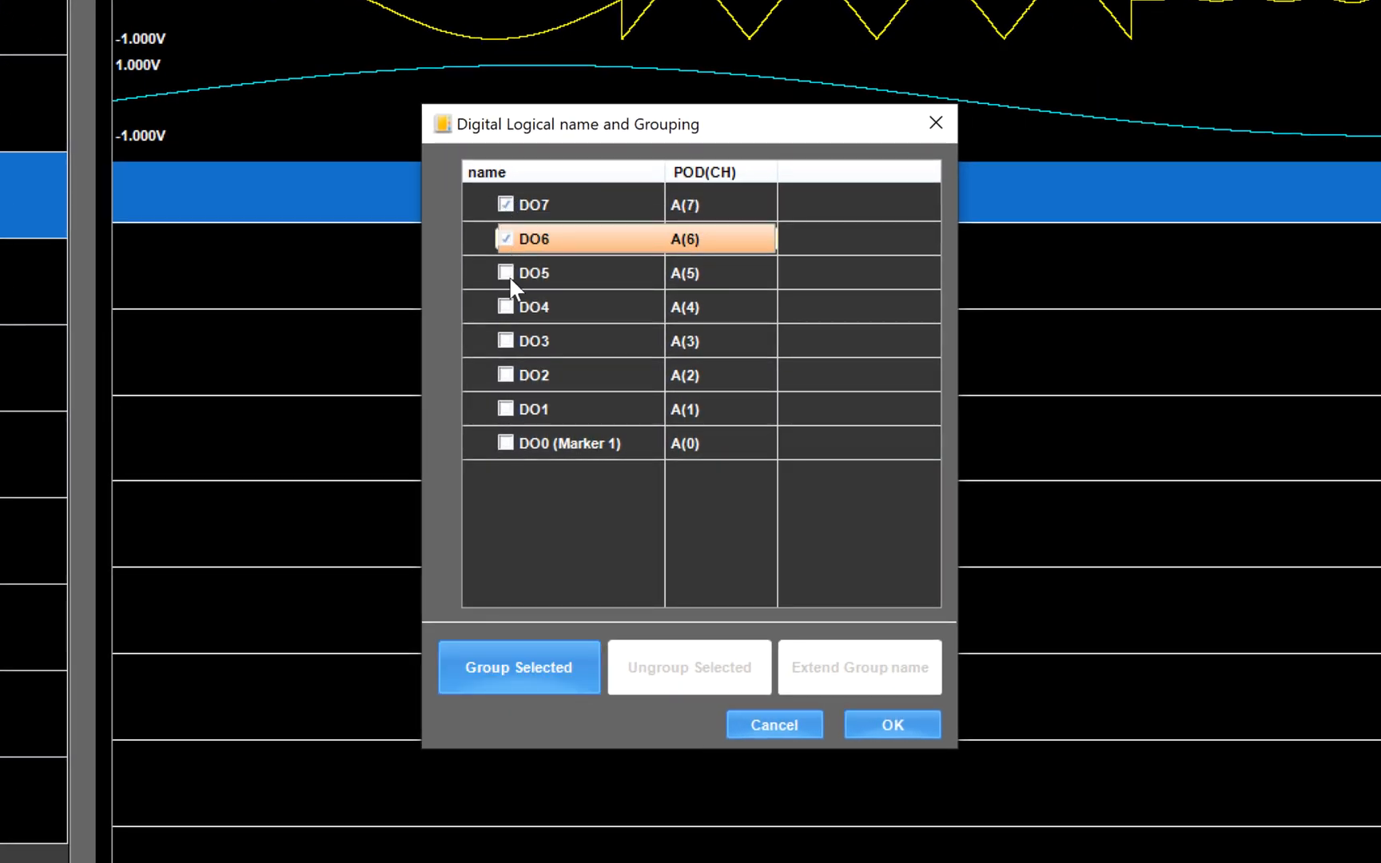
pyautogui.click(508, 276)
pyautogui.click(506, 308)
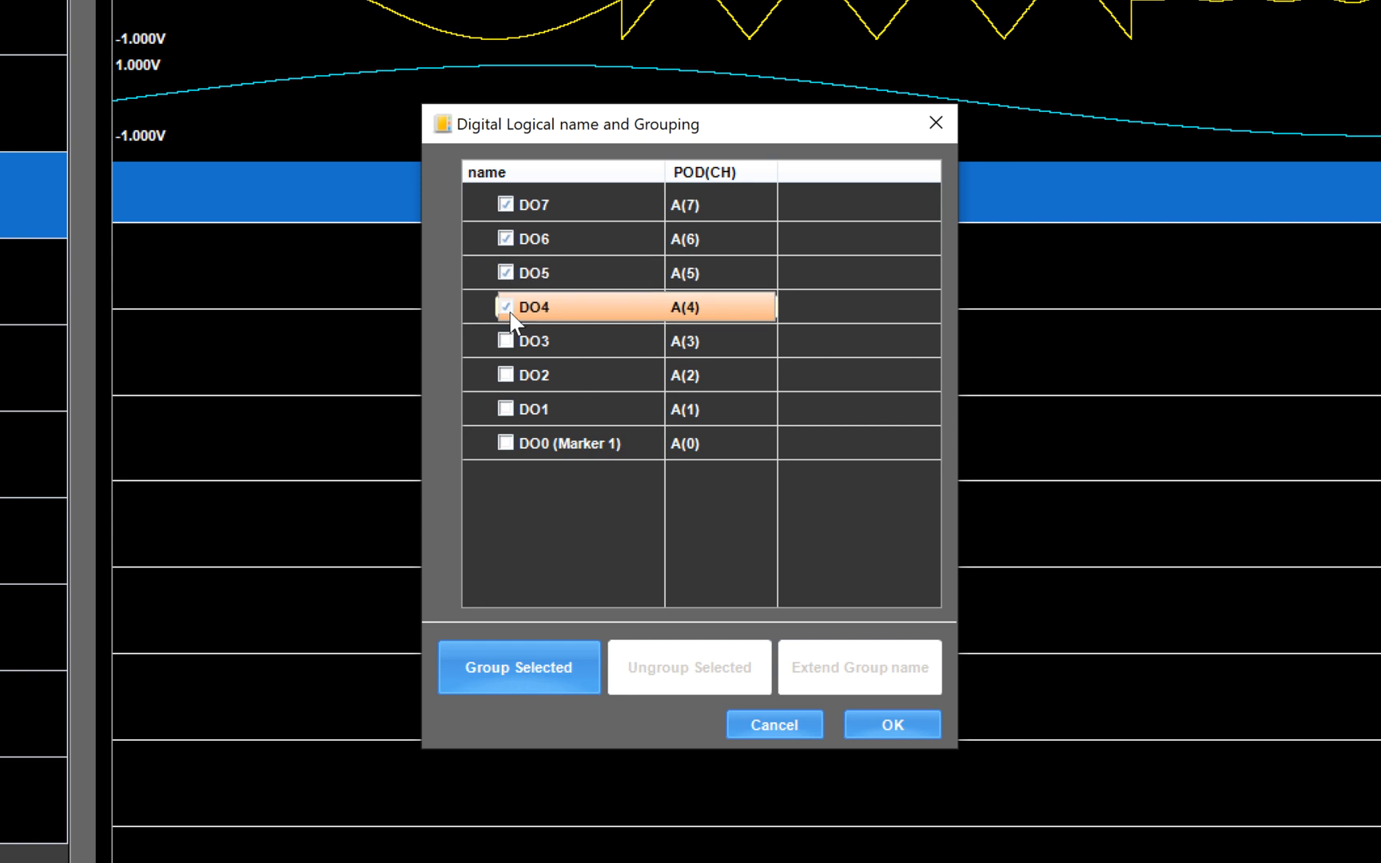
pyautogui.click(516, 670)
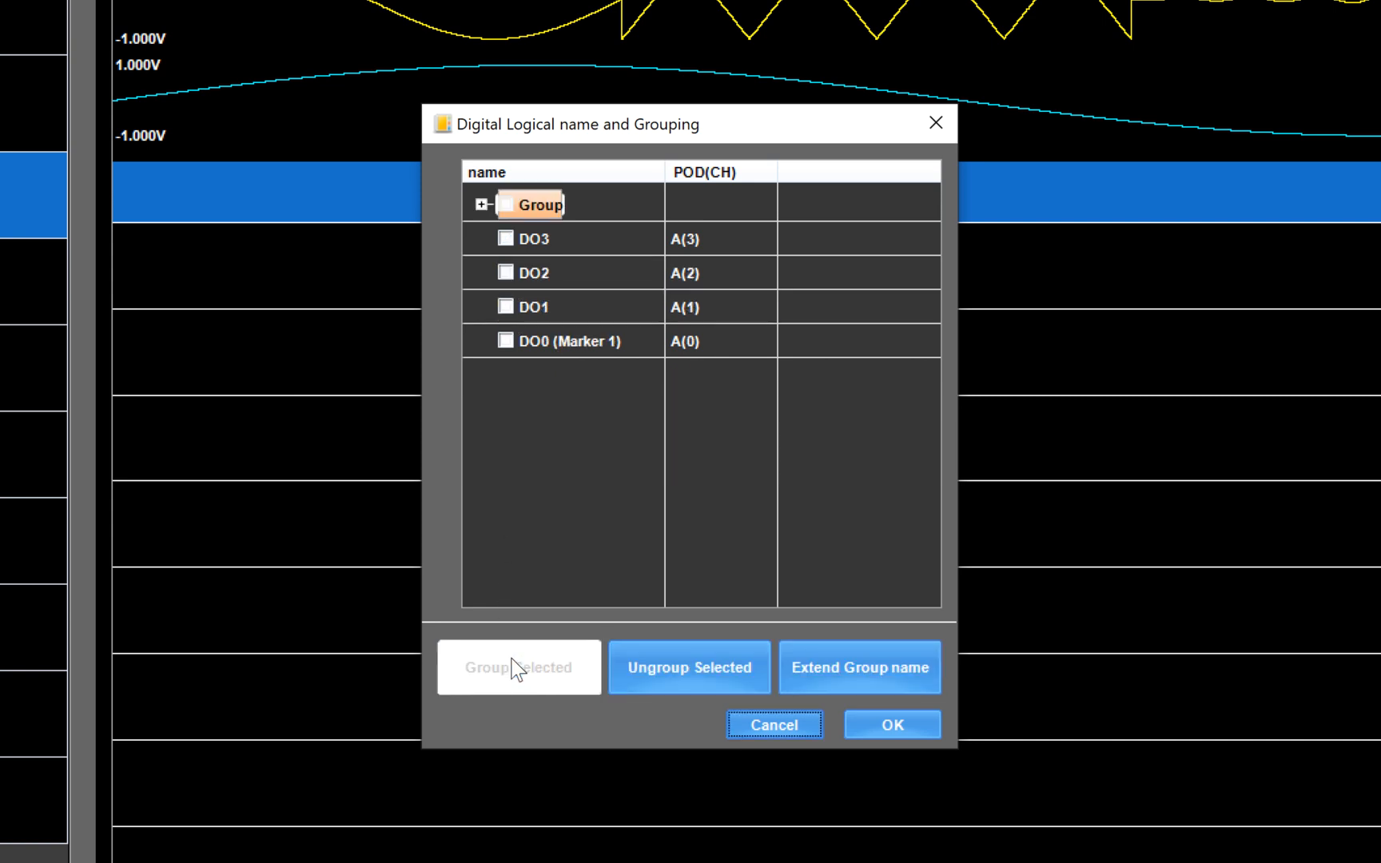
pyautogui.click(540, 222)
pyautogui.write('ADDRESS')
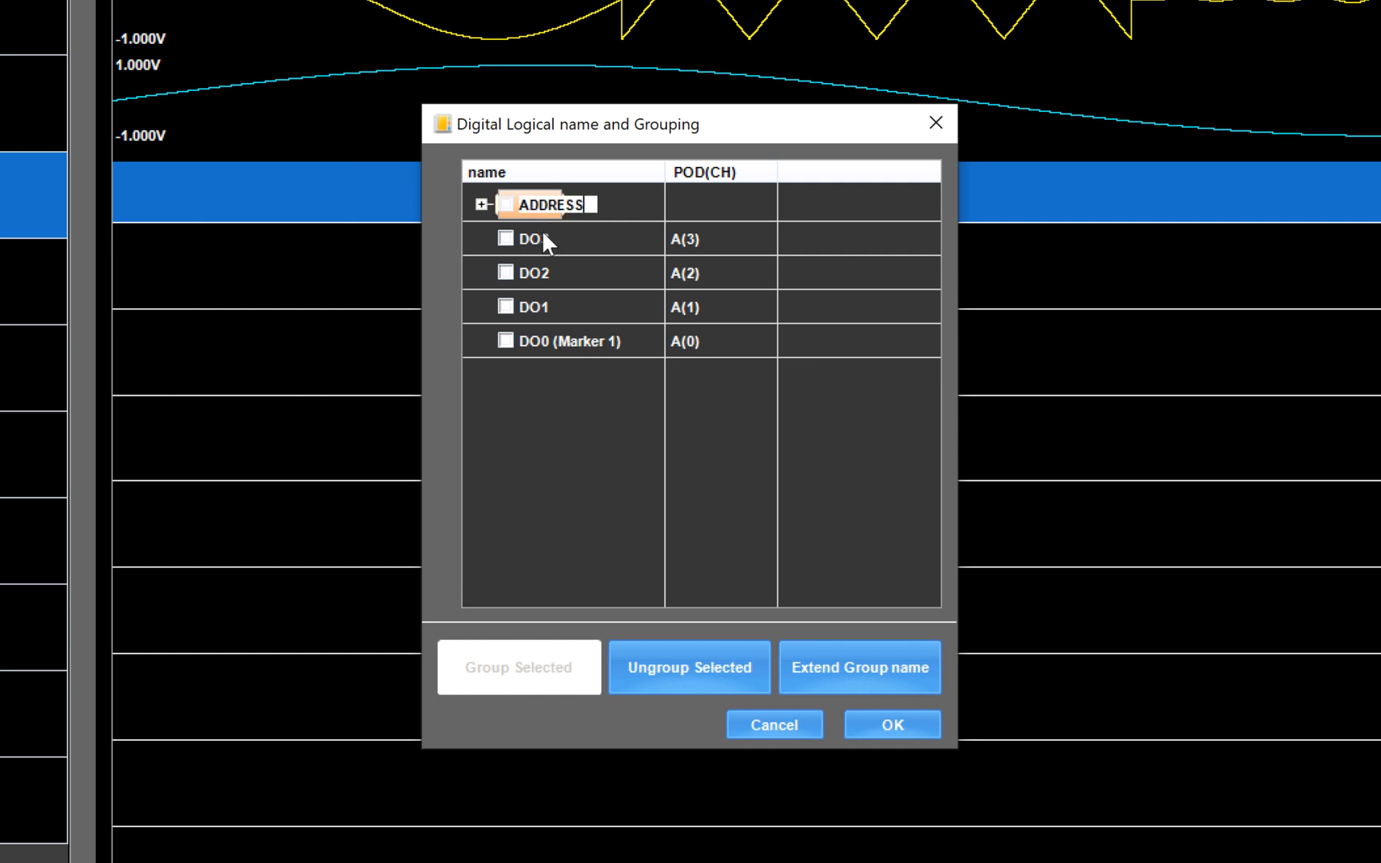
pyautogui.click(542, 232)
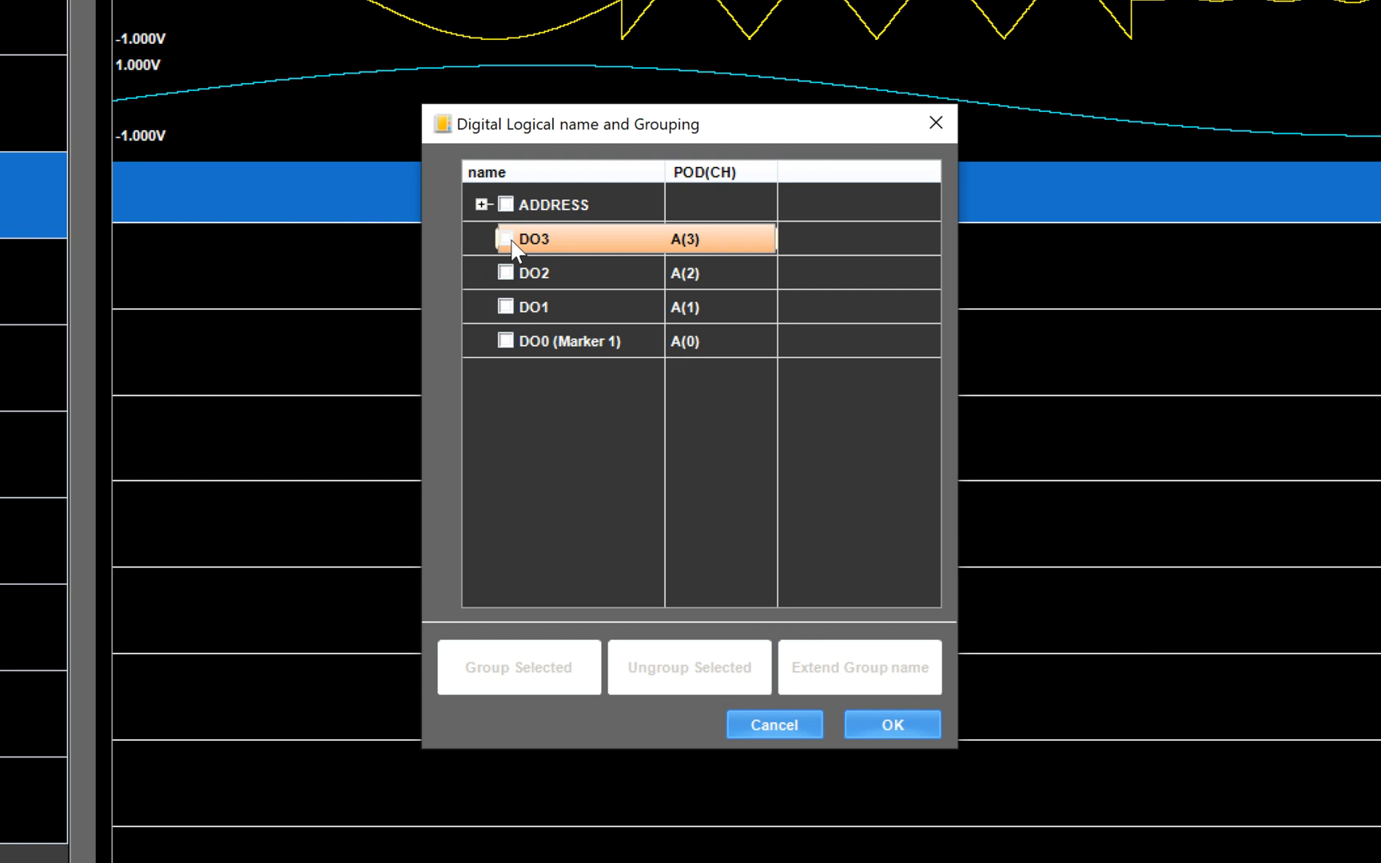
# Step: Group the digital channels DO3 and DO2 and name the group DATA
pyautogui.click(506, 239)
pyautogui.click(505, 273)
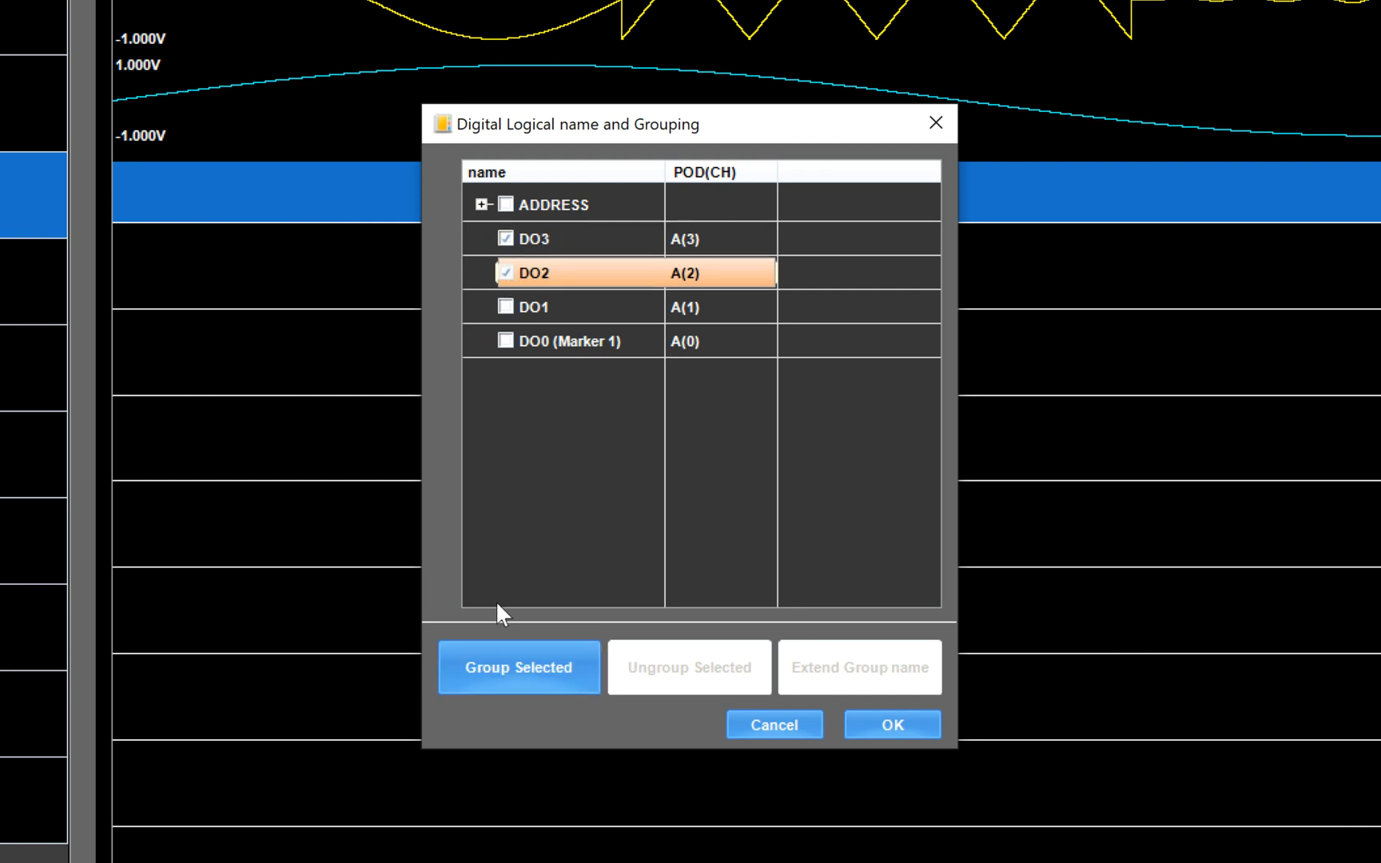
pyautogui.click(518, 684)
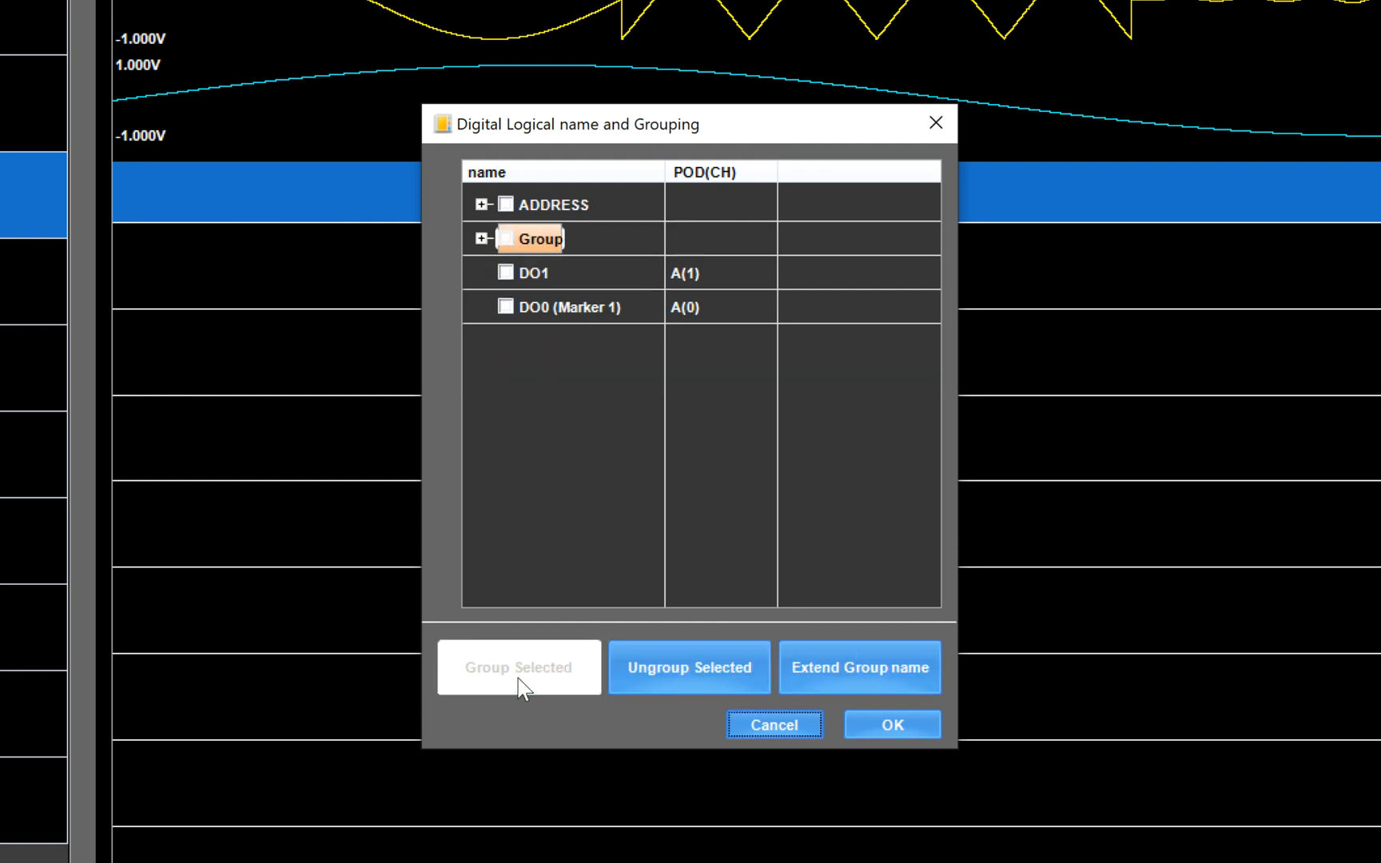
pyautogui.click(541, 238)
pyautogui.write('DATA')
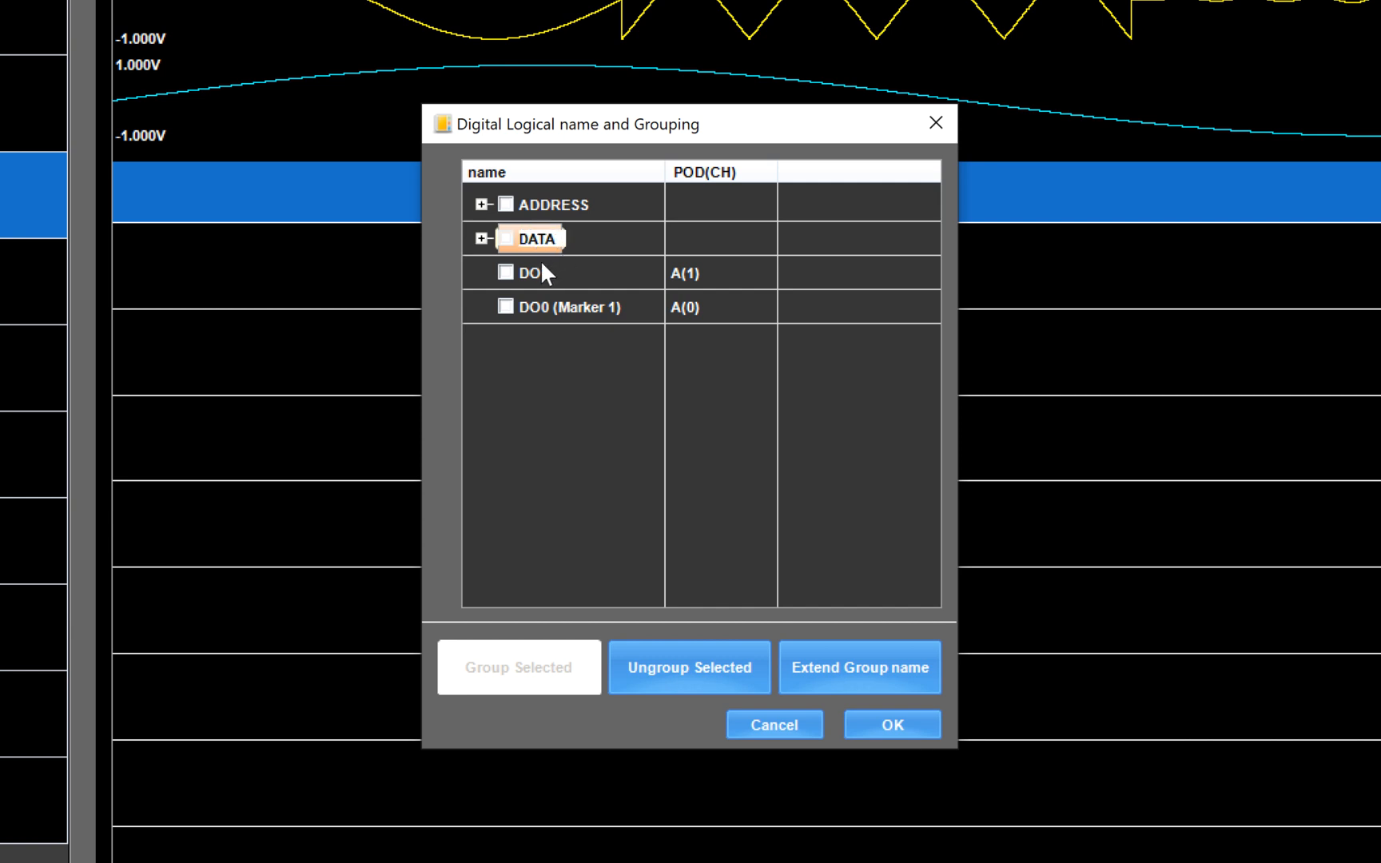
pyautogui.click(540, 268)
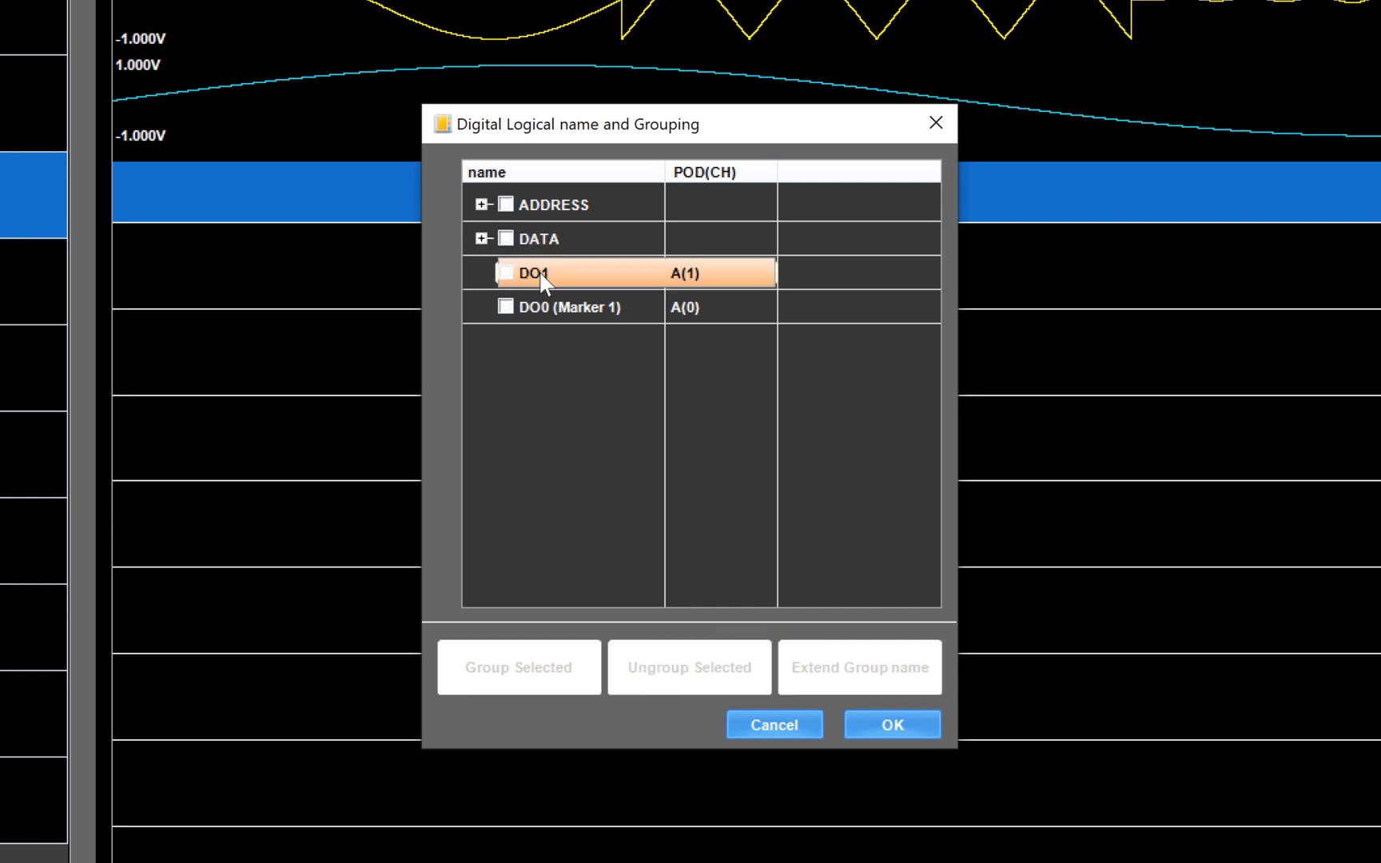
# Step: Rename channel DO1 to WR and channel DO0 (Marker 1) to CLK
pyautogui.doubleClick(541, 276)
pyautogui.write('WR')
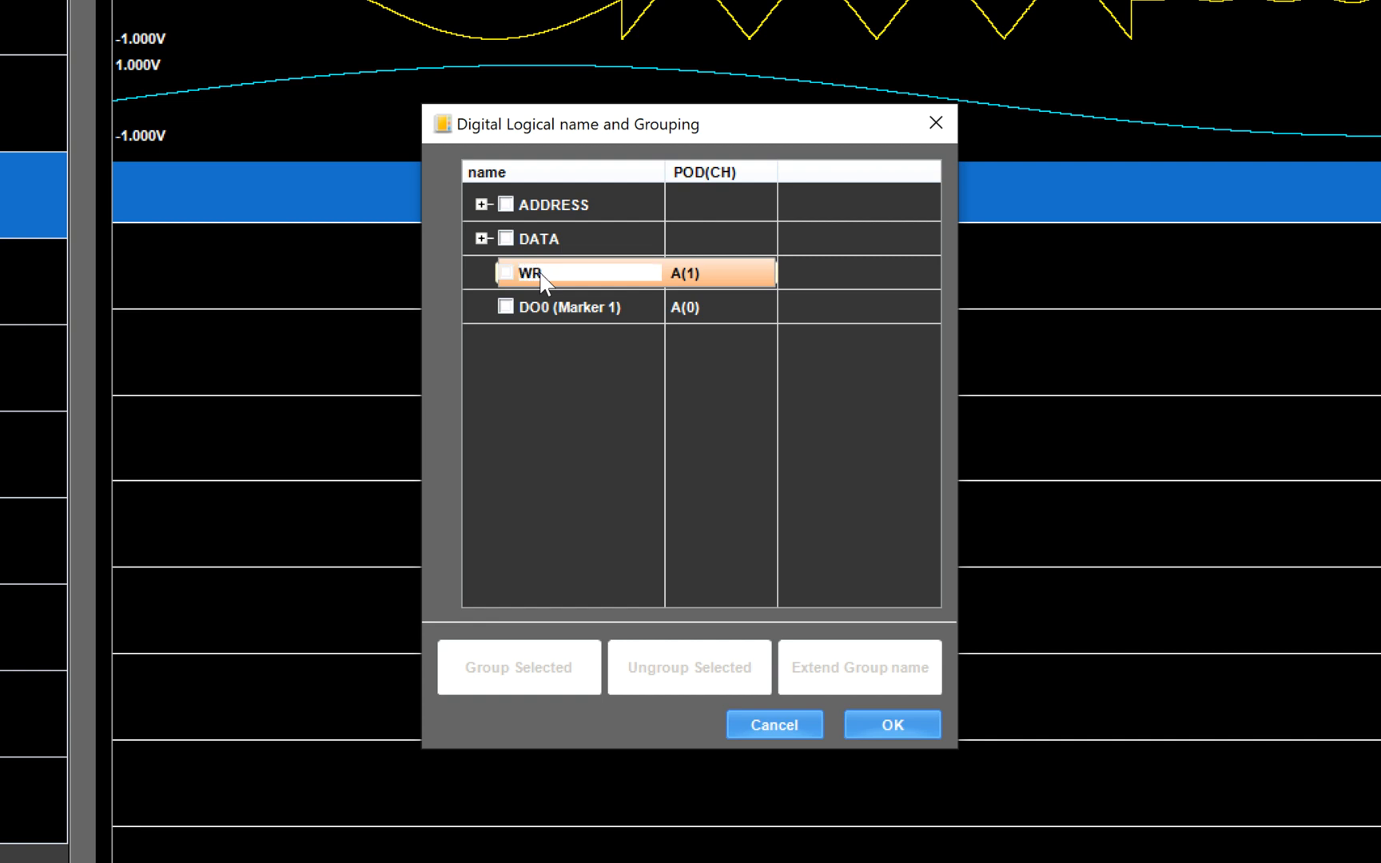
pyautogui.click(542, 310)
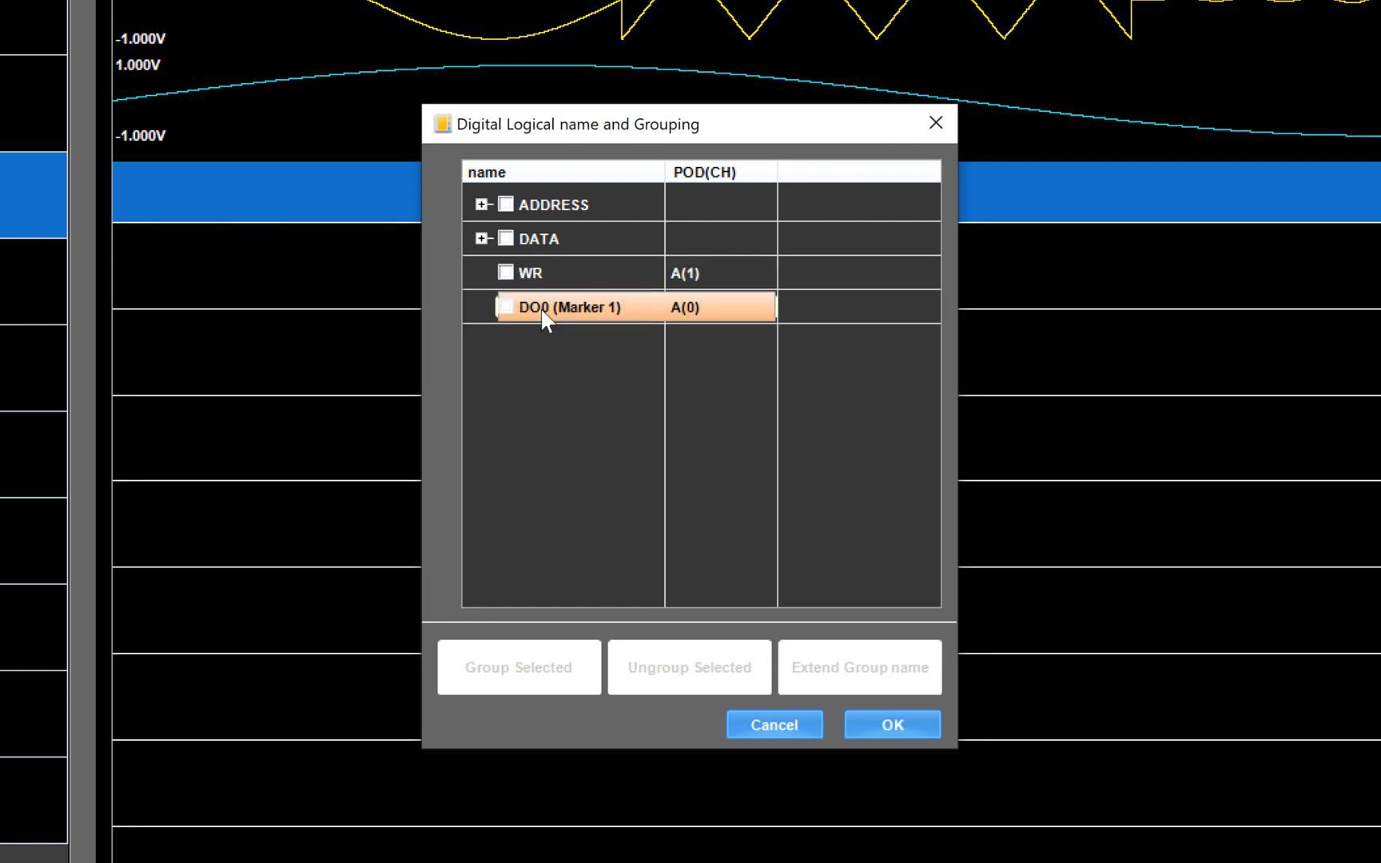
pyautogui.doubleClick(539, 307)
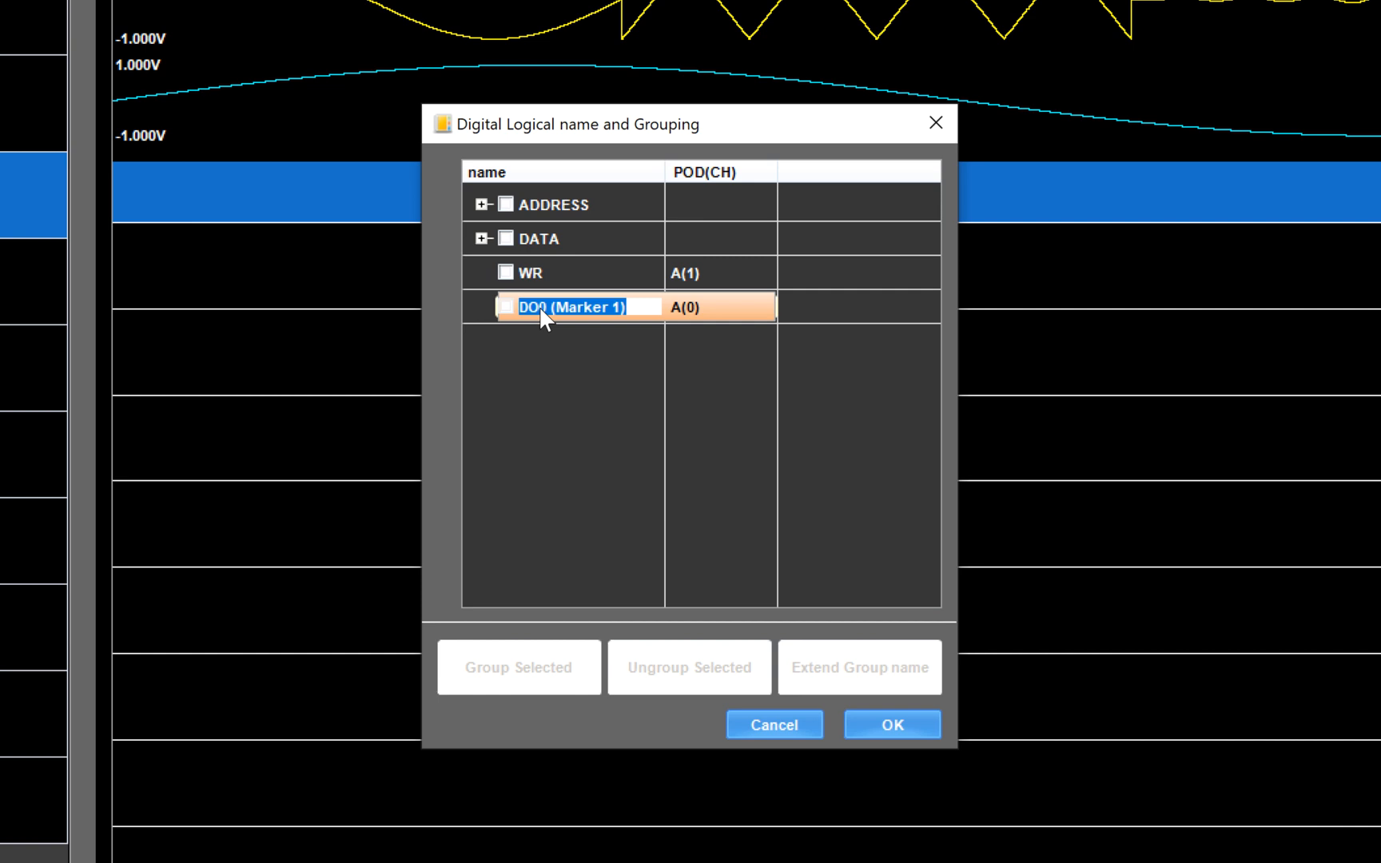
pyautogui.write('CLK')
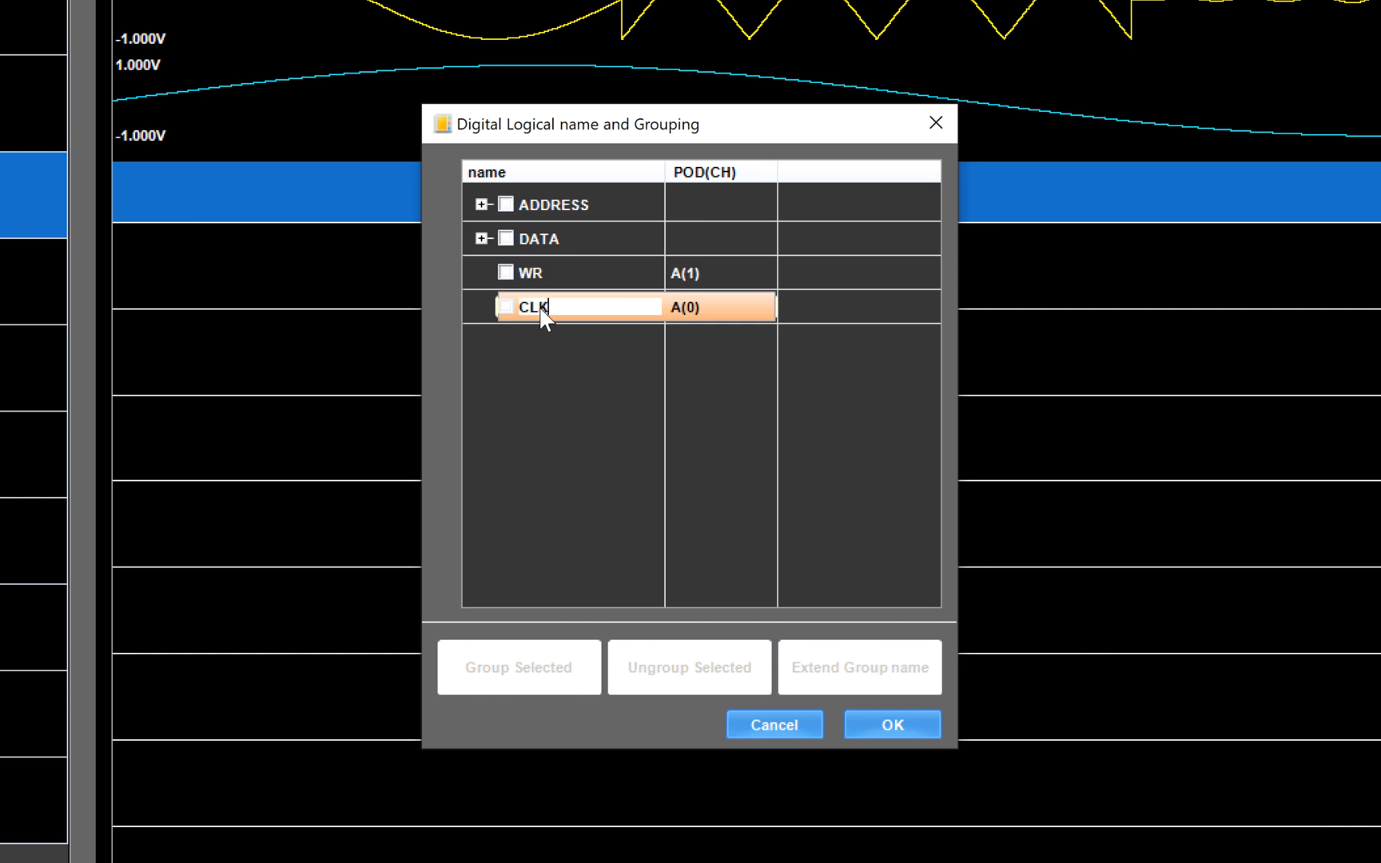
pyautogui.press('Return')
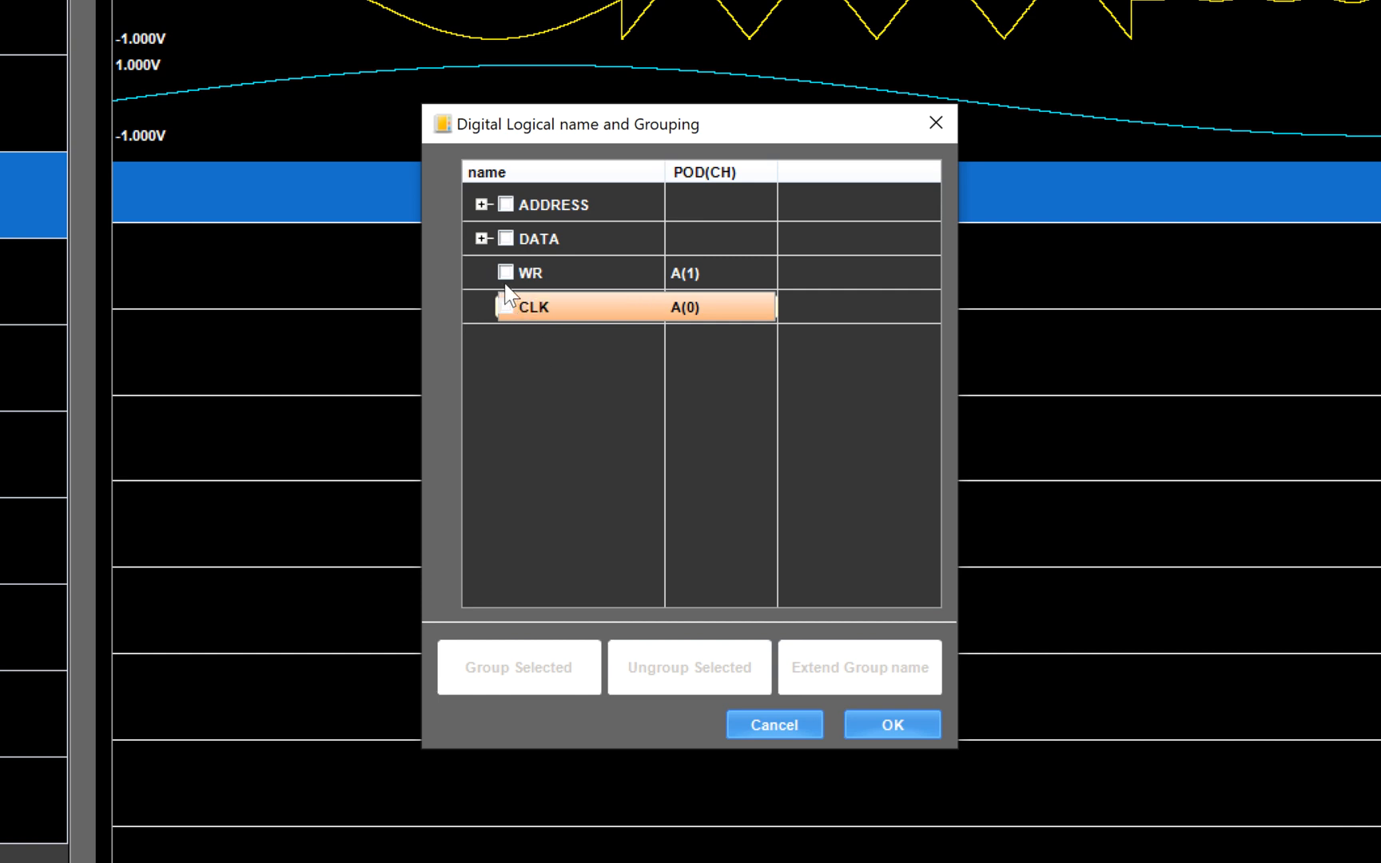
# Step: Expand the ADDRESS and DATA groups to check their channels, and apply the naming and grouping settings
pyautogui.click(482, 204)
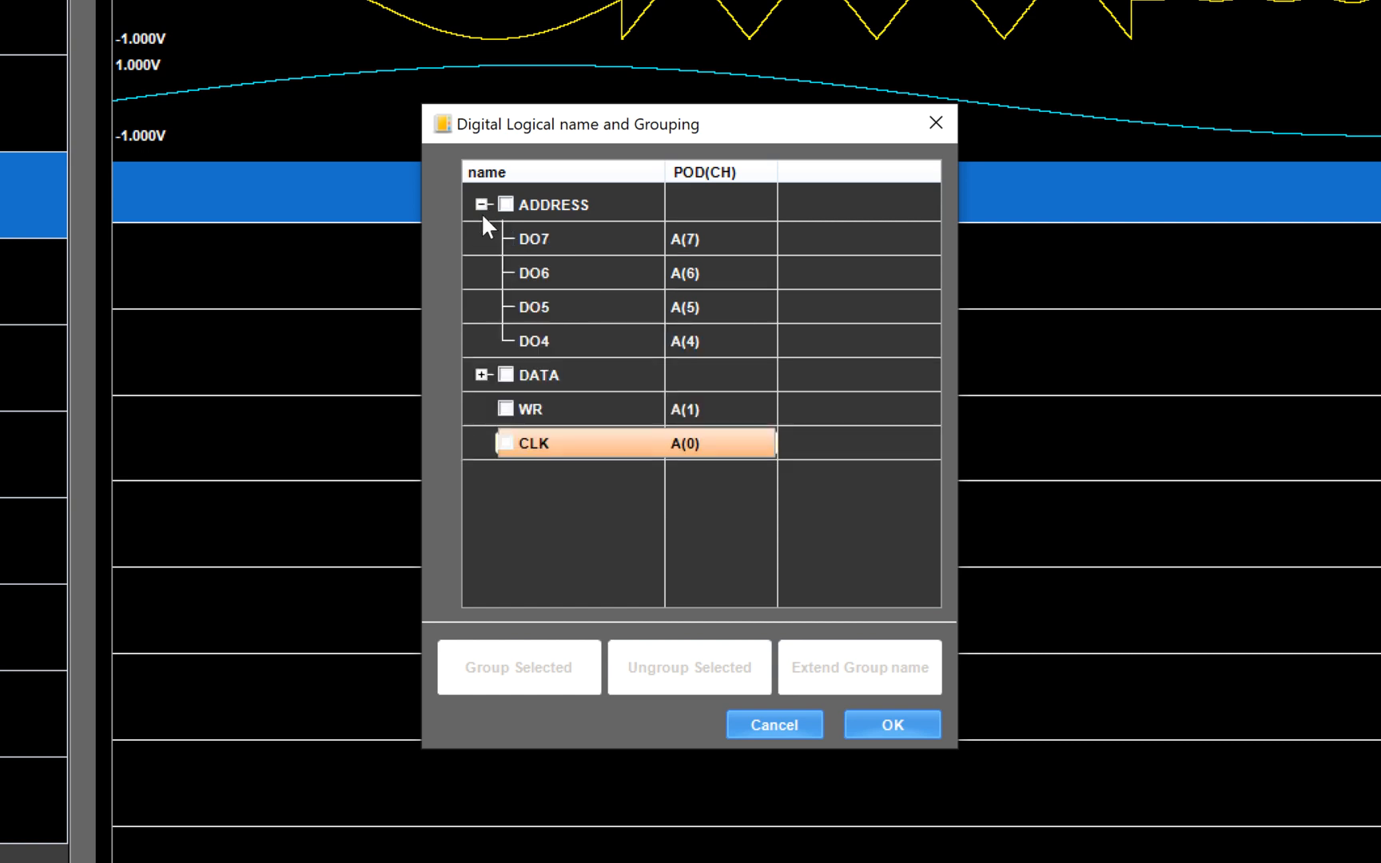
pyautogui.click(482, 375)
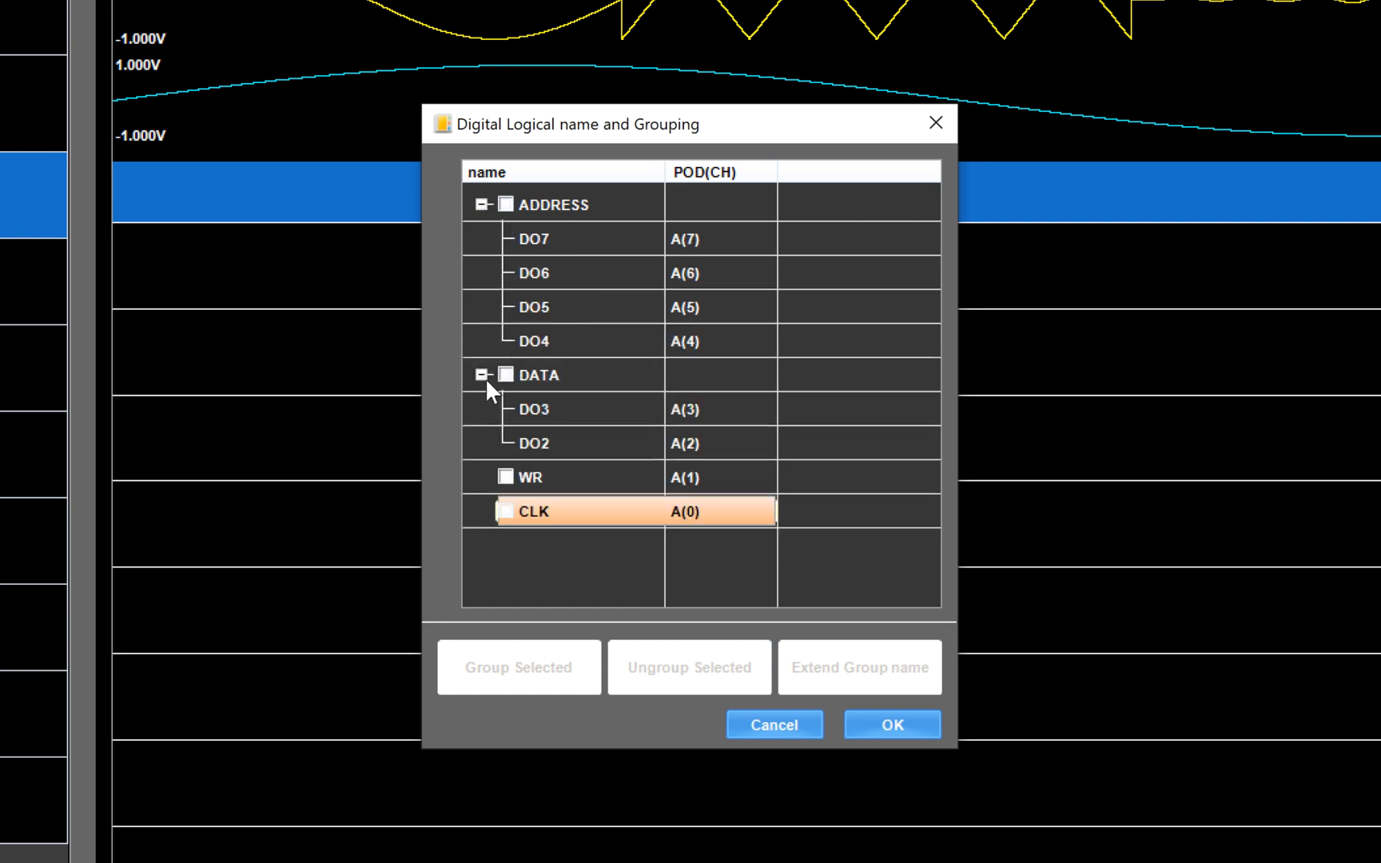
pyautogui.click(712, 244)
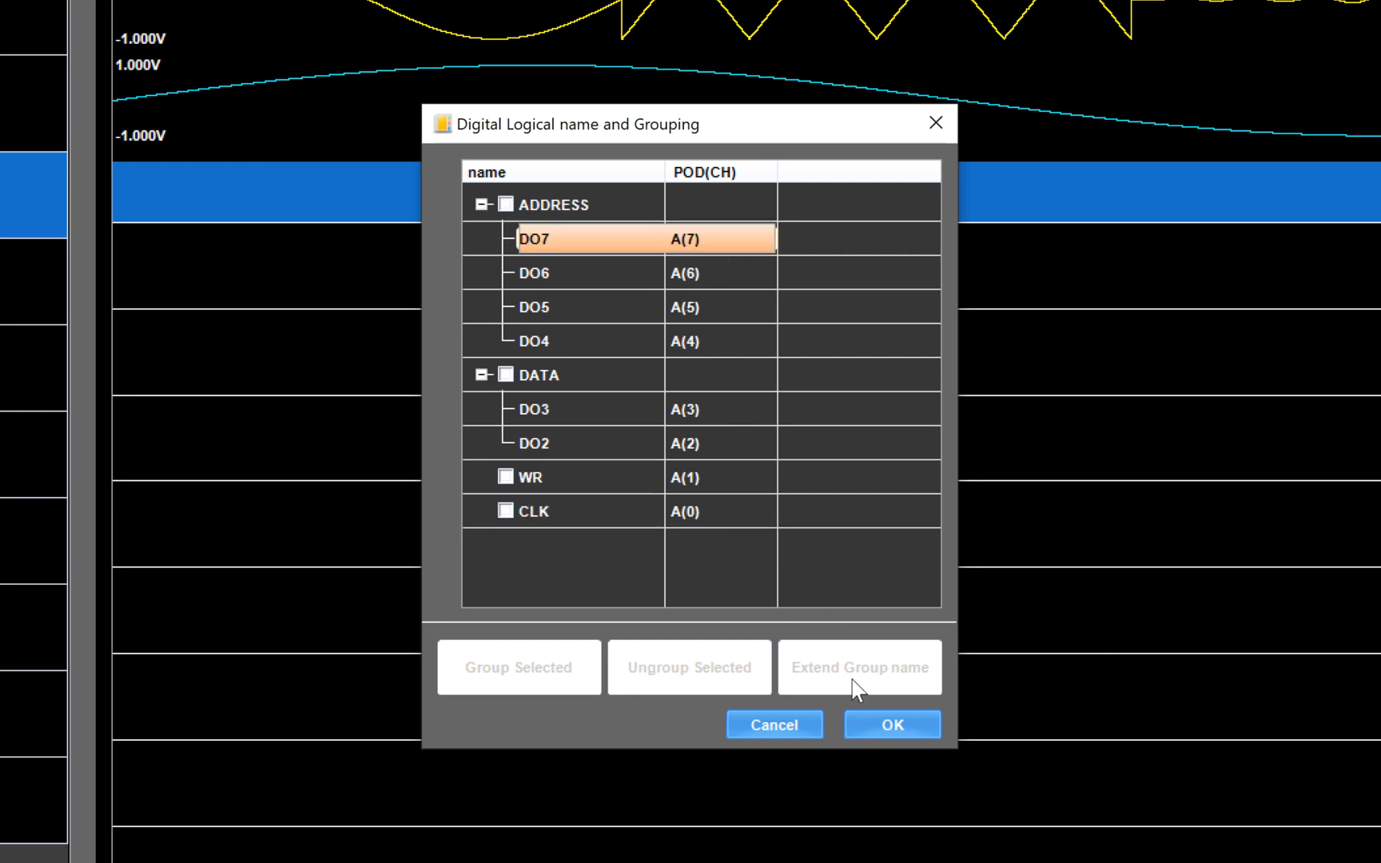
pyautogui.click(877, 723)
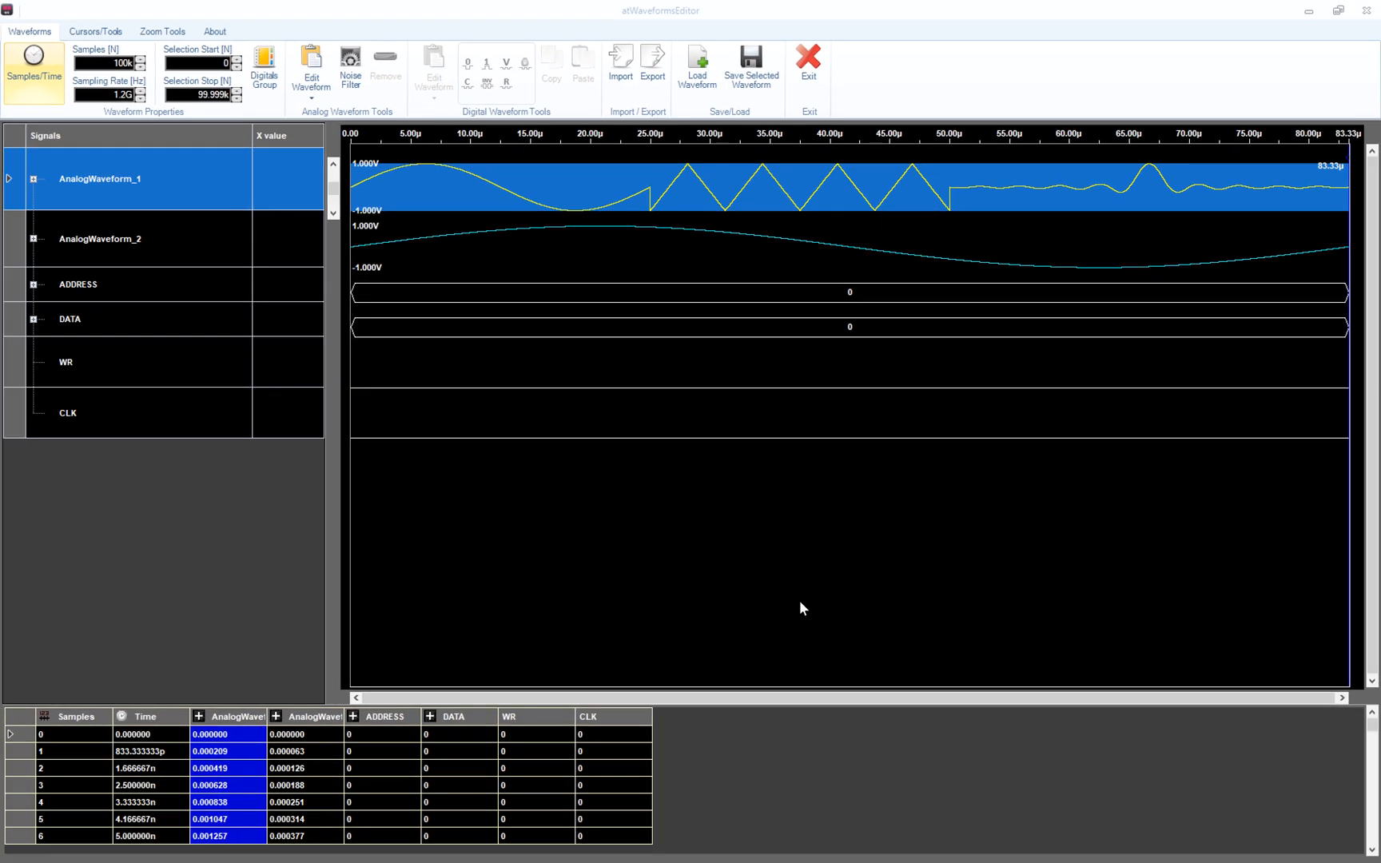
# Step: Fill the whole ADDRESS bus with a counter from 0 to 15, incrementing by 1 every 1000 samples
pyautogui.doubleClick(52, 295)
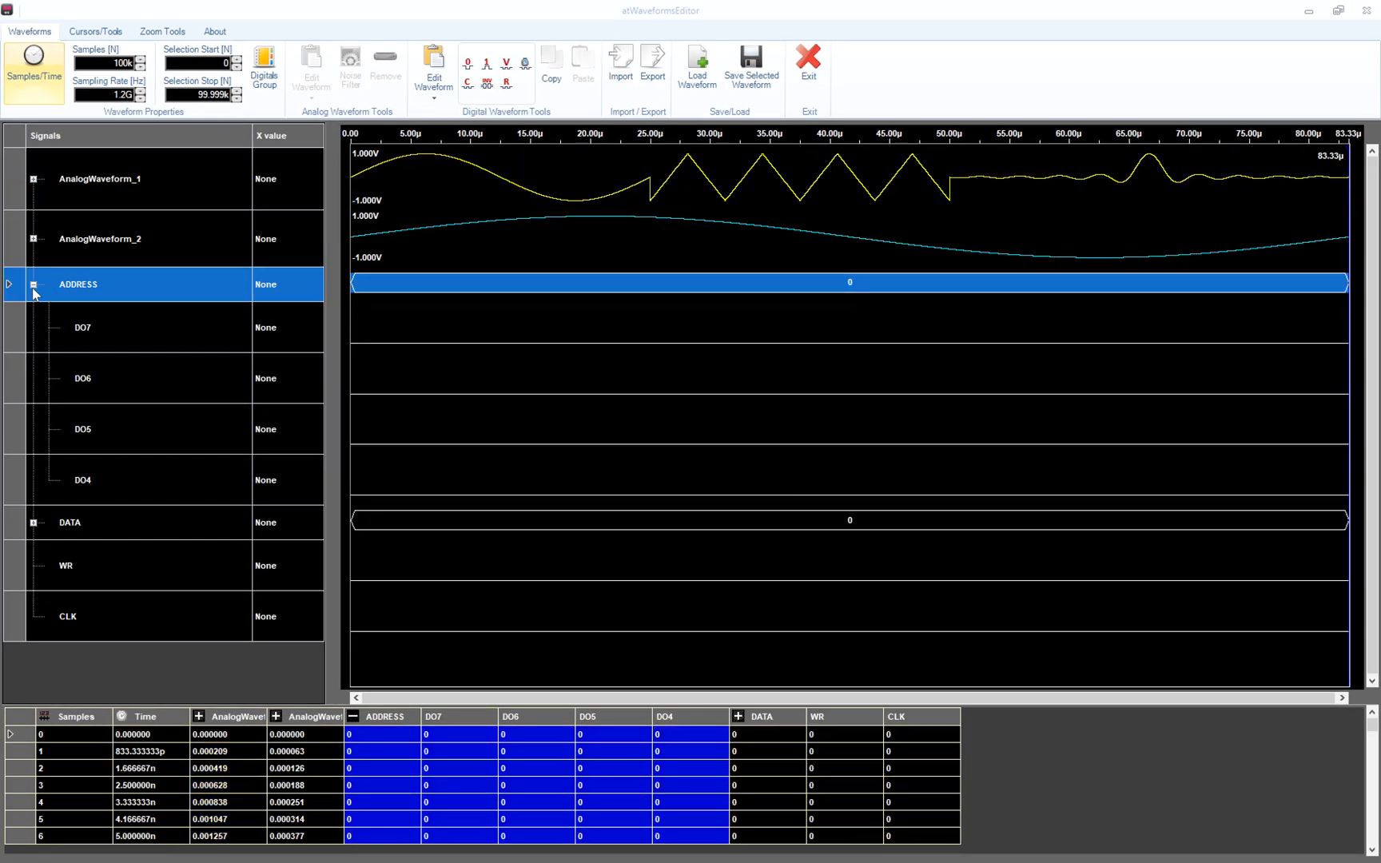
pyautogui.click(34, 290)
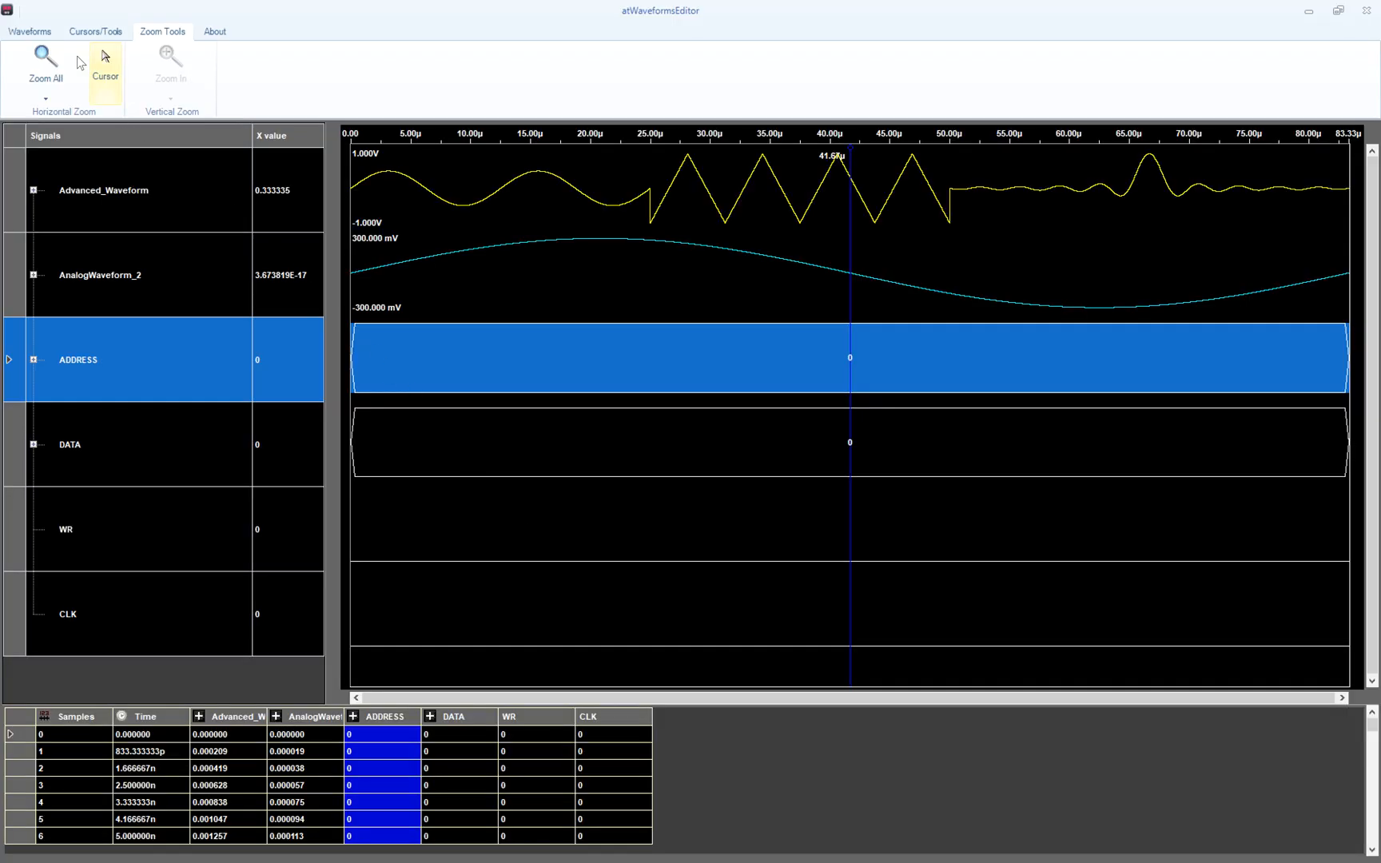
pyautogui.click(51, 36)
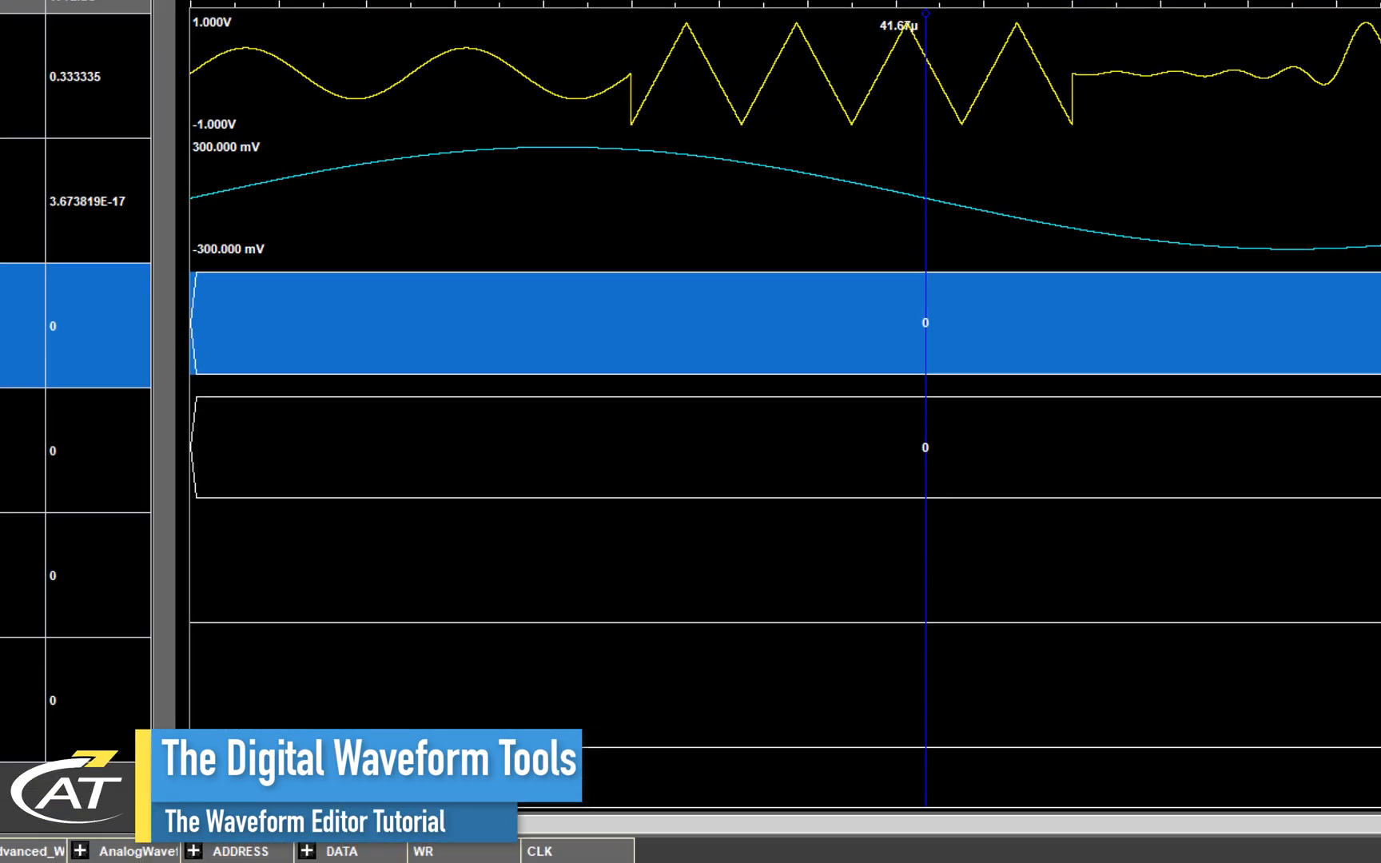
pyautogui.click(469, 86)
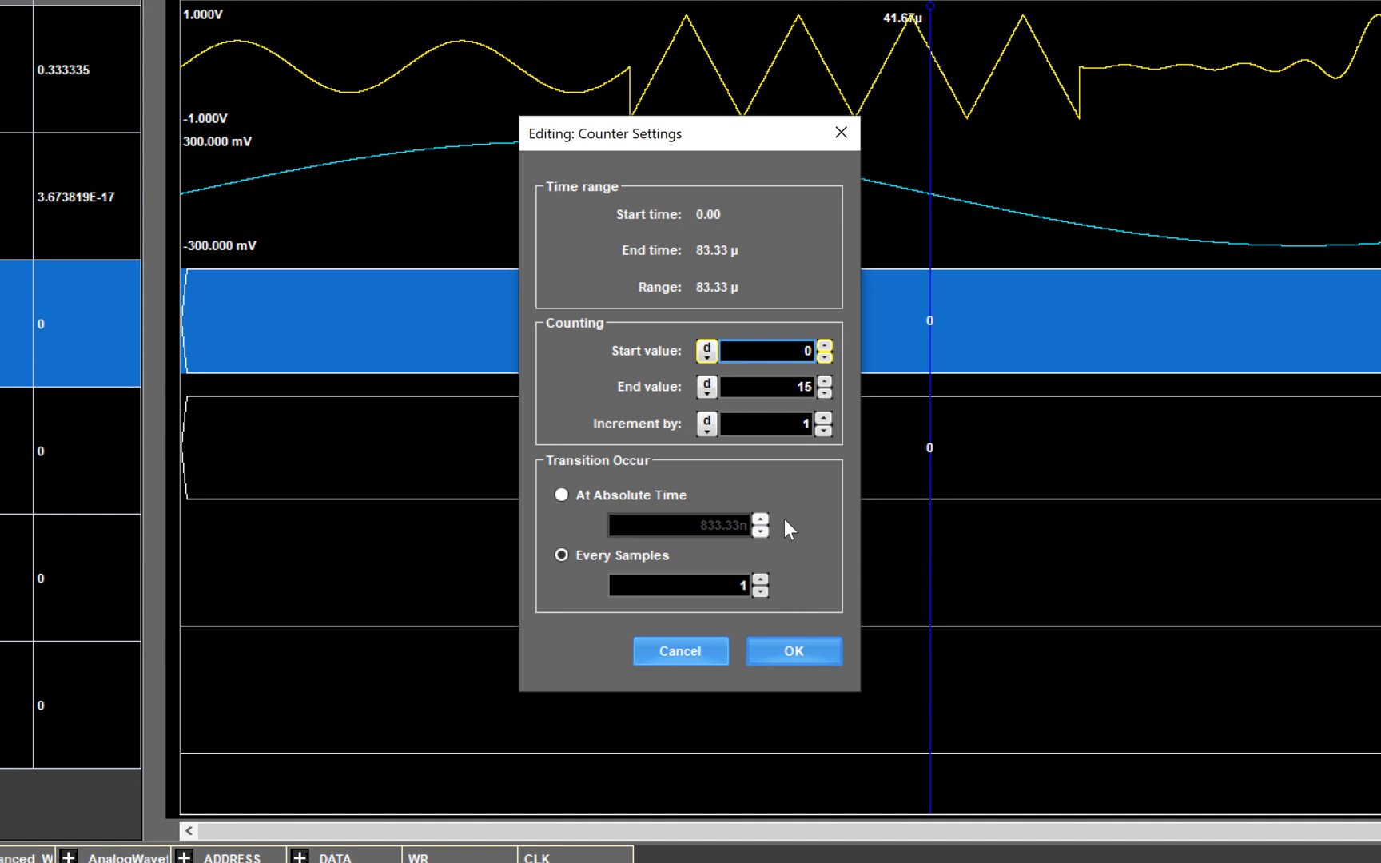
pyautogui.click(741, 590)
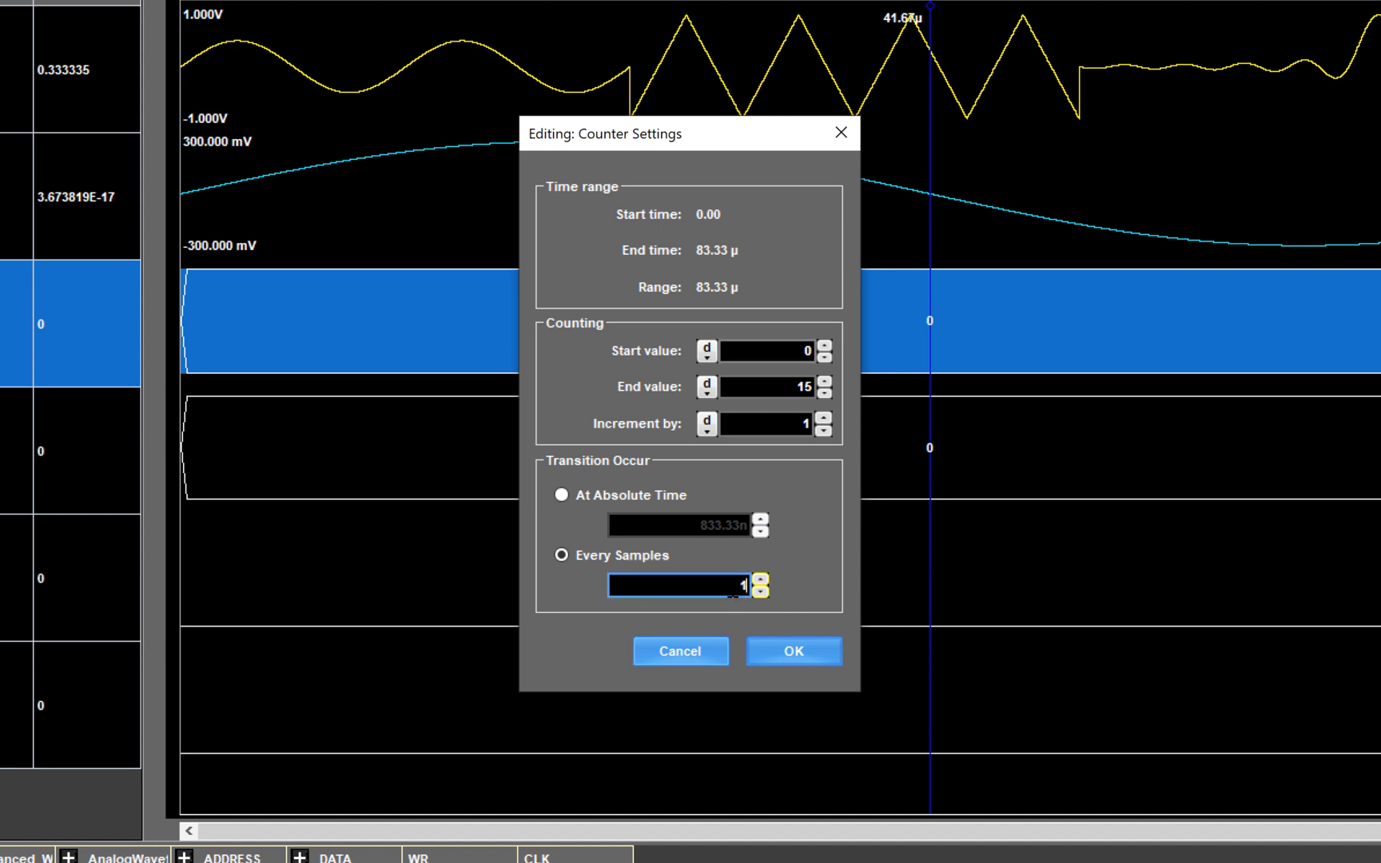
pyautogui.write('00')
pyautogui.press('Return')
# Step: Set the DATA bus to decimal value 2 over a section from about sample 11.149k to 14.775k
pyautogui.click(46, 94)
pyautogui.click(60, 180)
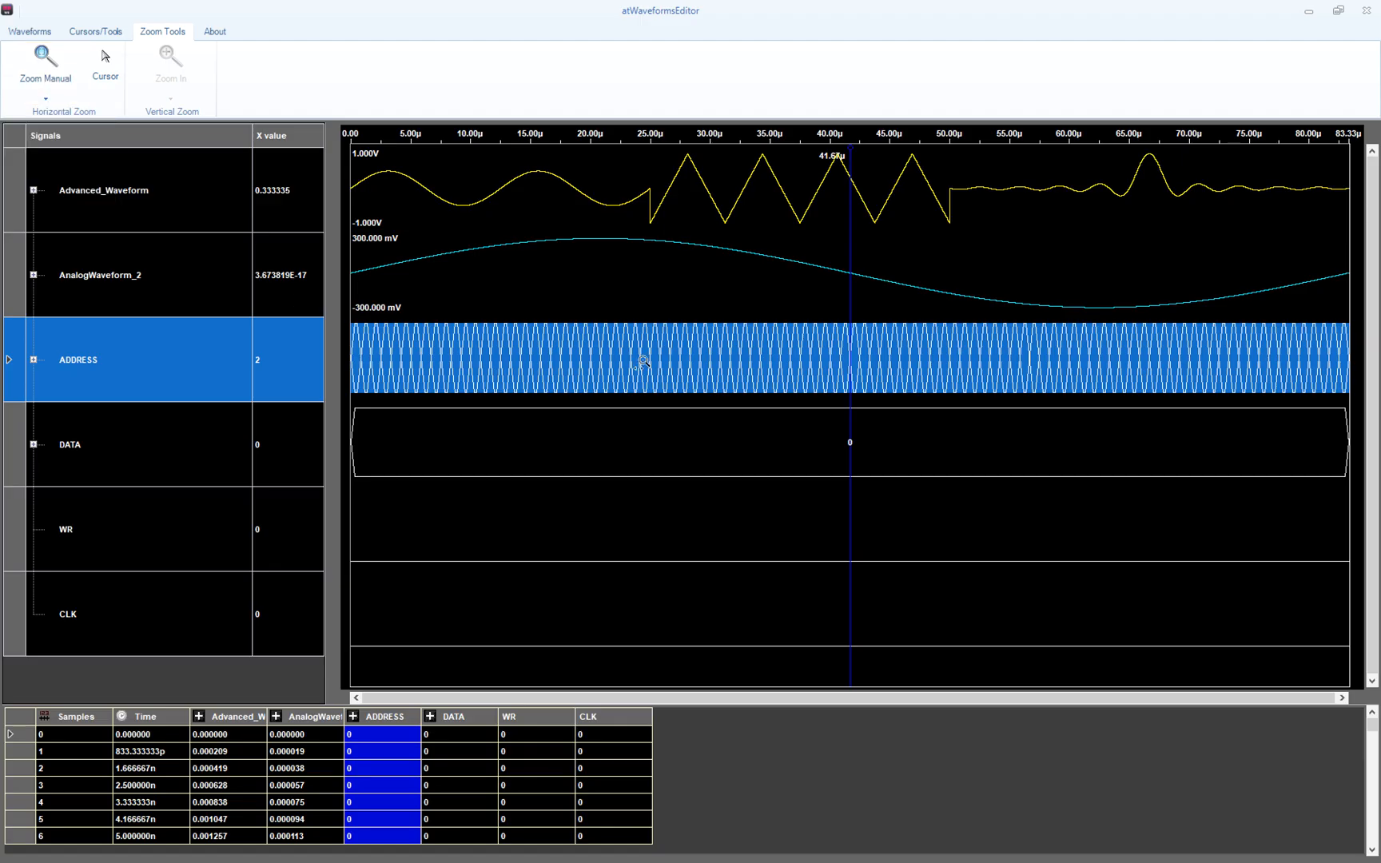
pyautogui.moveTo(732, 384)
pyautogui.mouseDown()
pyautogui.moveTo(388, 388)
pyautogui.moveTo(350, 404)
pyautogui.mouseUp()
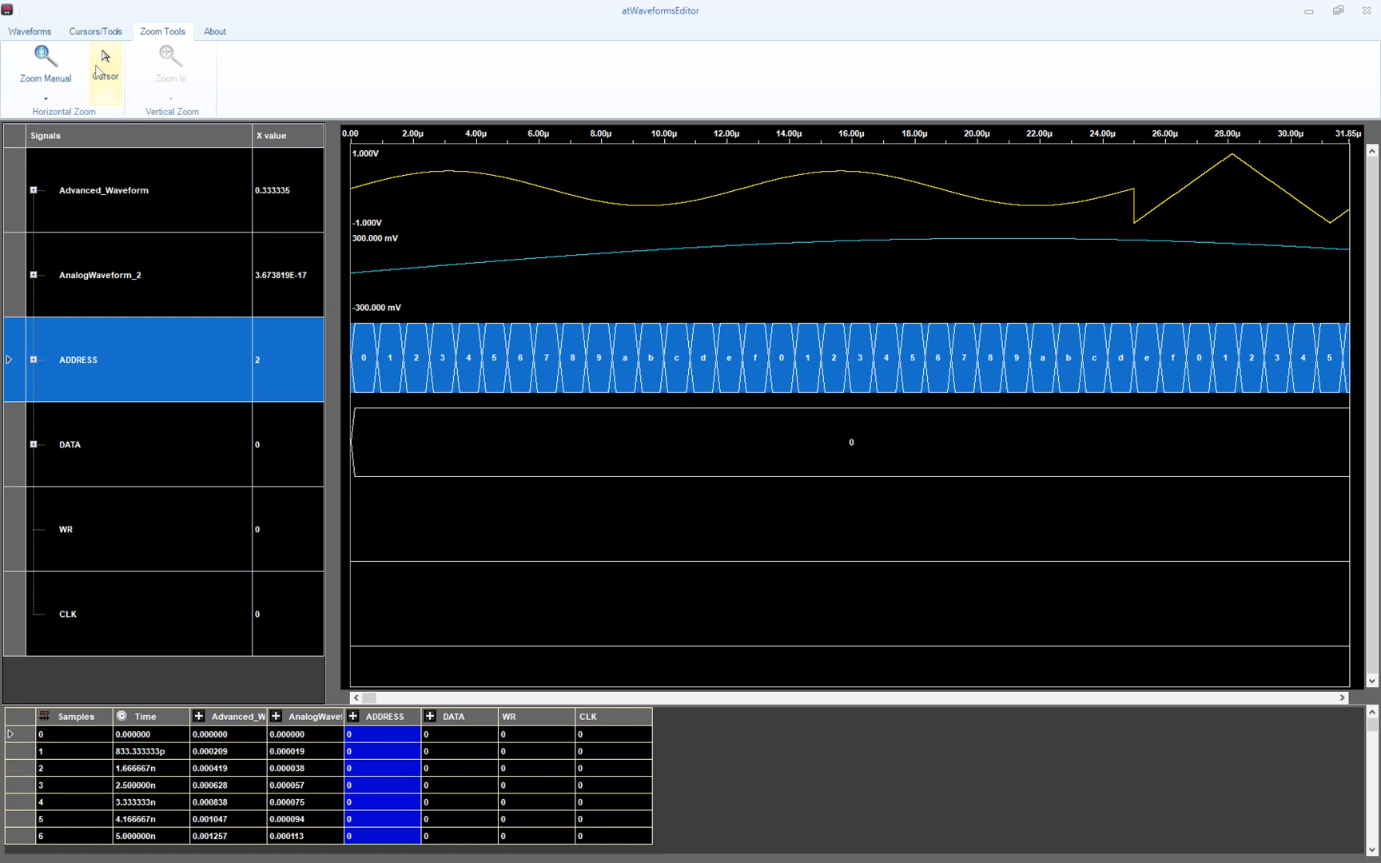
pyautogui.moveTo(642, 453); pyautogui.dragTo(736, 471)
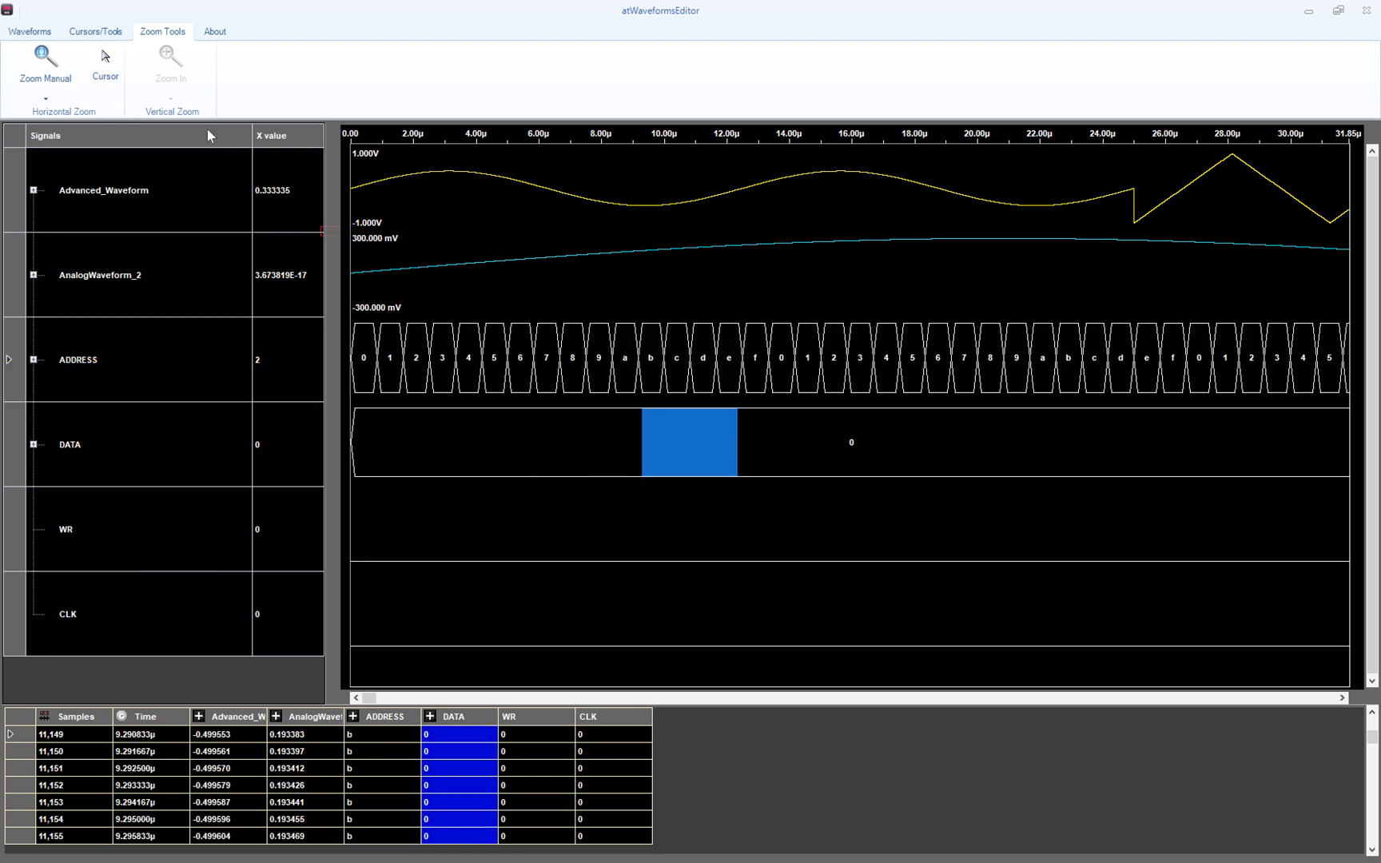
pyautogui.click(32, 32)
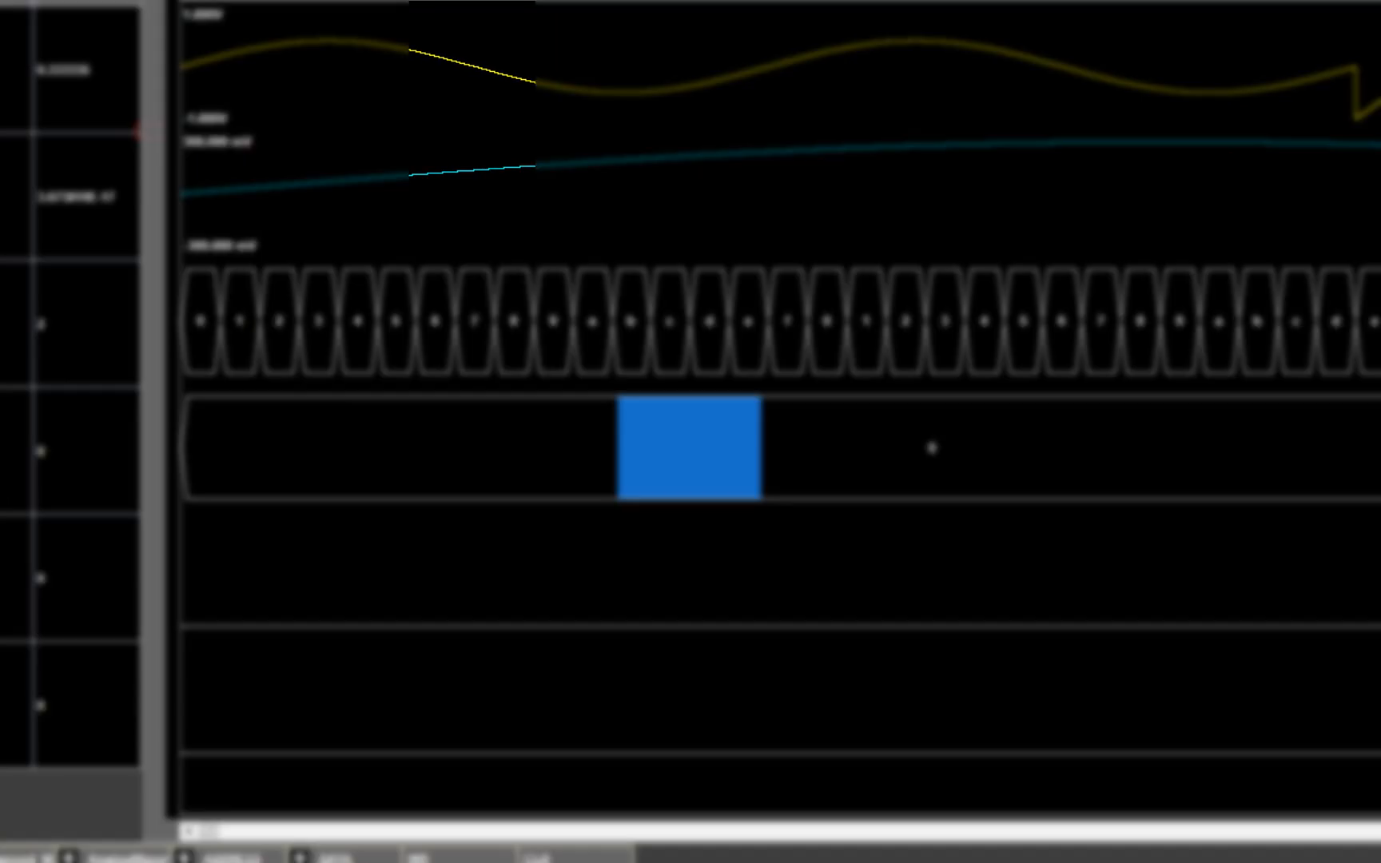
pyautogui.click(474, 12)
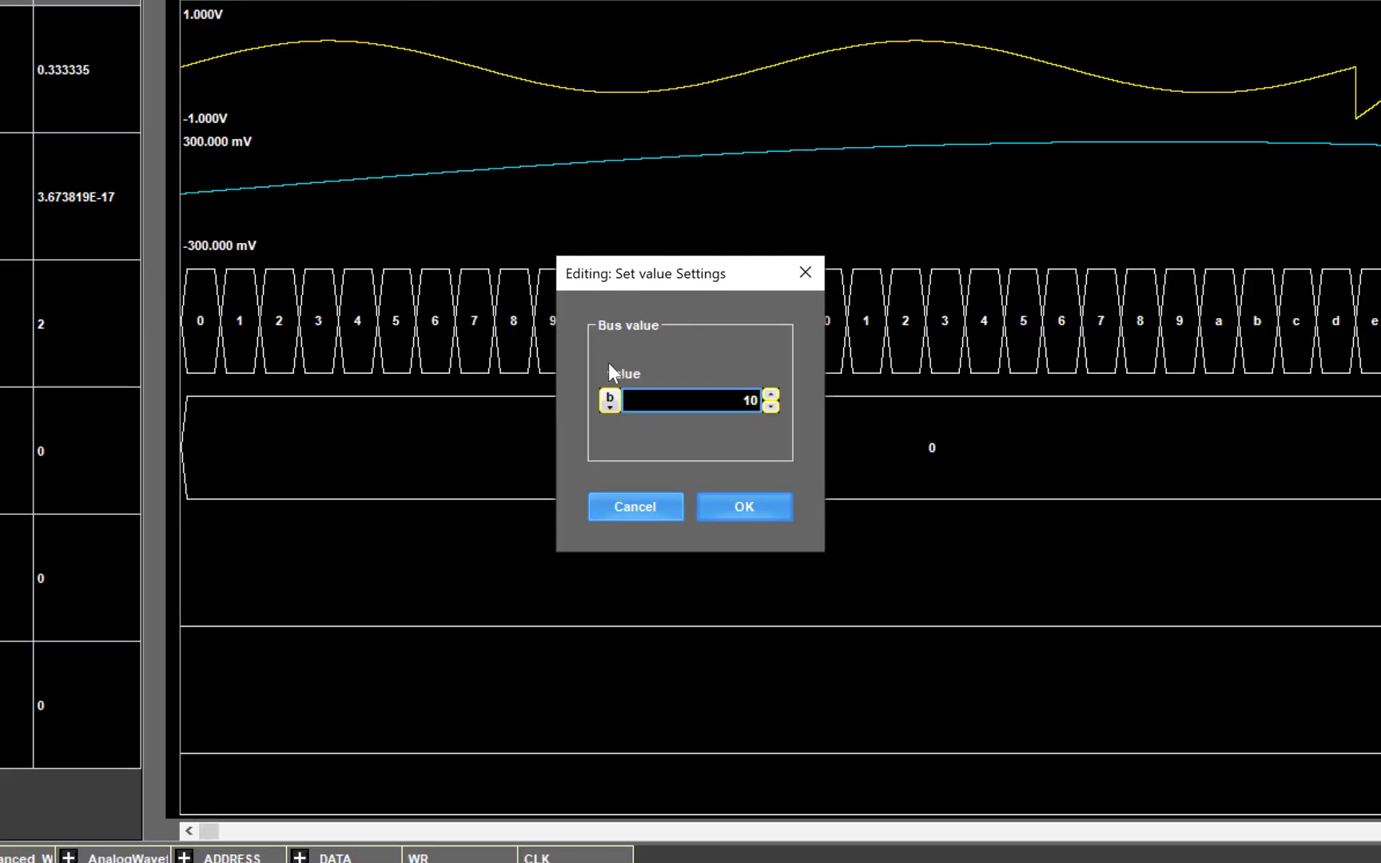
pyautogui.click(614, 400)
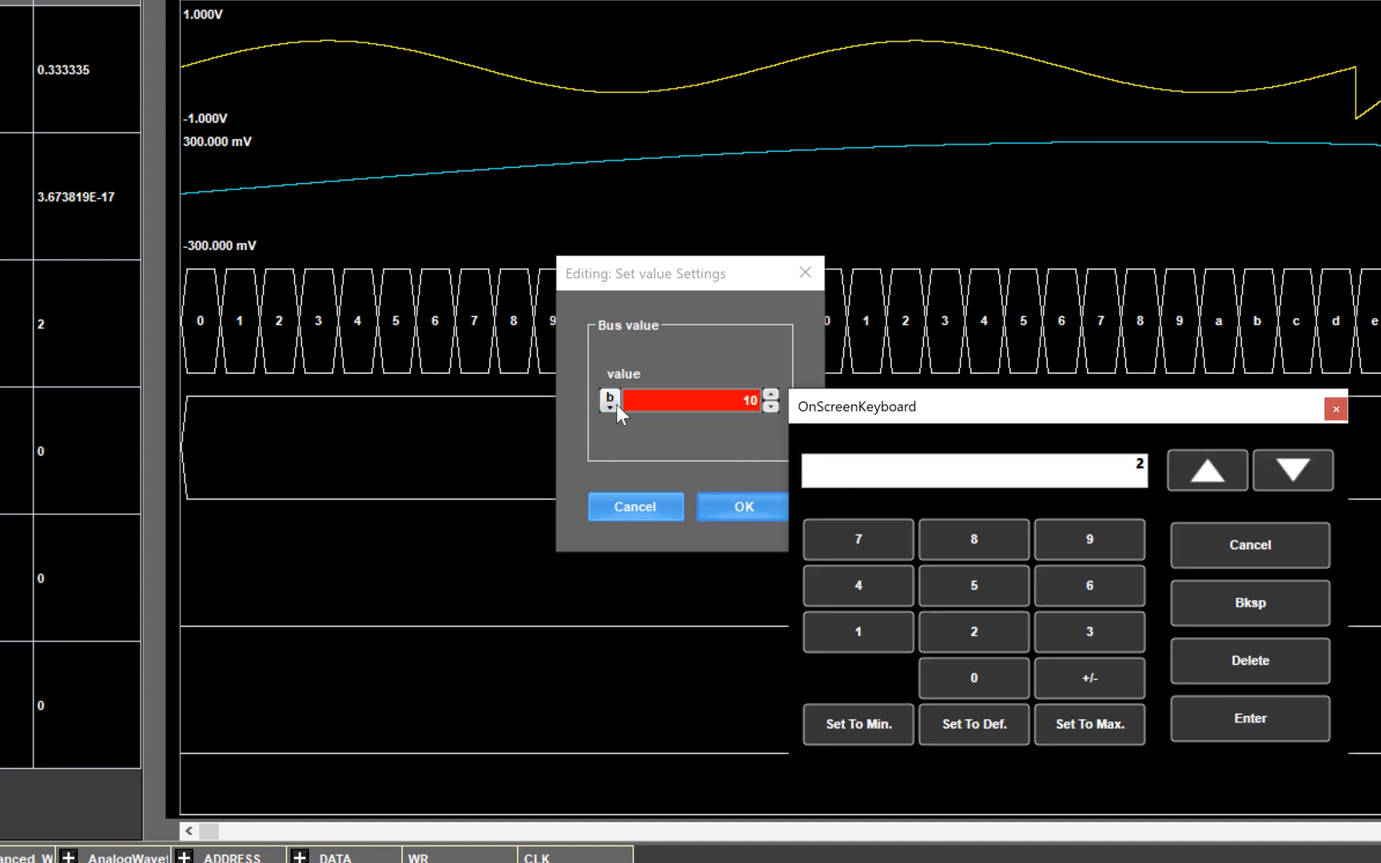
pyautogui.click(1205, 708)
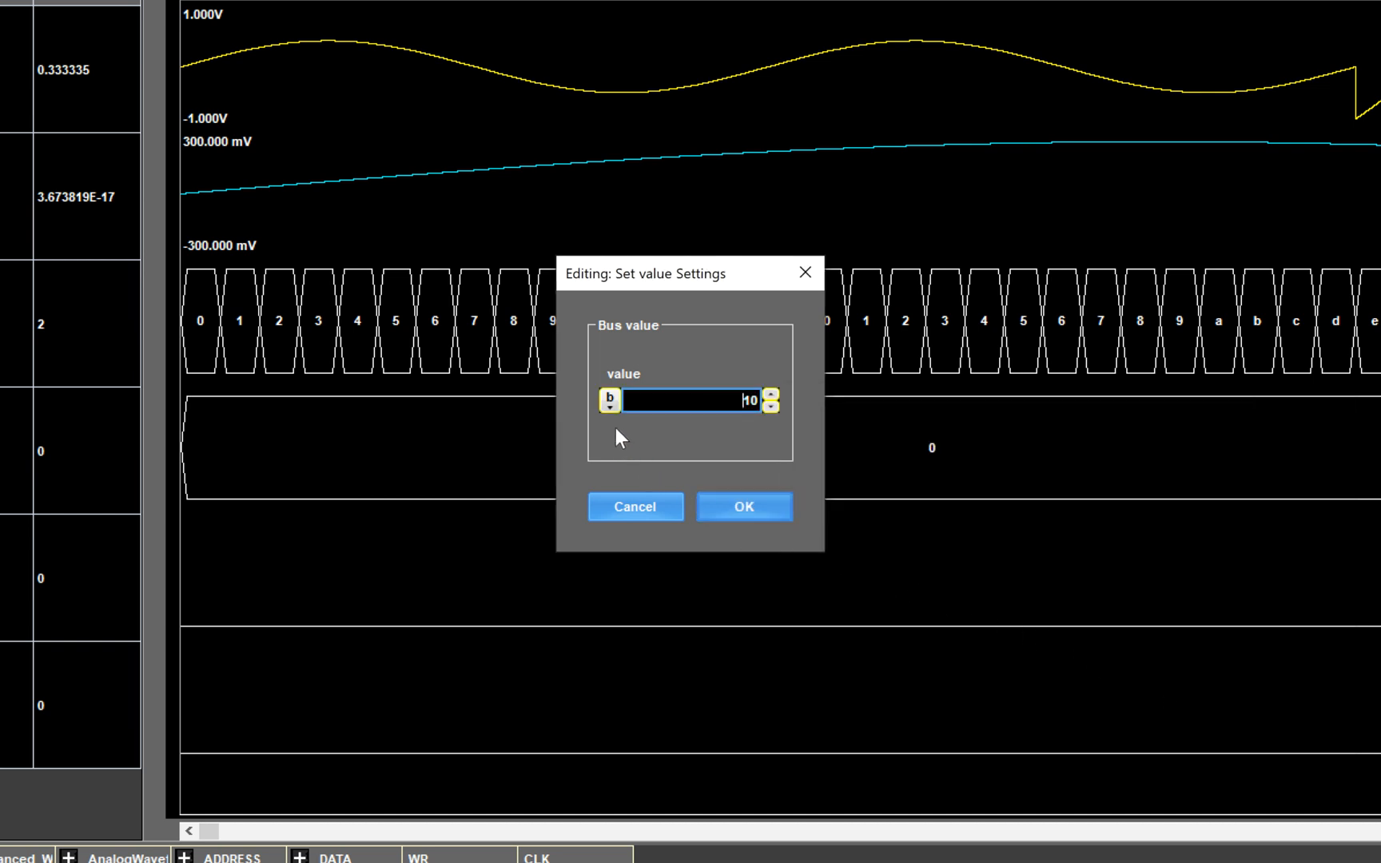
pyautogui.click(609, 404)
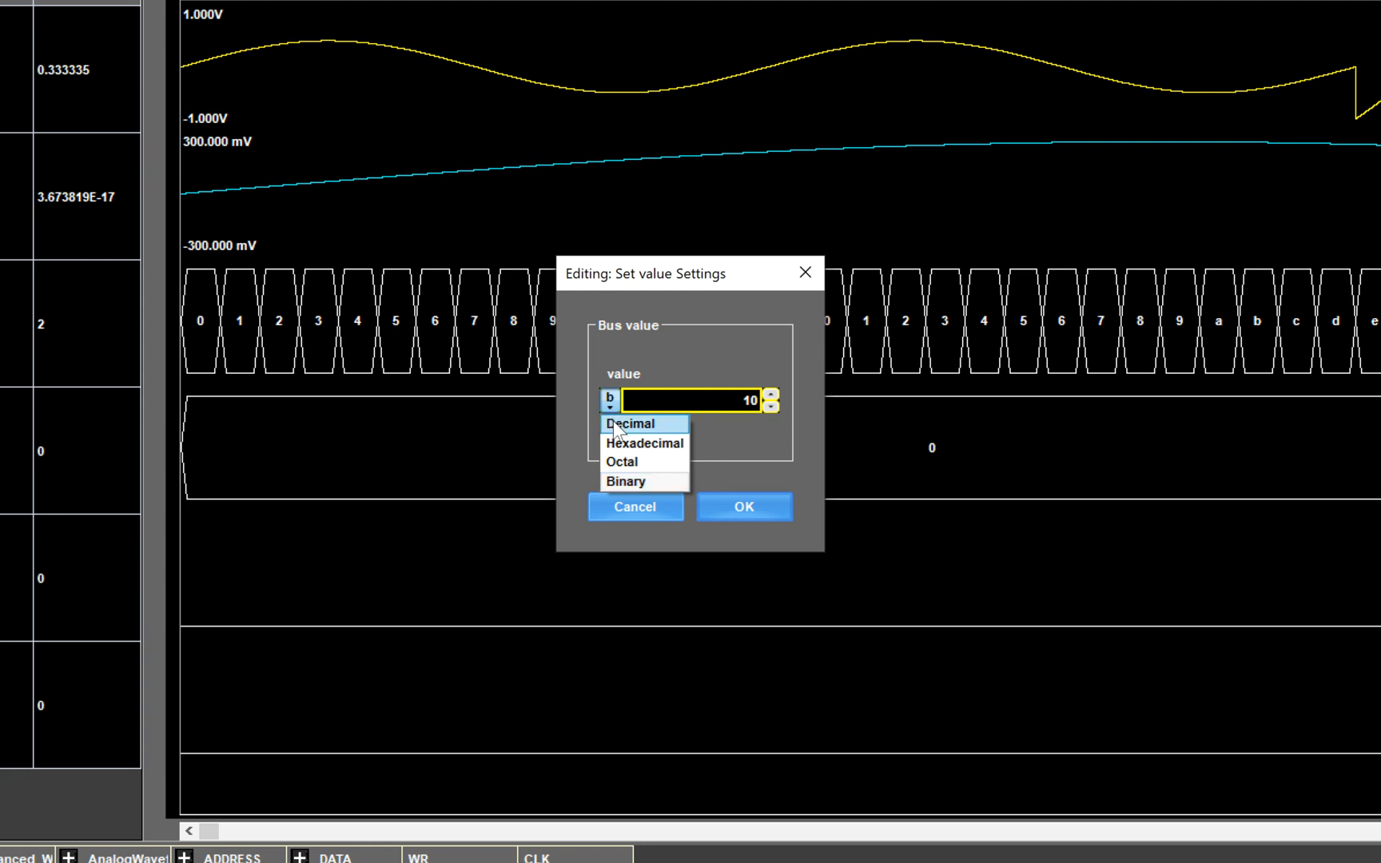
pyautogui.click(615, 425)
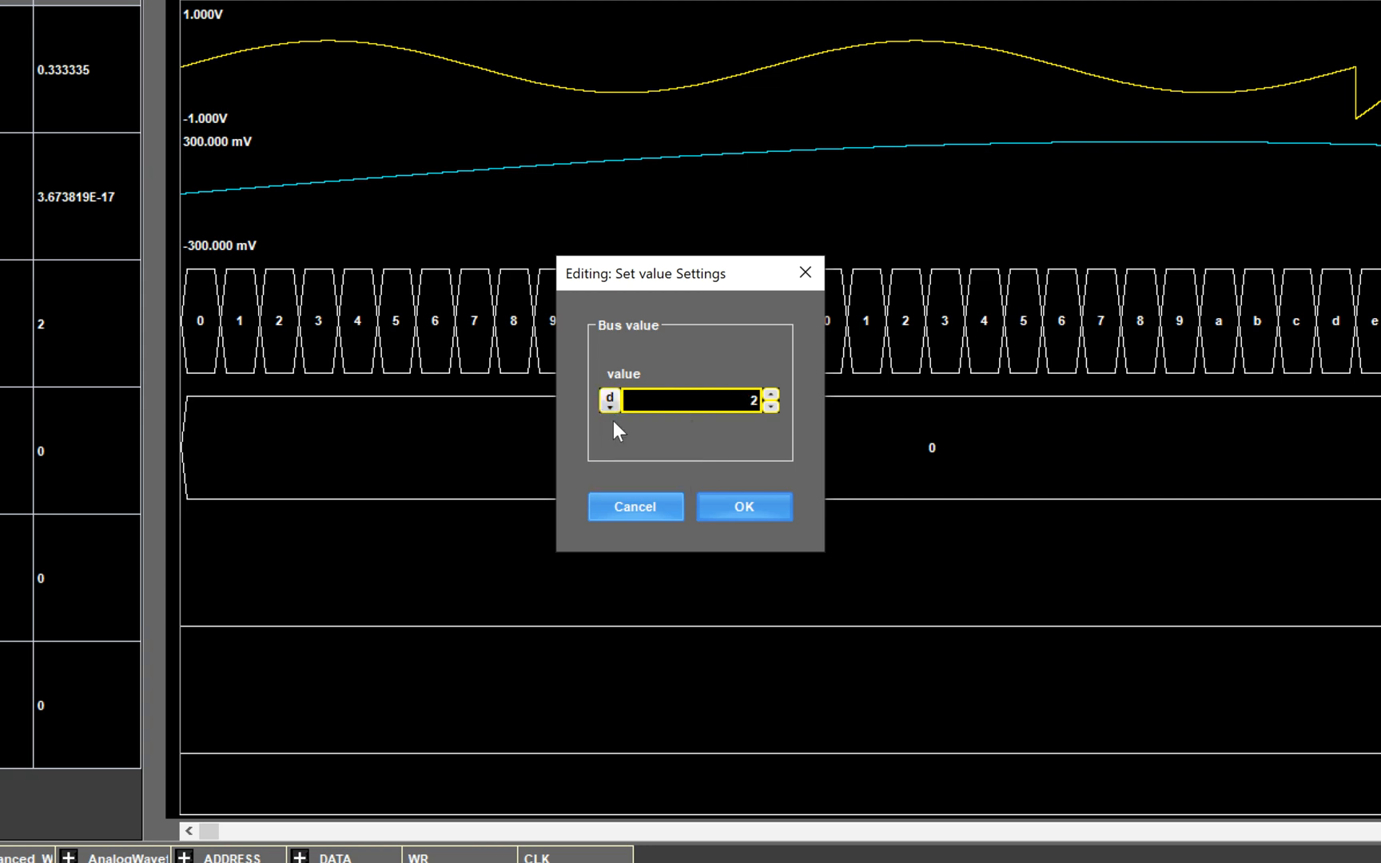
pyautogui.click(749, 514)
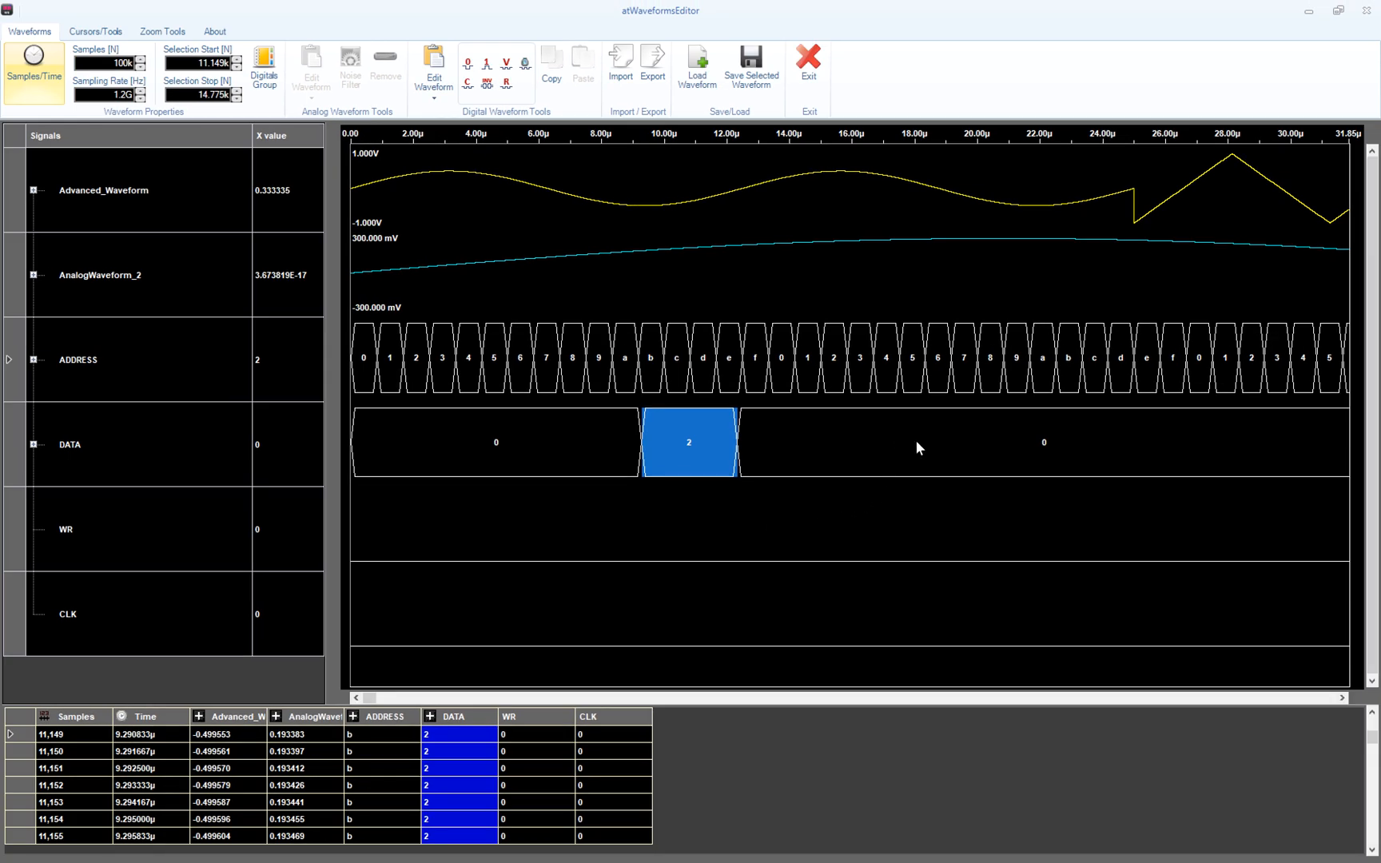
# Step: Set the DATA bus to decimal value 3 over a section from about sample 21.648k to 25.098k
pyautogui.moveTo(915, 445); pyautogui.dragTo(1006, 467)
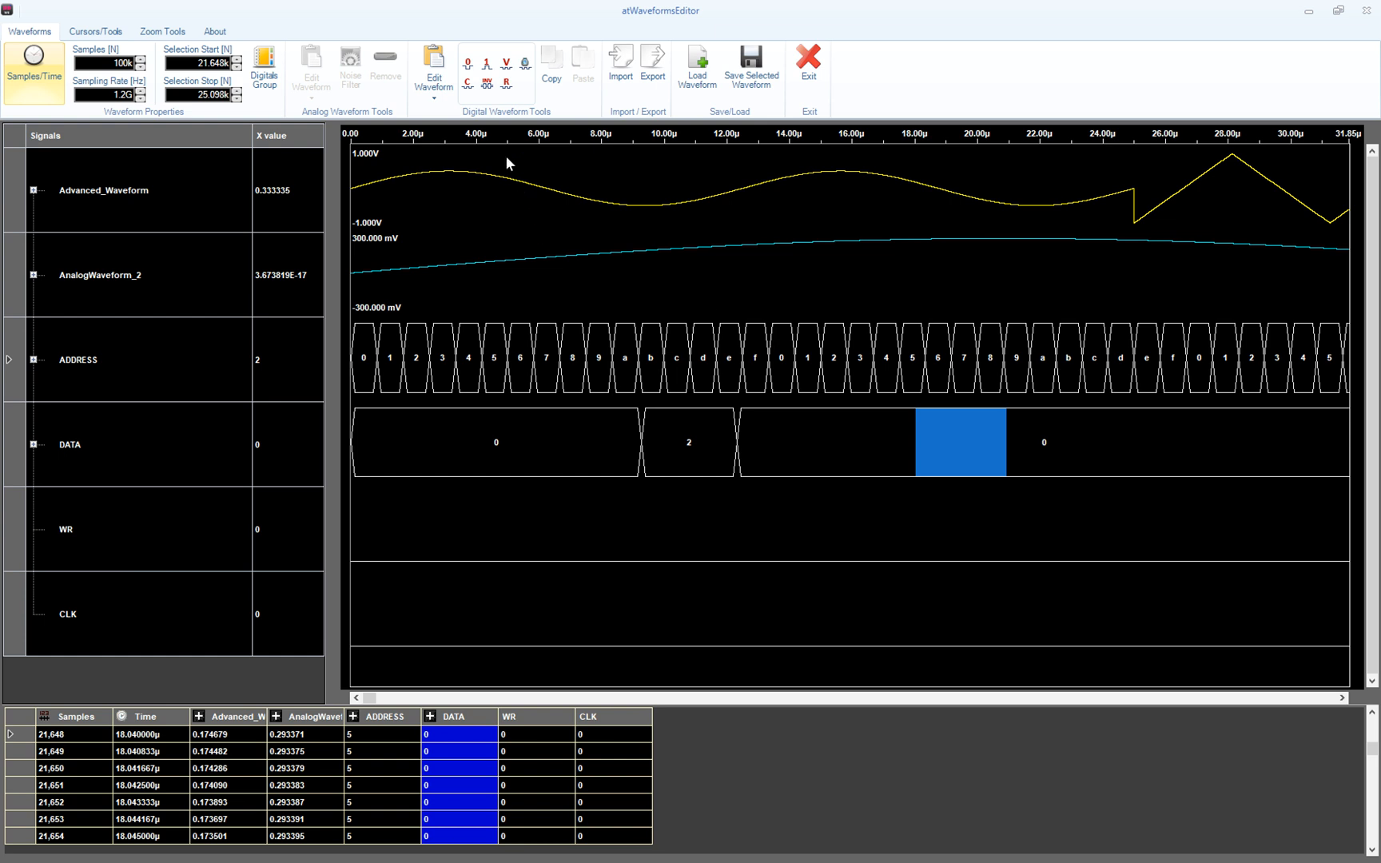
pyautogui.click(506, 64)
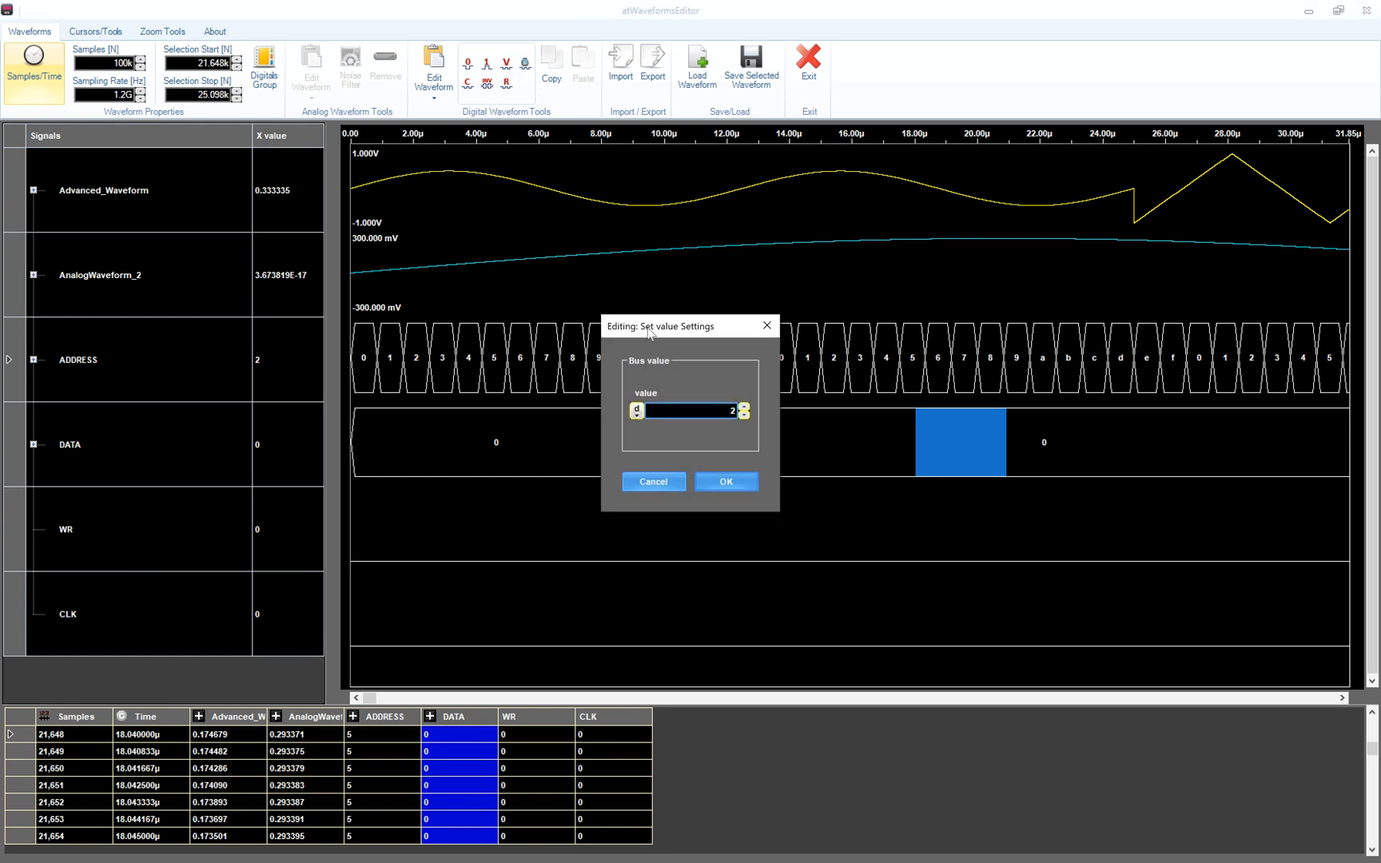
pyautogui.click(733, 409)
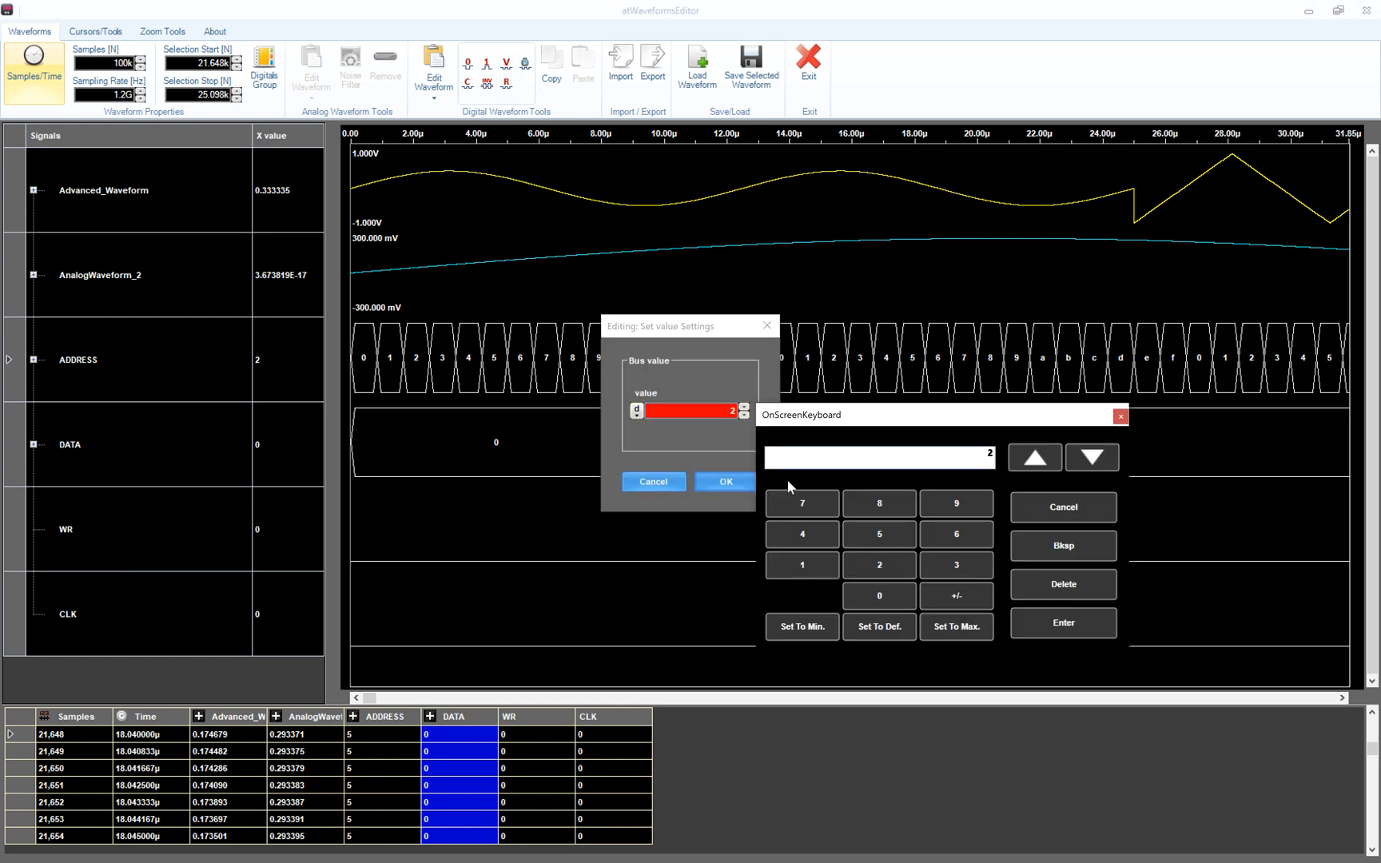
pyautogui.click(936, 565)
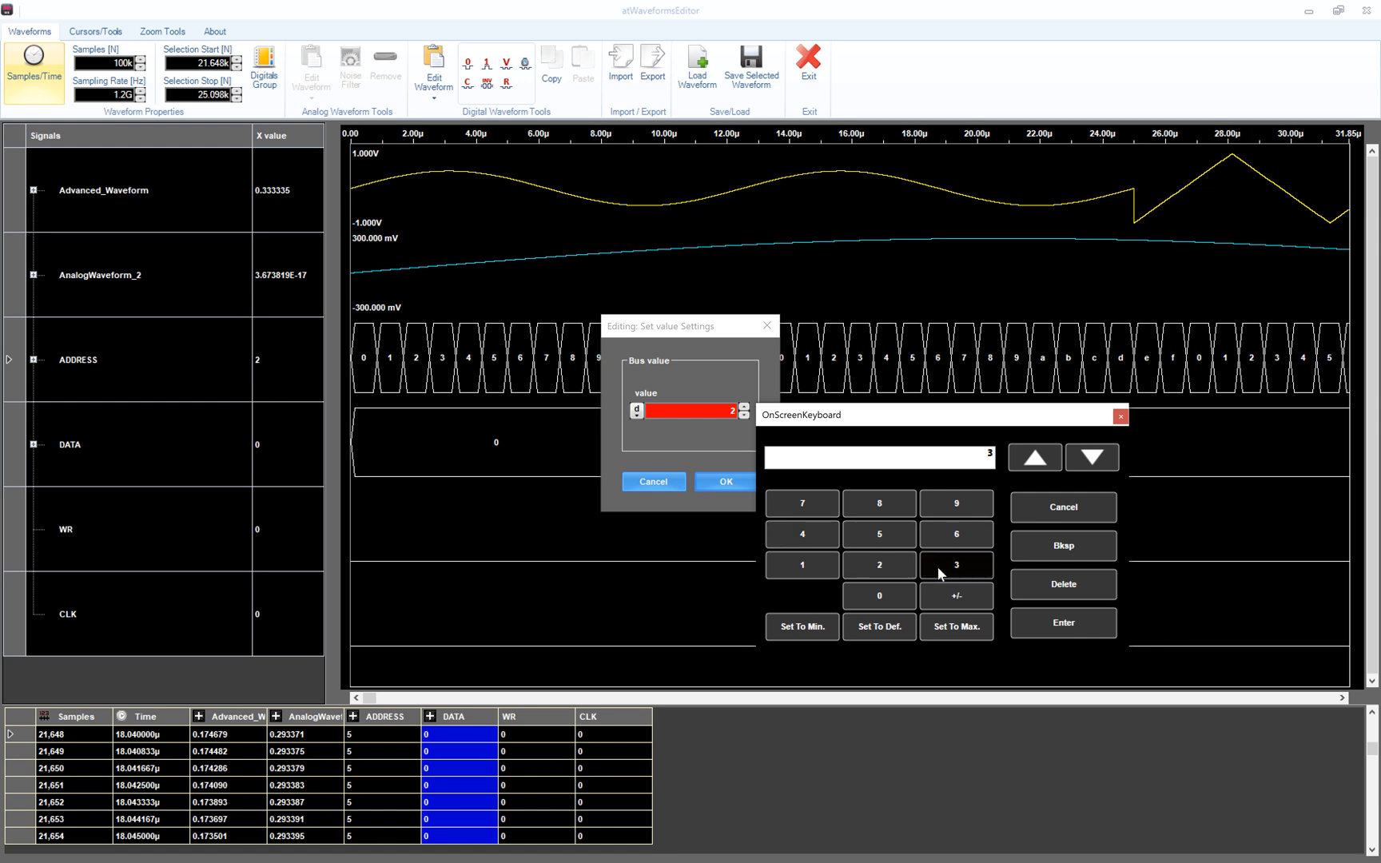
pyautogui.click(1033, 627)
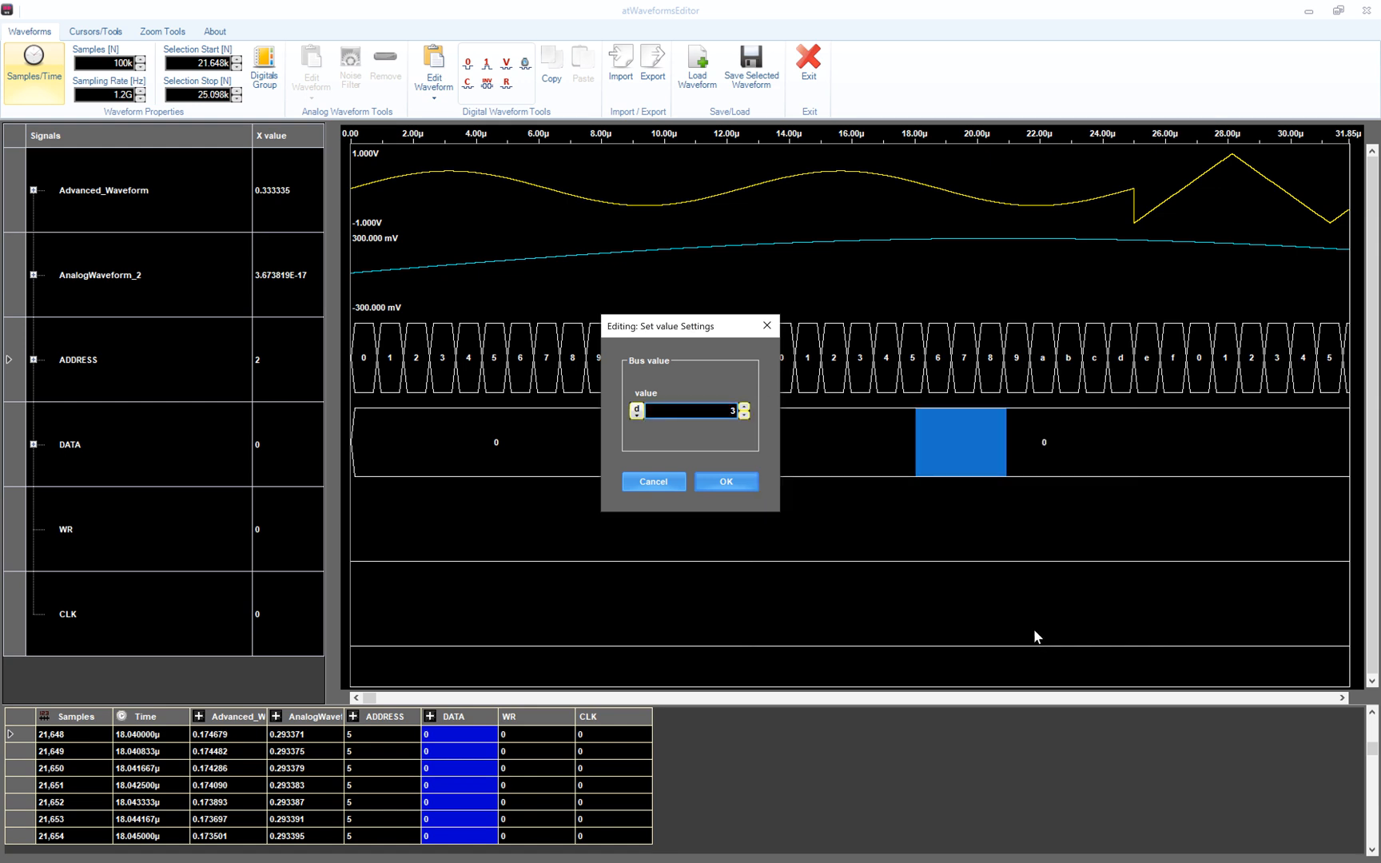
pyautogui.click(722, 481)
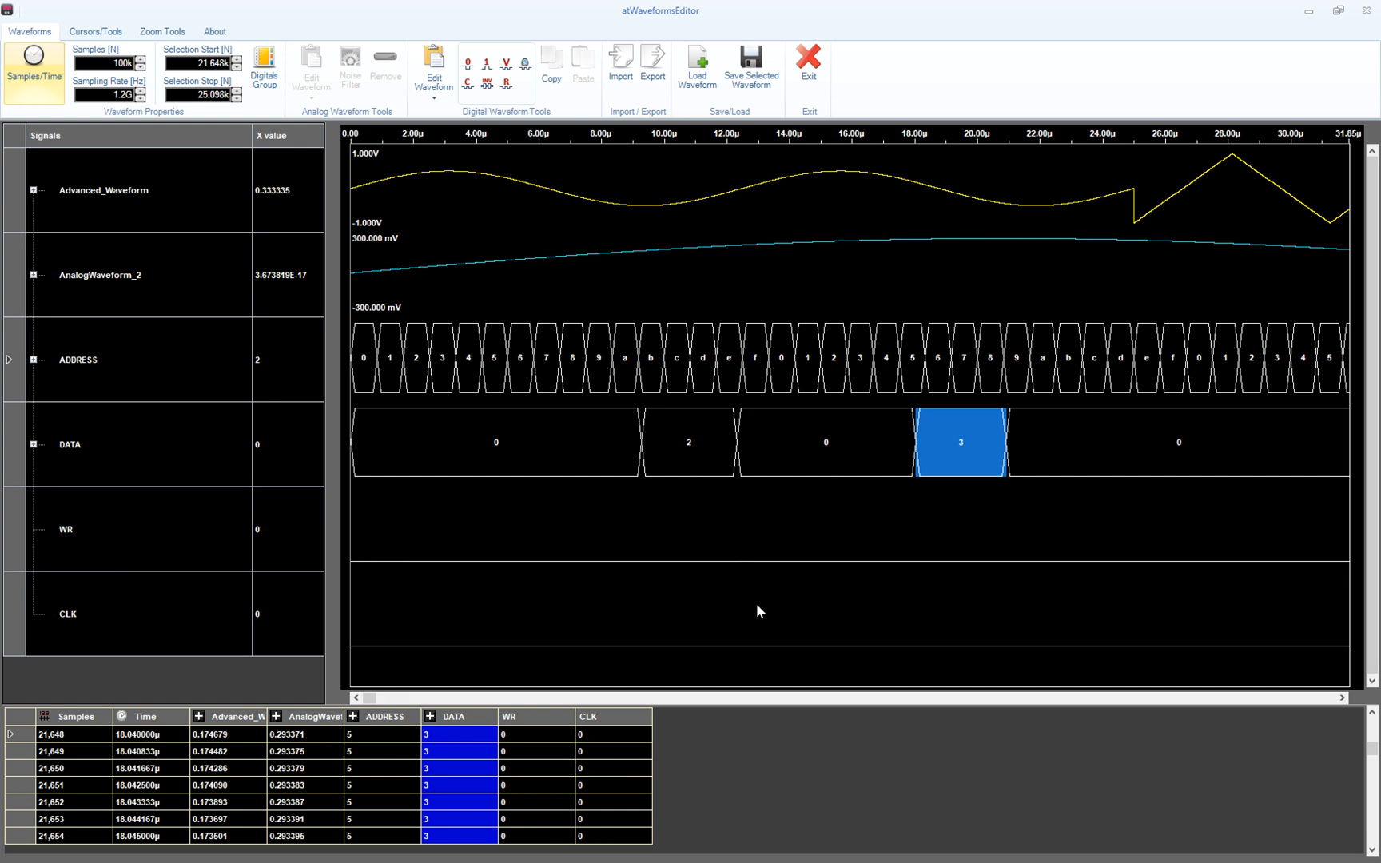
# Step: Force the WR channel to 1 over a section from about sample 15.868k to 20.438k
pyautogui.click(764, 525)
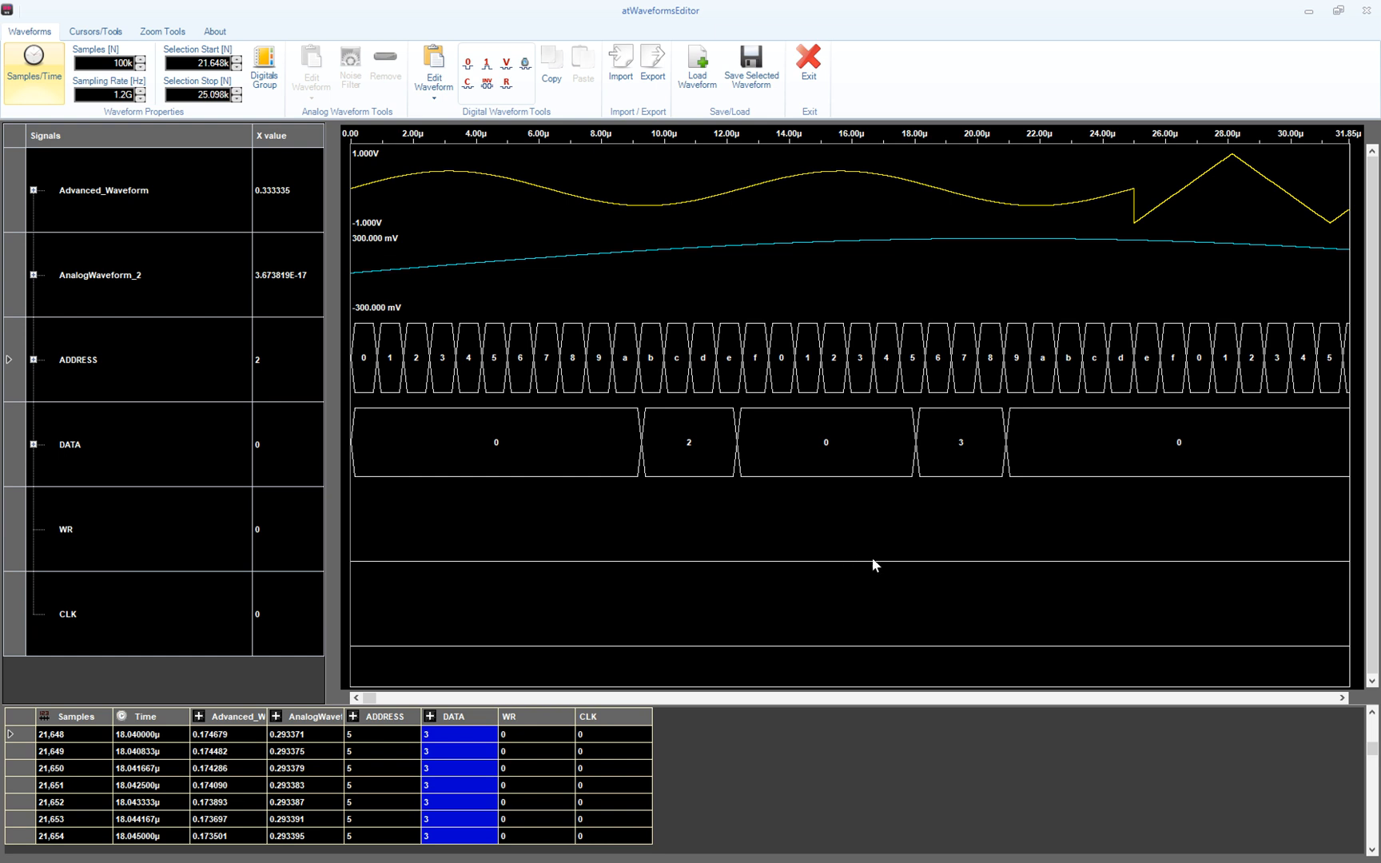
pyautogui.moveTo(764, 525); pyautogui.dragTo(883, 561)
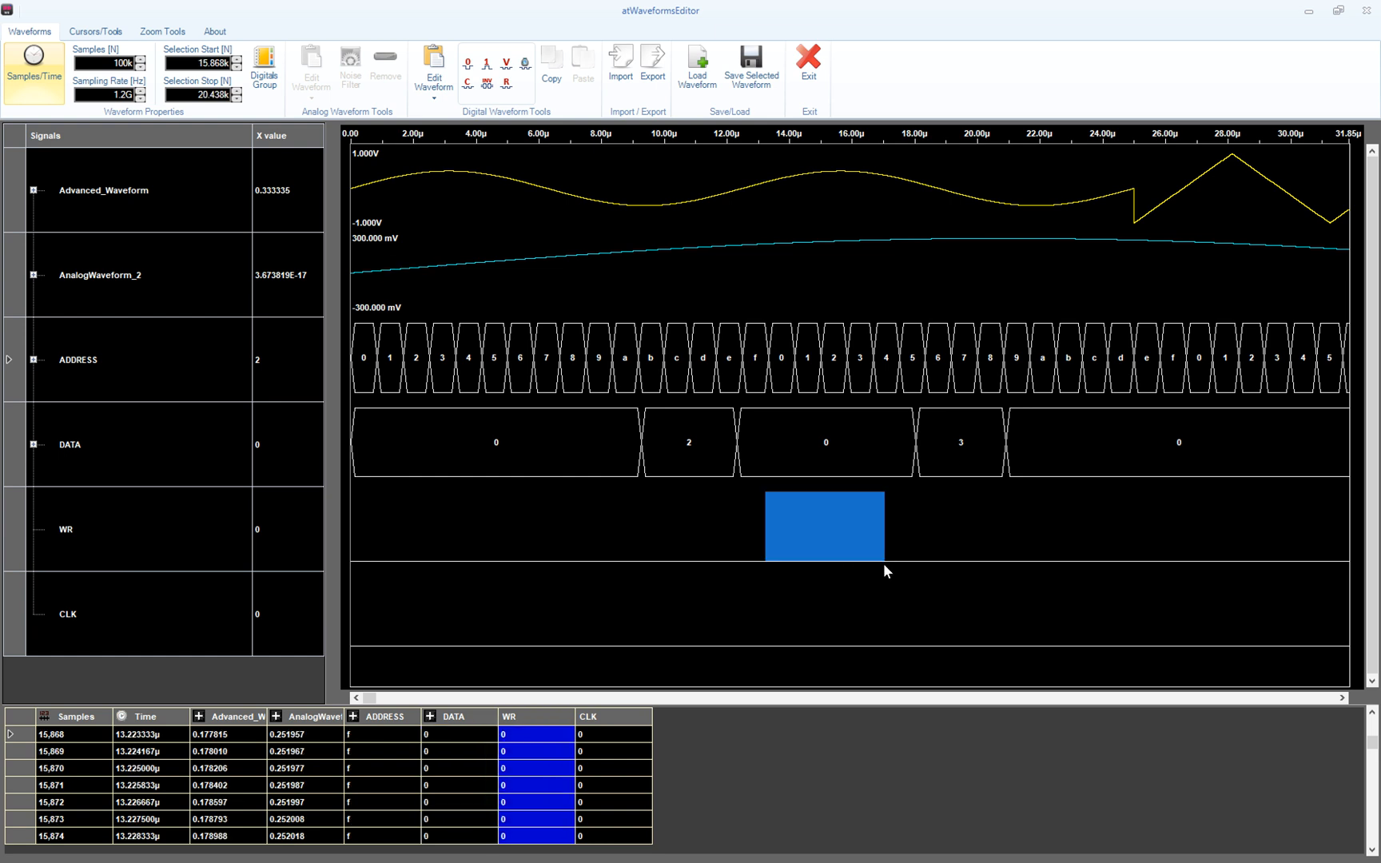
pyautogui.click(493, 72)
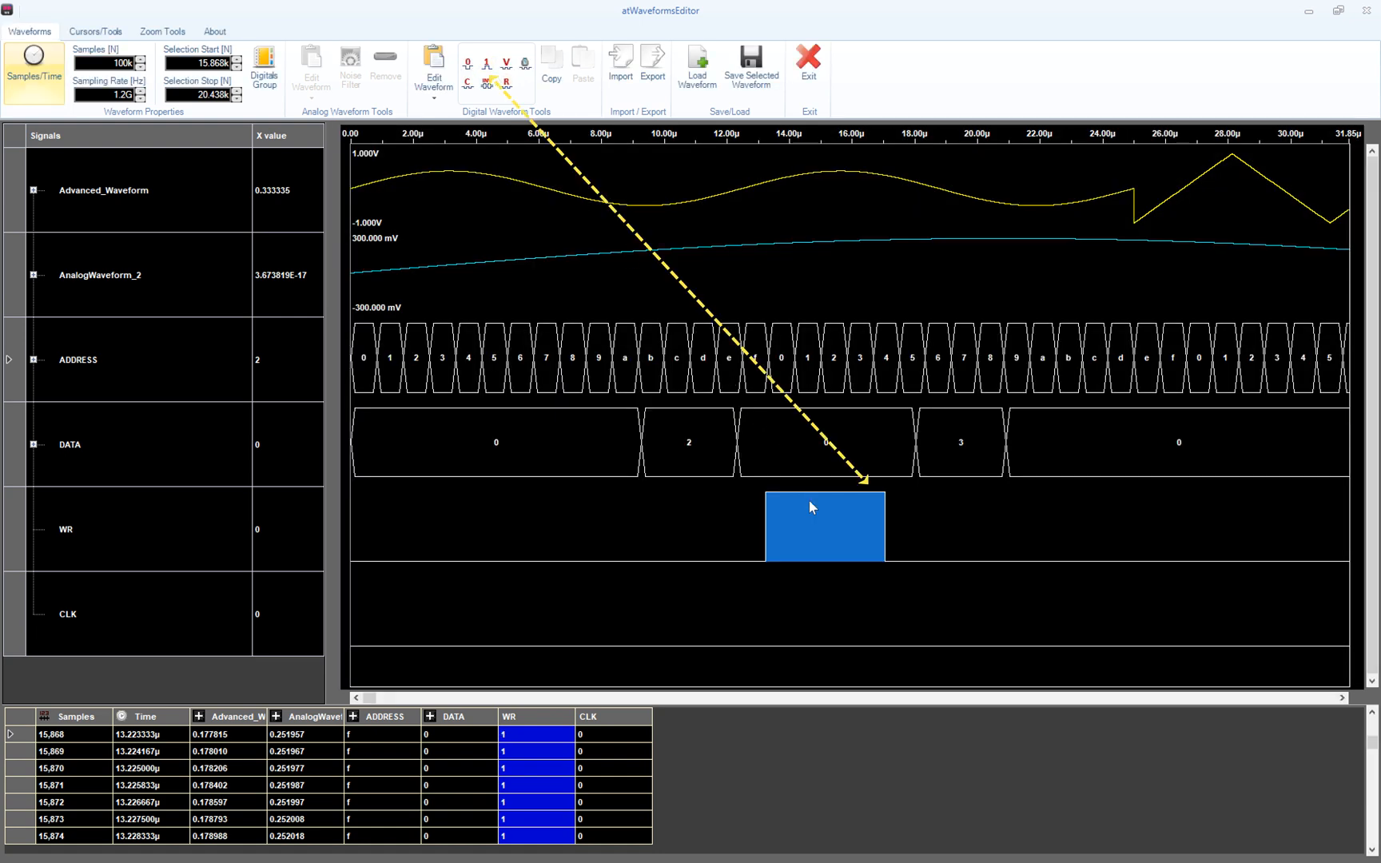
# Step: Force WR to 1 from about sample 24.096k to 26.16k and force the same section back to 0
pyautogui.click(981, 506)
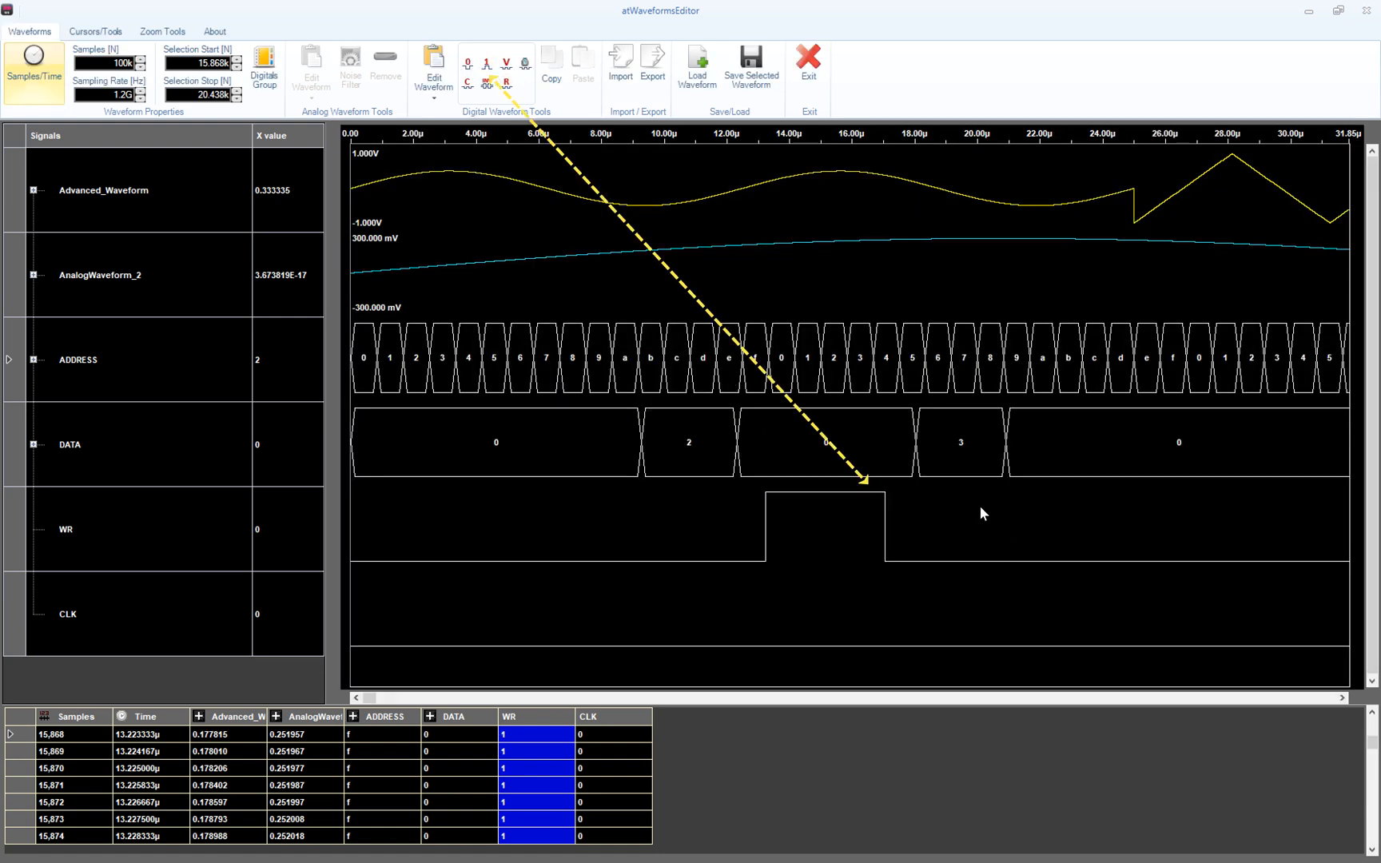
pyautogui.moveTo(980, 507); pyautogui.dragTo(1034, 555)
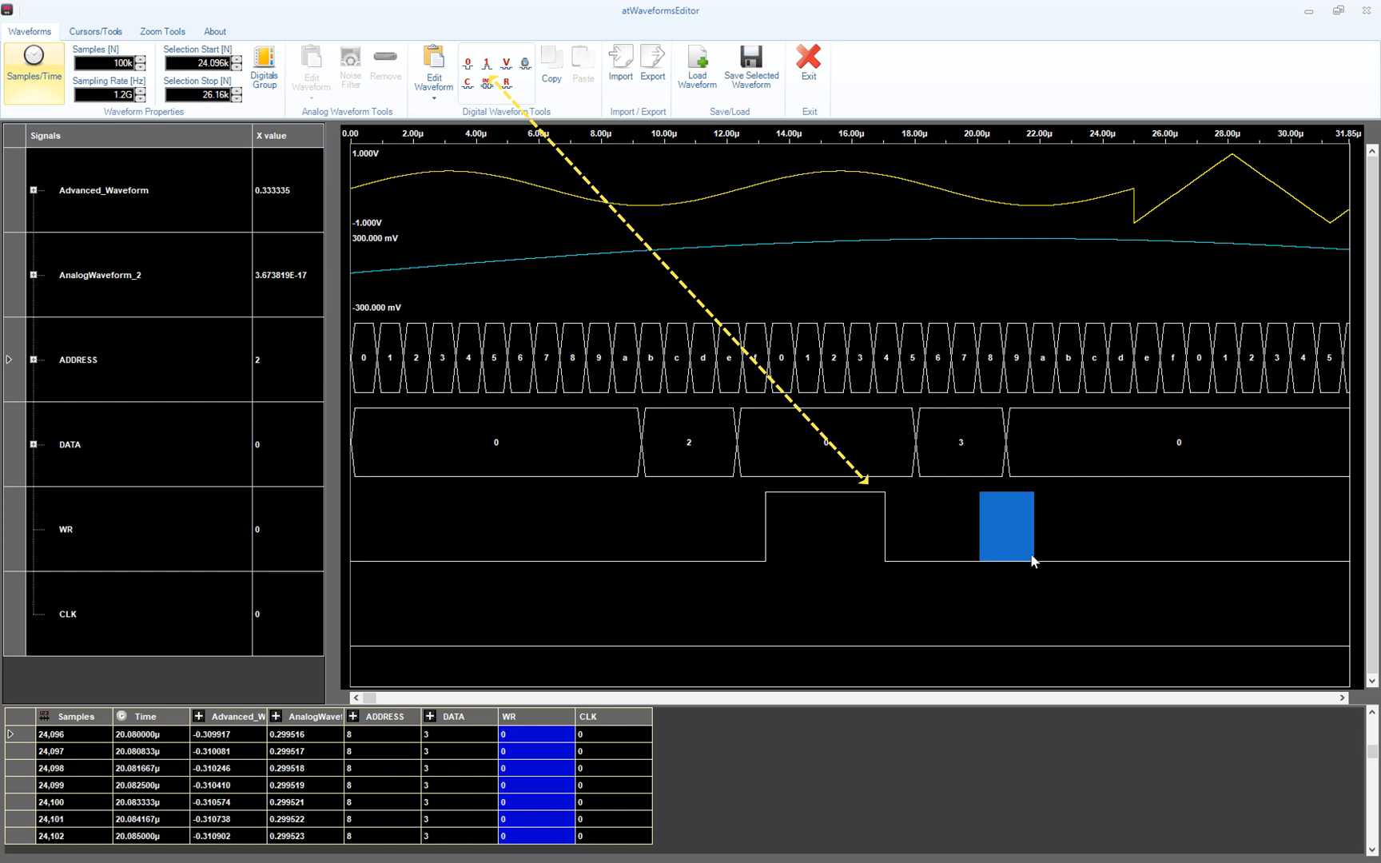
pyautogui.click(487, 65)
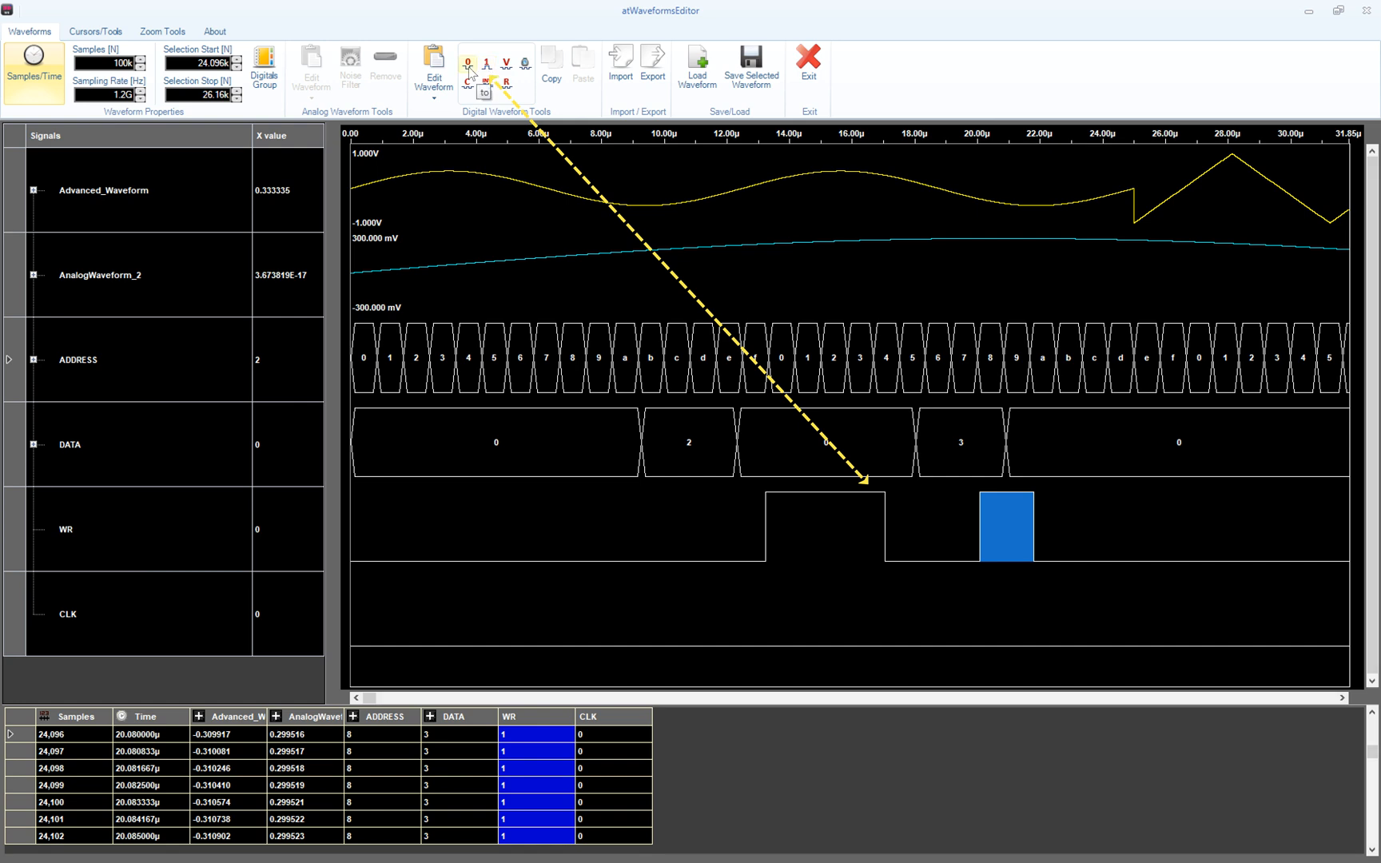
pyautogui.click(470, 71)
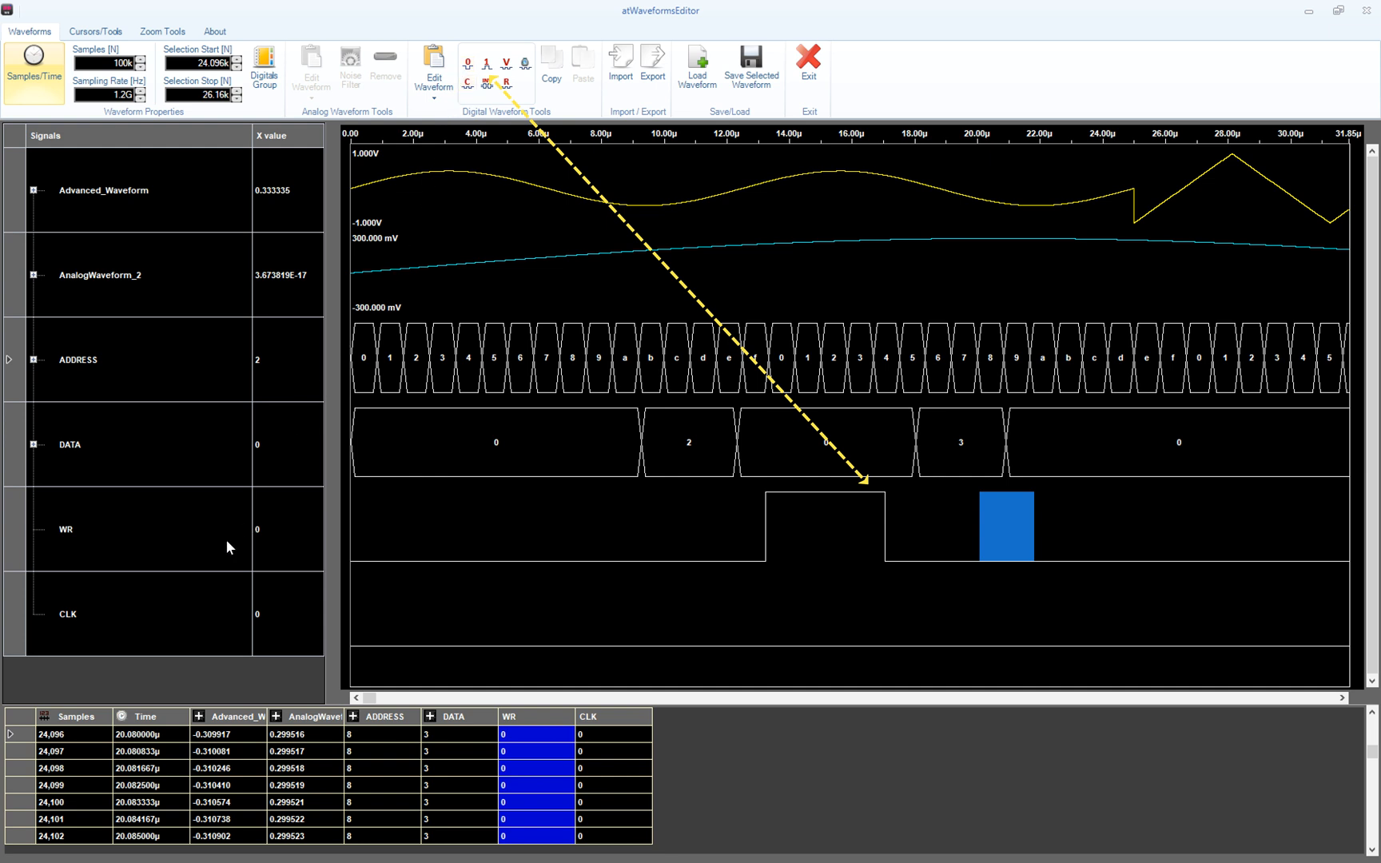
# Step: Fill the whole CLK channel with a clock of 400 ns period, 0 offset and 50% duty cycle
pyautogui.click(185, 618)
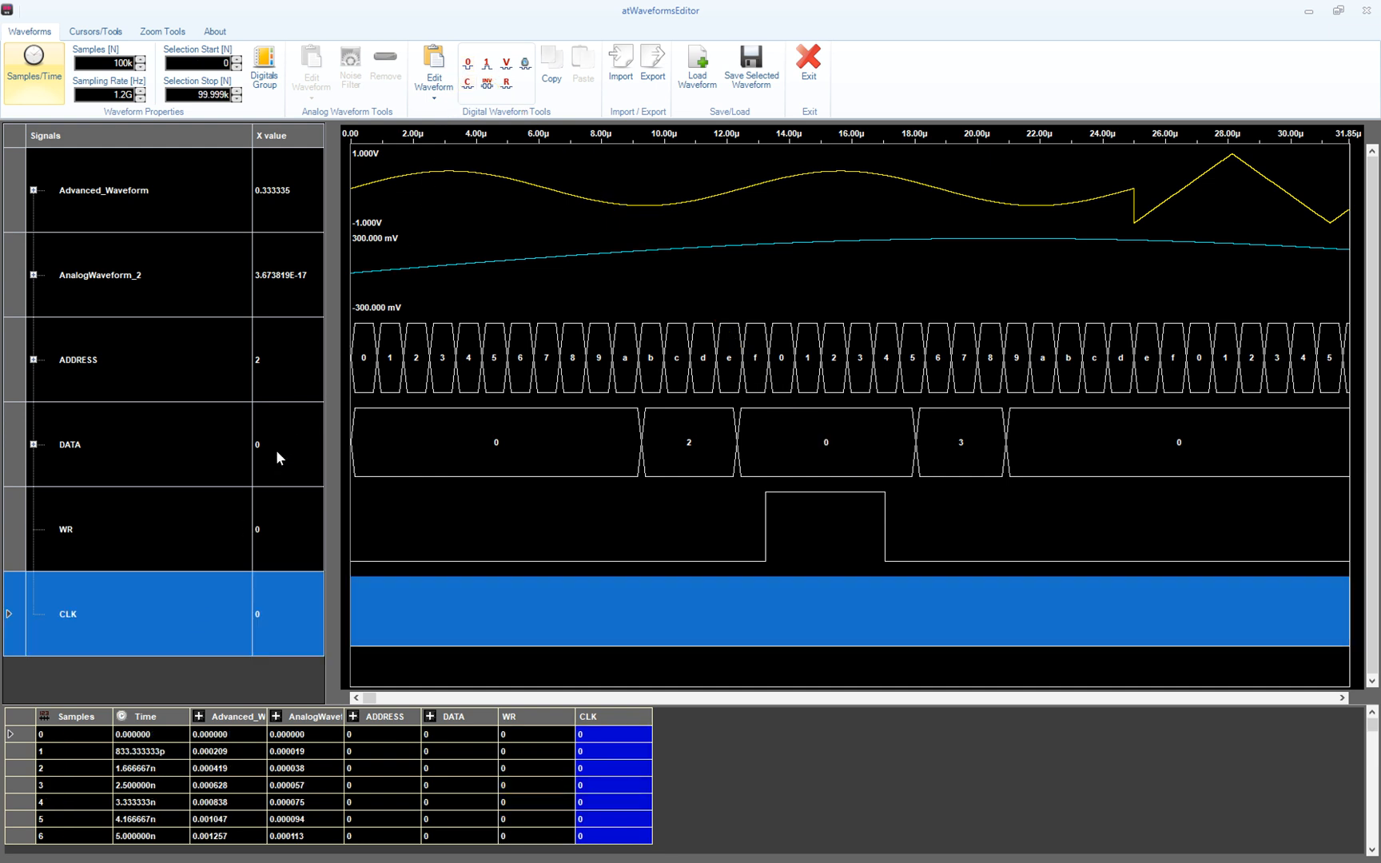
pyautogui.click(525, 63)
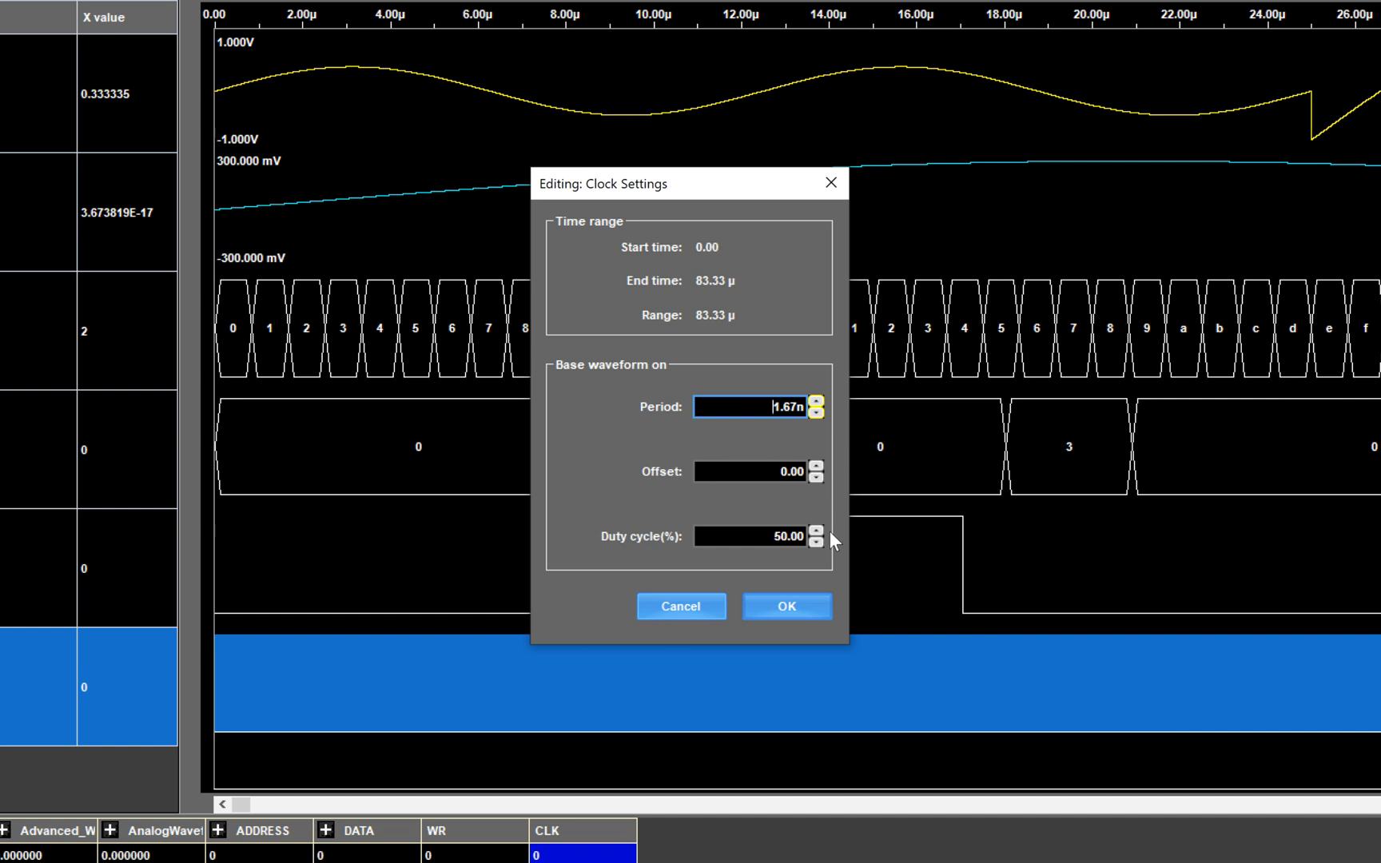
pyautogui.click(787, 406)
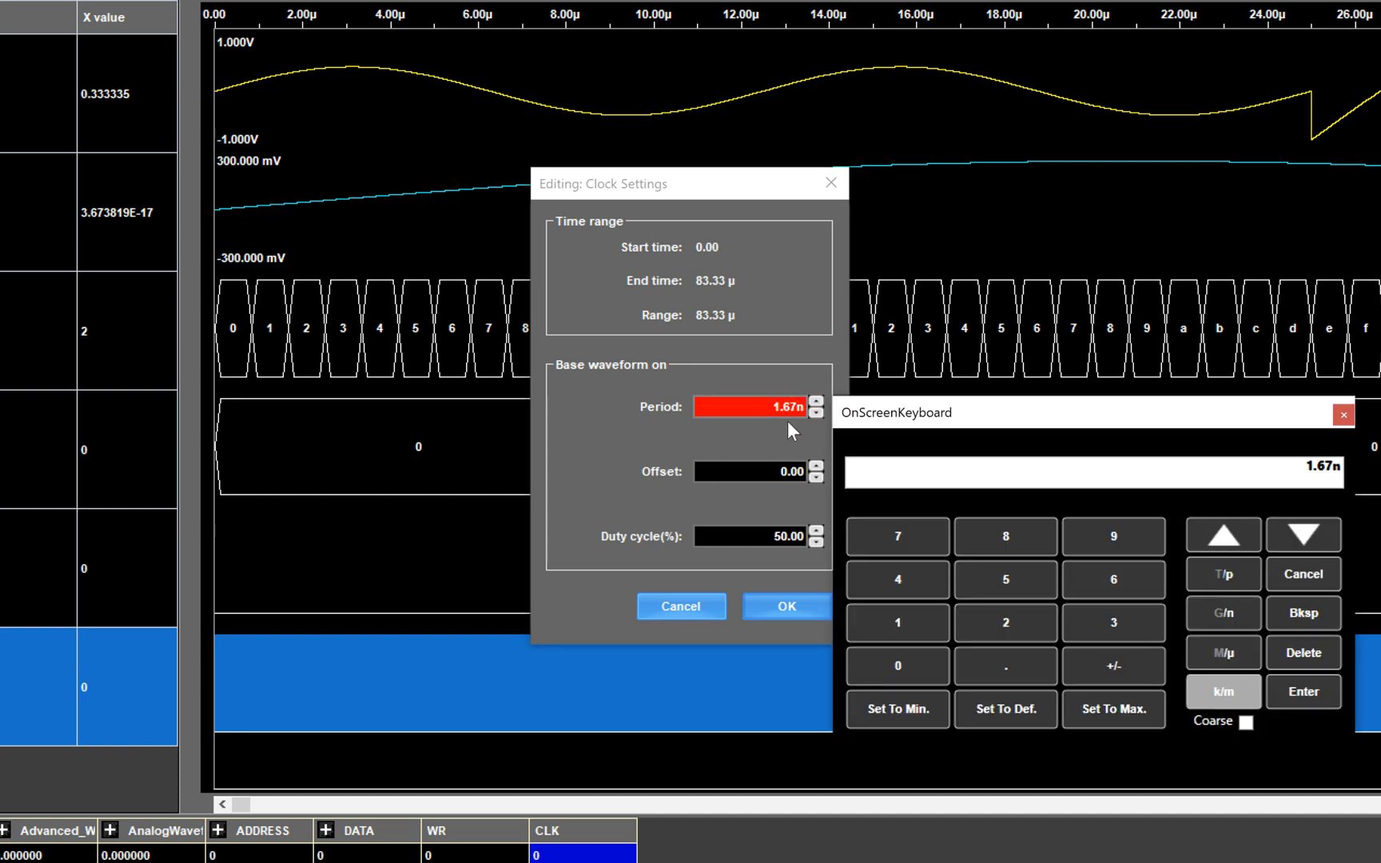
pyautogui.click(891, 581)
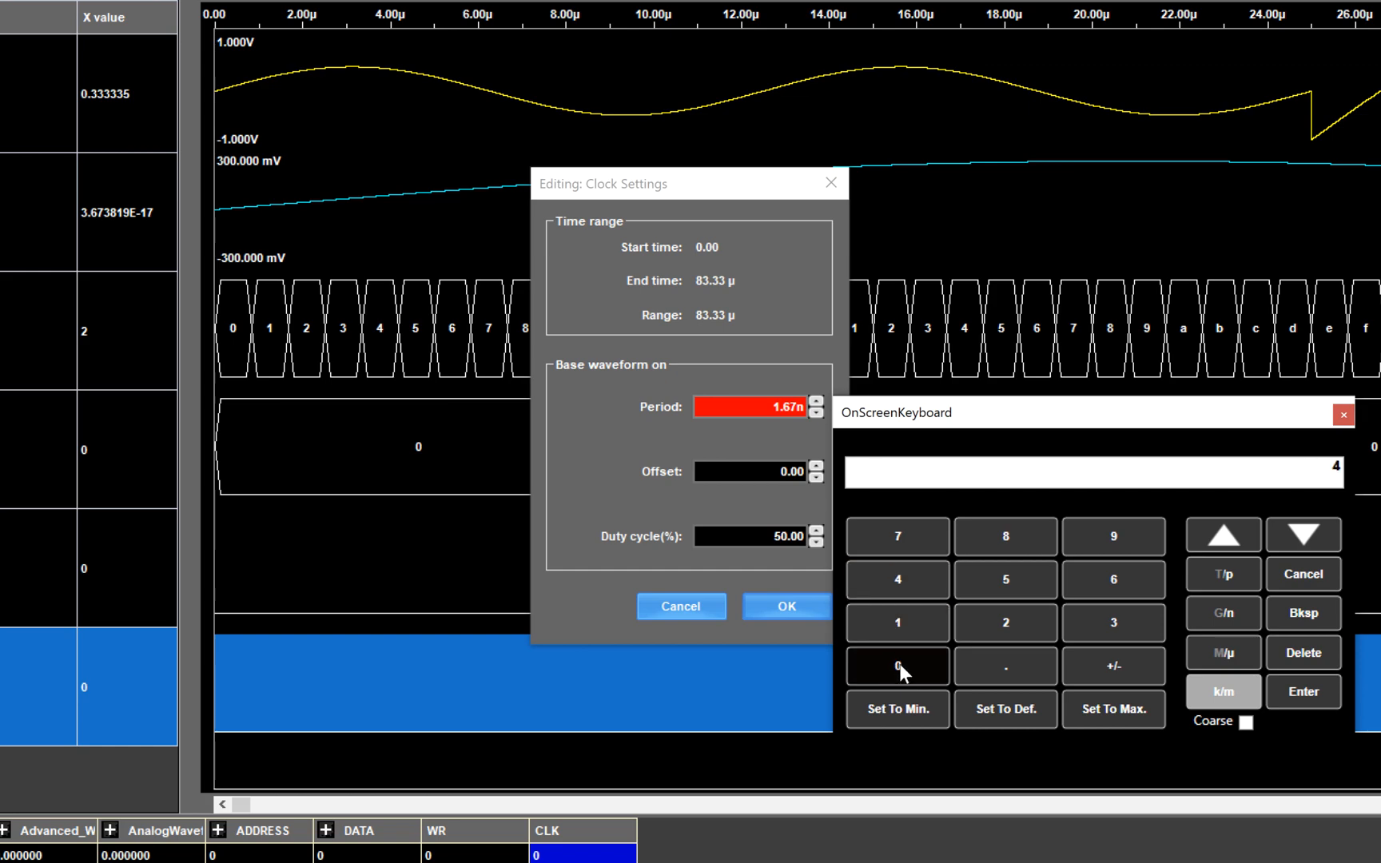
pyautogui.doubleClick(899, 665)
pyautogui.write('400n')
pyautogui.press('Return')
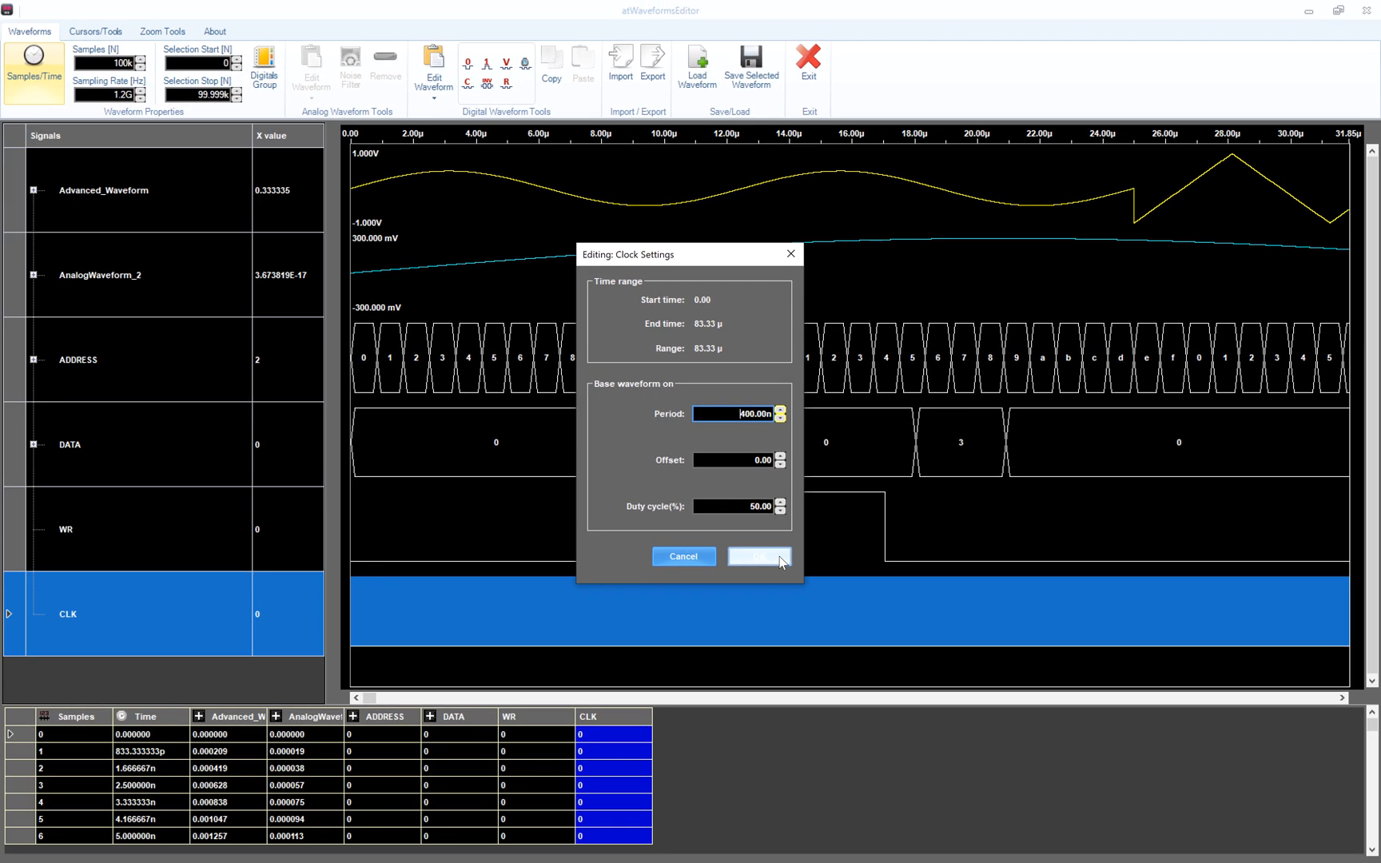
pyautogui.click(818, 612)
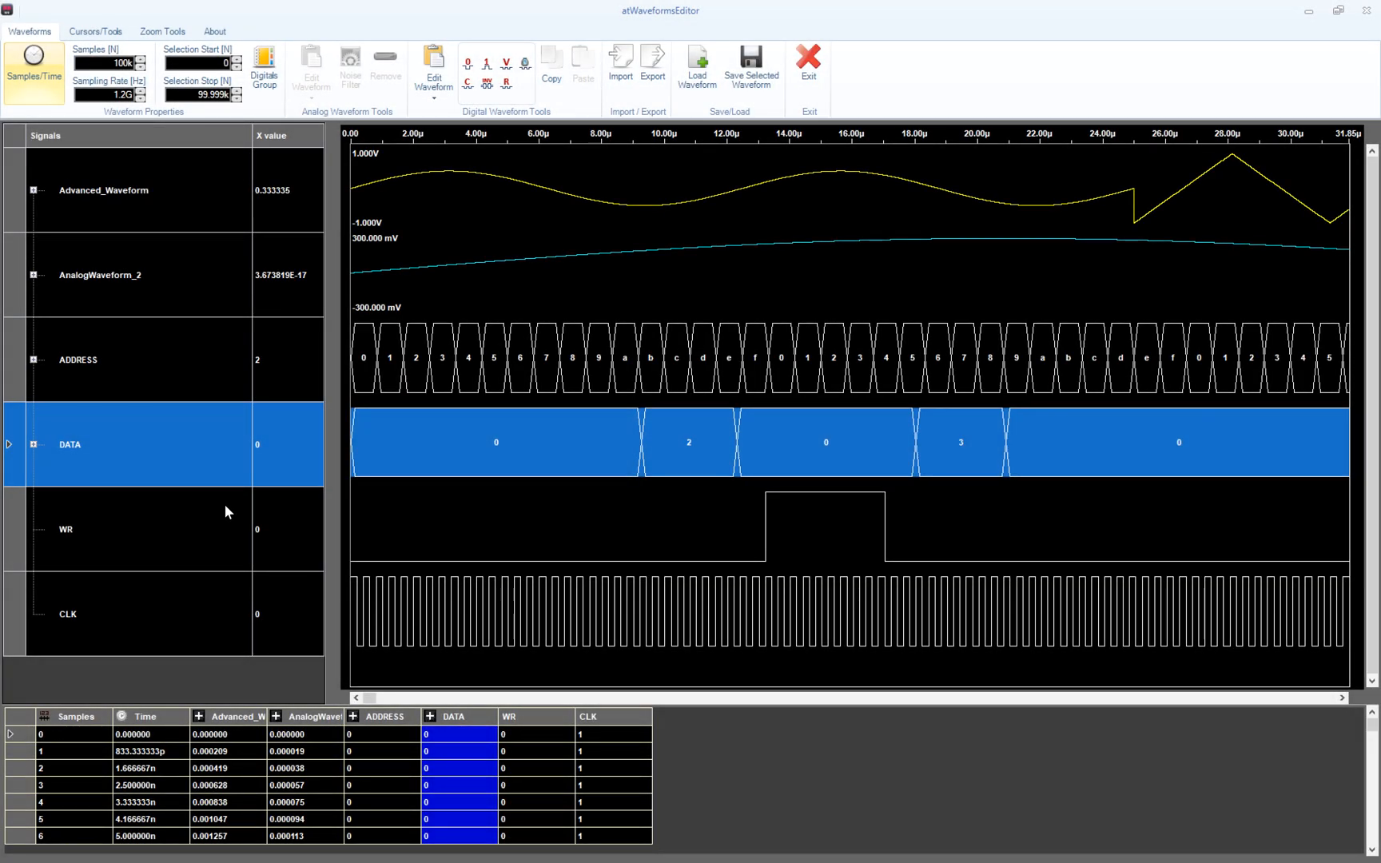
# Step: Expand the DATA group and invert the whole bus twice to restore its original values
pyautogui.click(34, 444)
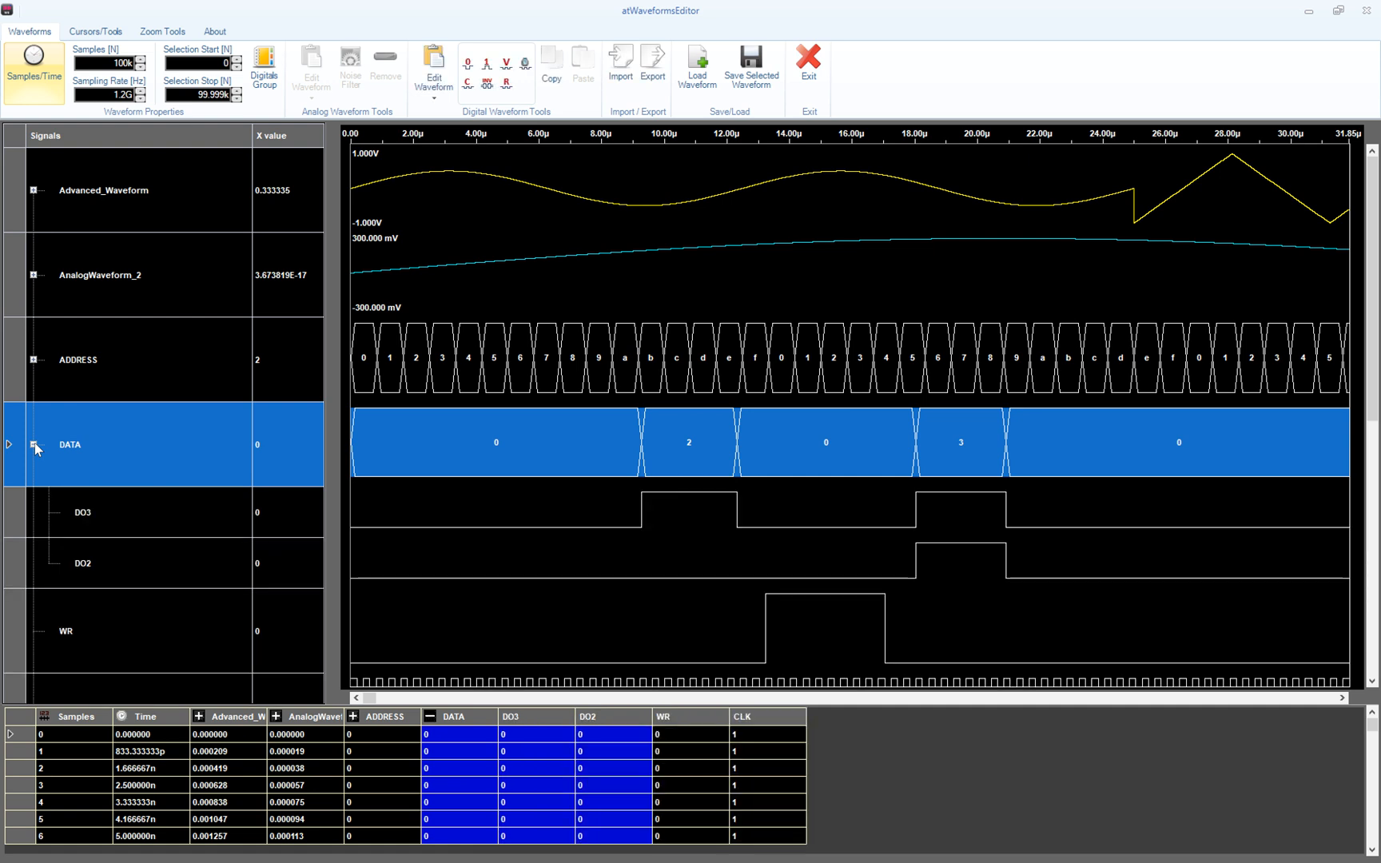
pyautogui.click(485, 83)
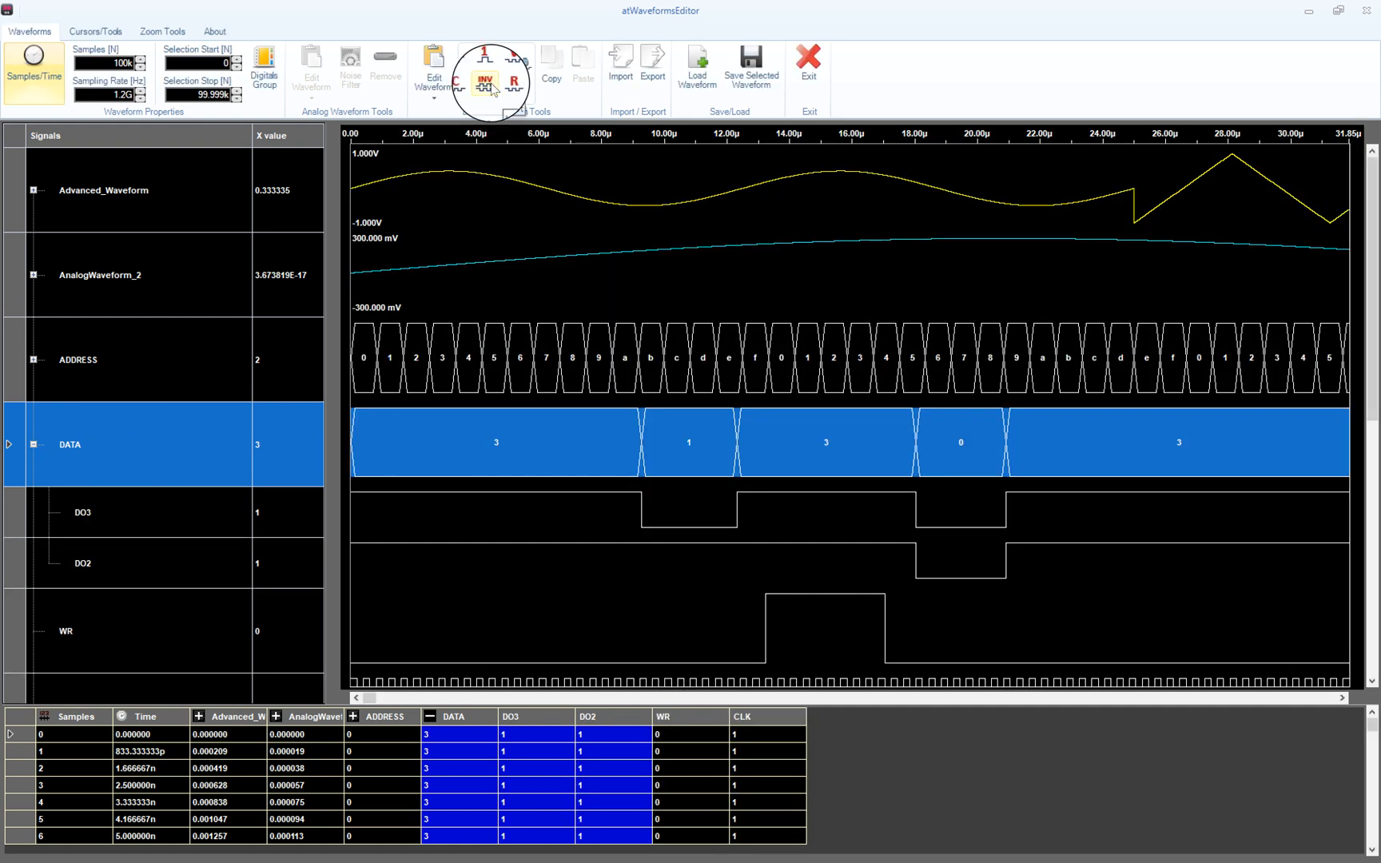
pyautogui.click(492, 88)
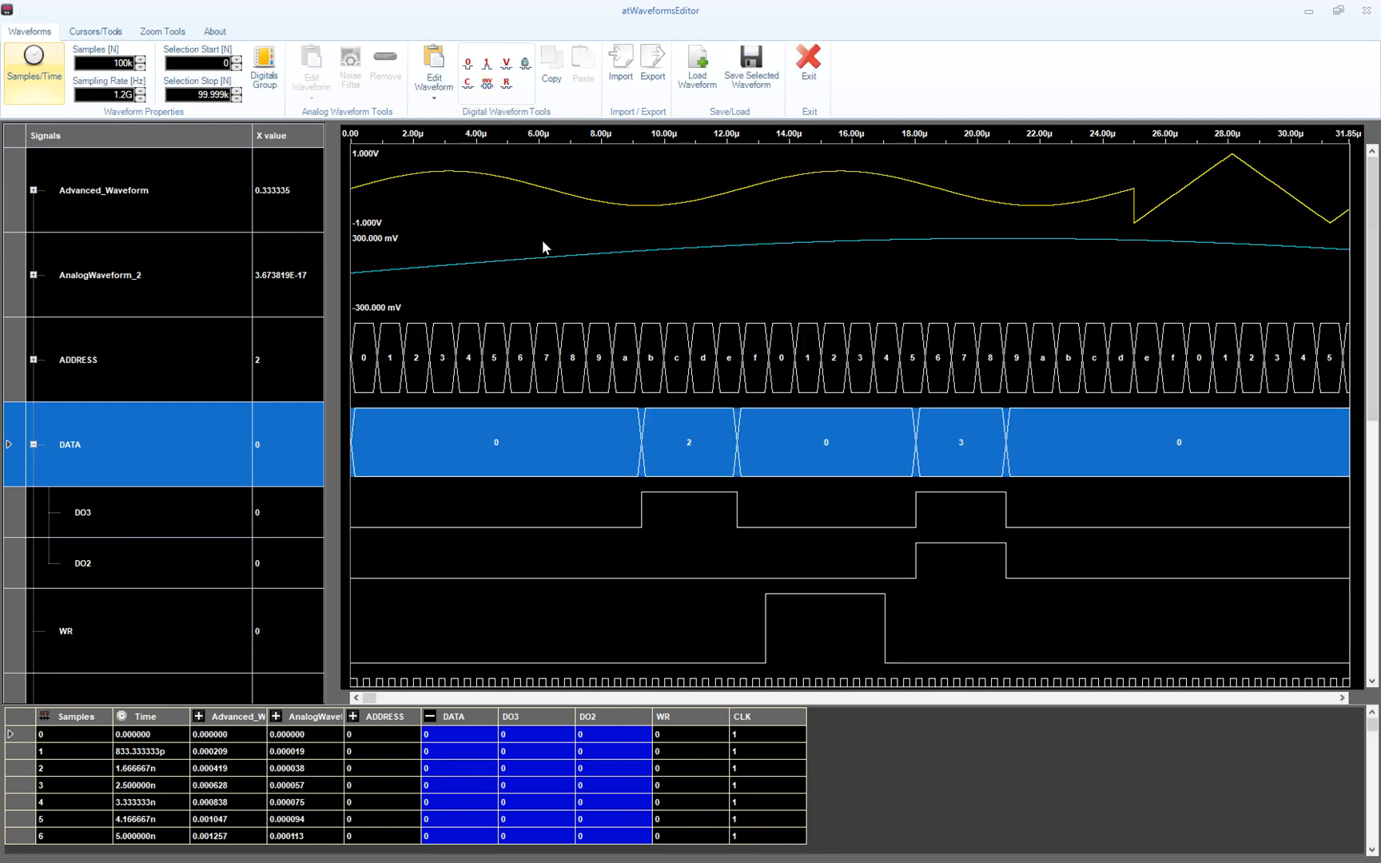
# Step: Fill the DATA bus with random values every 1000 samples over a section from about sample 2.153k to 9.467k
pyautogui.click(416, 453)
pyautogui.click(412, 447)
pyautogui.click(407, 439)
pyautogui.moveTo(406, 438); pyautogui.dragTo(599, 471)
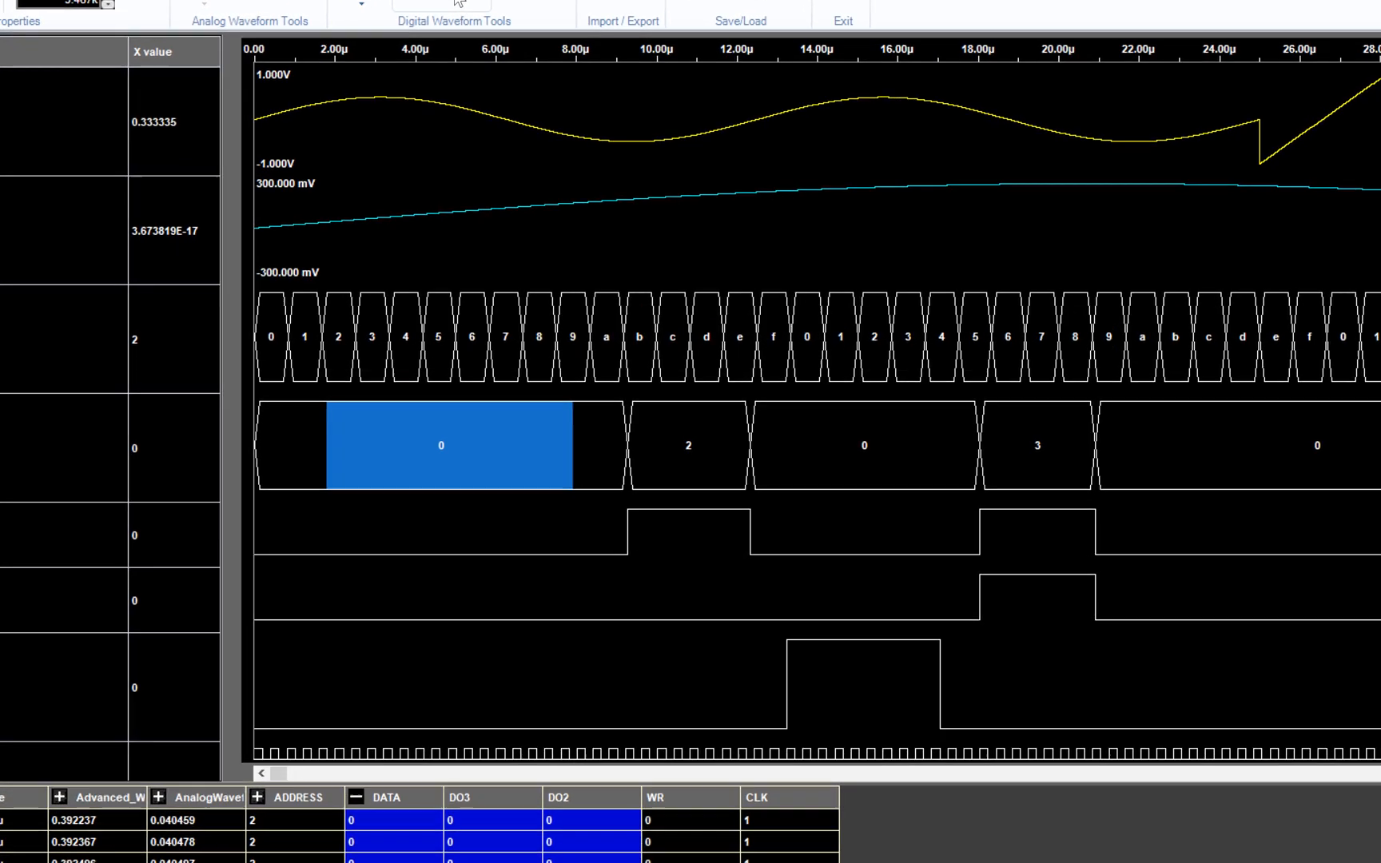
pyautogui.click(494, 61)
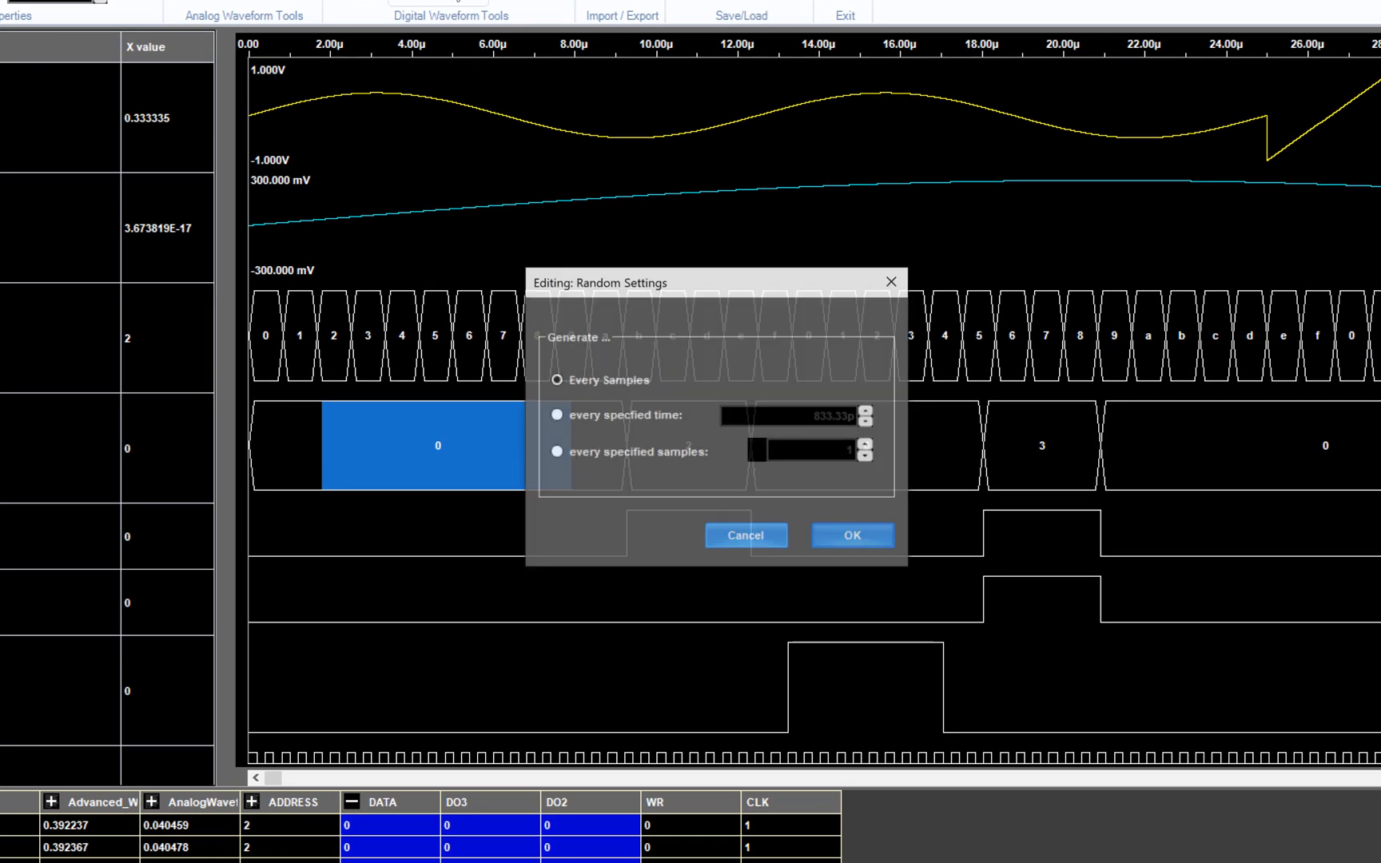
pyautogui.click(565, 453)
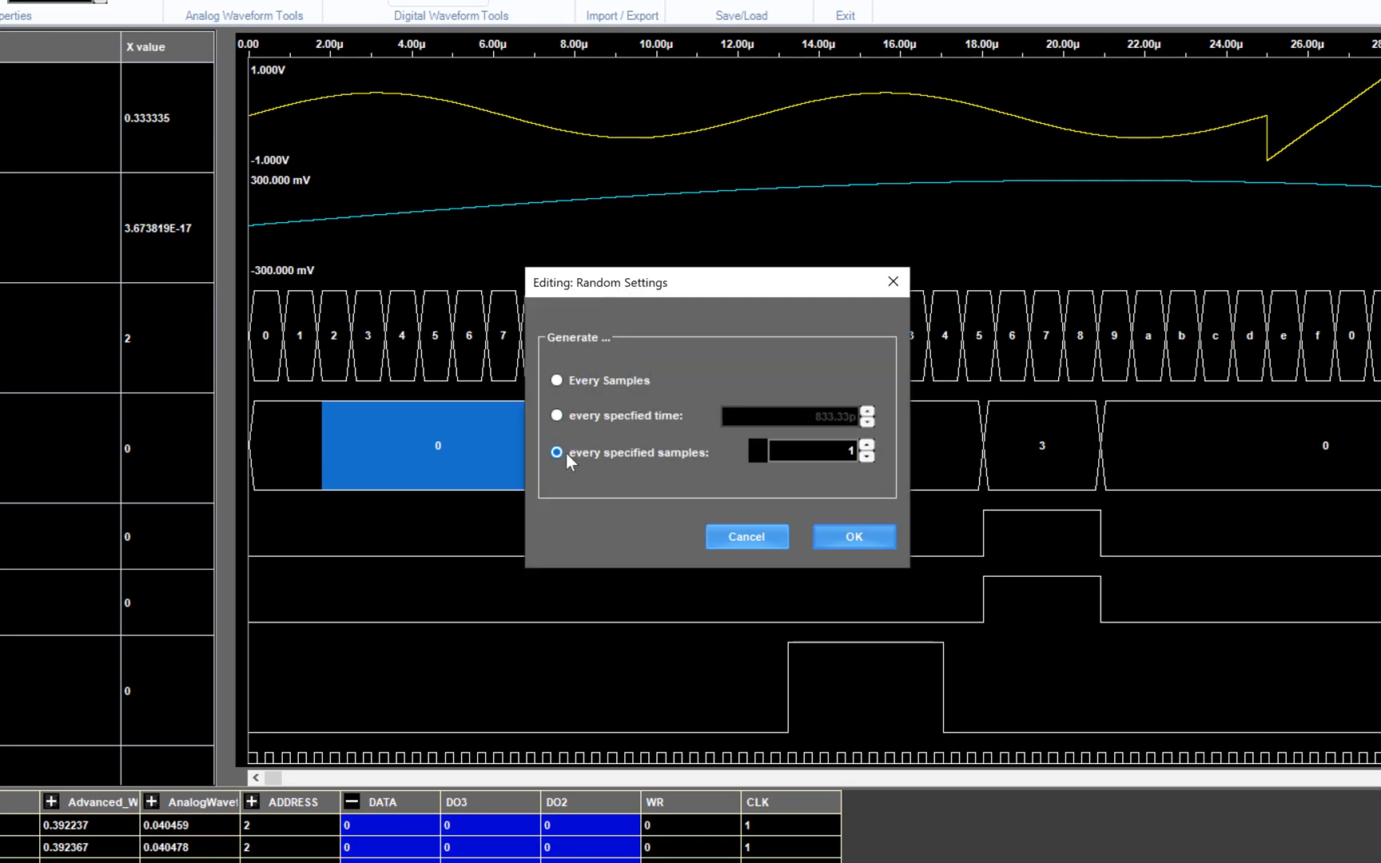
pyautogui.click(834, 457)
pyautogui.click(842, 453)
pyautogui.click(977, 643)
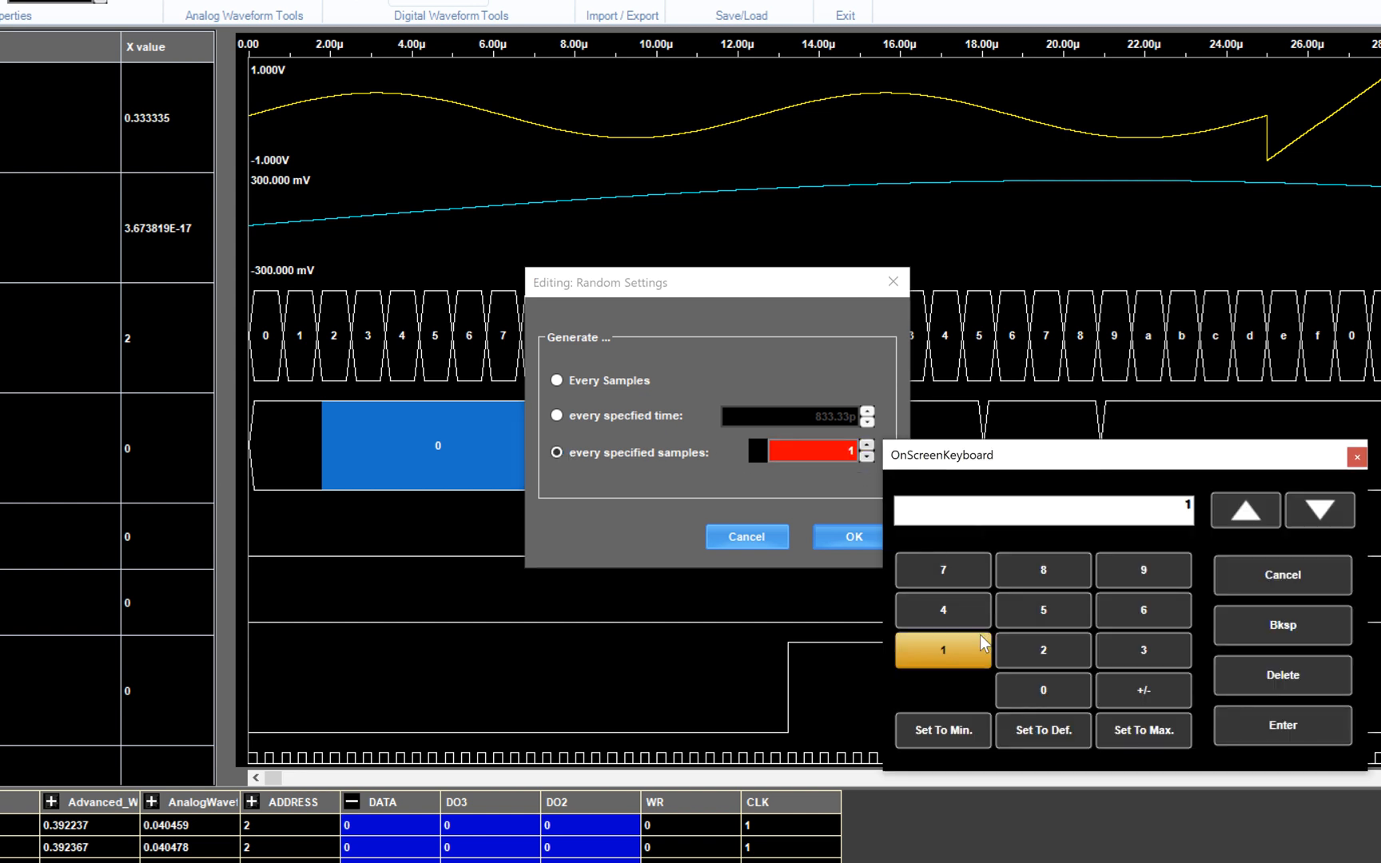
pyautogui.click(1050, 678)
pyautogui.click(1050, 678)
pyautogui.click(1050, 678)
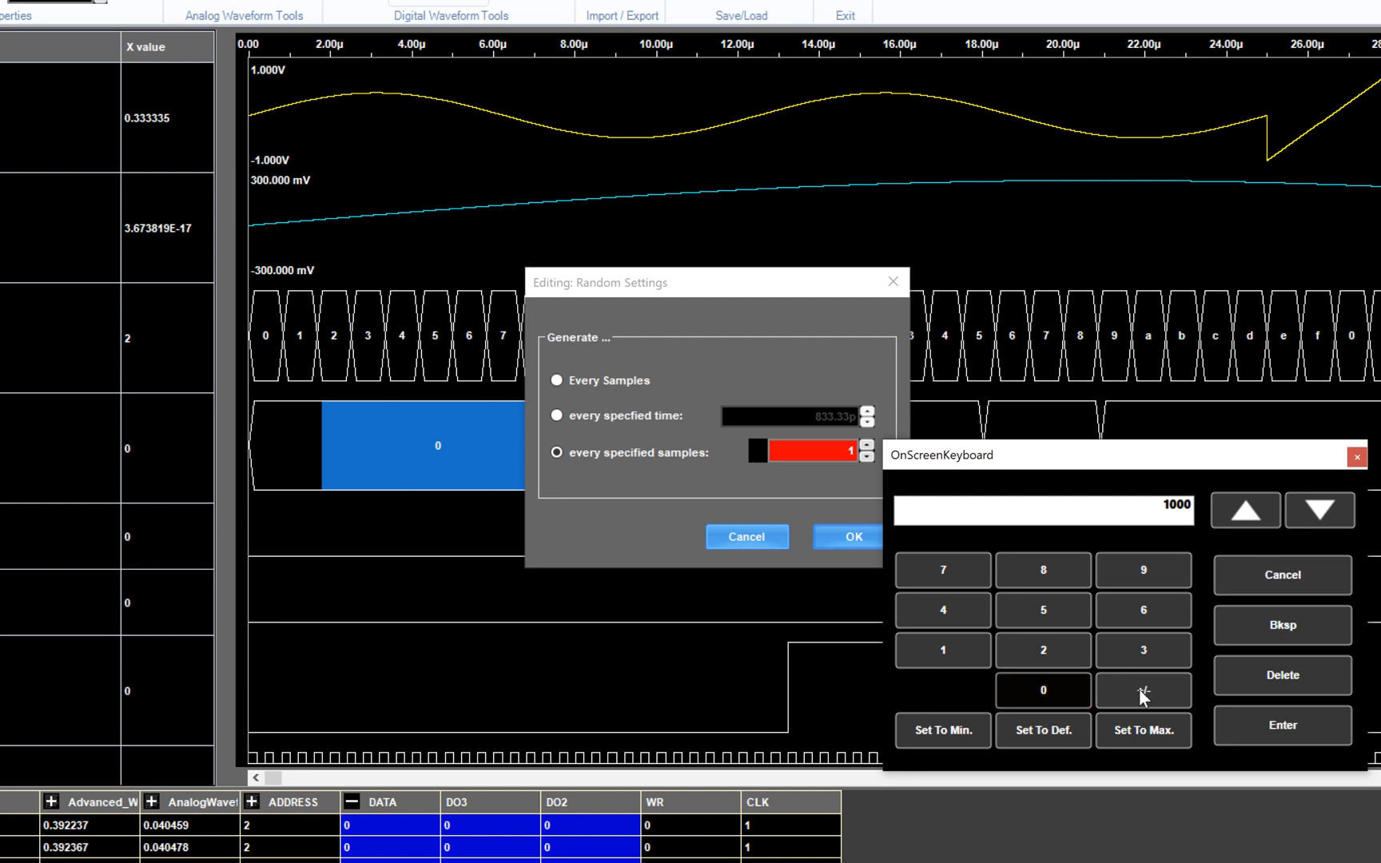
pyautogui.click(1252, 712)
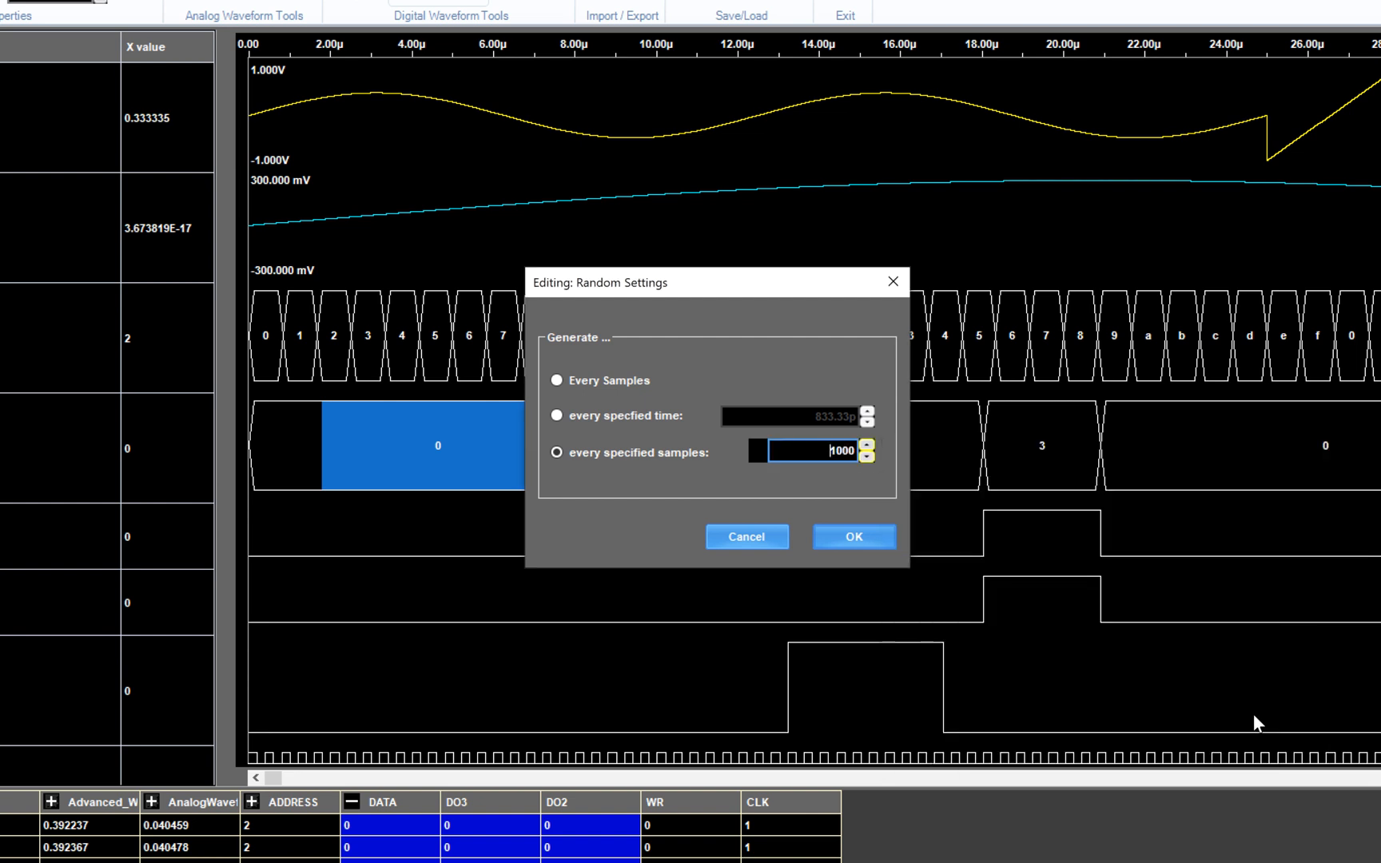
pyautogui.click(872, 539)
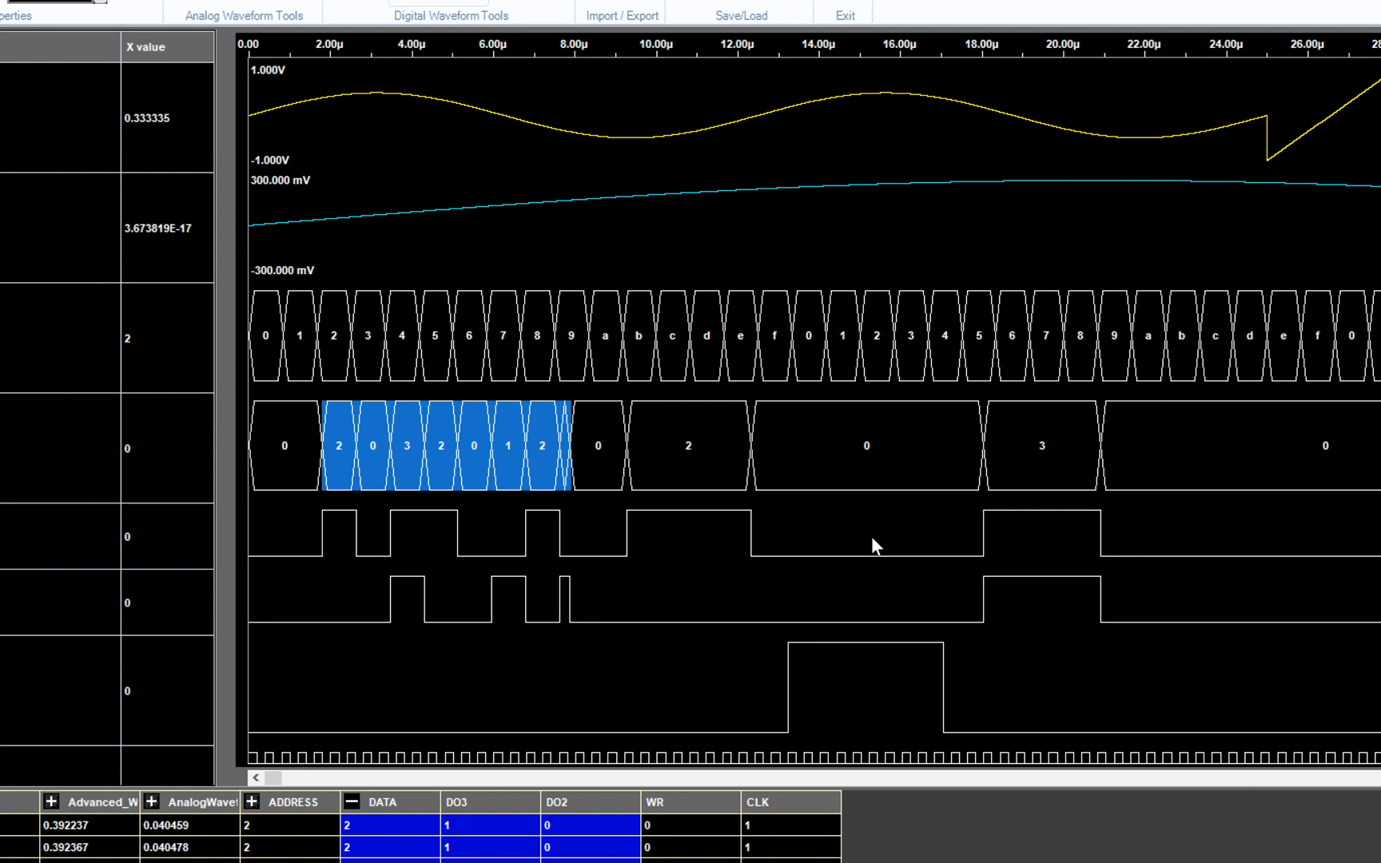
# Step: Select a section across the WR and CLK channels and set its selection start to sample 23000
pyautogui.scroll(-1, 870, 536)
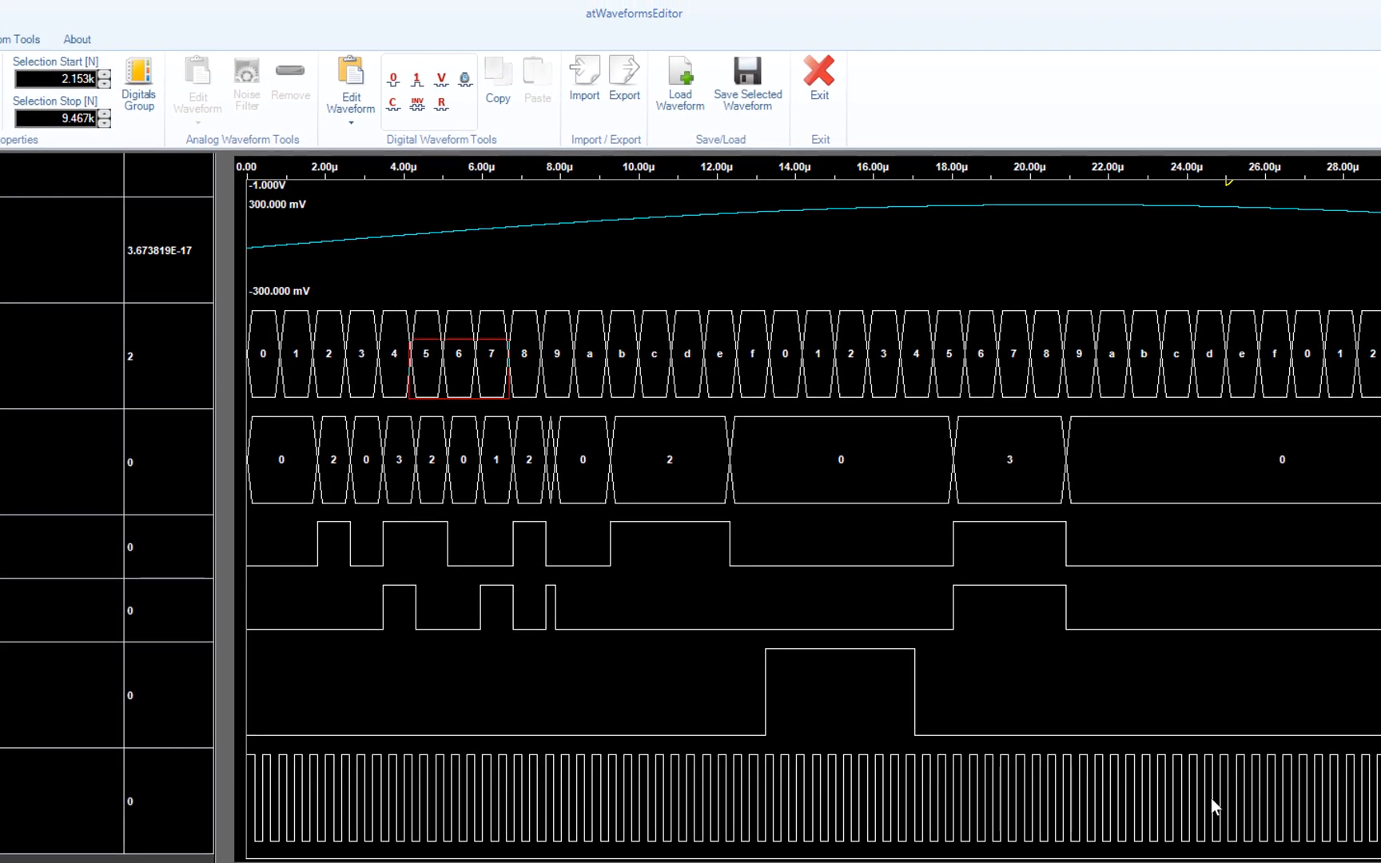
pyautogui.moveTo(1009, 678); pyautogui.dragTo(1211, 799)
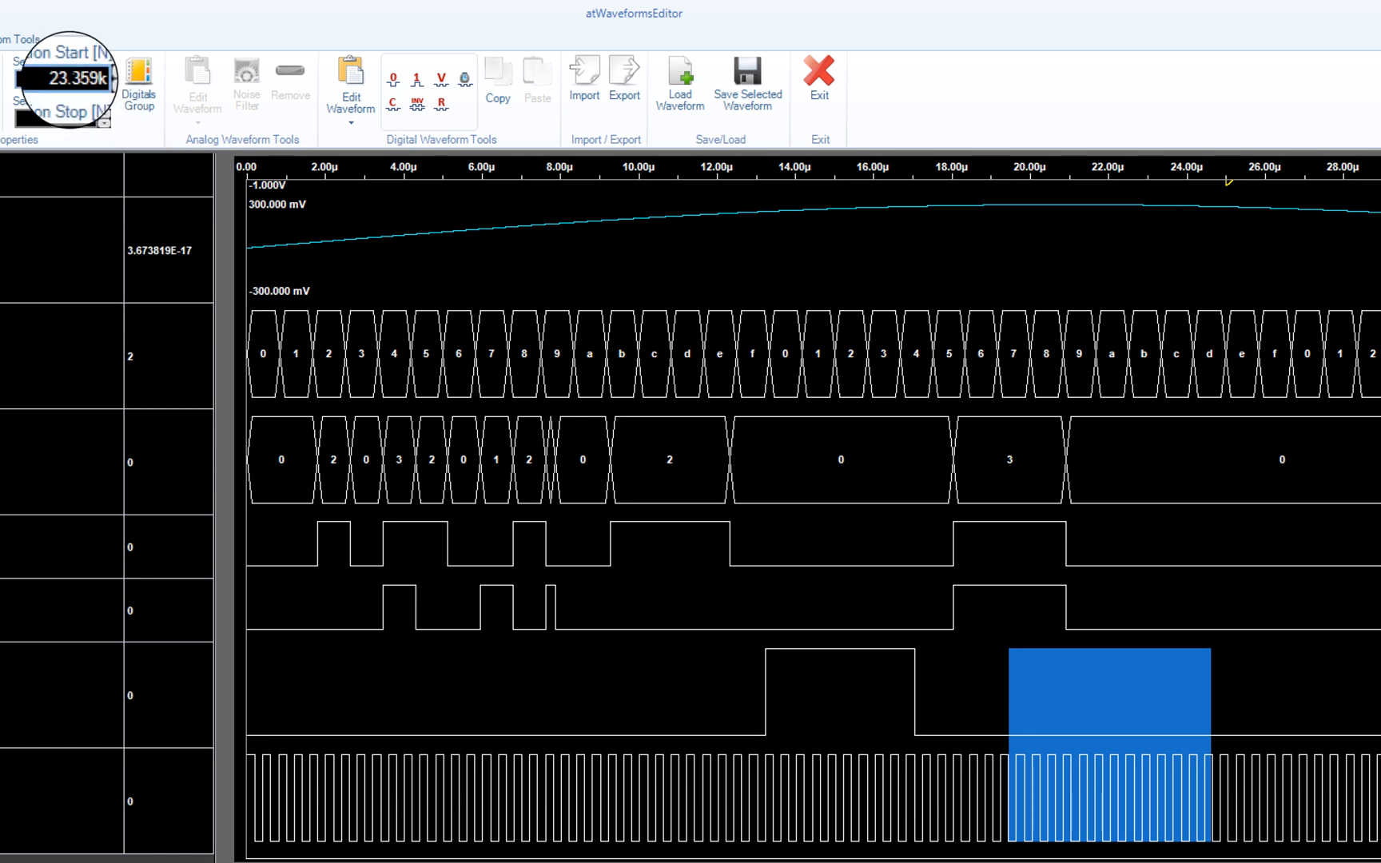
pyautogui.click(68, 77)
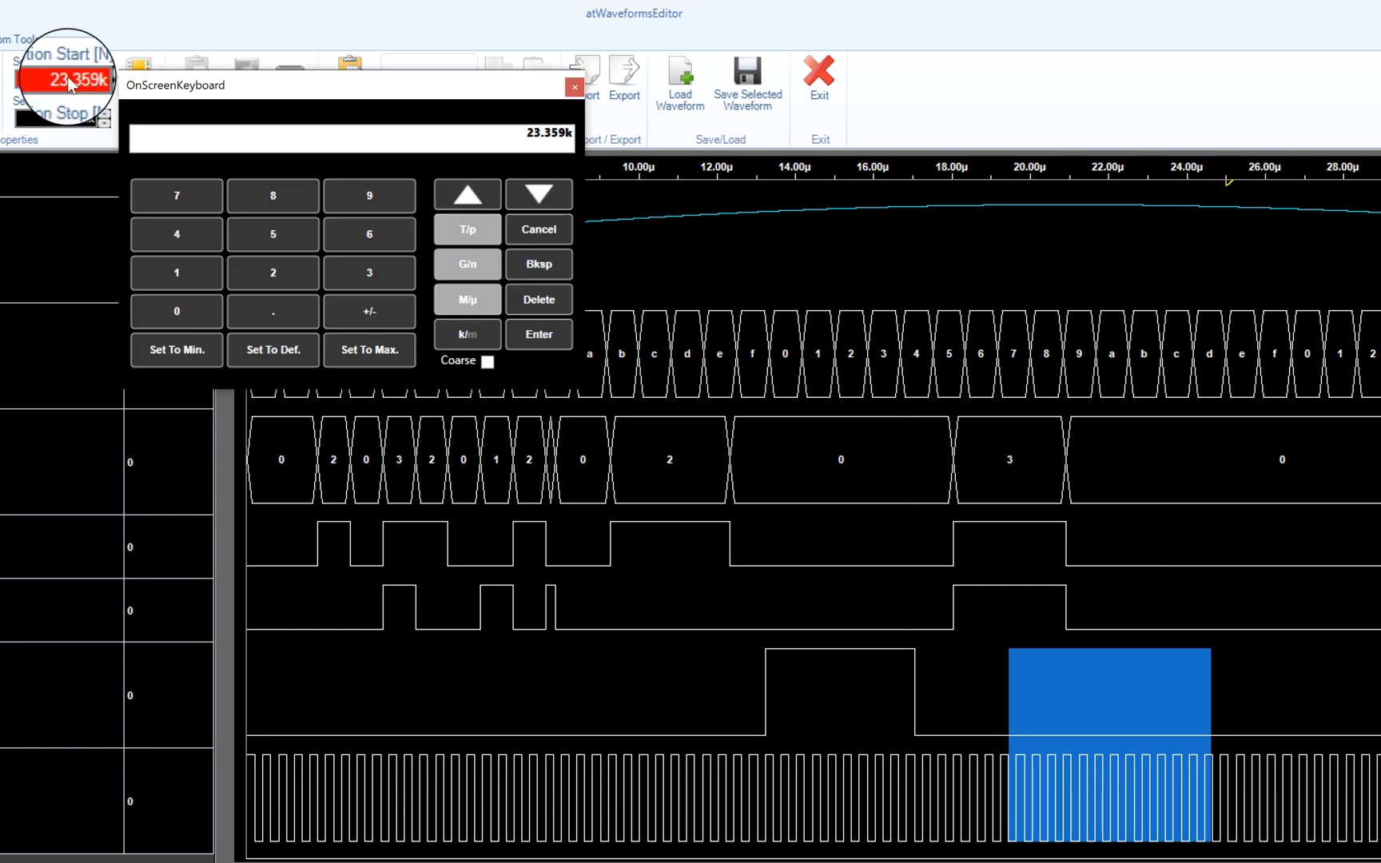
pyautogui.click(287, 272)
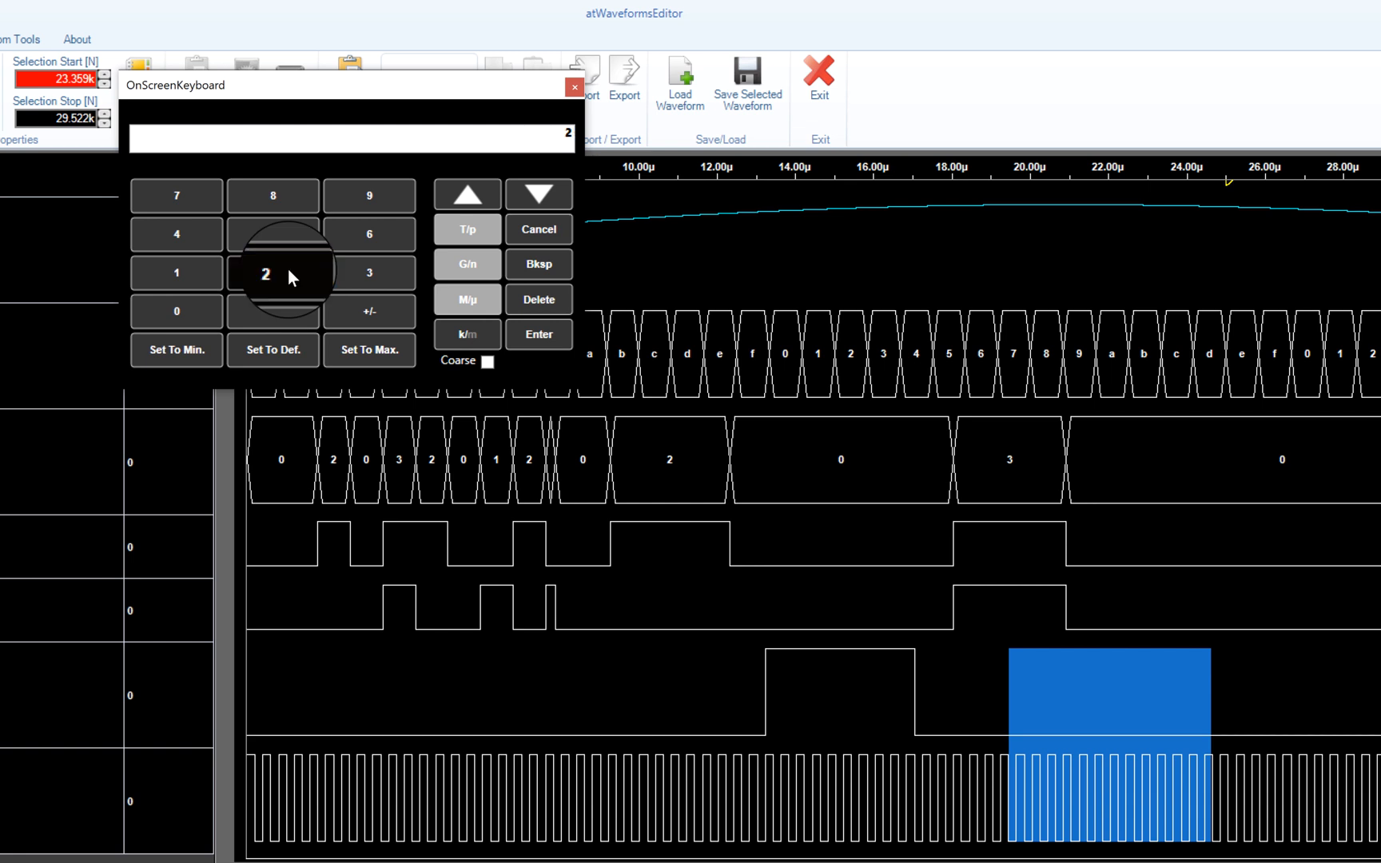
pyautogui.click(336, 272)
pyautogui.doubleClick(184, 311)
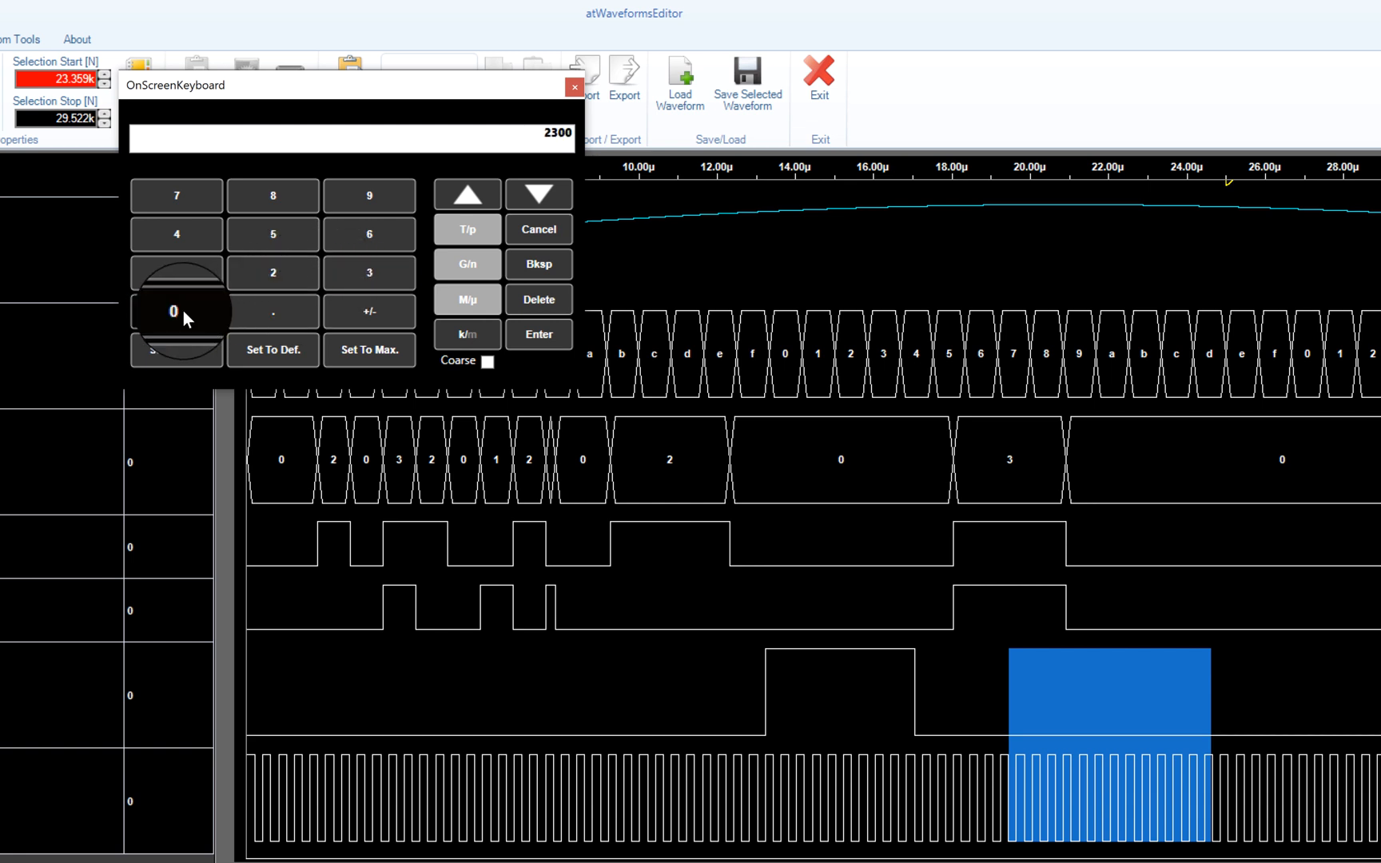
pyautogui.click(184, 311)
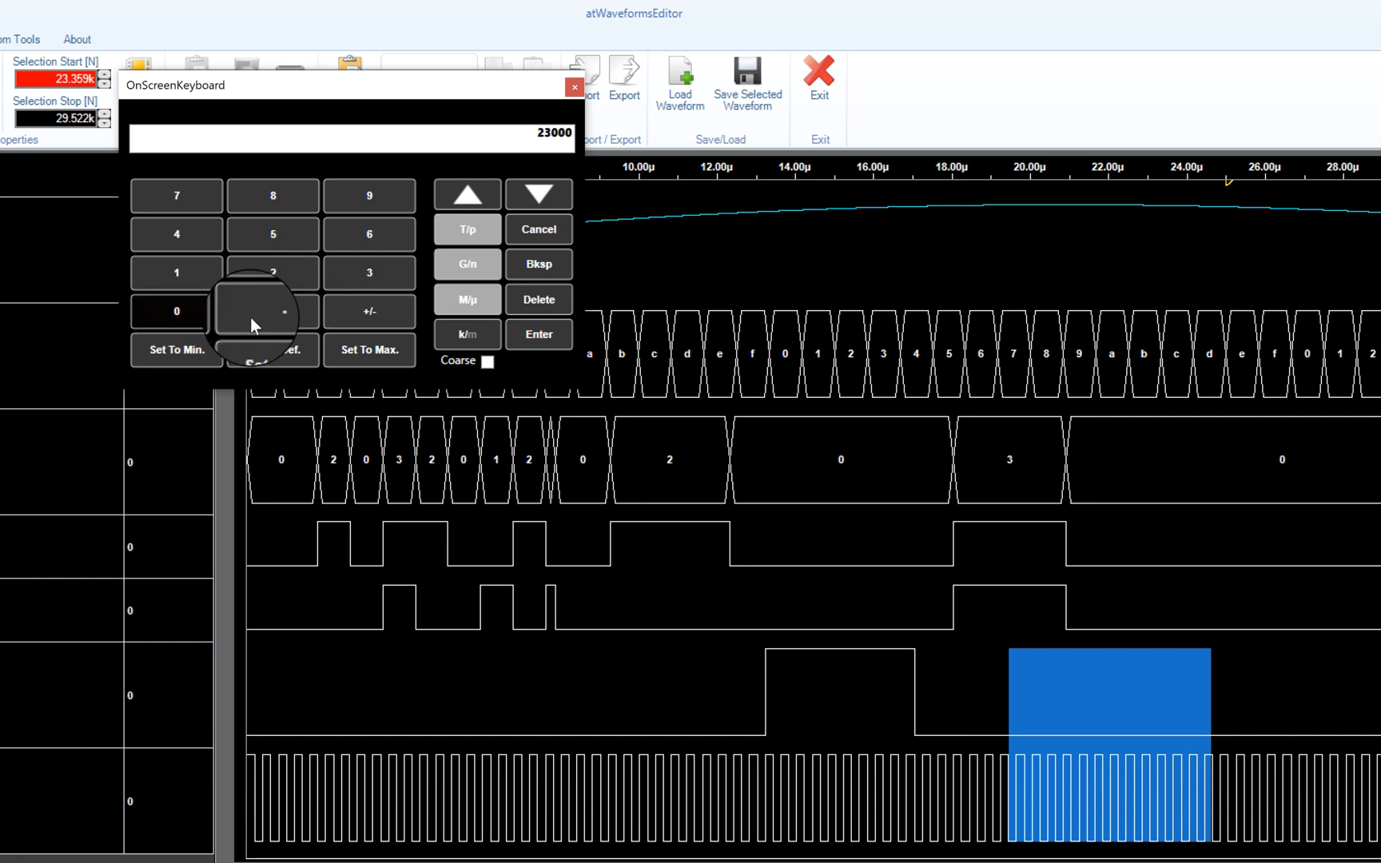
pyautogui.click(529, 335)
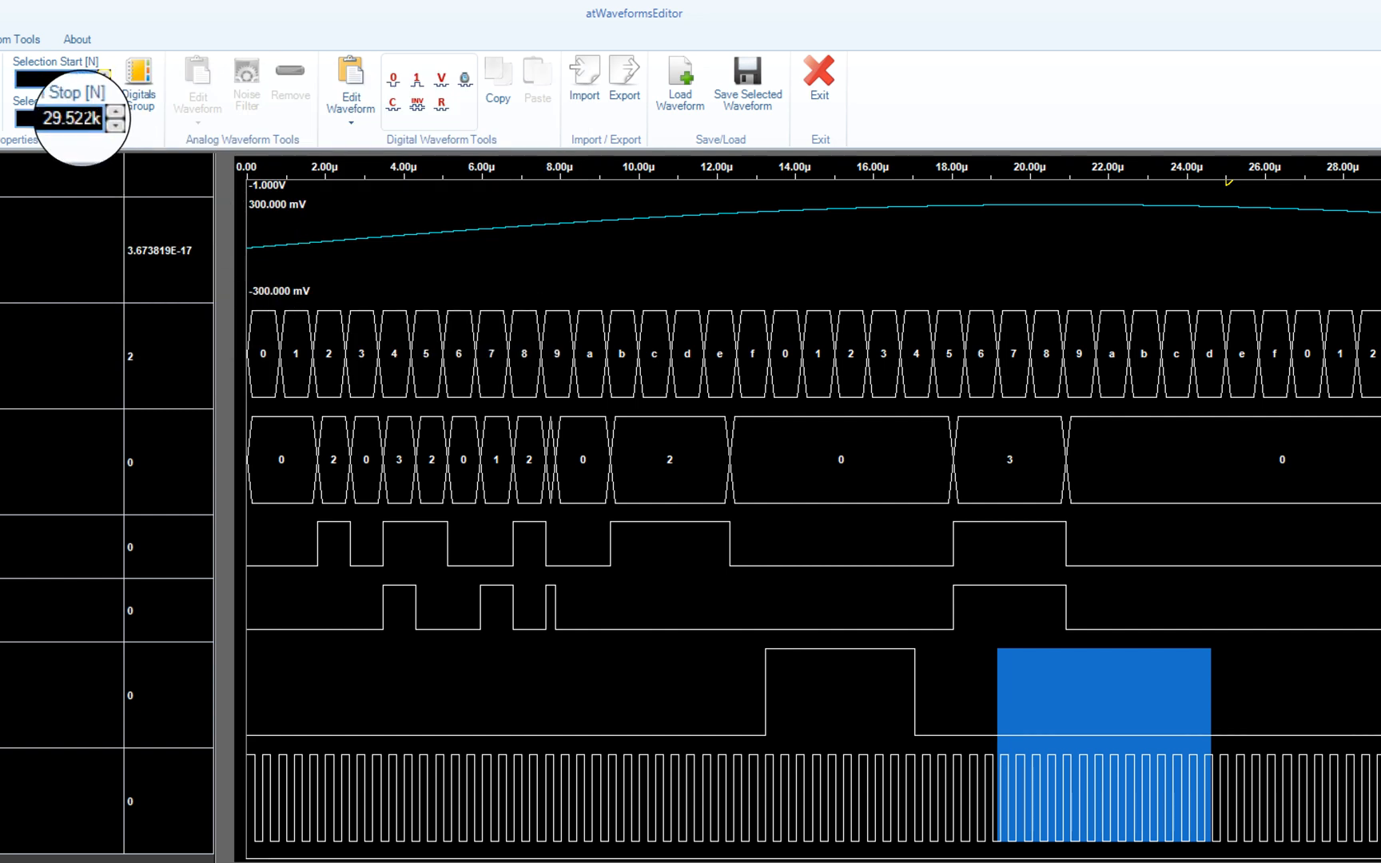
# Step: Set the selection stop to sample 32500, force the WR and CLK section to 1, and force it back to 0
pyautogui.click(83, 118)
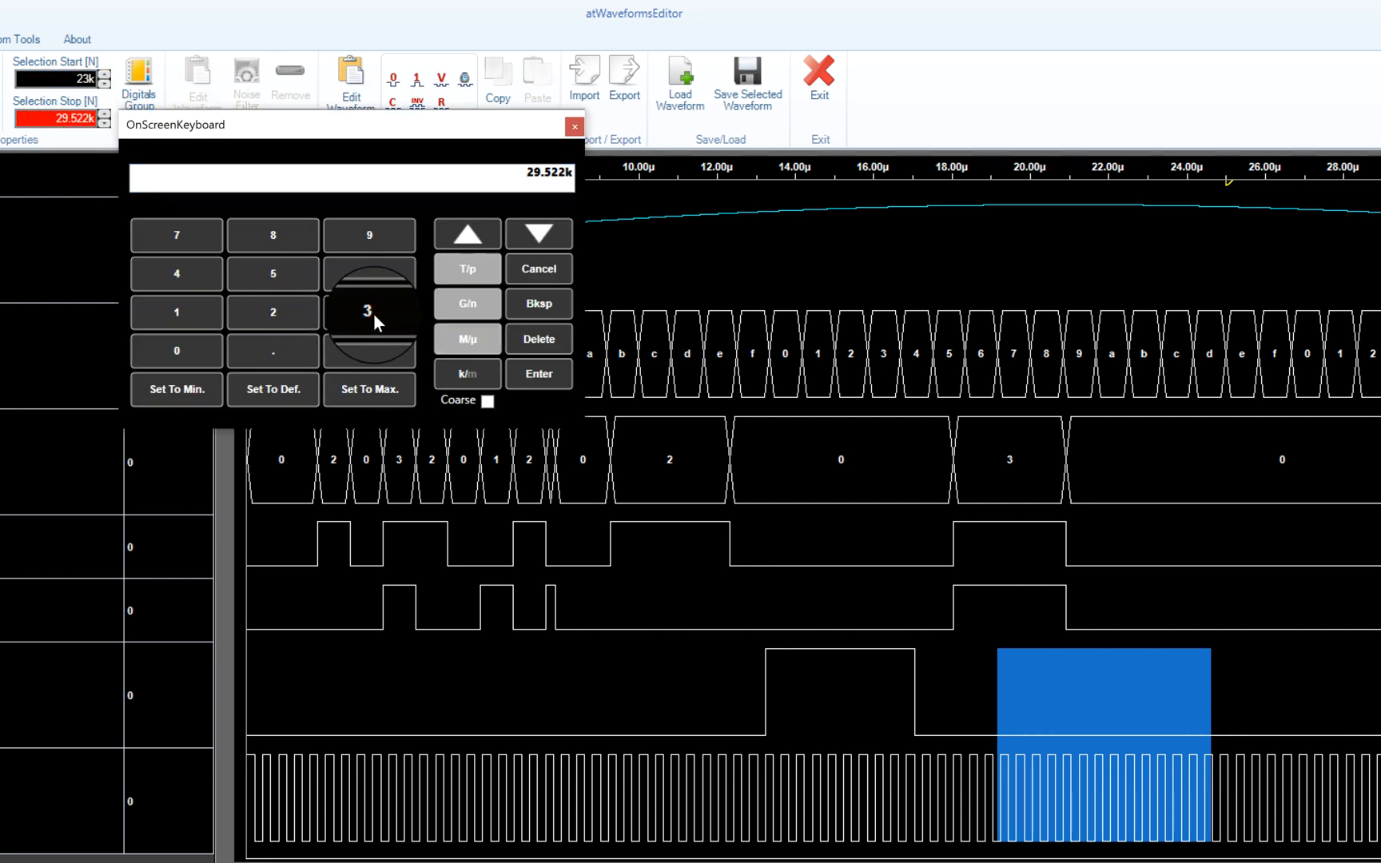
pyautogui.click(369, 312)
pyautogui.click(266, 313)
pyautogui.click(270, 282)
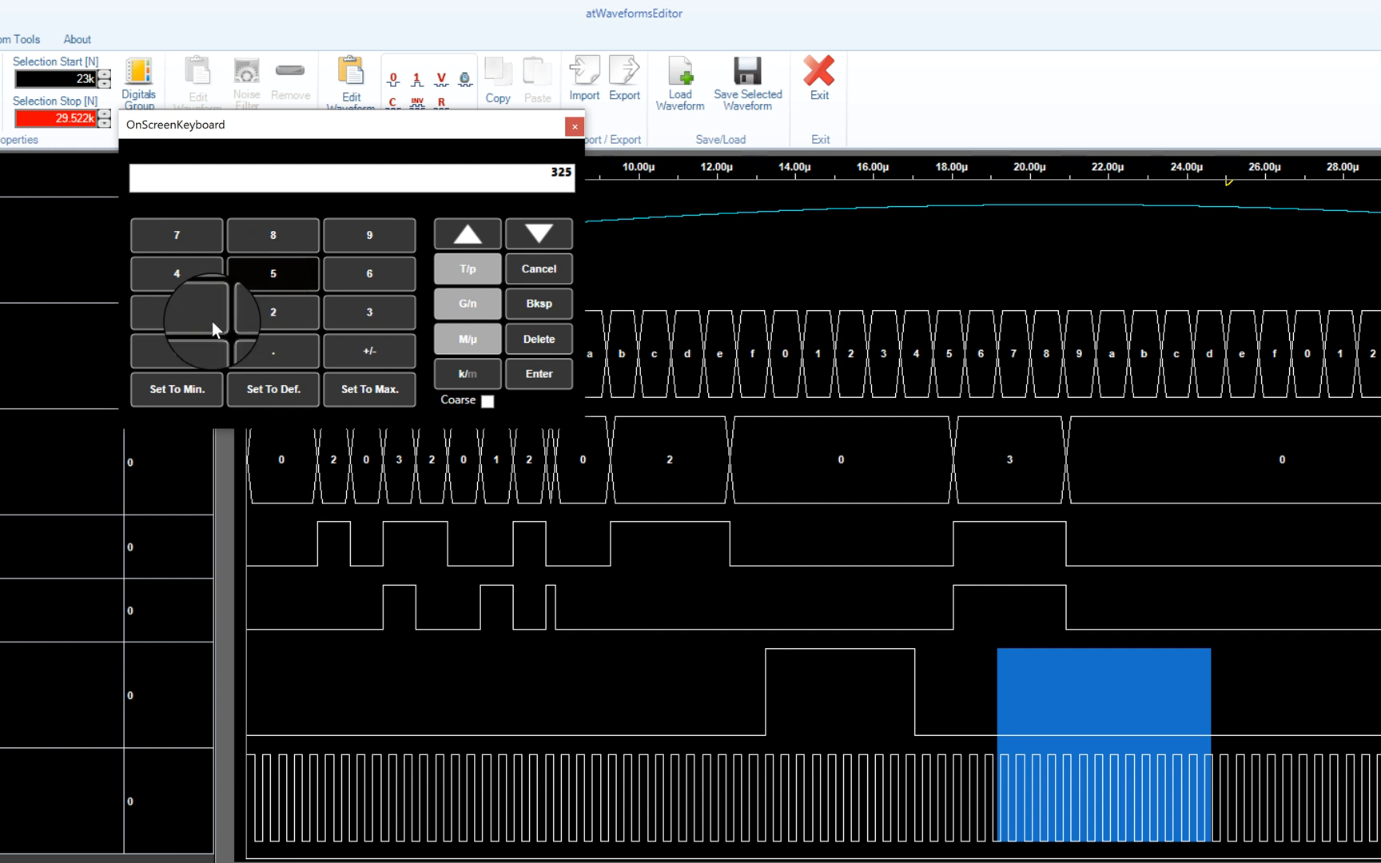
pyautogui.click(192, 341)
pyautogui.click(192, 342)
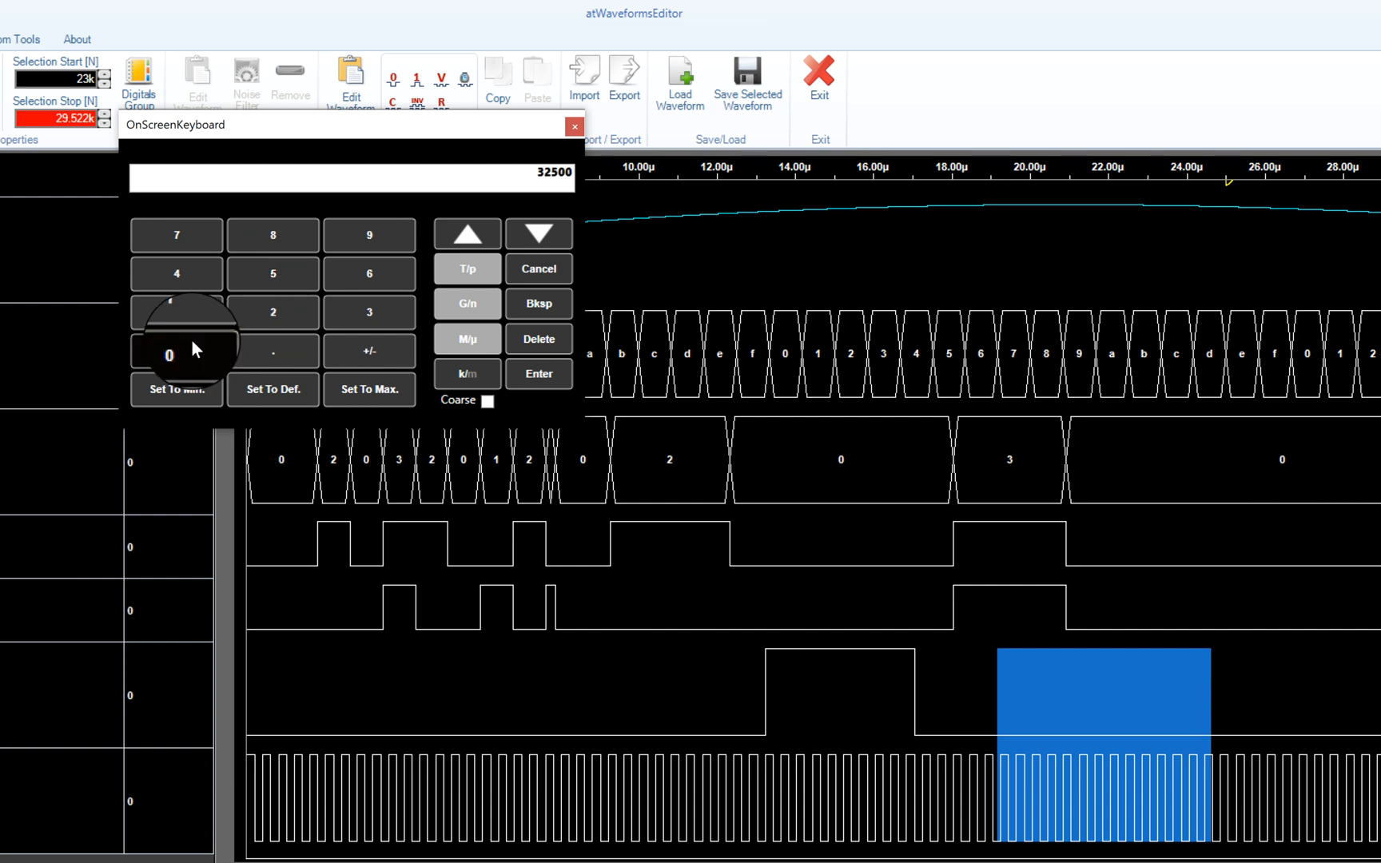
pyautogui.click(539, 375)
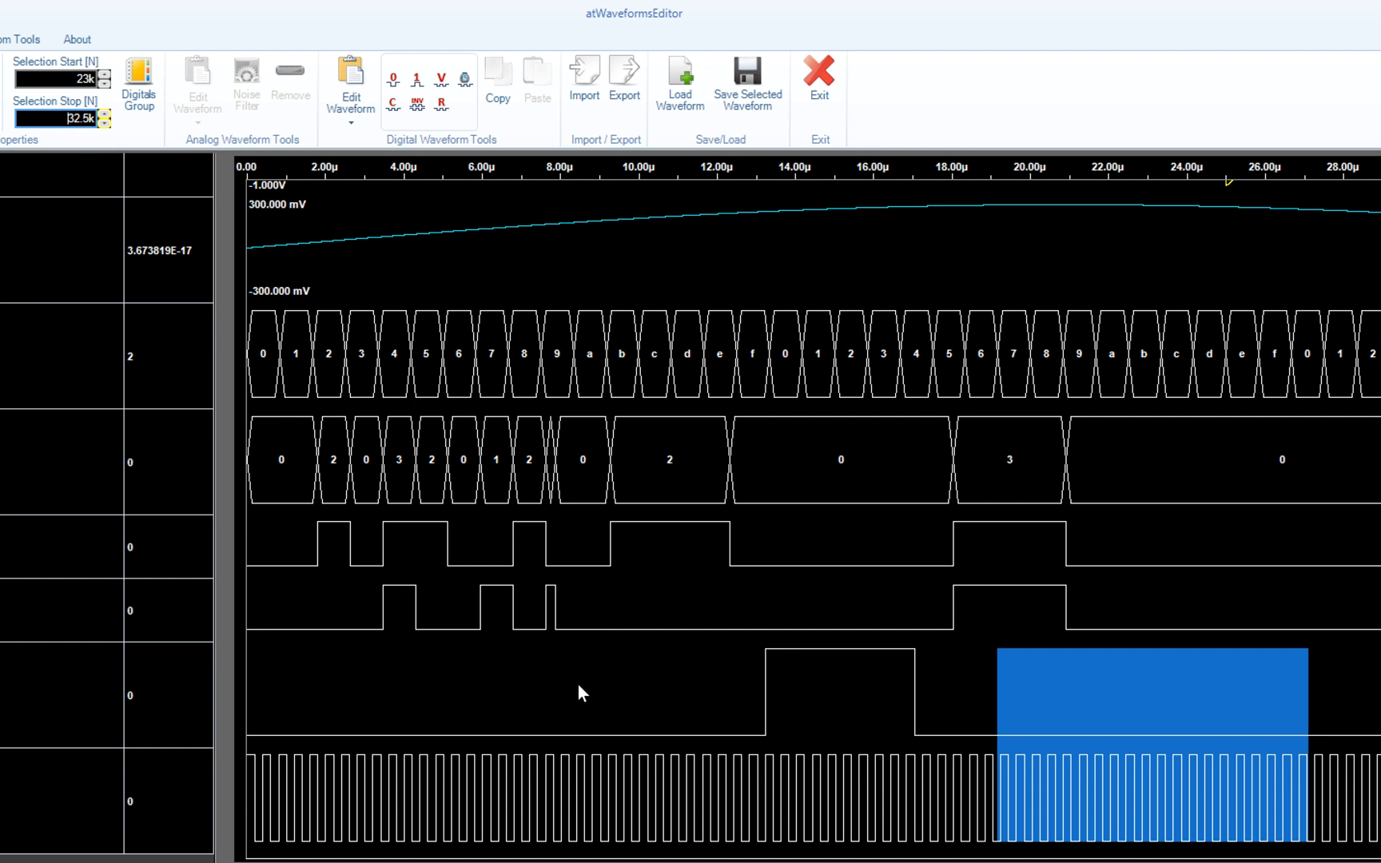
pyautogui.click(421, 88)
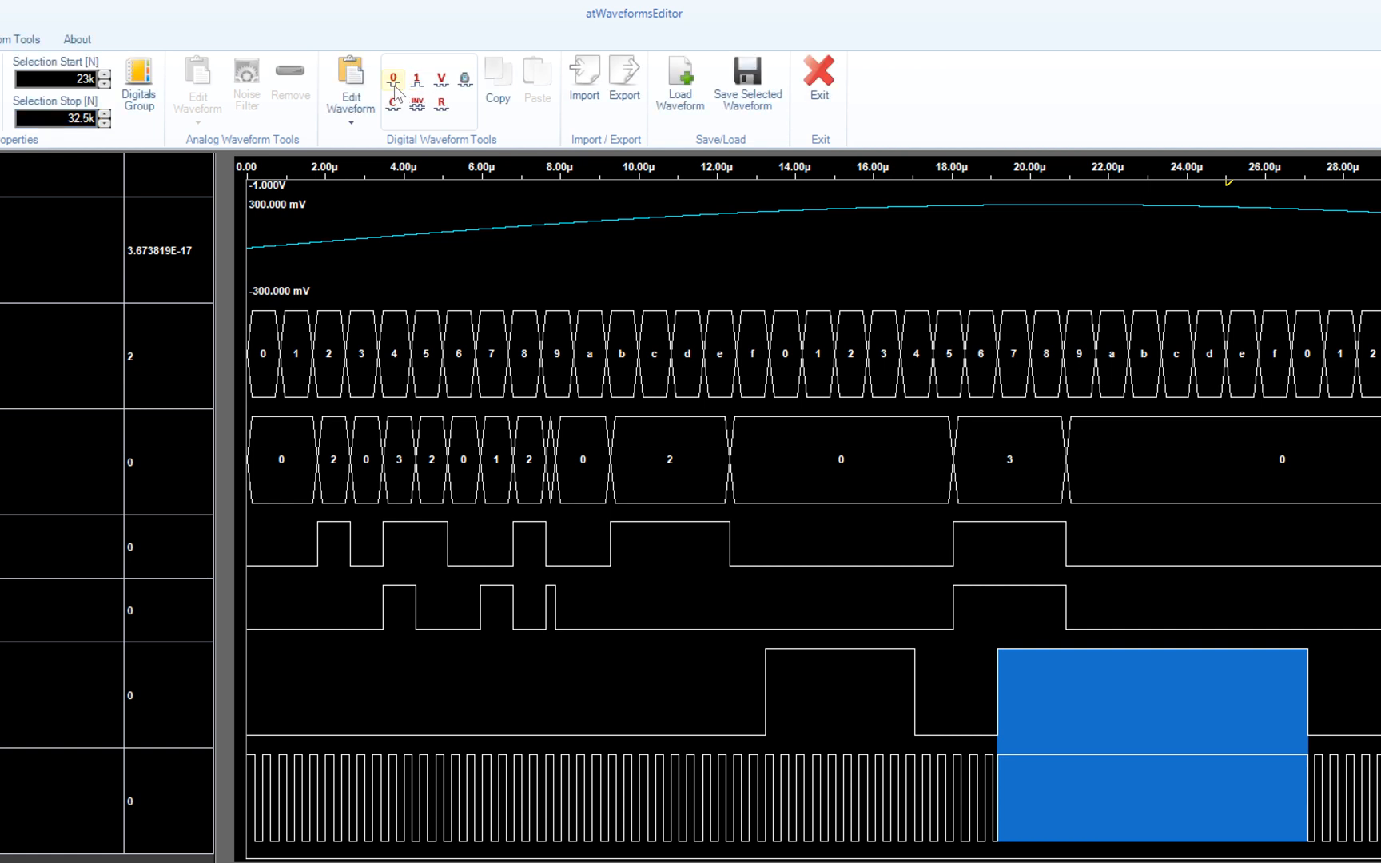
pyautogui.click(394, 90)
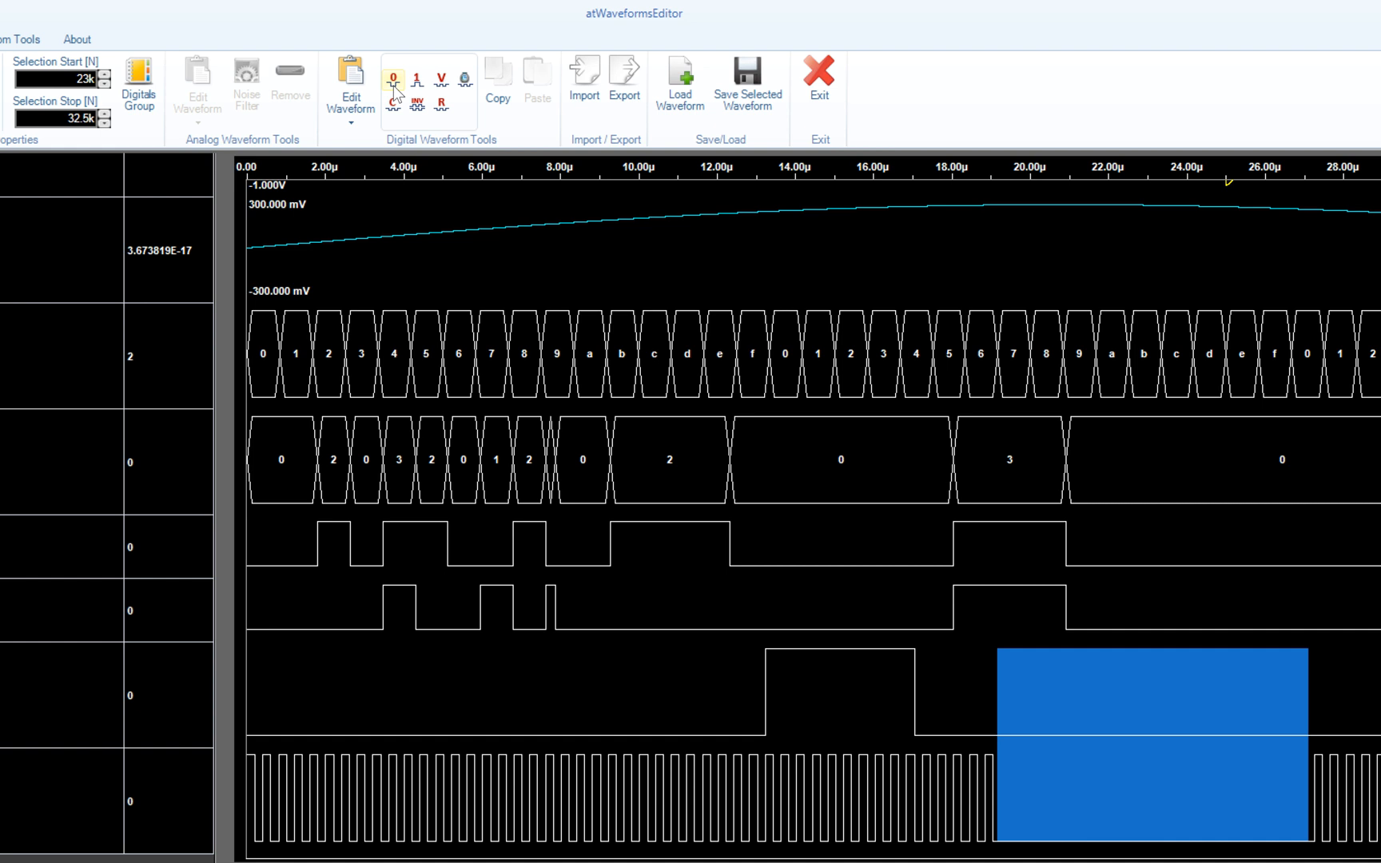
# Step: Copy the CLK section from about sample 5.102k to 10.204k and paste it into WR from about sample 25.719k
pyautogui.click(413, 805)
pyautogui.moveTo(536, 820); pyautogui.dragTo(581, 823)
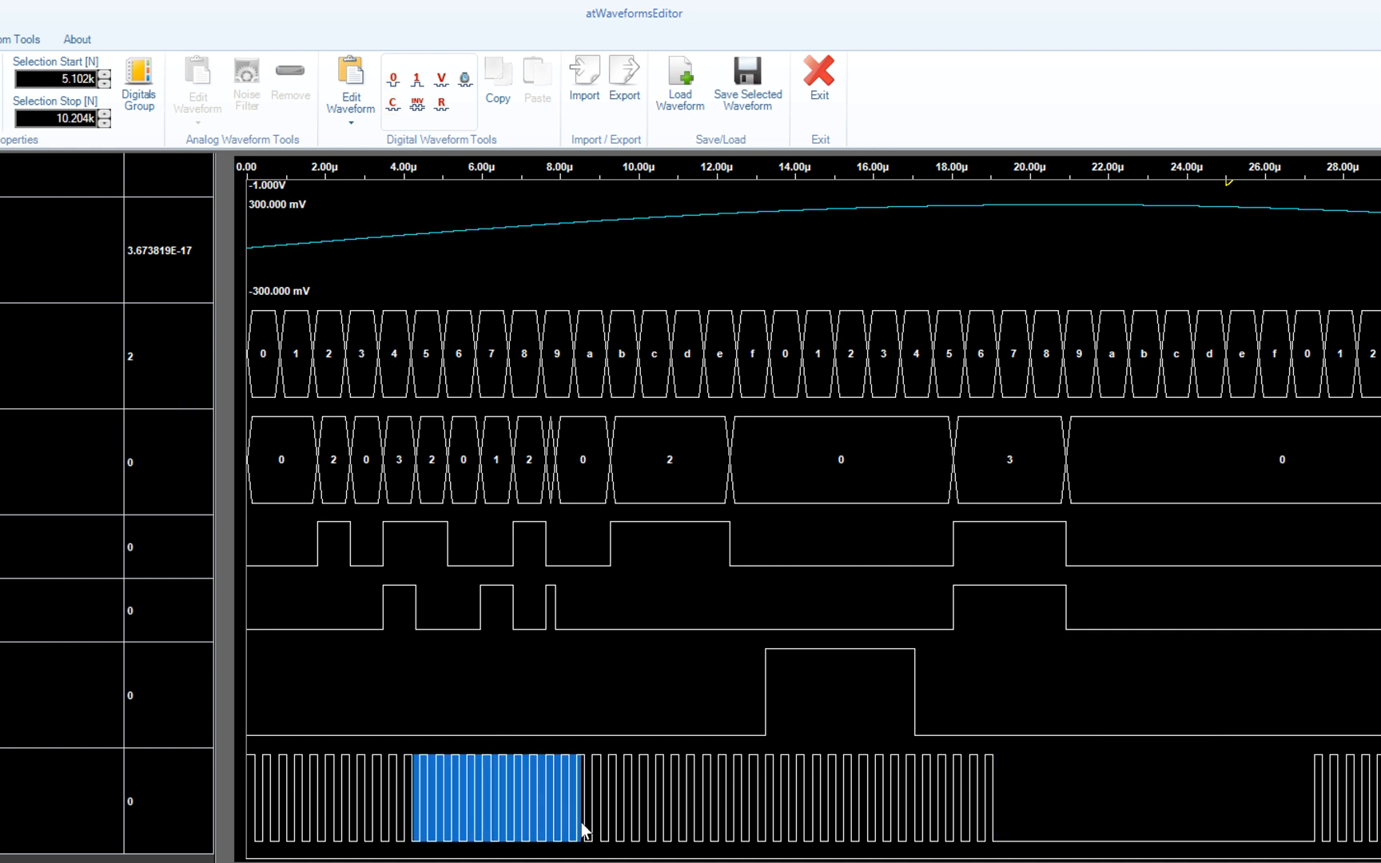
pyautogui.click(507, 75)
pyautogui.click(1087, 672)
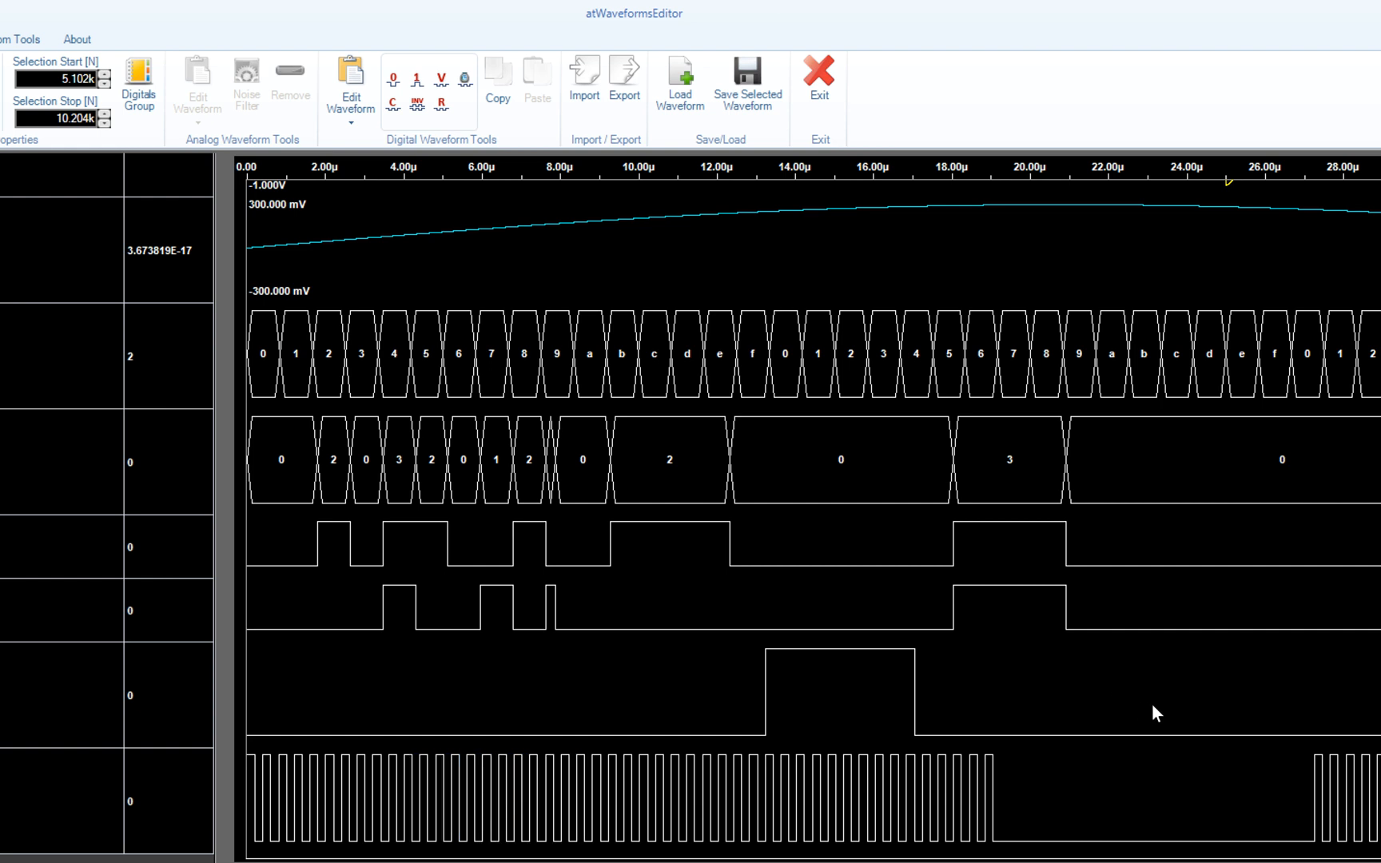
pyautogui.moveTo(1153, 711); pyautogui.dragTo(1365, 734)
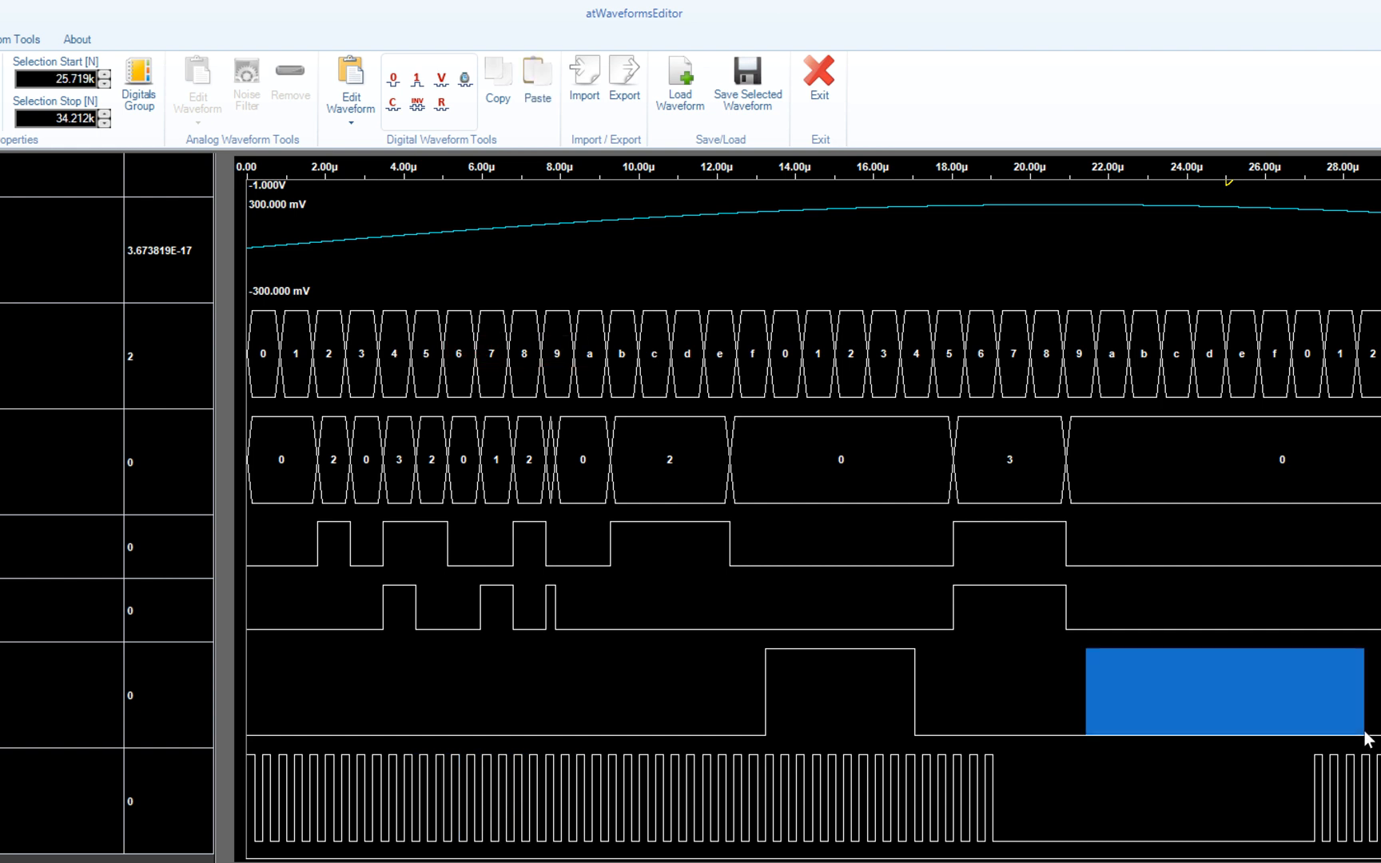
pyautogui.click(543, 83)
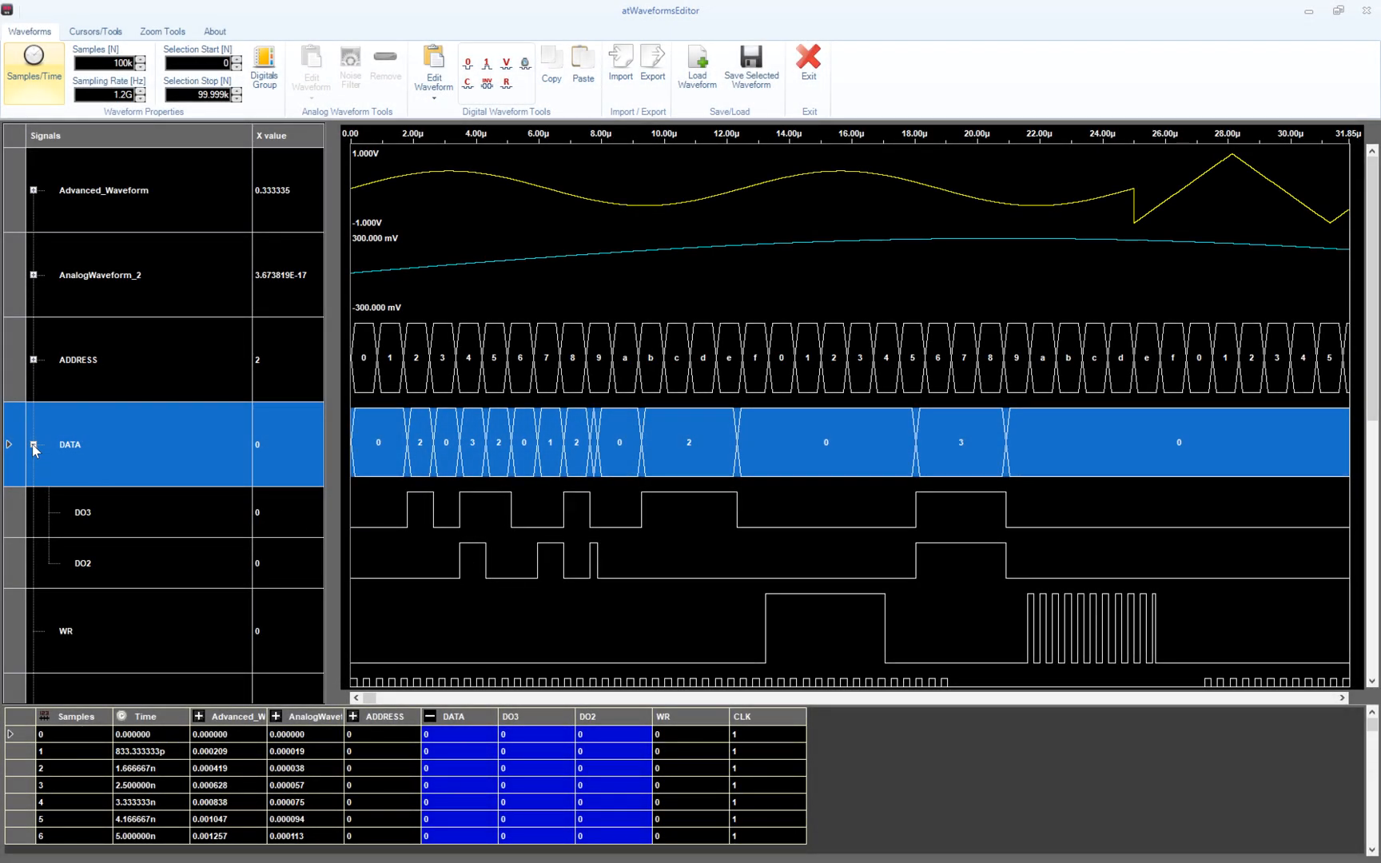
# Step: Collapse the DATA group and save the digital waveform as DigitalsWaveform_Test in the waveform list
pyautogui.click(33, 445)
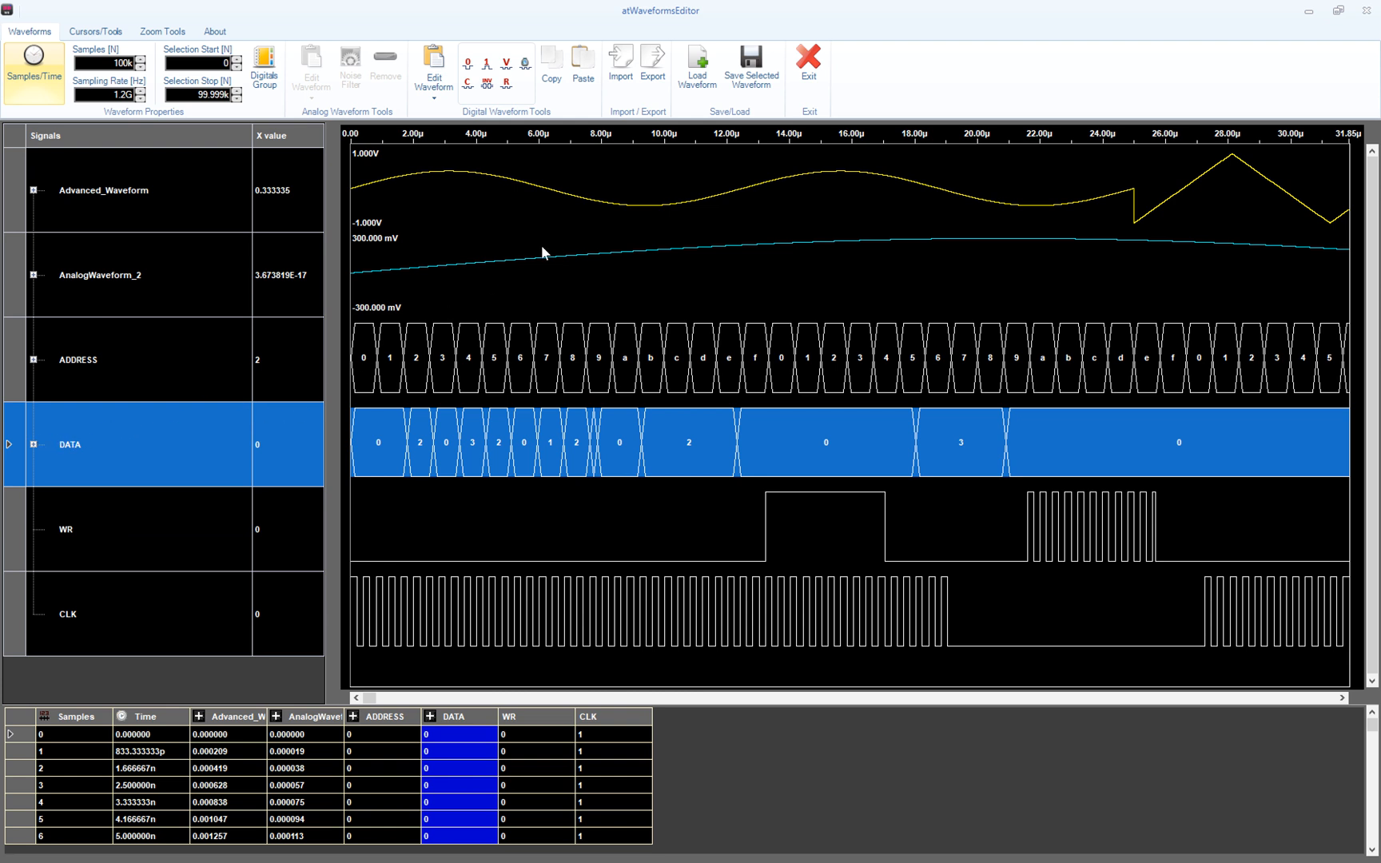
pyautogui.click(756, 77)
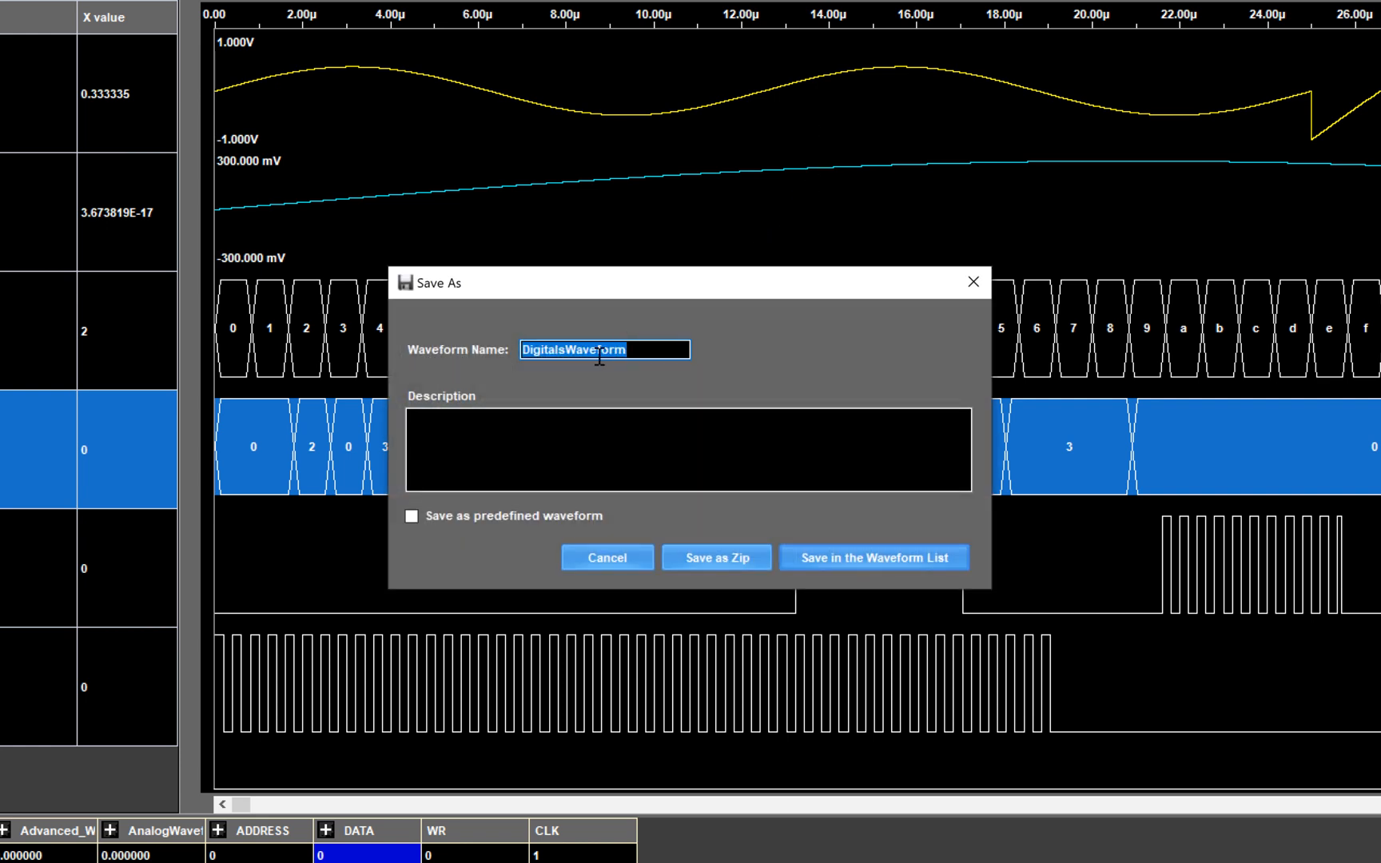
pyautogui.click(625, 352)
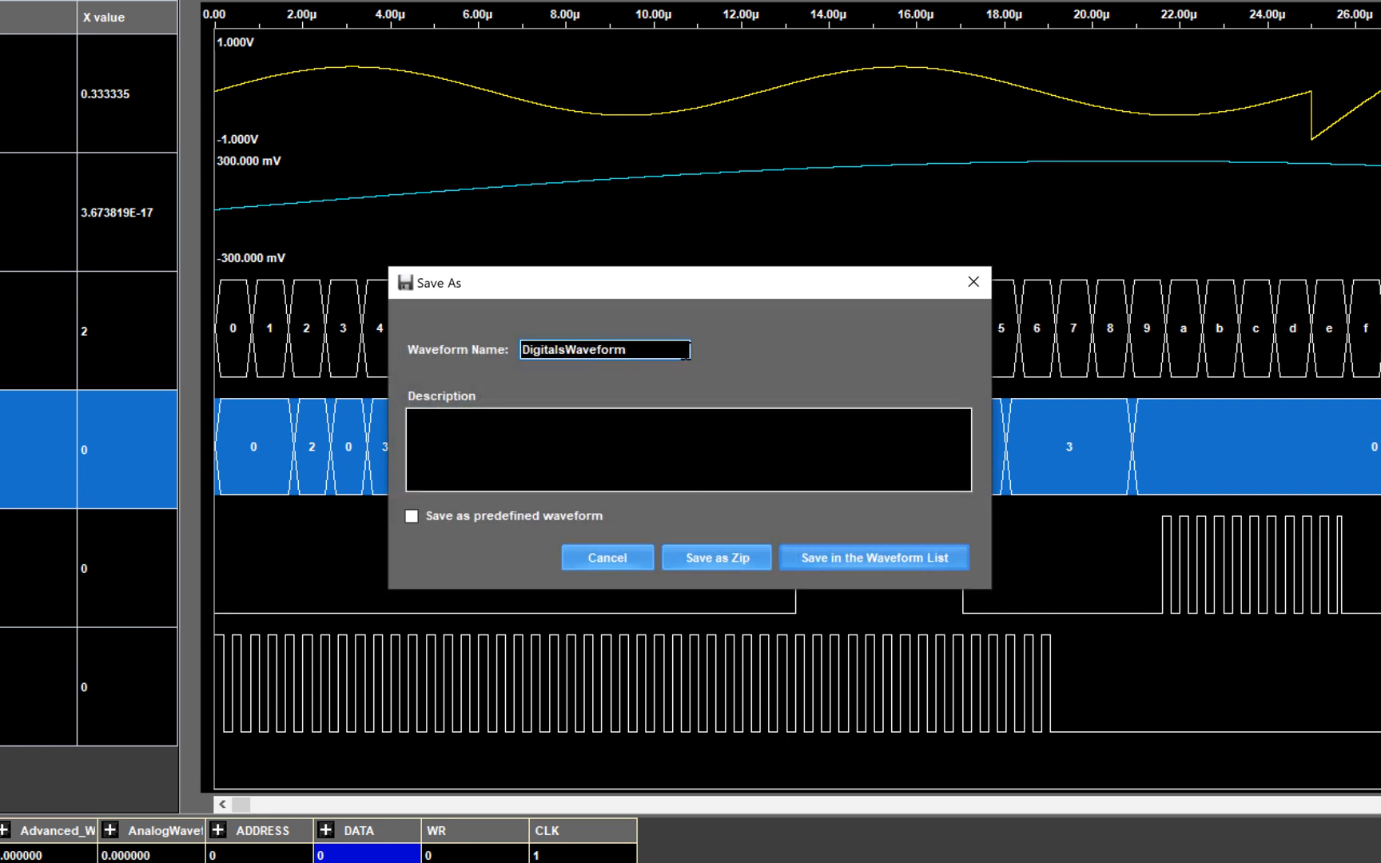
pyautogui.write('_Test')
pyautogui.click(881, 552)
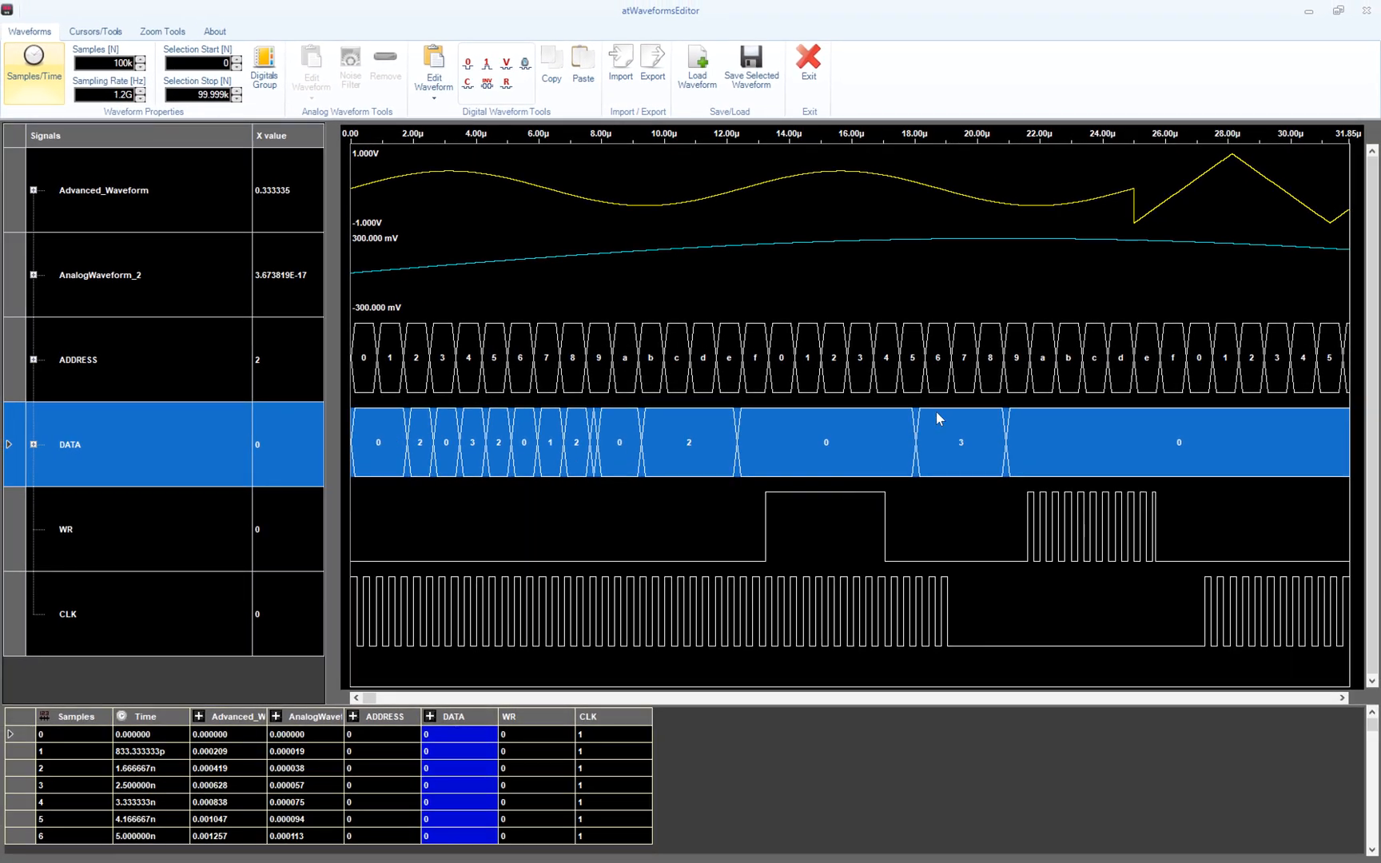
# Step: Switch to the generator software and inspect DigitalsWaveform_Test in the waveform list, then close the list
pyautogui.click(1308, 11)
pyautogui.click(1317, 816)
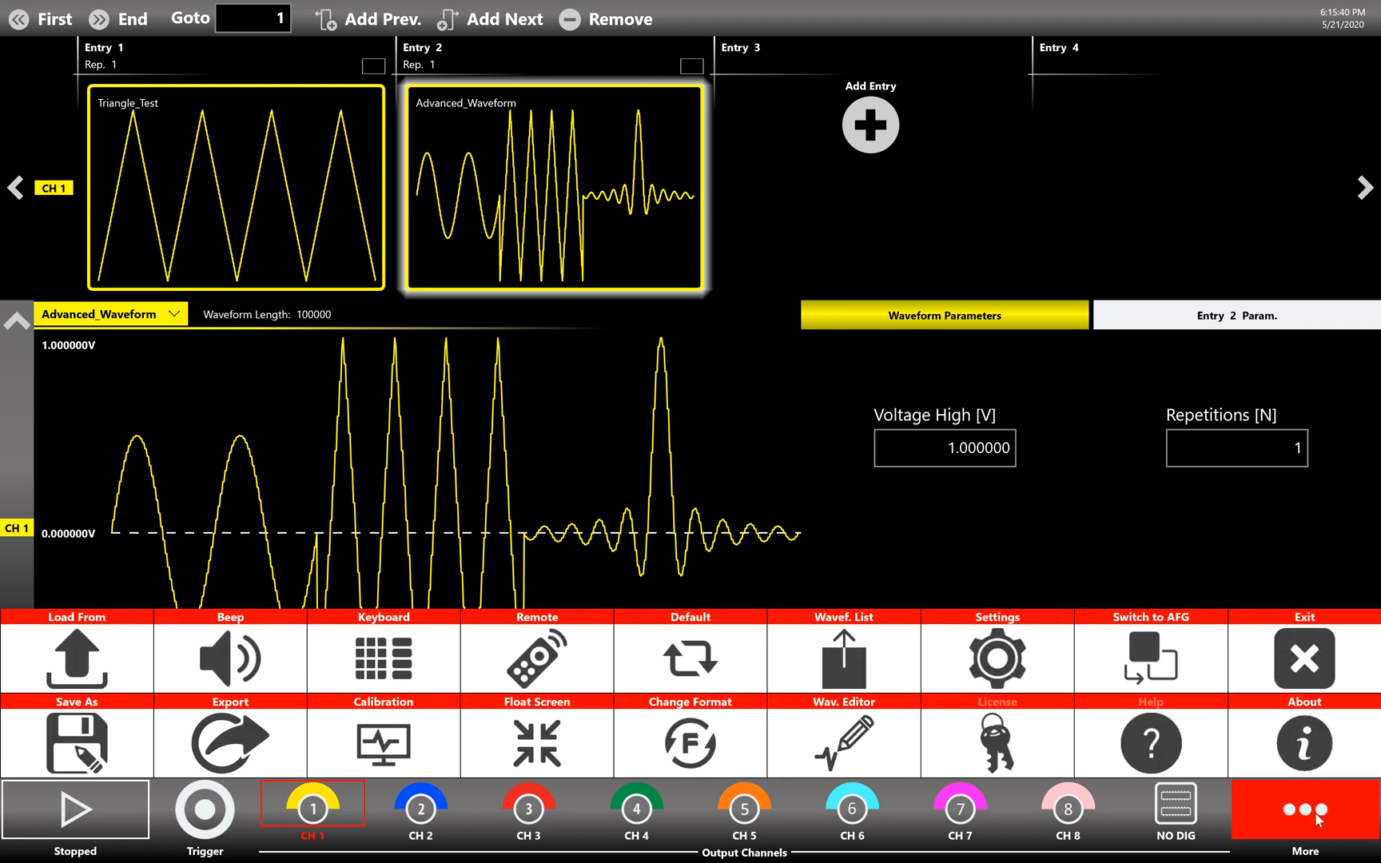
pyautogui.click(844, 676)
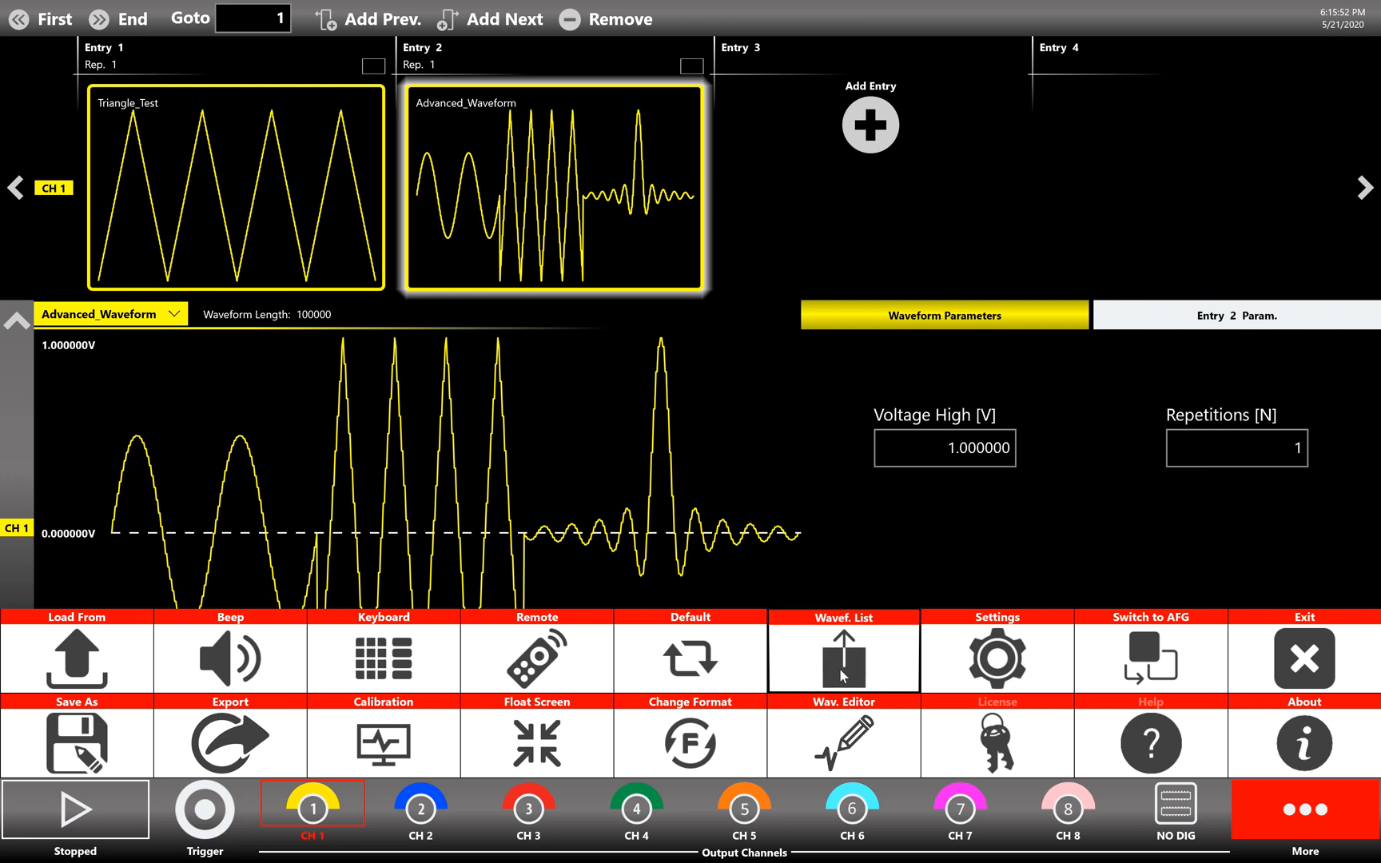
pyautogui.click(939, 649)
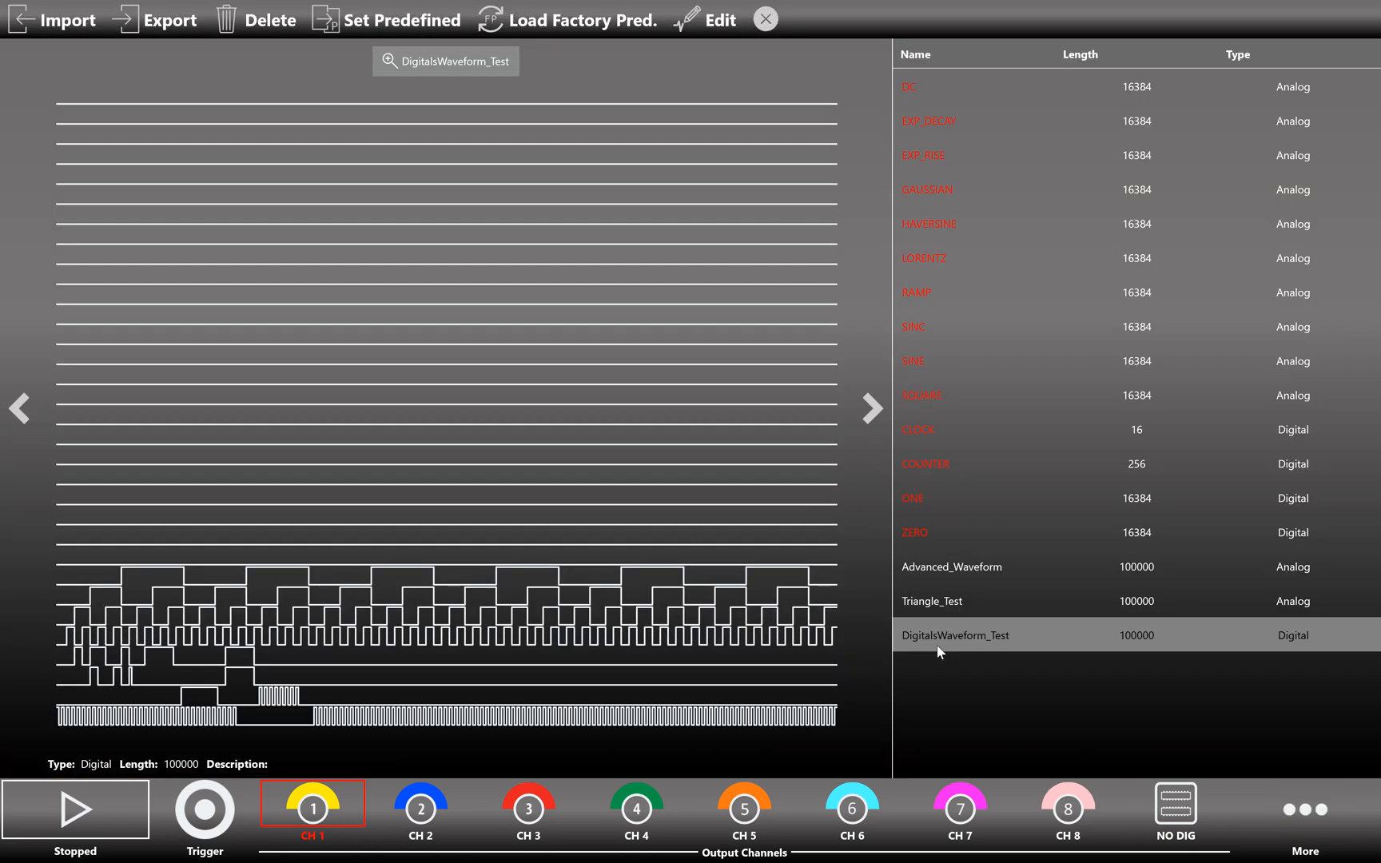
pyautogui.click(770, 22)
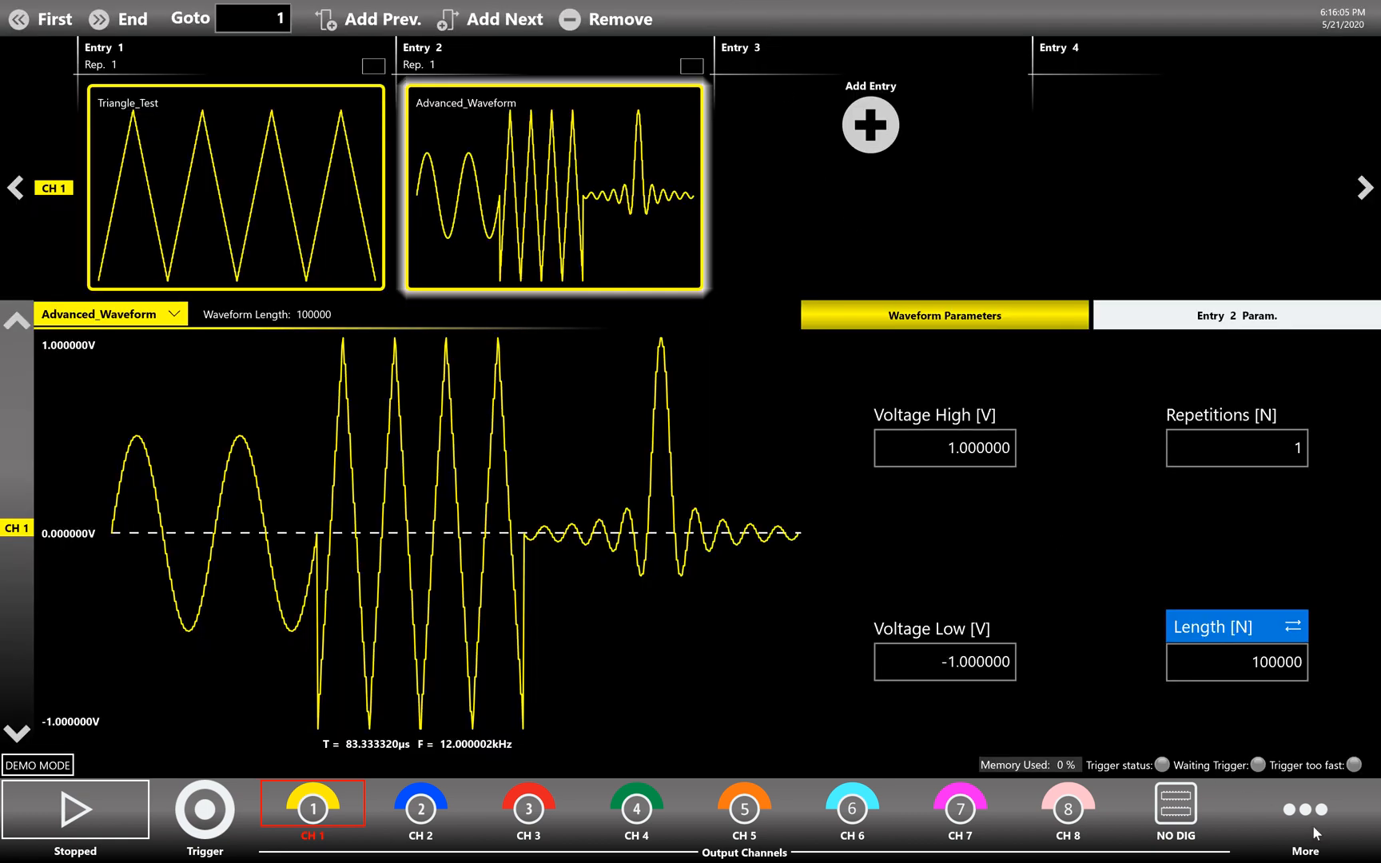
# Step: Set the number of digital channels to 8 in the channel settings for the digital output
pyautogui.click(1312, 814)
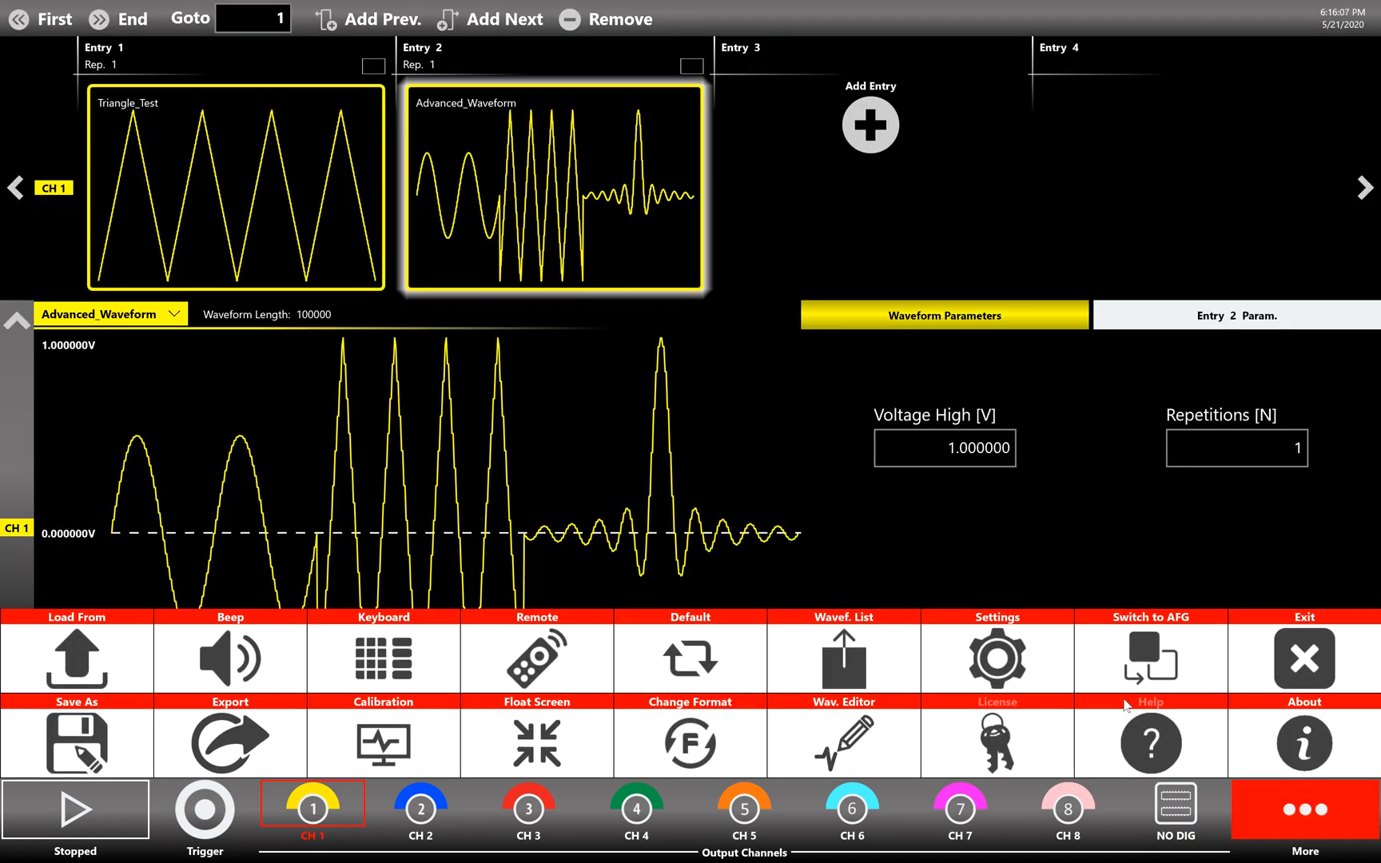
pyautogui.click(1004, 662)
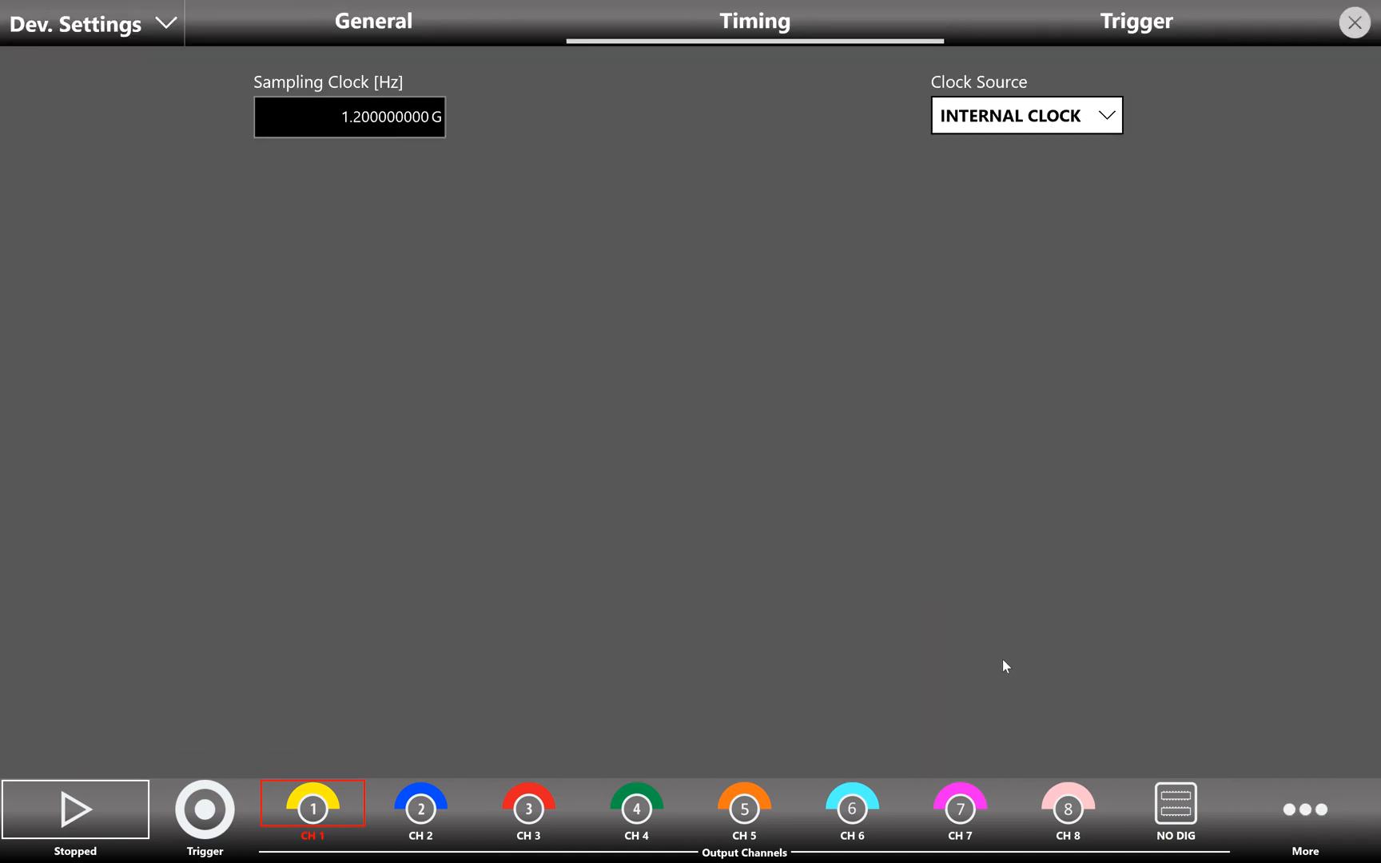
pyautogui.click(165, 27)
pyautogui.click(125, 92)
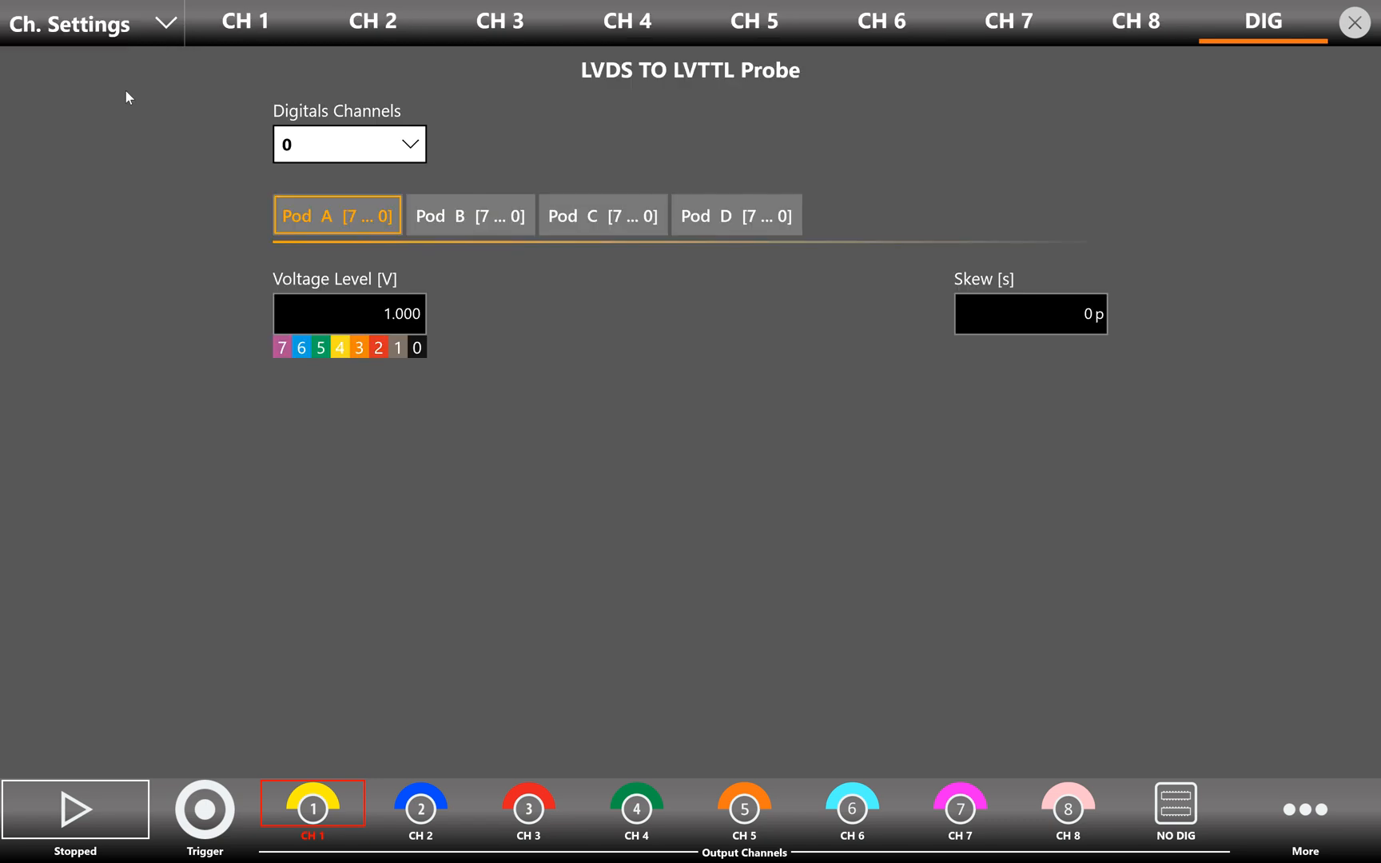
pyautogui.click(407, 146)
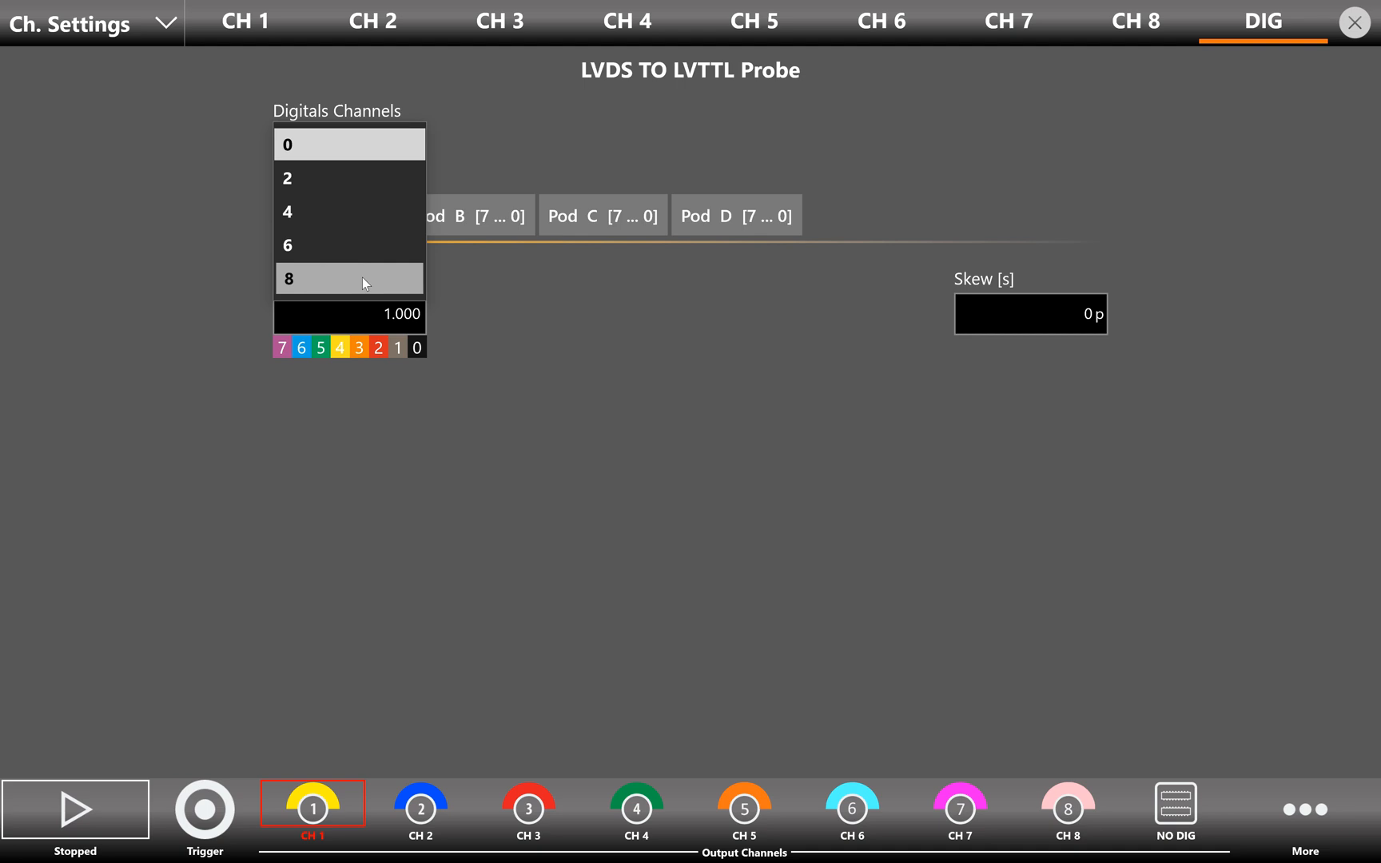
pyautogui.click(363, 277)
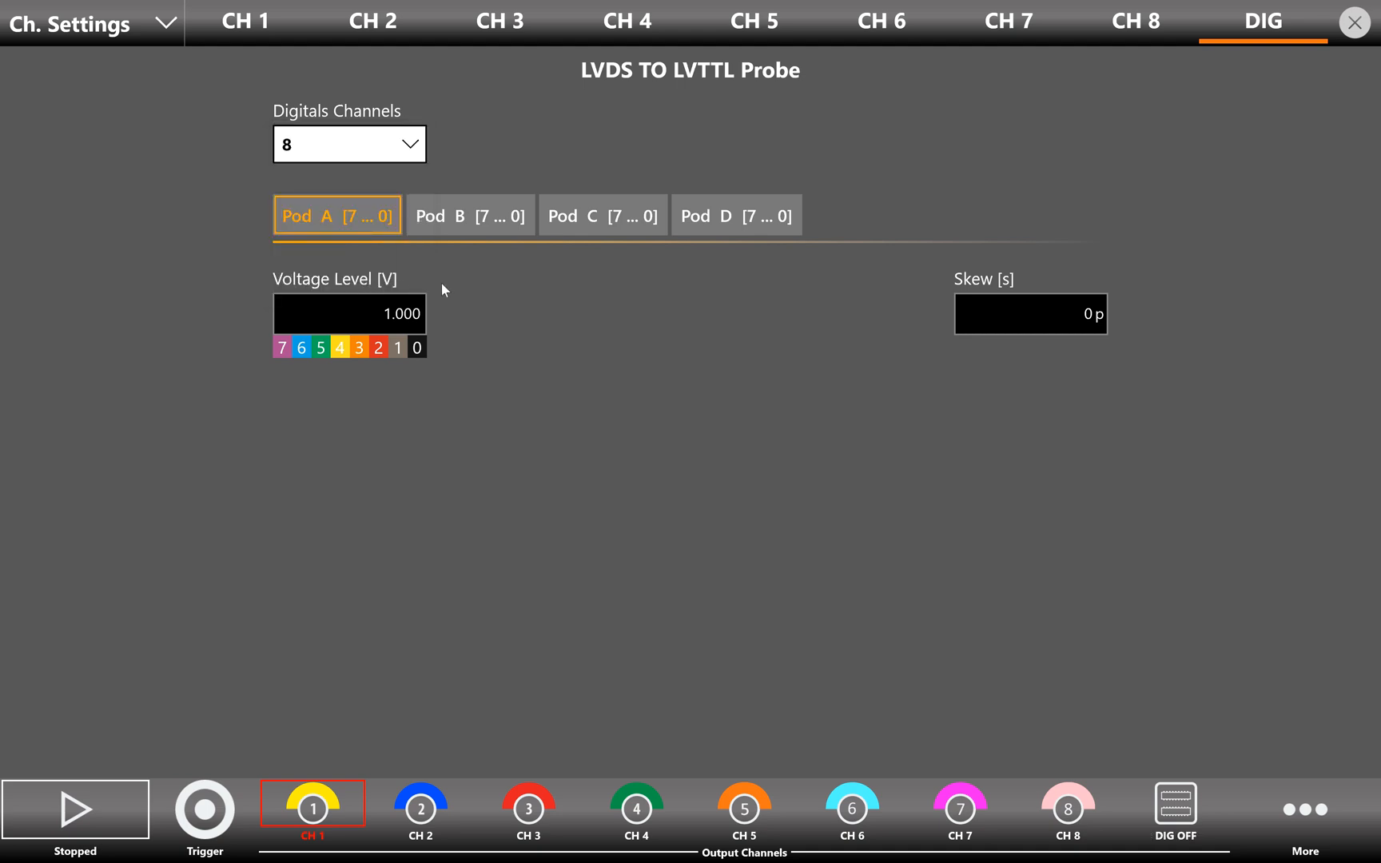
pyautogui.click(1355, 24)
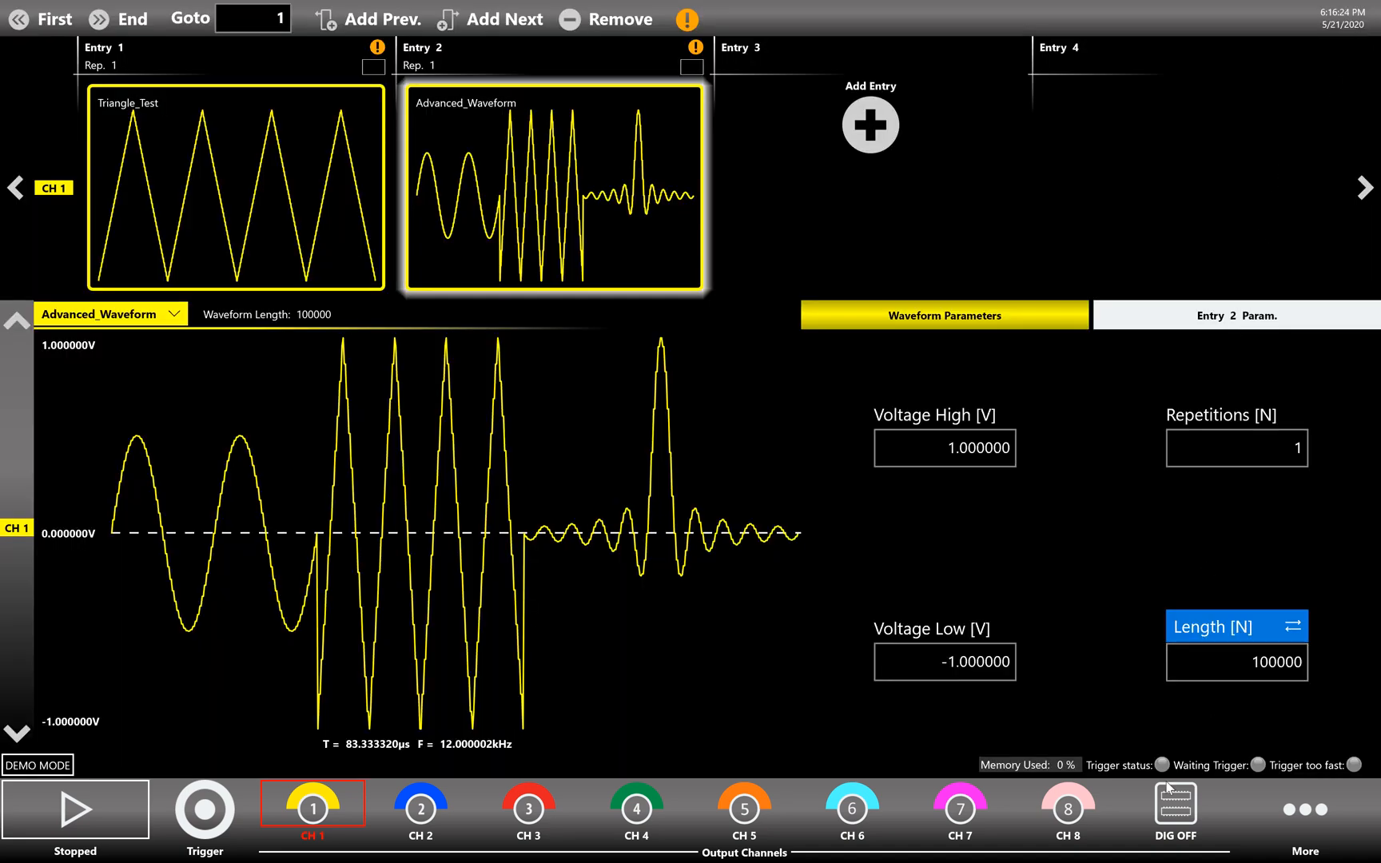
# Step: Assign DigitalsWaveform_Test to Entry 2 of the digital output and turn the digital output on
pyautogui.click(1169, 799)
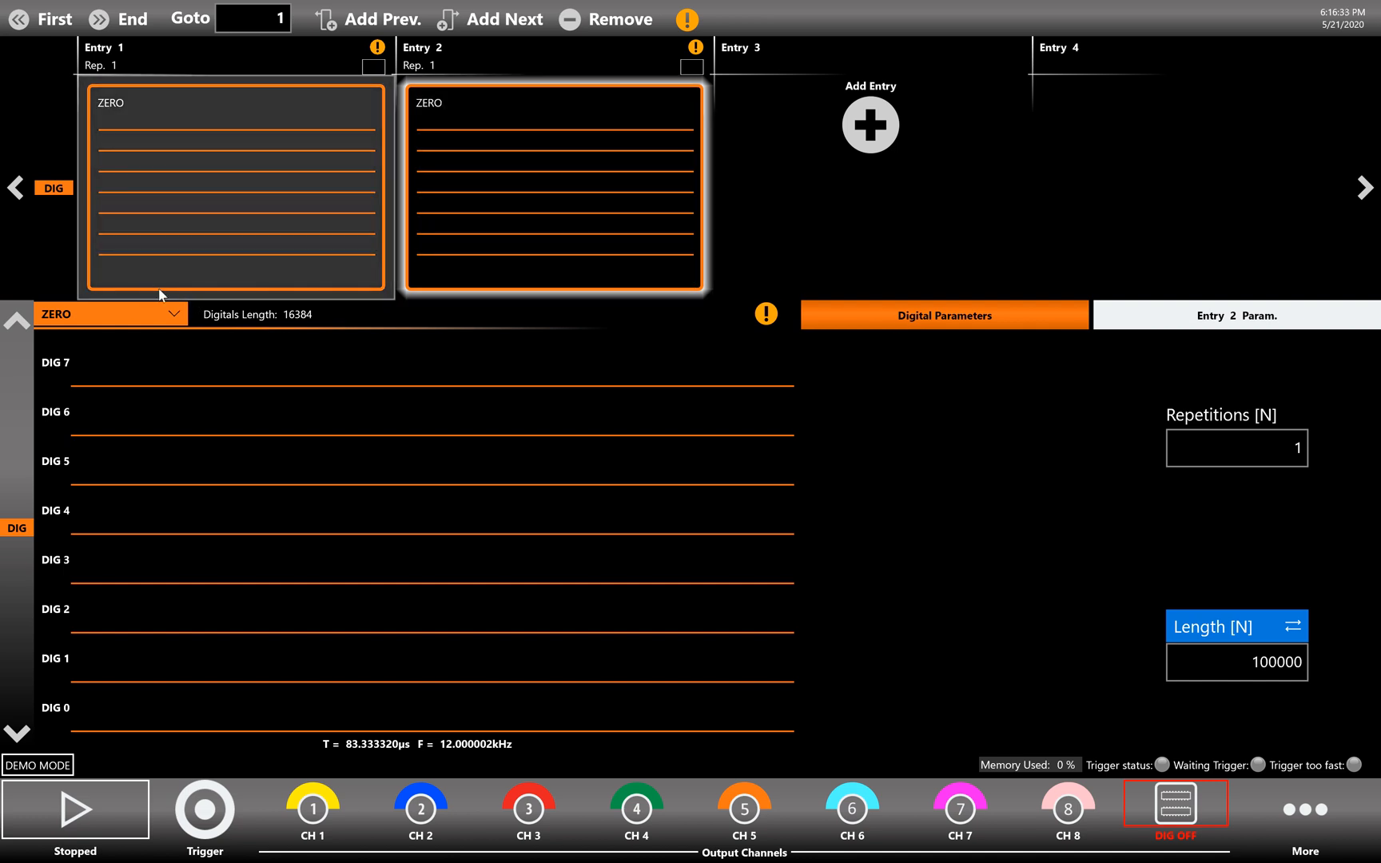
pyautogui.click(162, 320)
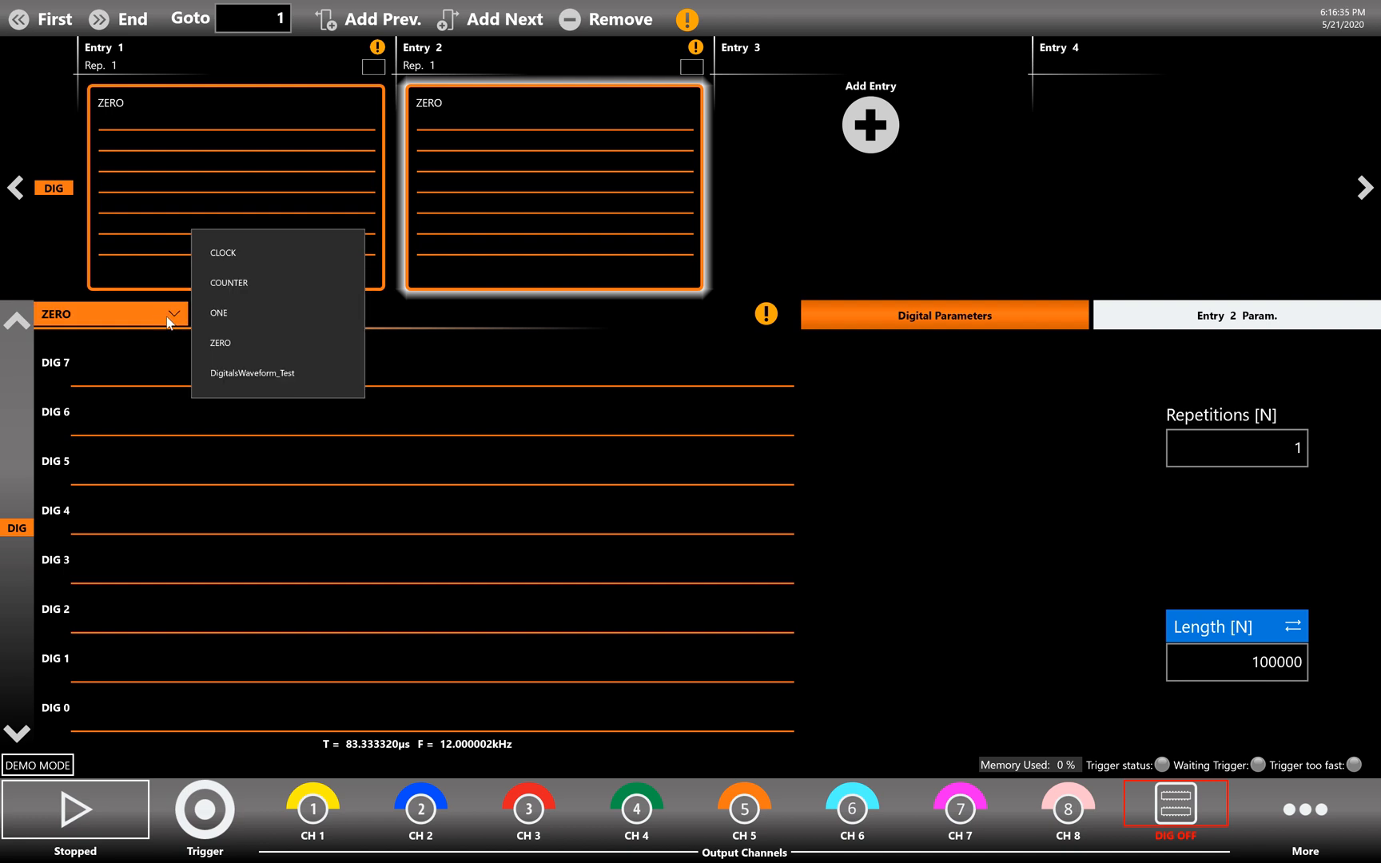
pyautogui.click(236, 373)
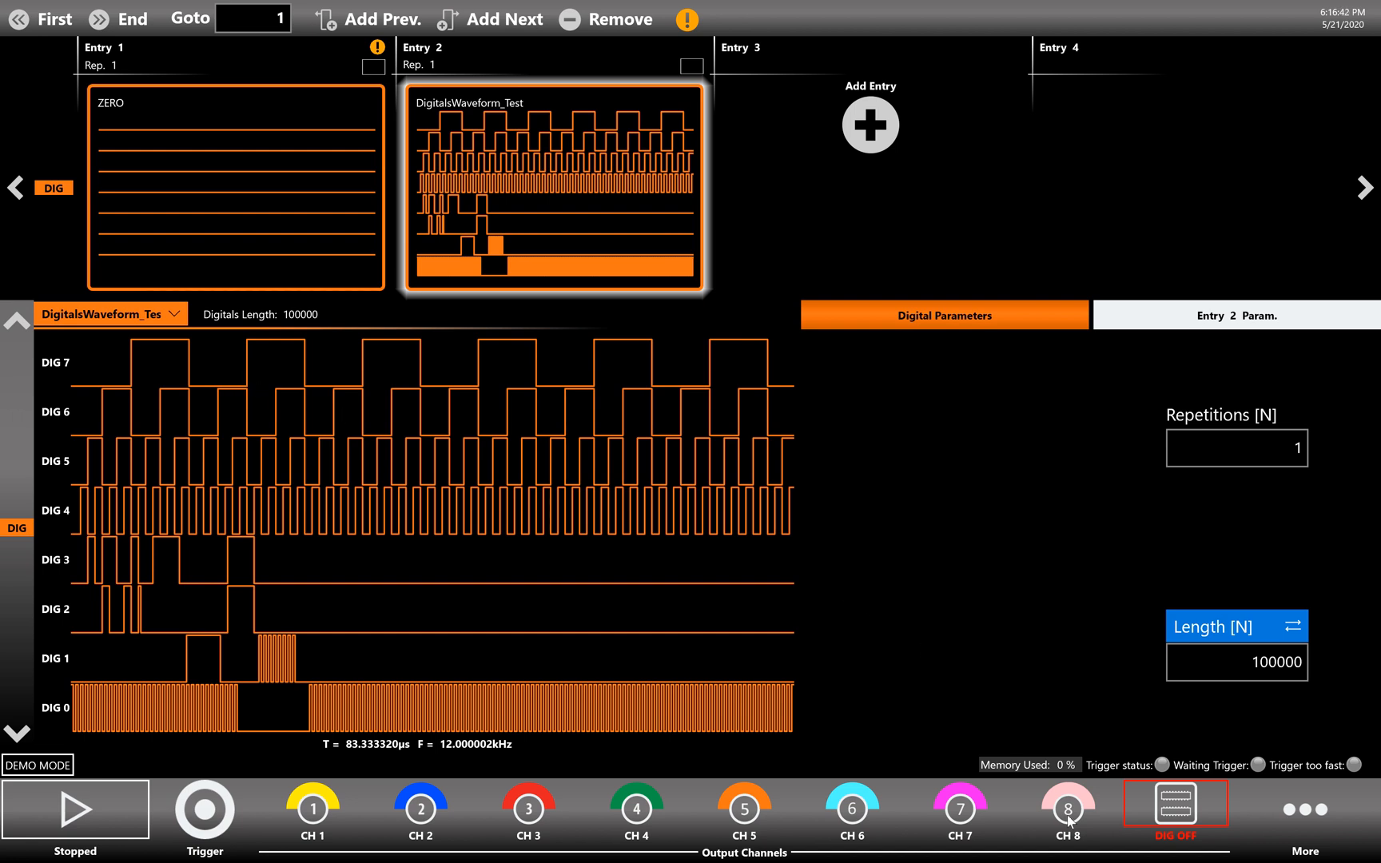
pyautogui.click(1169, 823)
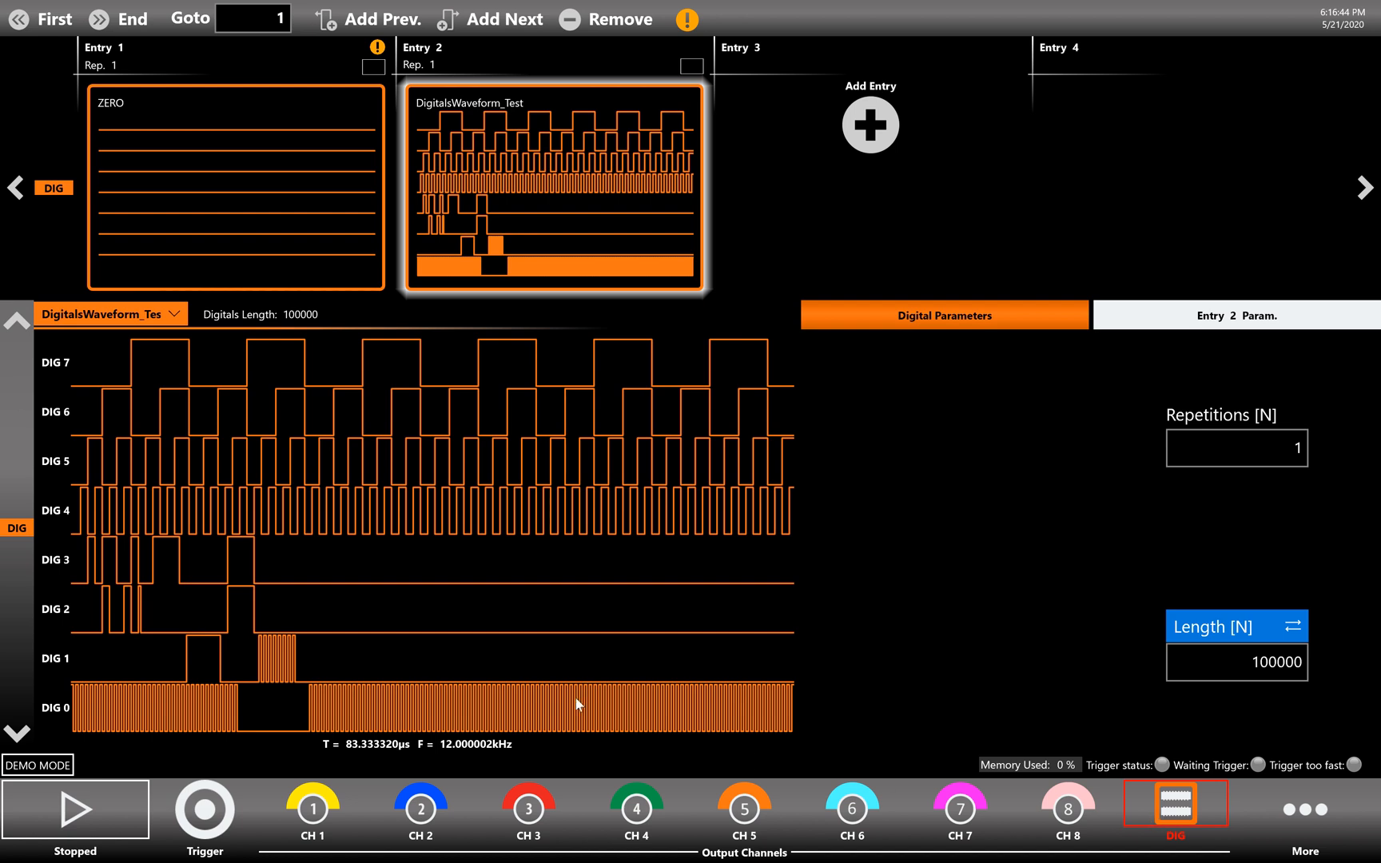
# Step: Start the generator so it outputs the assigned digital waveform
pyautogui.click(99, 797)
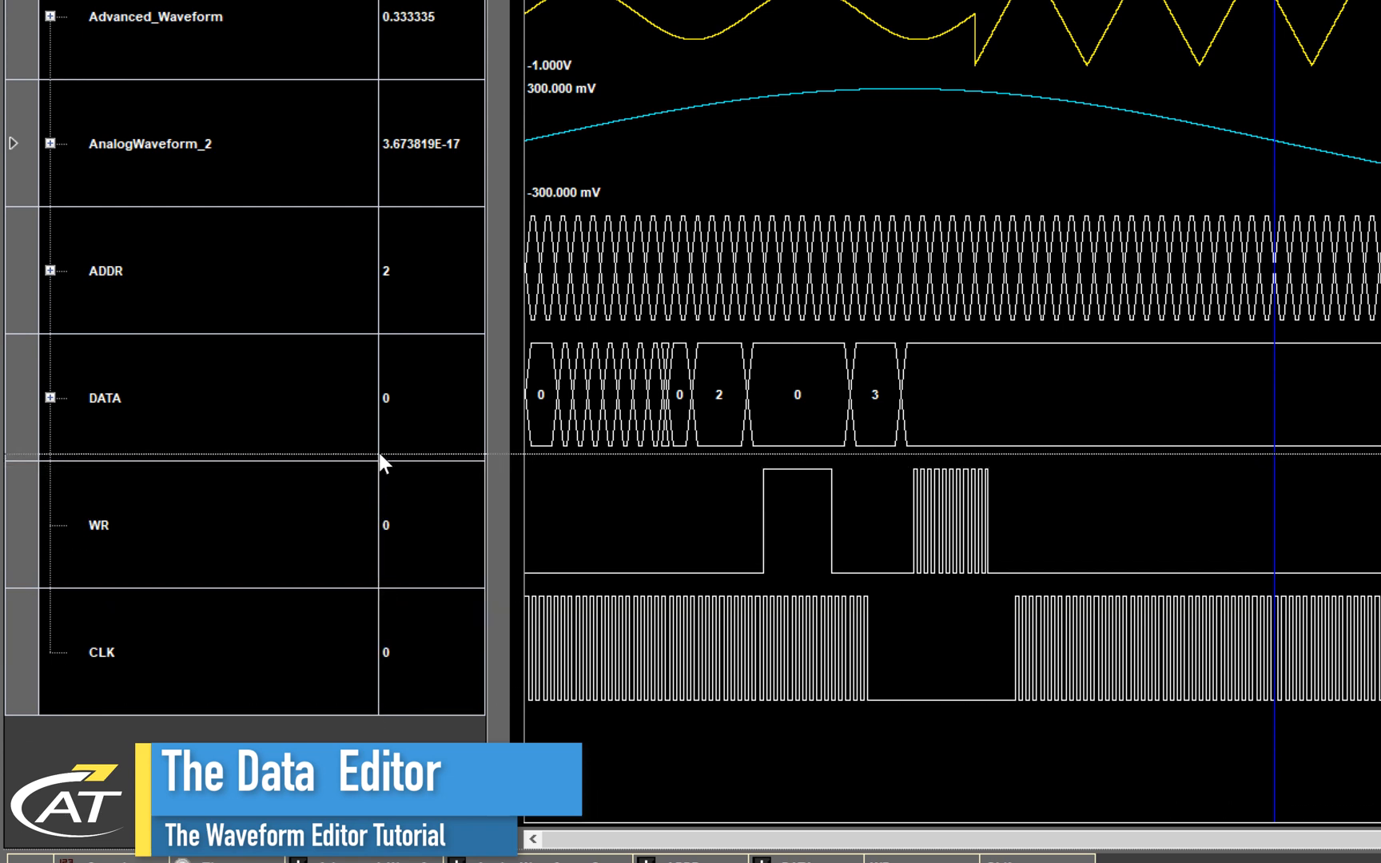
# Step: In atWaveformsEditor, reveal the data editor table below the waveforms and expand Advanced_Waveform into its segment and component columns
pyautogui.moveTo(379, 455); pyautogui.dragTo(380, 456)
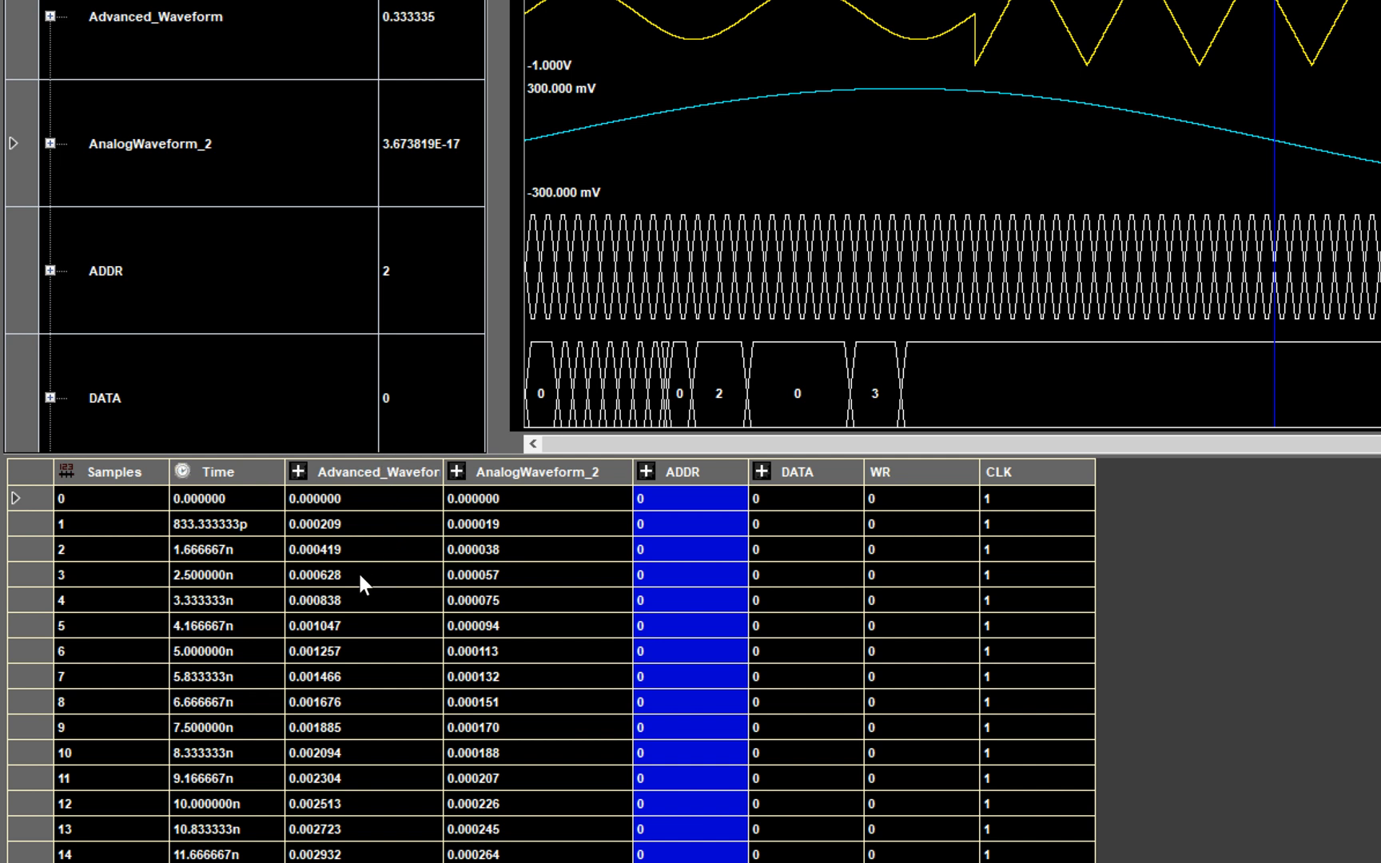
pyautogui.click(298, 482)
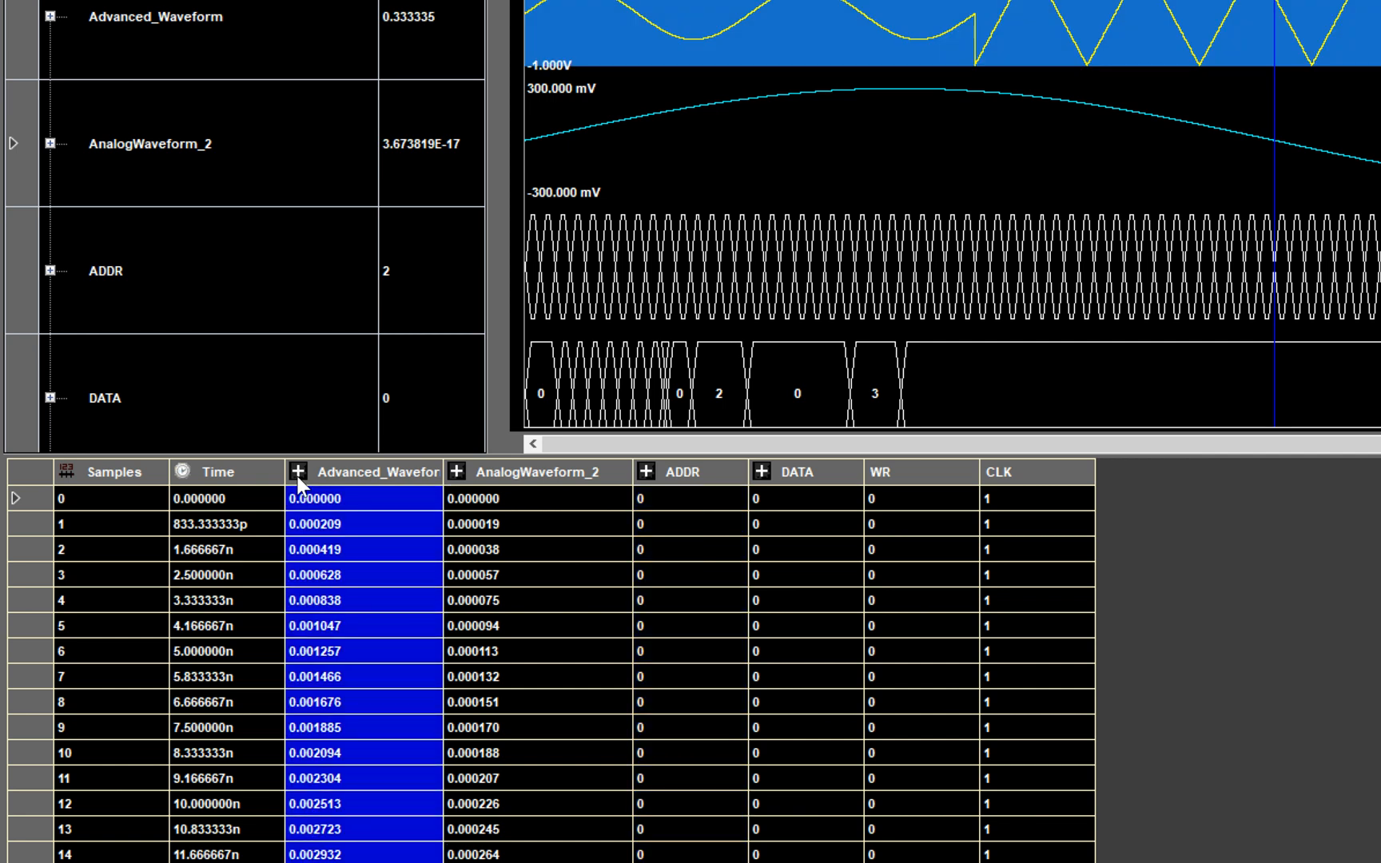
pyautogui.click(298, 472)
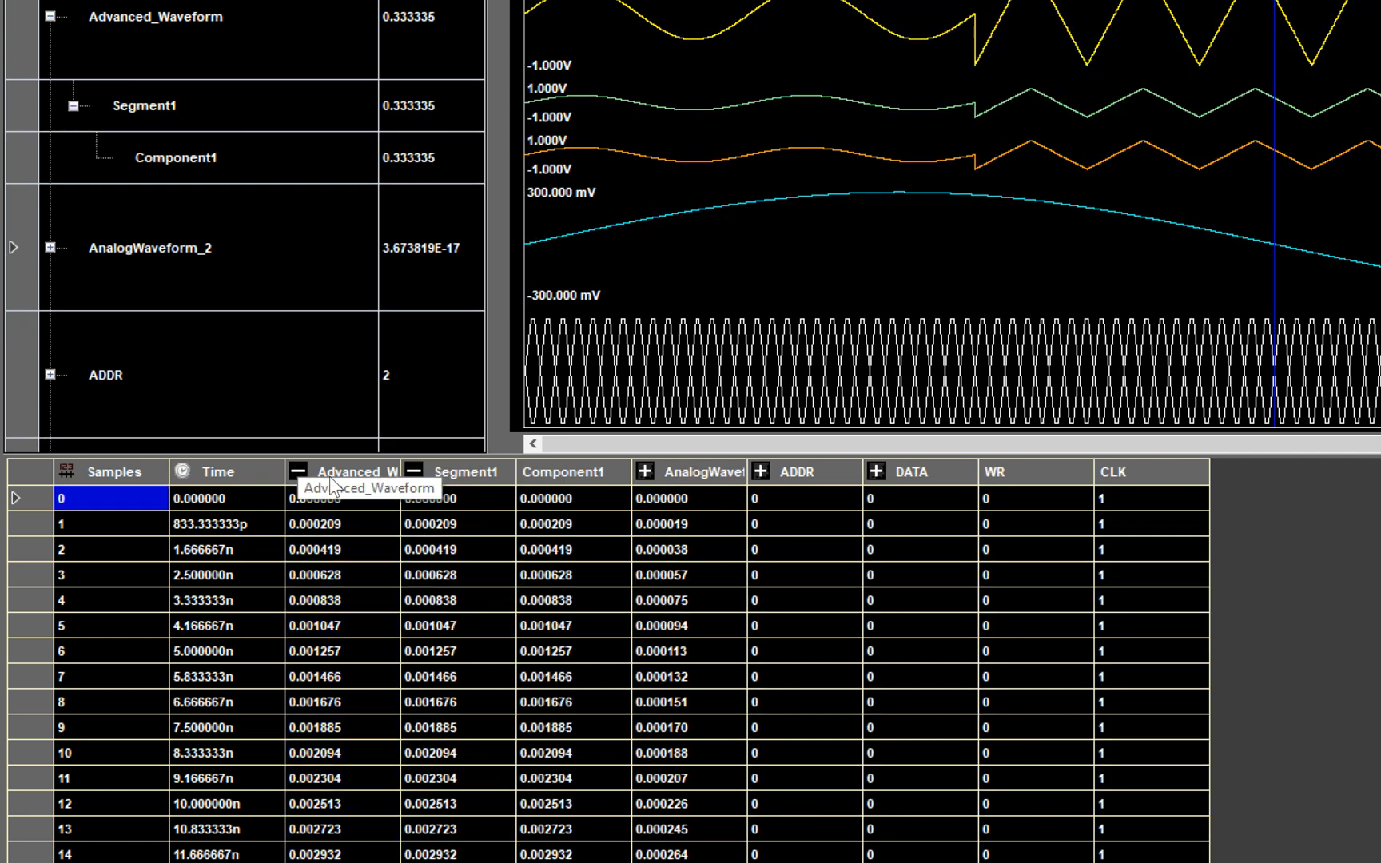
# Step: Select the Segment1 and Component1 columns in turn and examine how their sample values compare with Advanced_Waveform
pyautogui.click(481, 461)
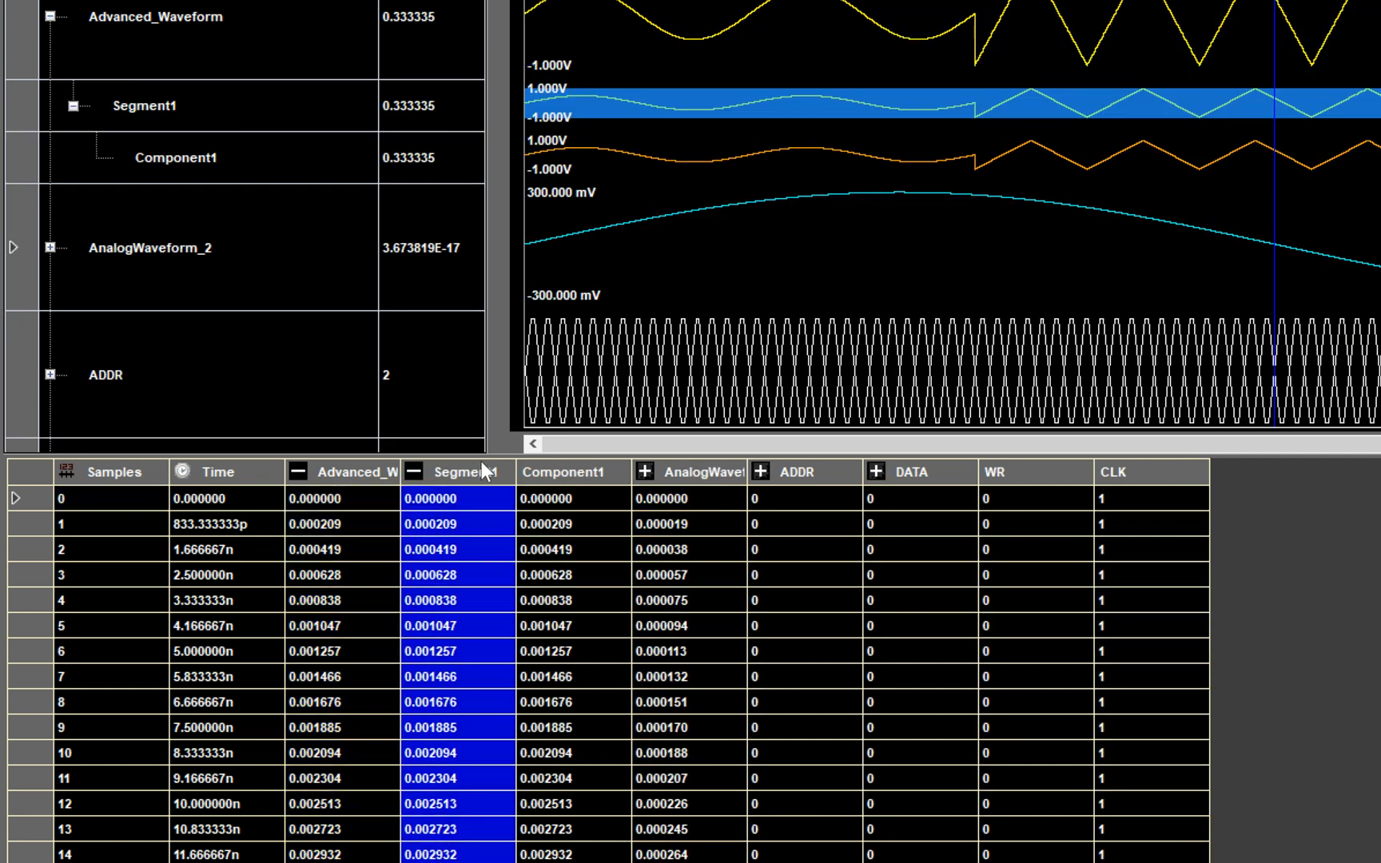
pyautogui.click(537, 471)
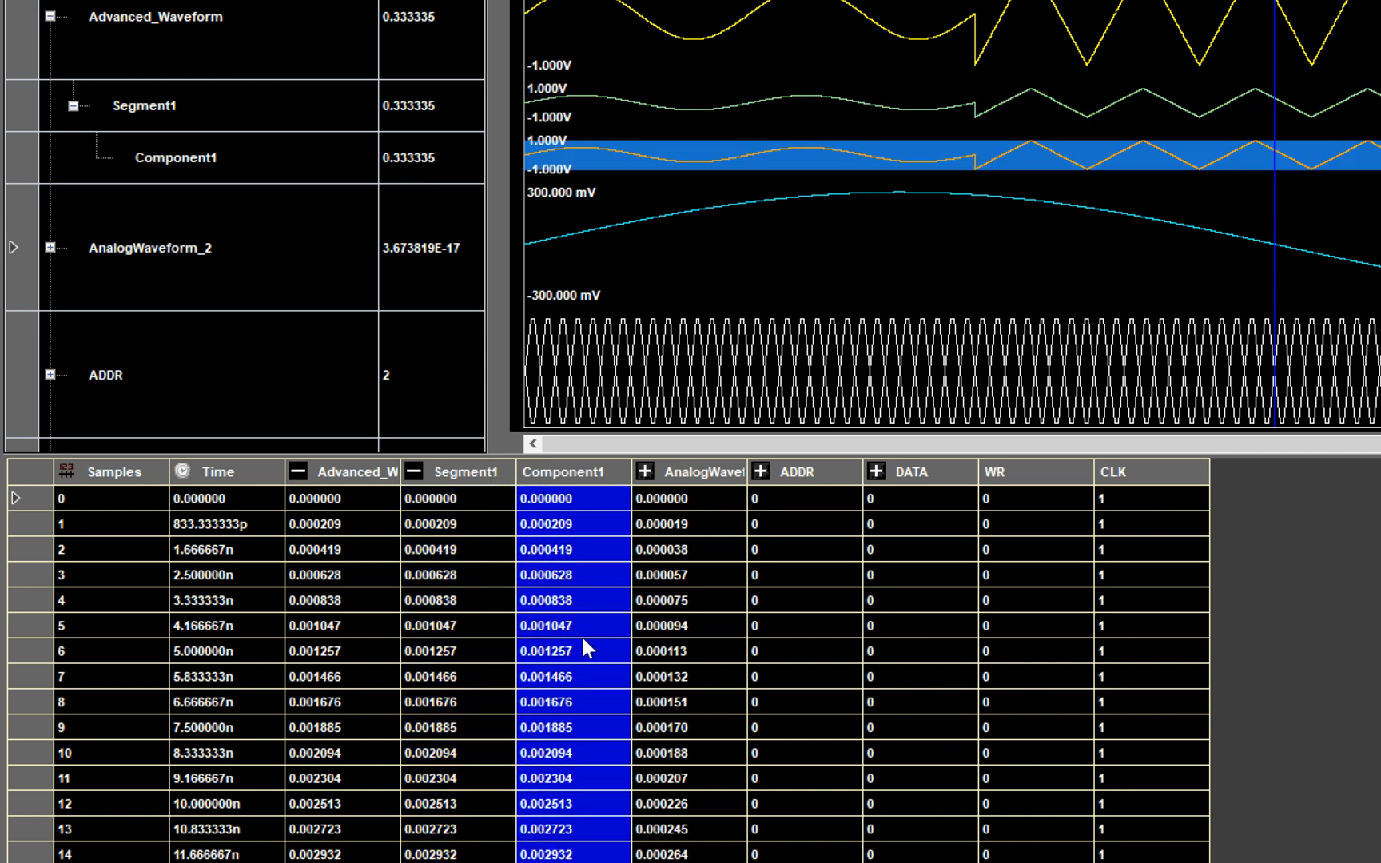
pyautogui.scroll(-9, 583, 640)
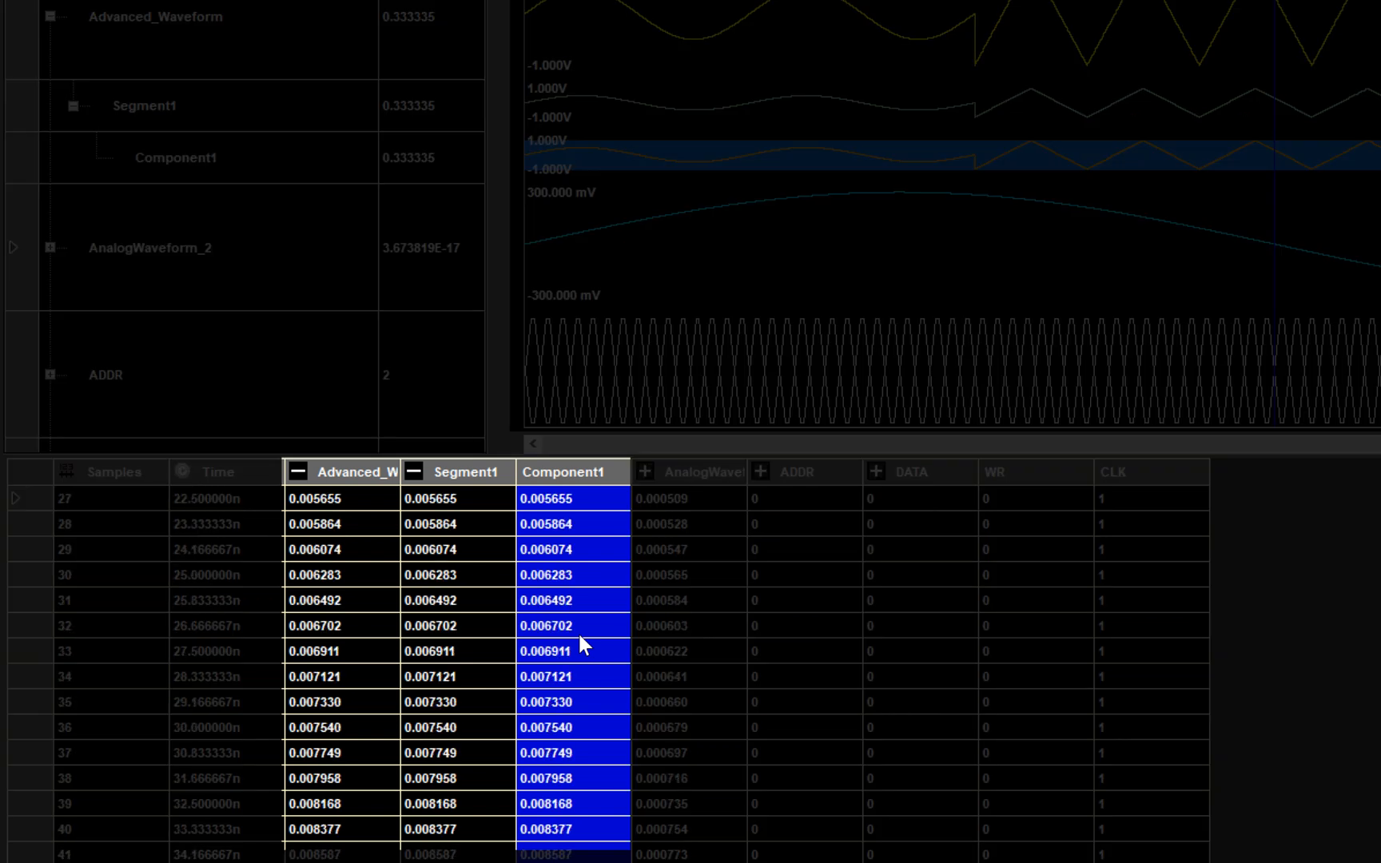
pyautogui.scroll(-5, 580, 640)
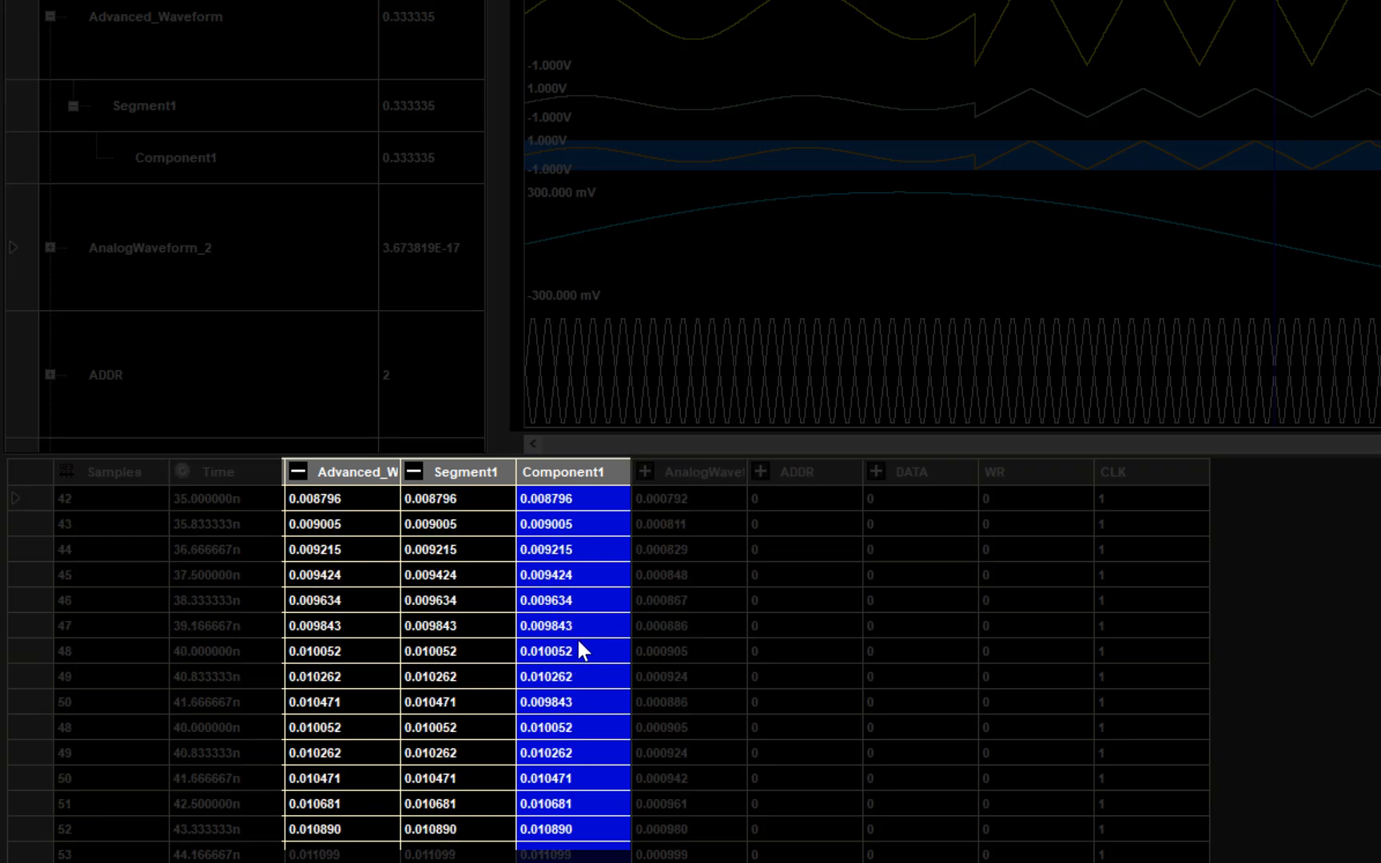
pyautogui.scroll(6, 579, 641)
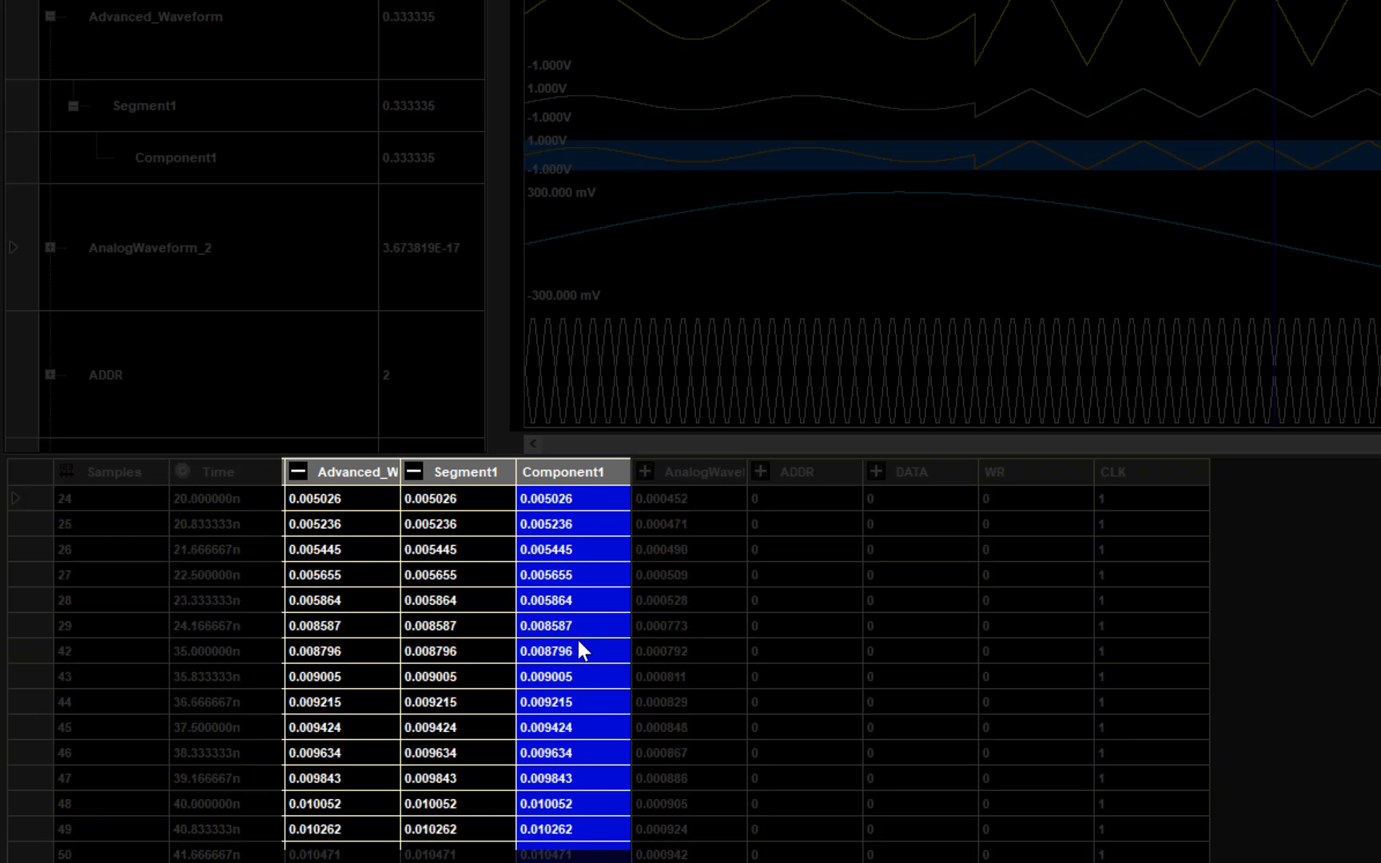
pyautogui.scroll(8, 578, 643)
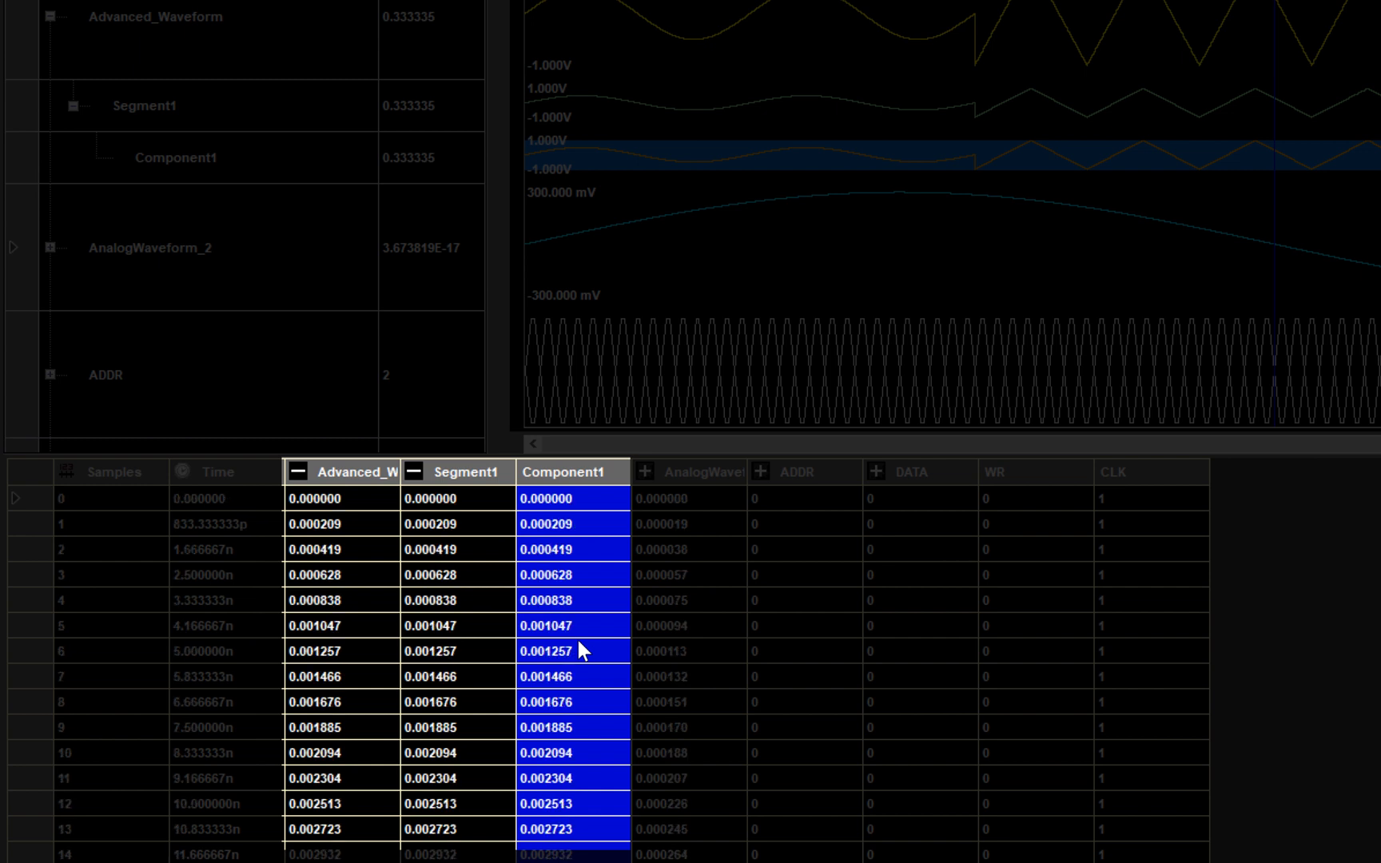
# Step: Step down the Time column from sample 0 to sample 13 to examine the time of each sample
pyautogui.click(97, 494)
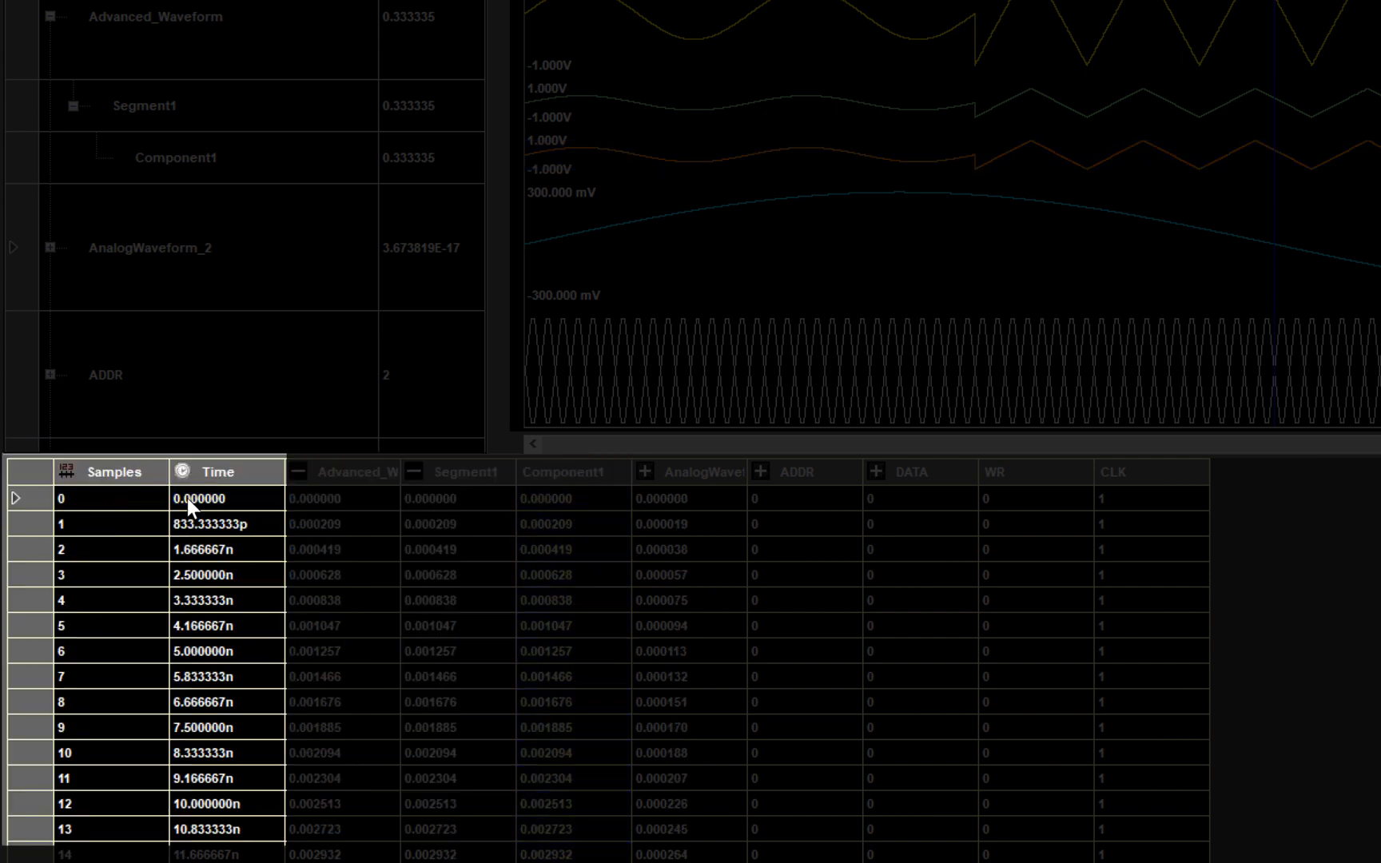
pyautogui.press('Down')
pyautogui.press('Down')
pyautogui.press('Down')
pyautogui.press('Down')
pyautogui.press('Down')
pyautogui.press('Down')
pyautogui.press('Down')
pyautogui.press('Down')
pyautogui.press('Down')
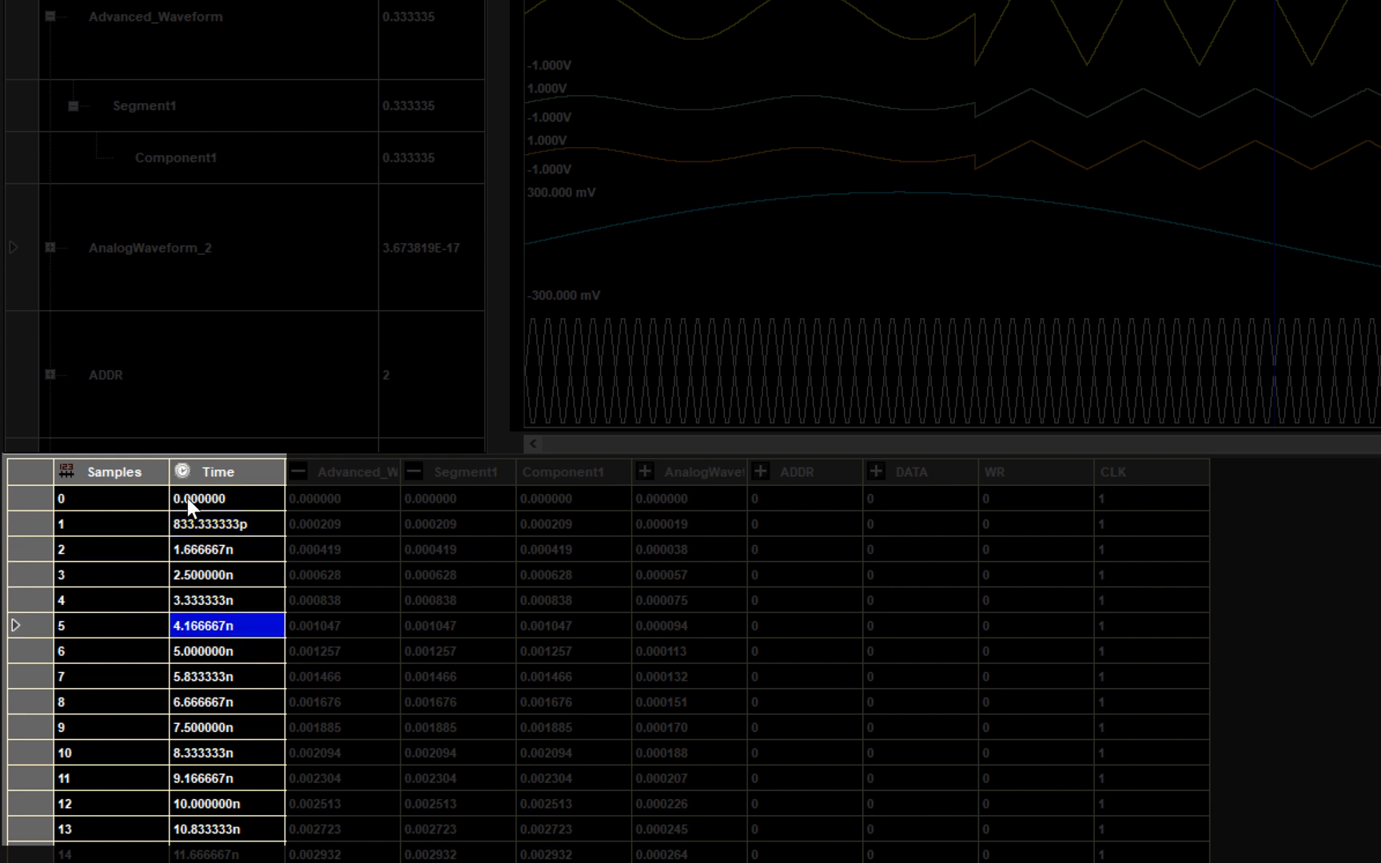
pyautogui.press('Down')
pyautogui.press('Down')
pyautogui.press('Down')
pyautogui.press('Down')
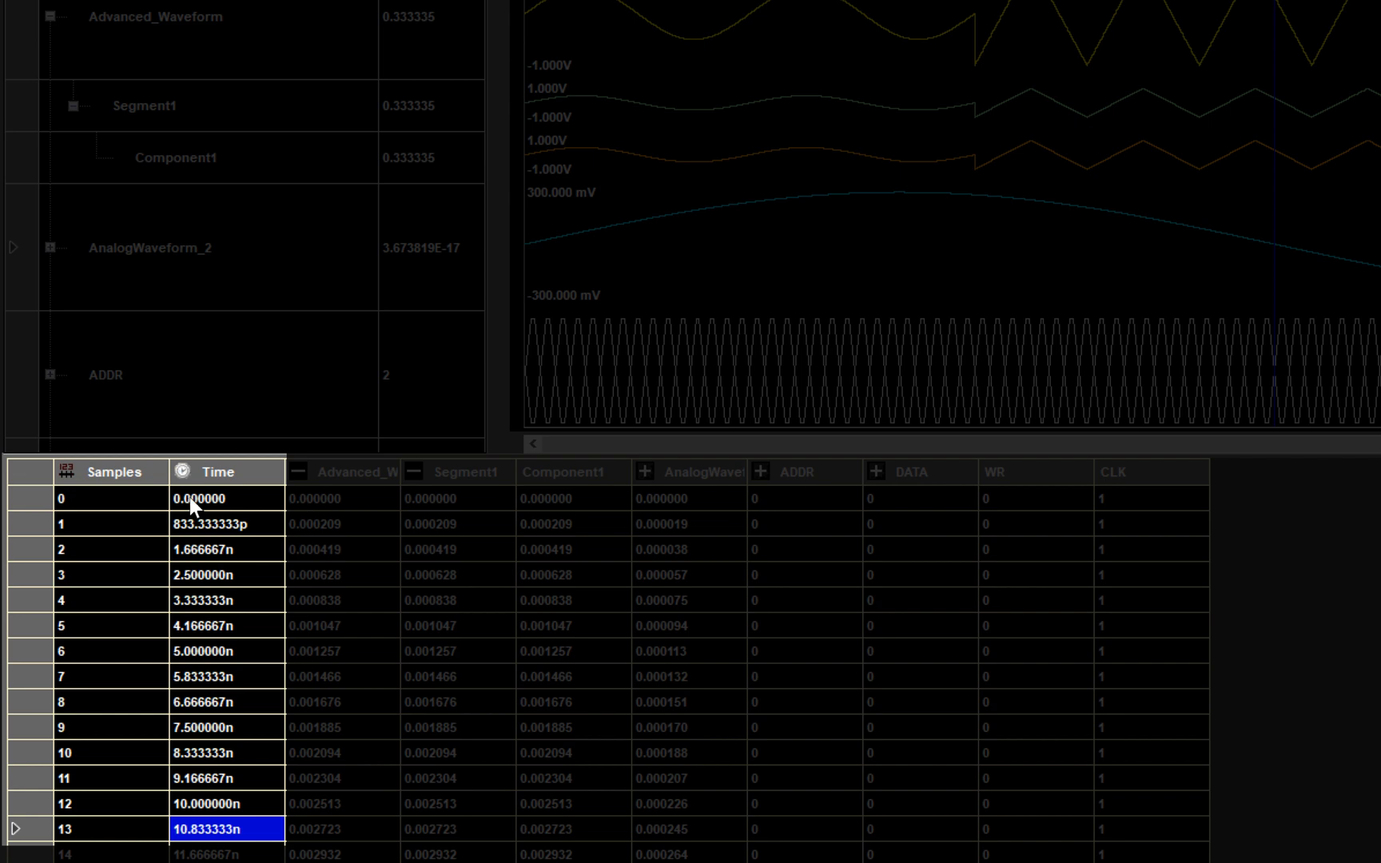
# Step: Expand the ADDR group into its digital channel columns and set DO5 at sample 3 to 1
pyautogui.click(759, 472)
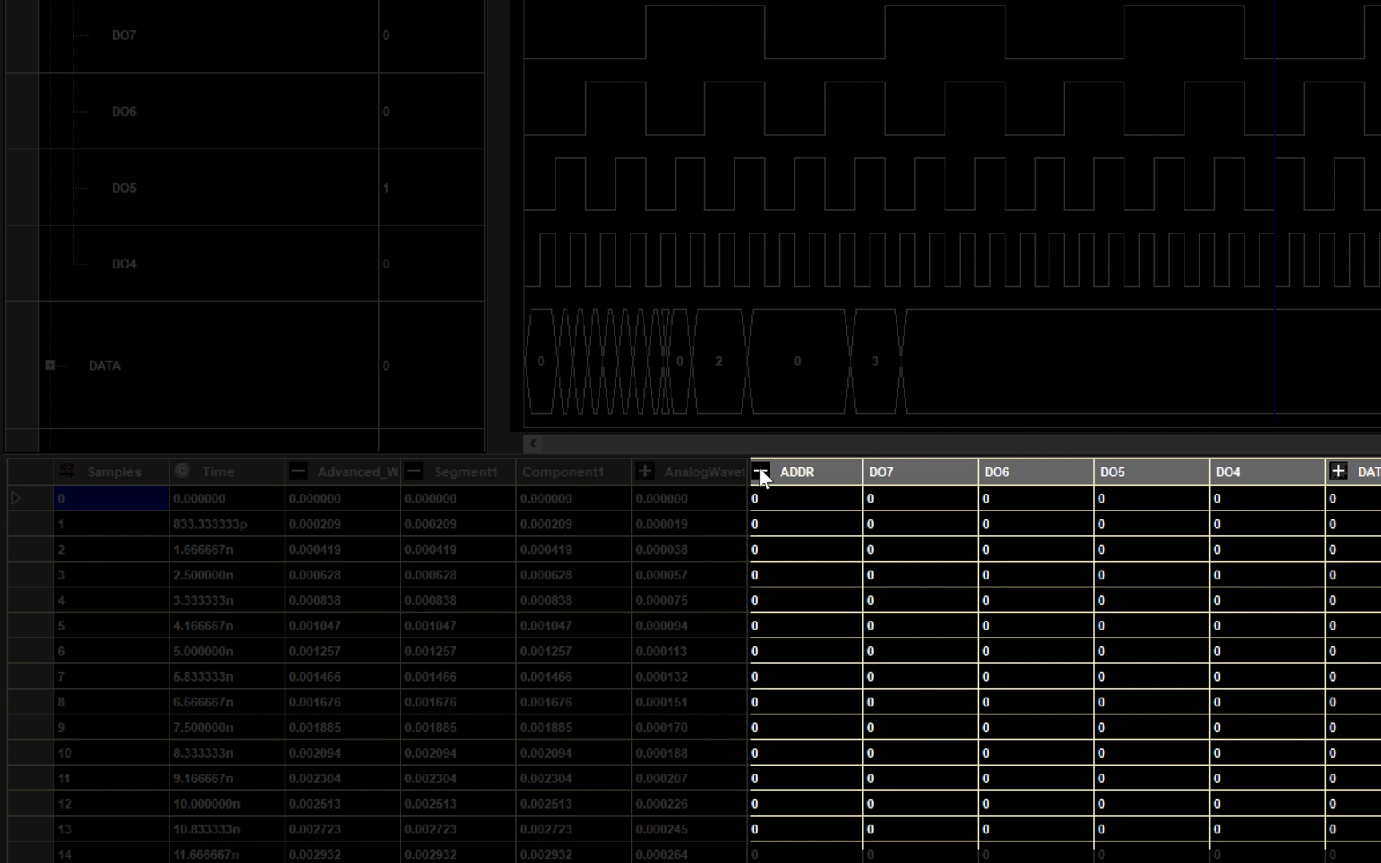
pyautogui.click(1122, 575)
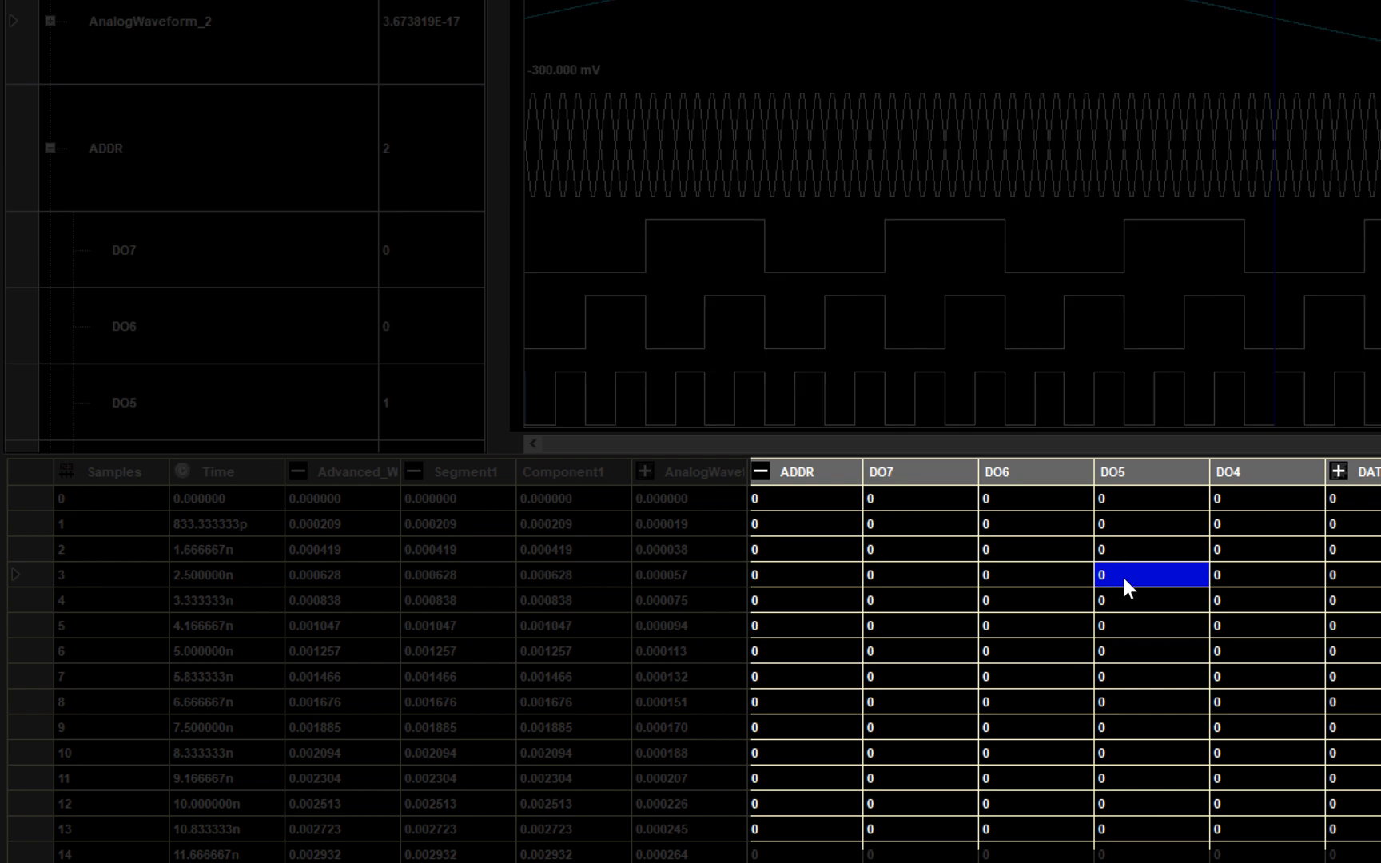
pyautogui.click(1122, 576)
pyautogui.doubleClick(1101, 575)
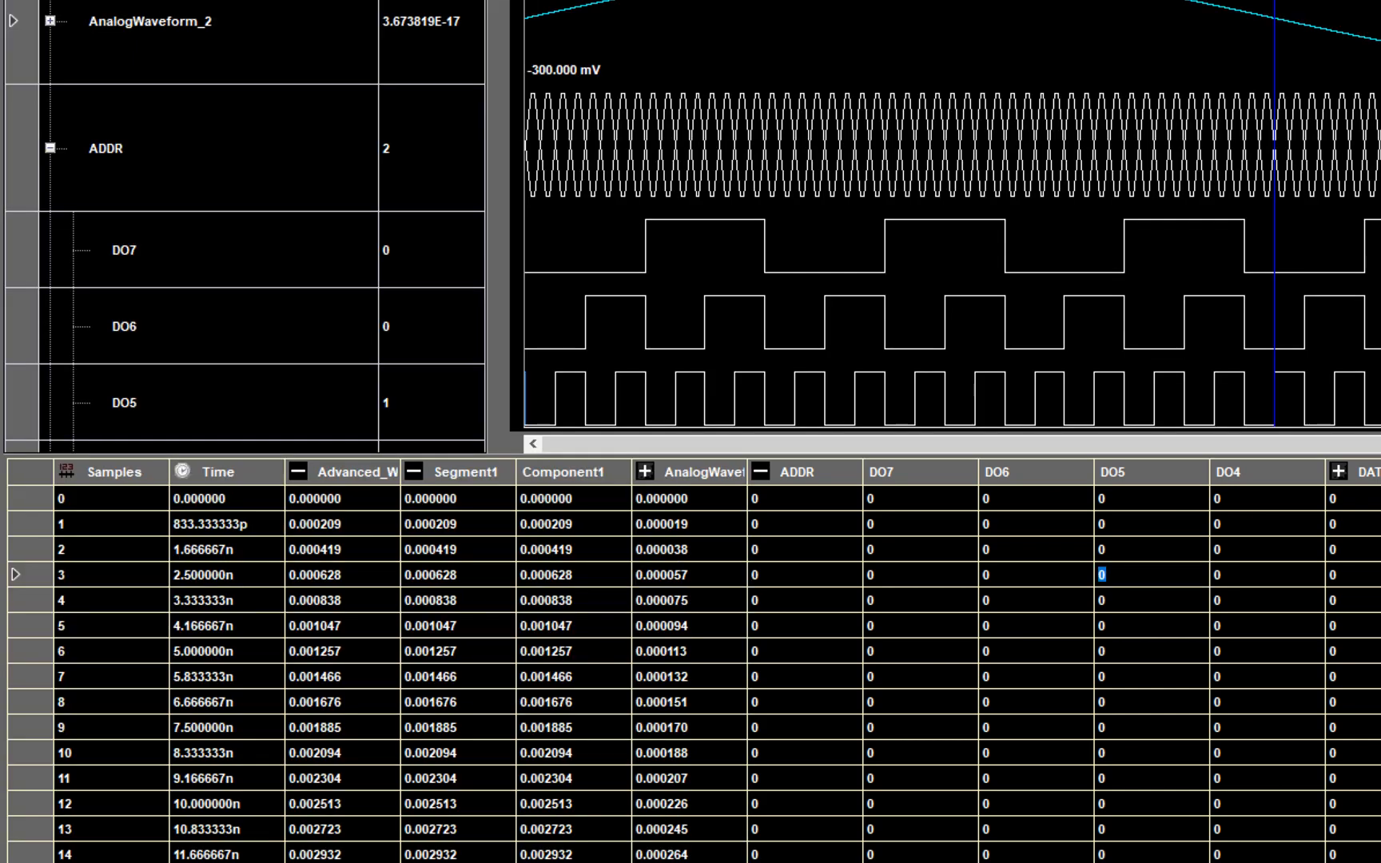
pyautogui.write('1')
pyautogui.click(1107, 597)
pyautogui.click(1107, 597)
pyautogui.doubleClick(1102, 601)
pyautogui.click(1114, 626)
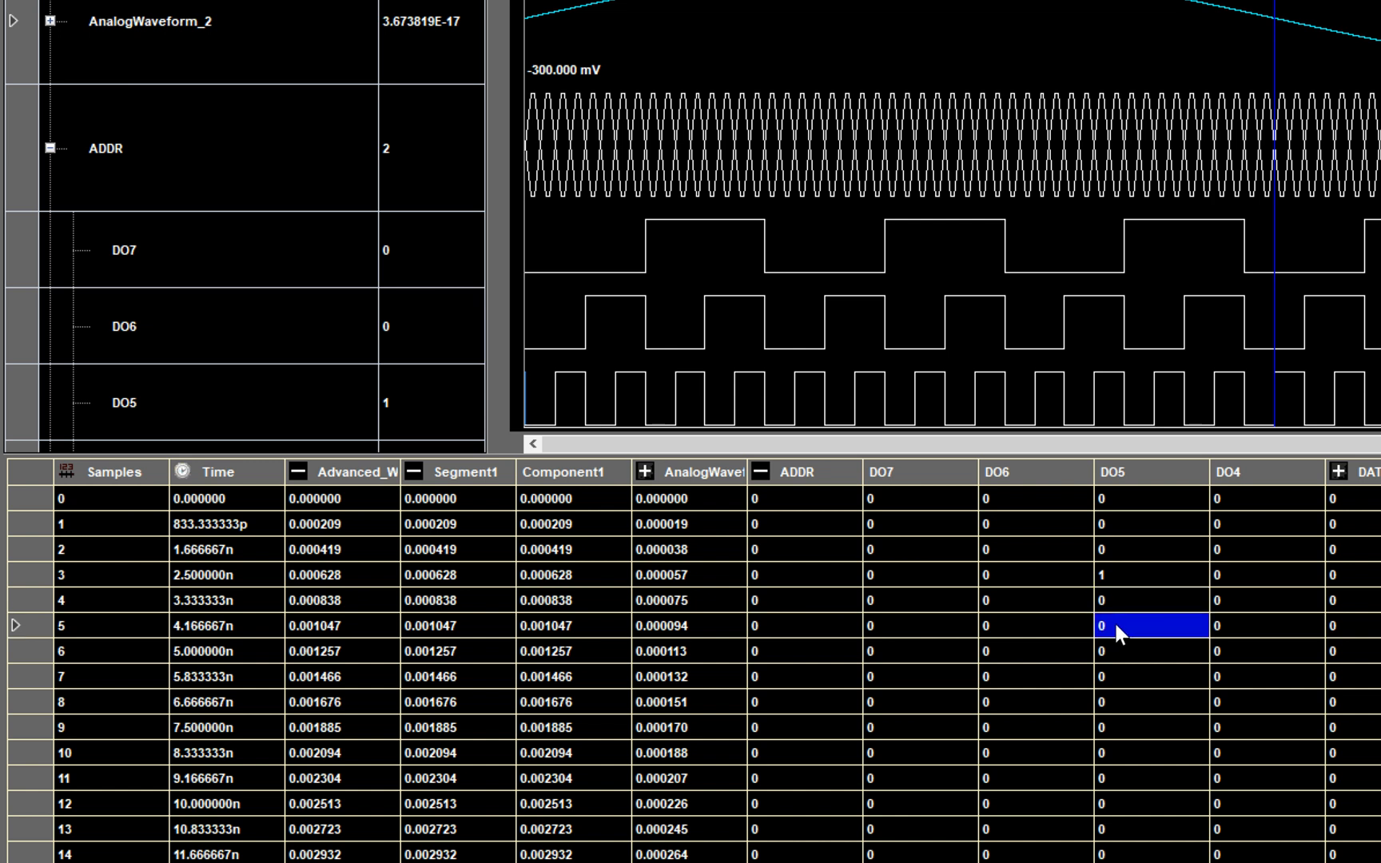
# Step: Set the DO5 values at samples 4 and 5 to 1
pyautogui.click(1107, 606)
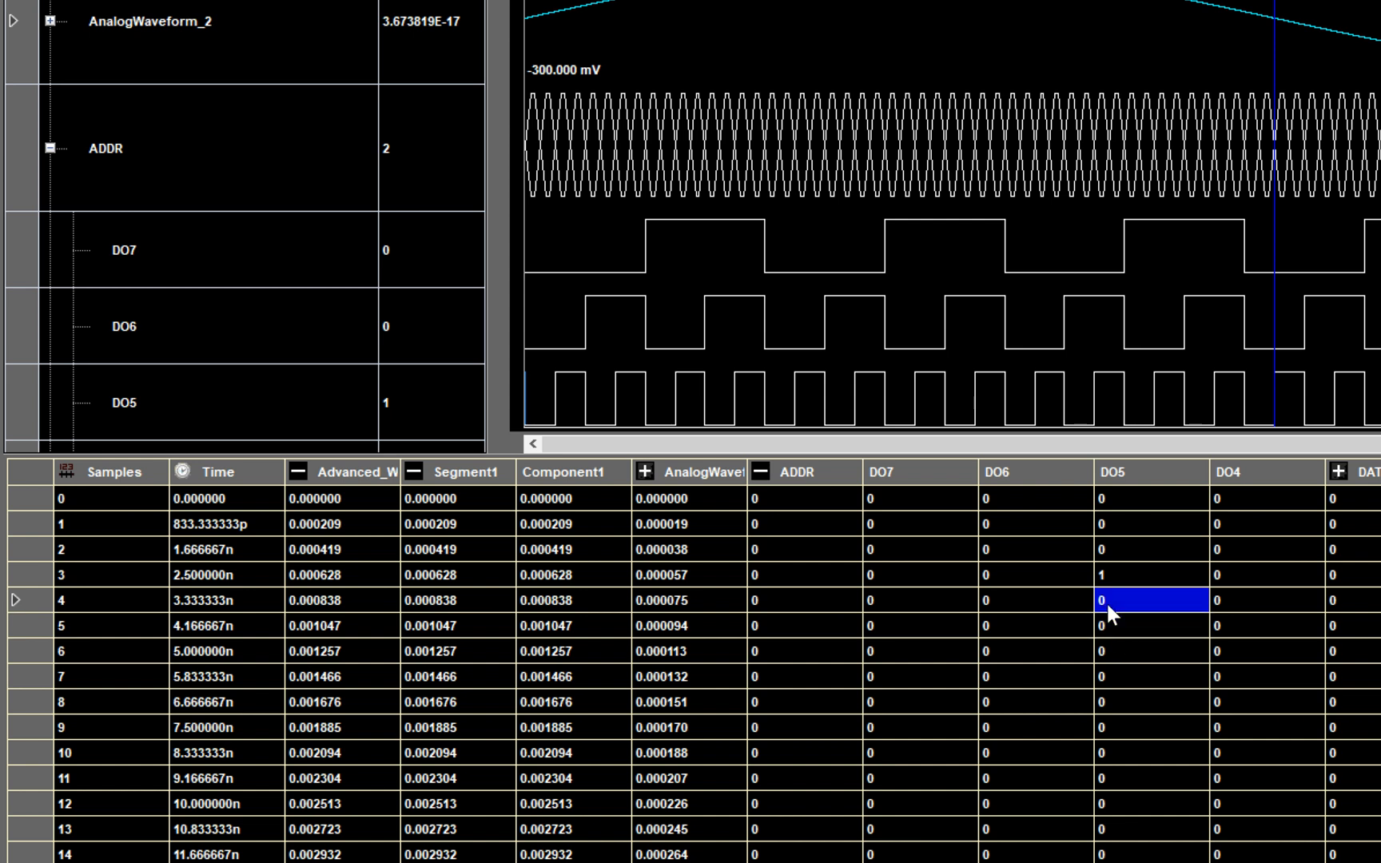
pyautogui.click(1106, 600)
pyautogui.doubleClick(1106, 599)
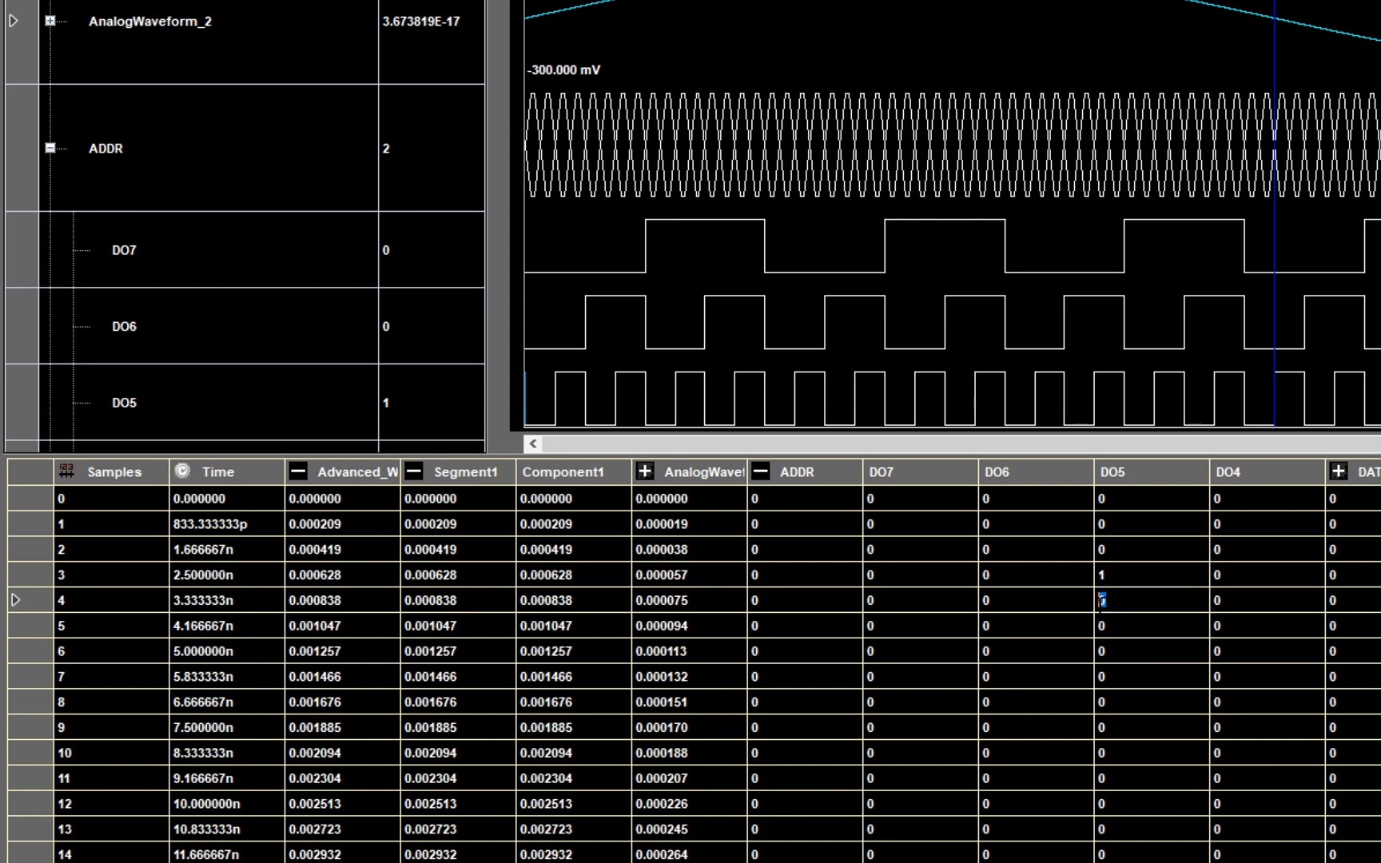
pyautogui.write('1')
pyautogui.click(1106, 617)
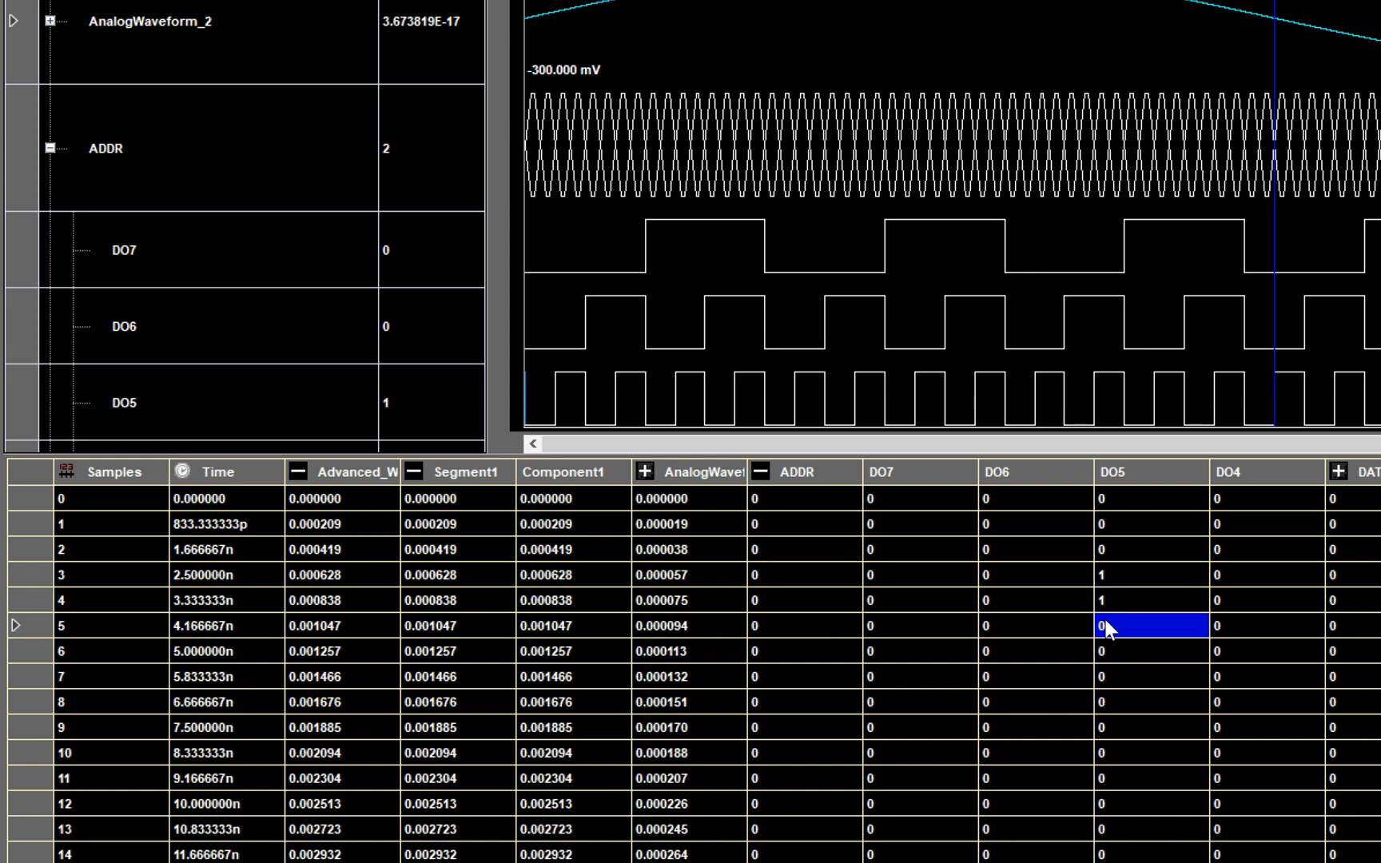
pyautogui.click(1105, 619)
pyautogui.press('BackSpace')
pyautogui.write('1')
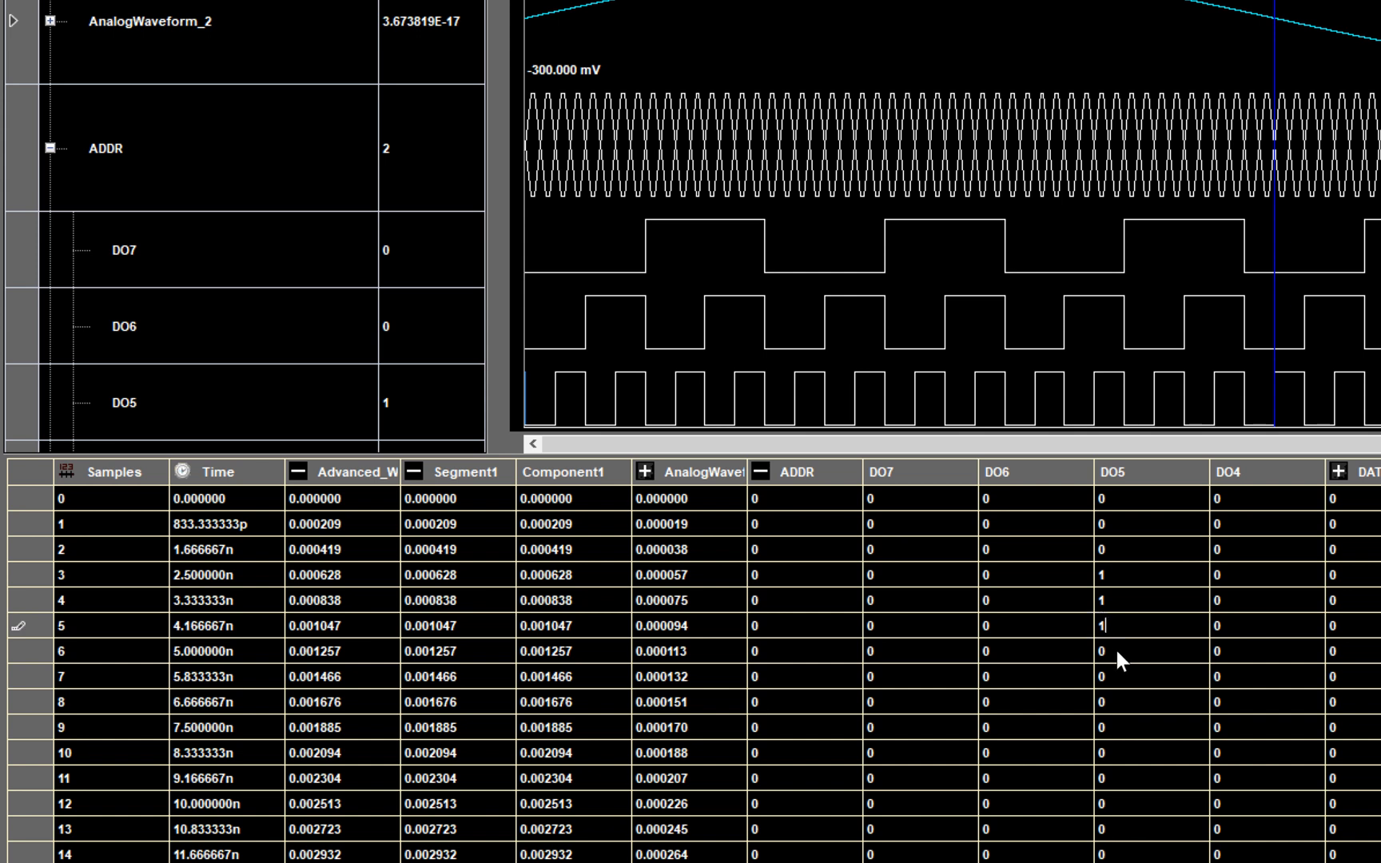
# Step: Set the DO5 values at samples 6 and 7 to 1
pyautogui.click(1114, 647)
pyautogui.doubleClick(1116, 650)
pyautogui.write('11')
pyautogui.click(1113, 671)
pyautogui.click(1113, 671)
pyautogui.press('BackSpace')
pyautogui.write('1')
pyautogui.press('Return')
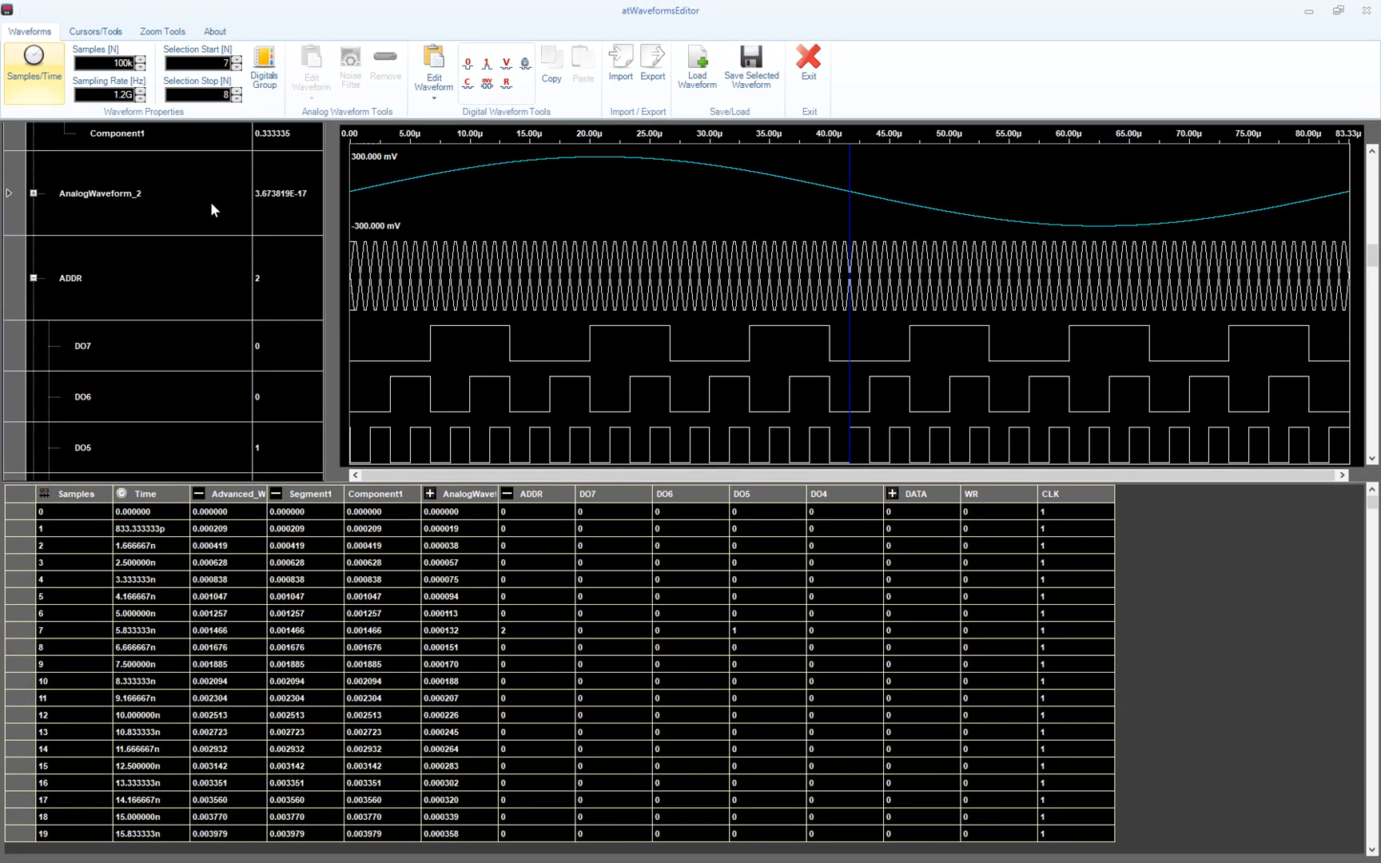
# Step: Use Zoom Manual to enlarge about the first 2.44 µs of the waveforms and inspect the edited DO5 and ADDR samples
pyautogui.click(154, 33)
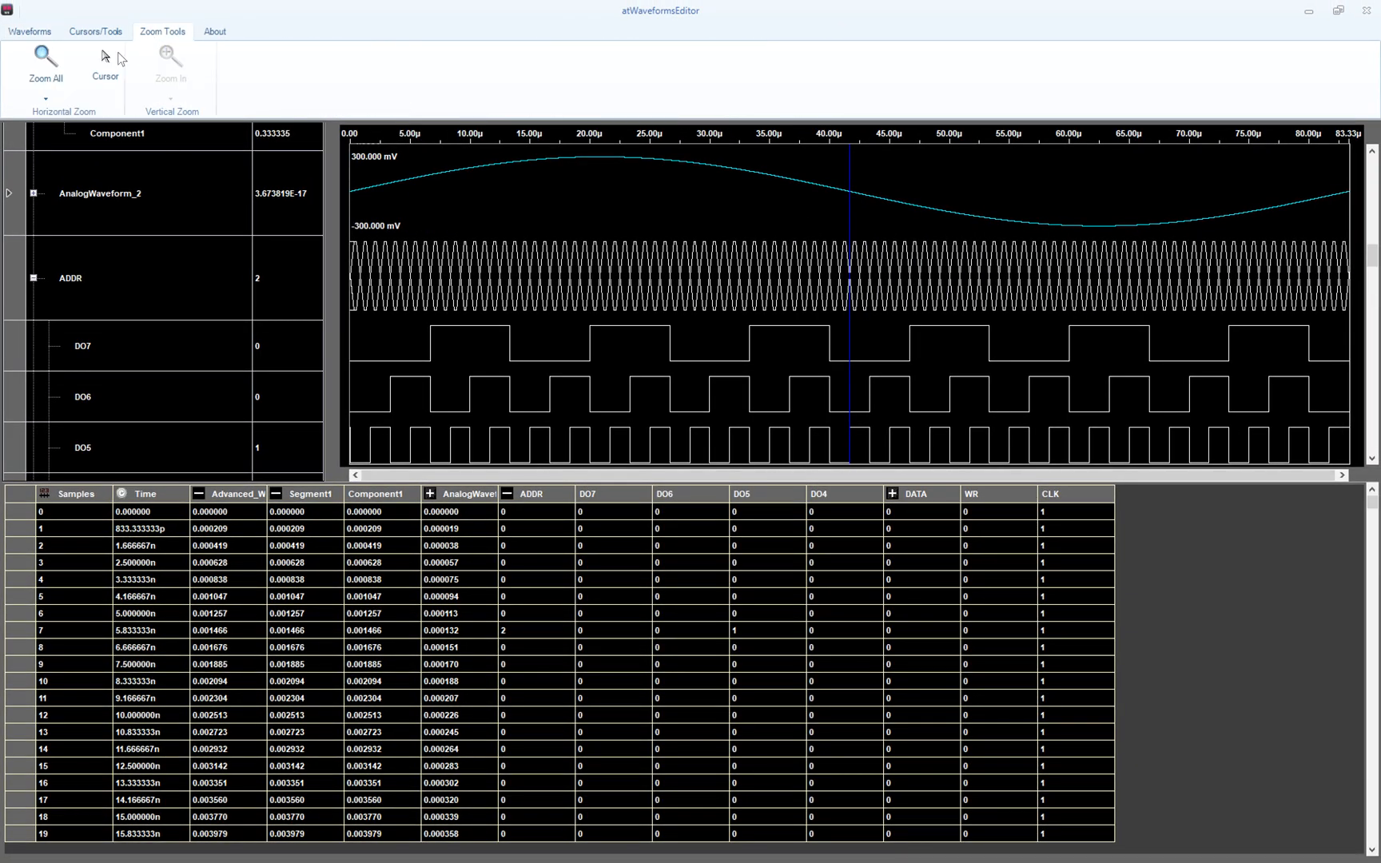
pyautogui.click(47, 98)
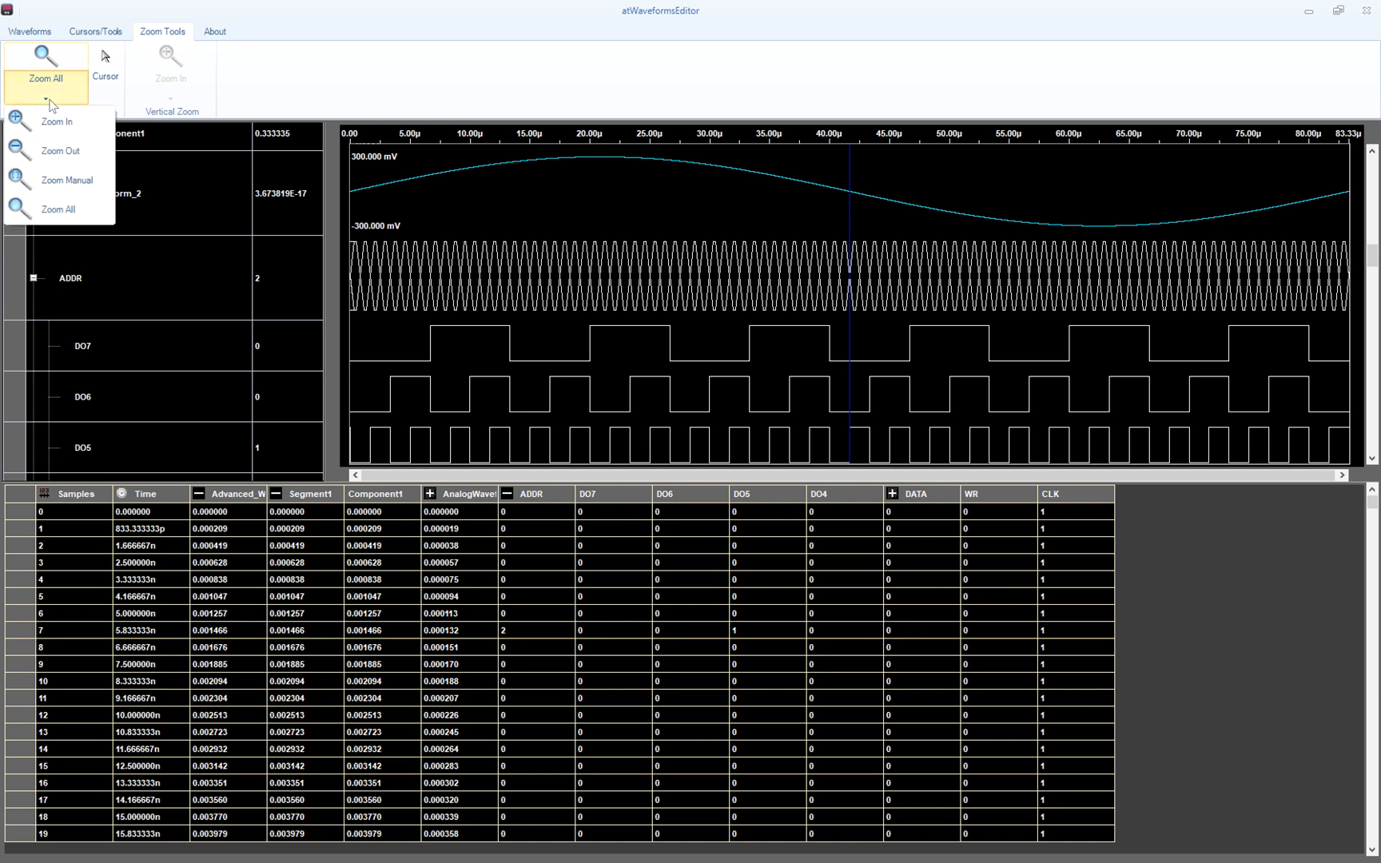
pyautogui.click(70, 180)
pyautogui.moveTo(378, 445); pyautogui.dragTo(345, 446)
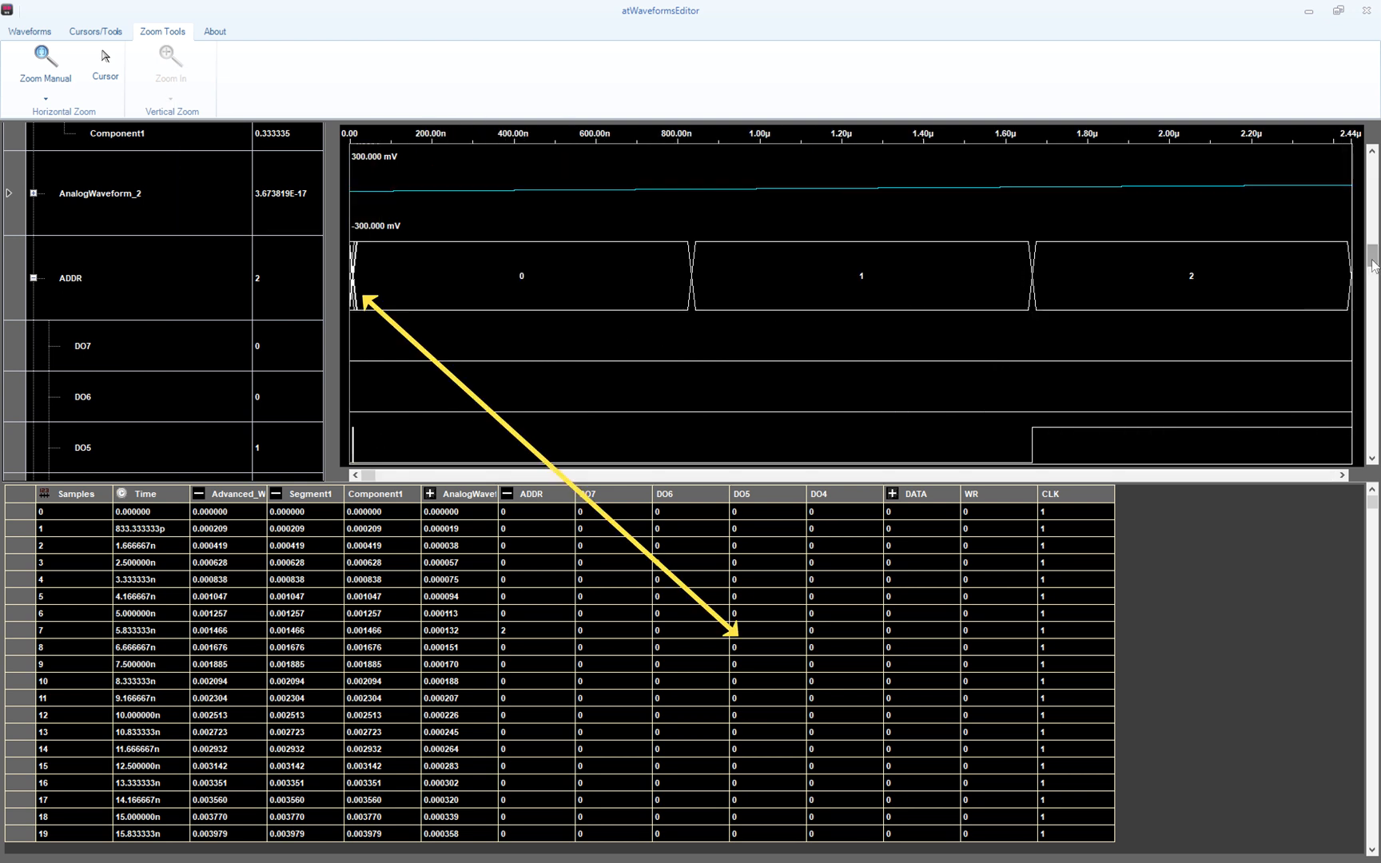
pyautogui.moveTo(1369, 264); pyautogui.dragTo(1368, 164)
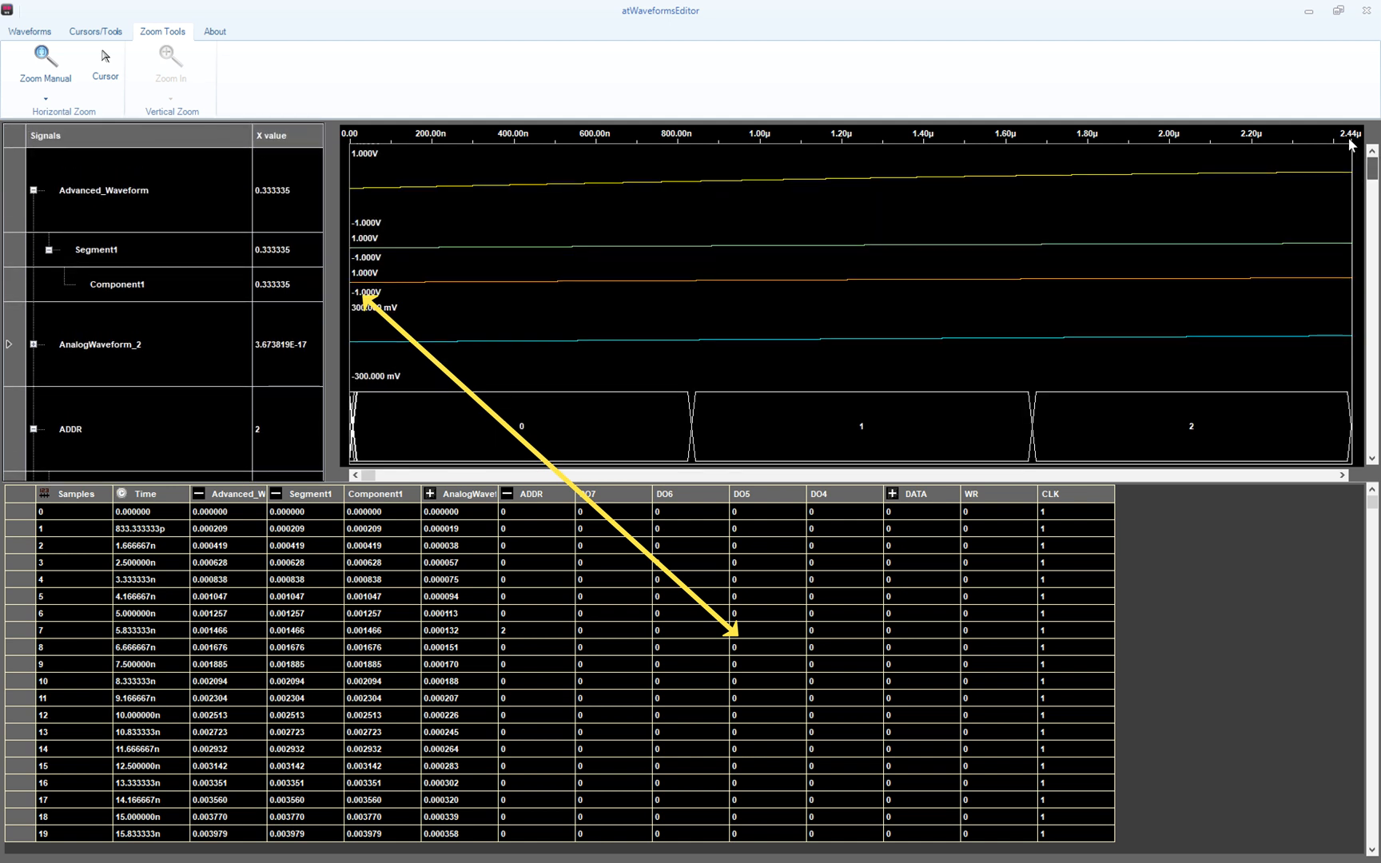
# Step: Zoom the waveforms out horizontally in steps until the time axis spans about 18.2 µs
pyautogui.click(45, 97)
pyautogui.click(55, 158)
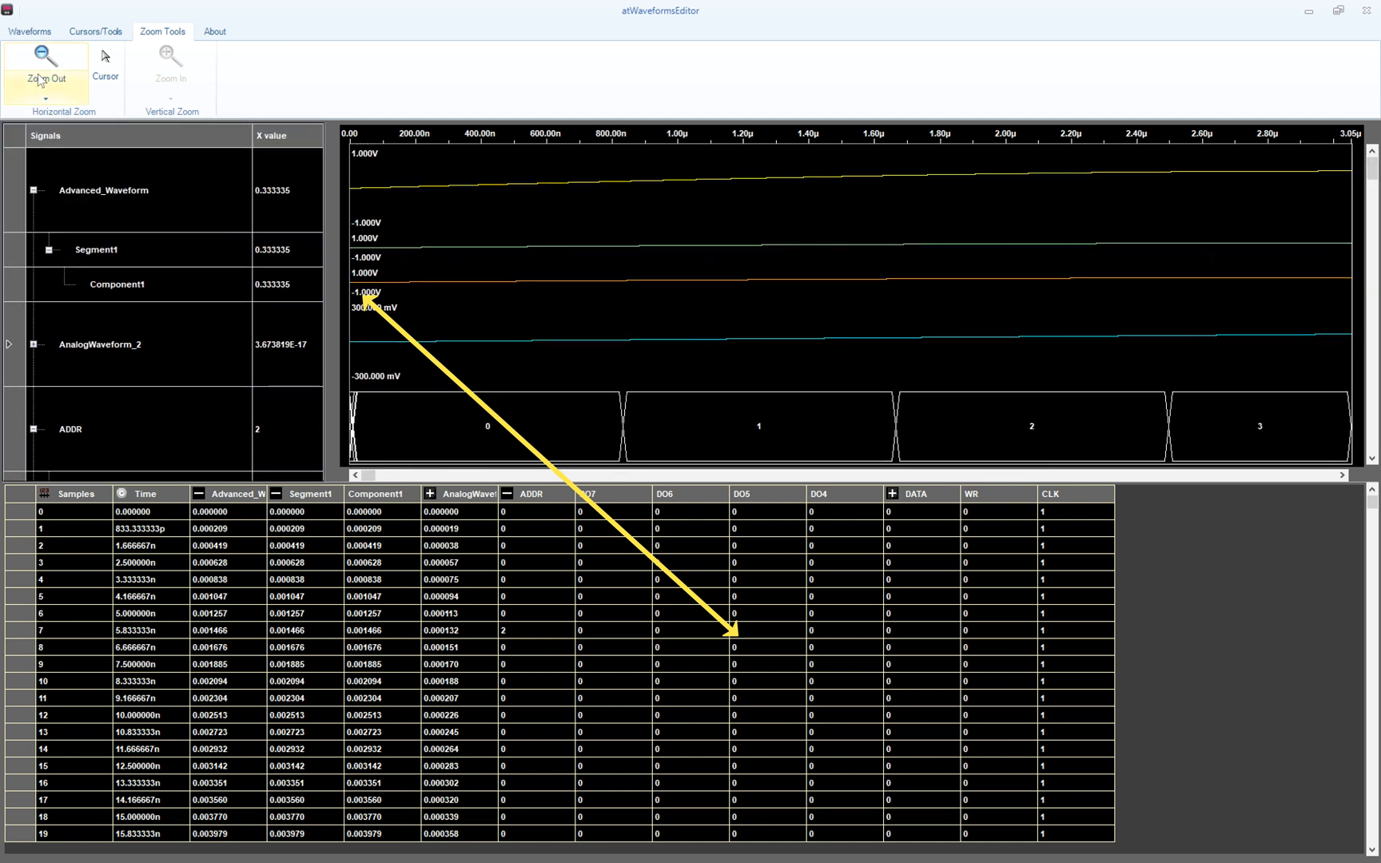
pyautogui.click(44, 64)
pyautogui.click(45, 61)
pyautogui.click(45, 61)
pyautogui.click(44, 61)
pyautogui.click(45, 60)
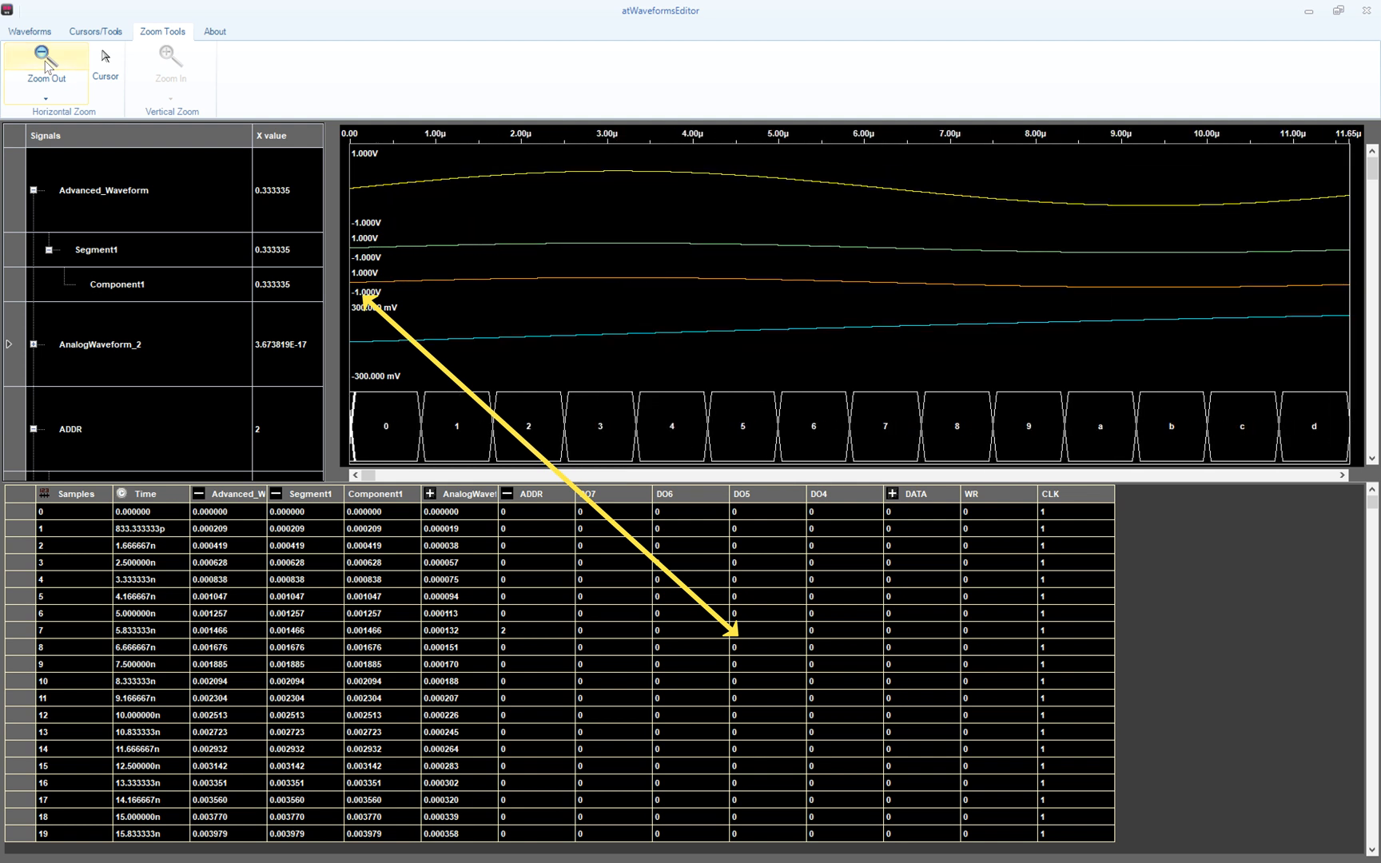
pyautogui.click(45, 61)
pyautogui.click(45, 60)
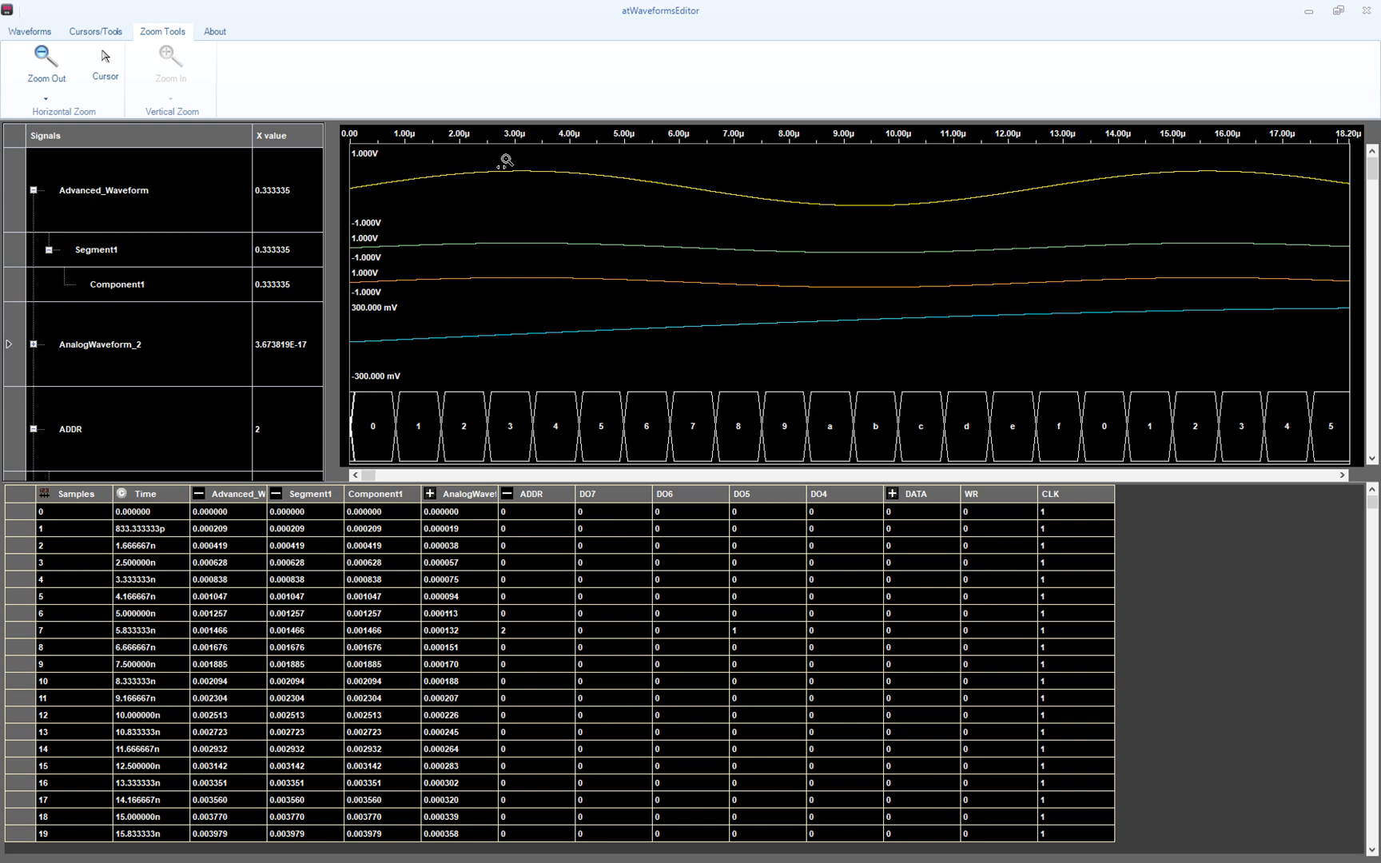
# Step: Select a short section around the first peak of Advanced_Waveform with the Cursor tool and set its sample 3,268 to 2
pyautogui.click(106, 62)
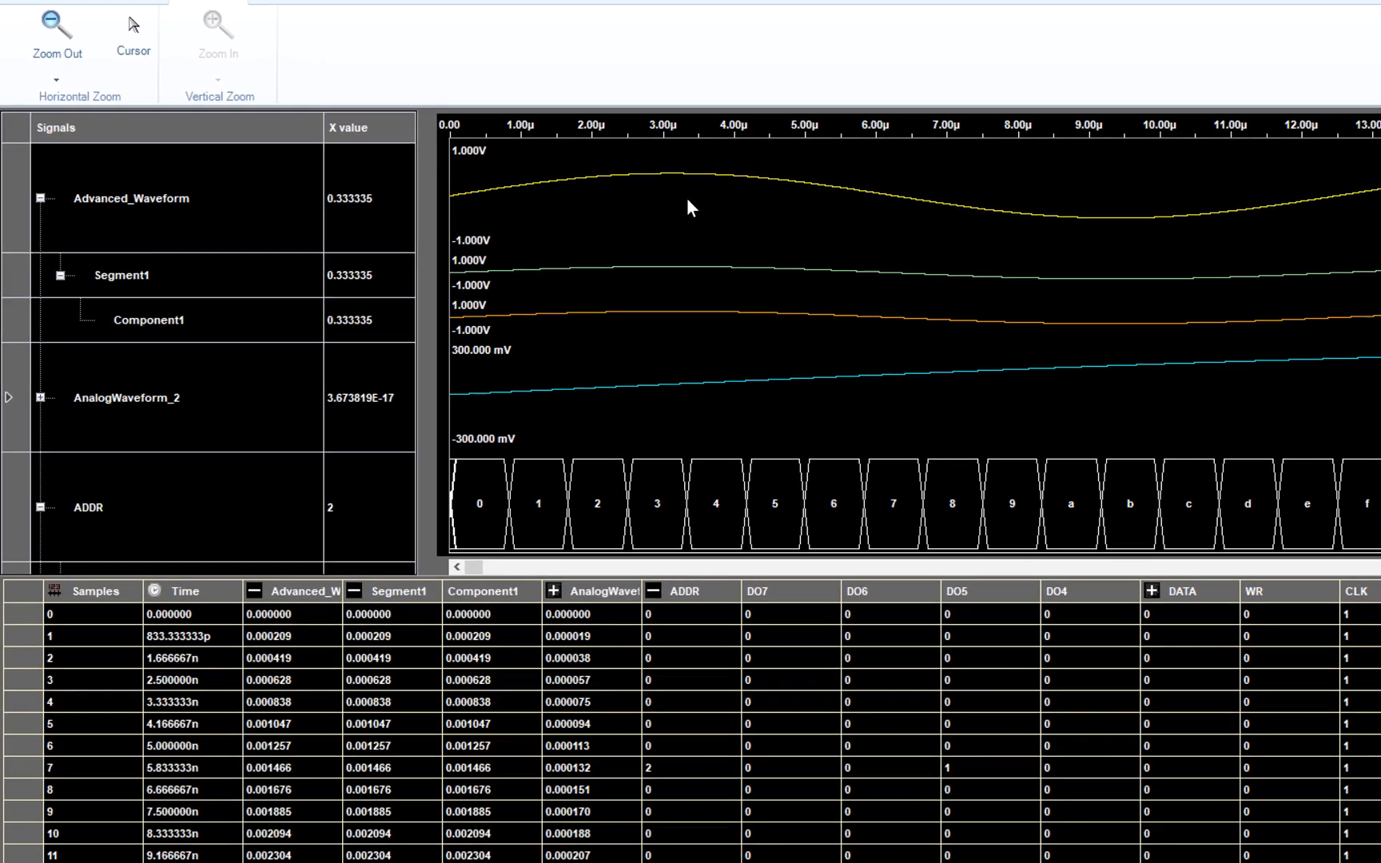
pyautogui.moveTo(644, 203); pyautogui.dragTo(705, 209)
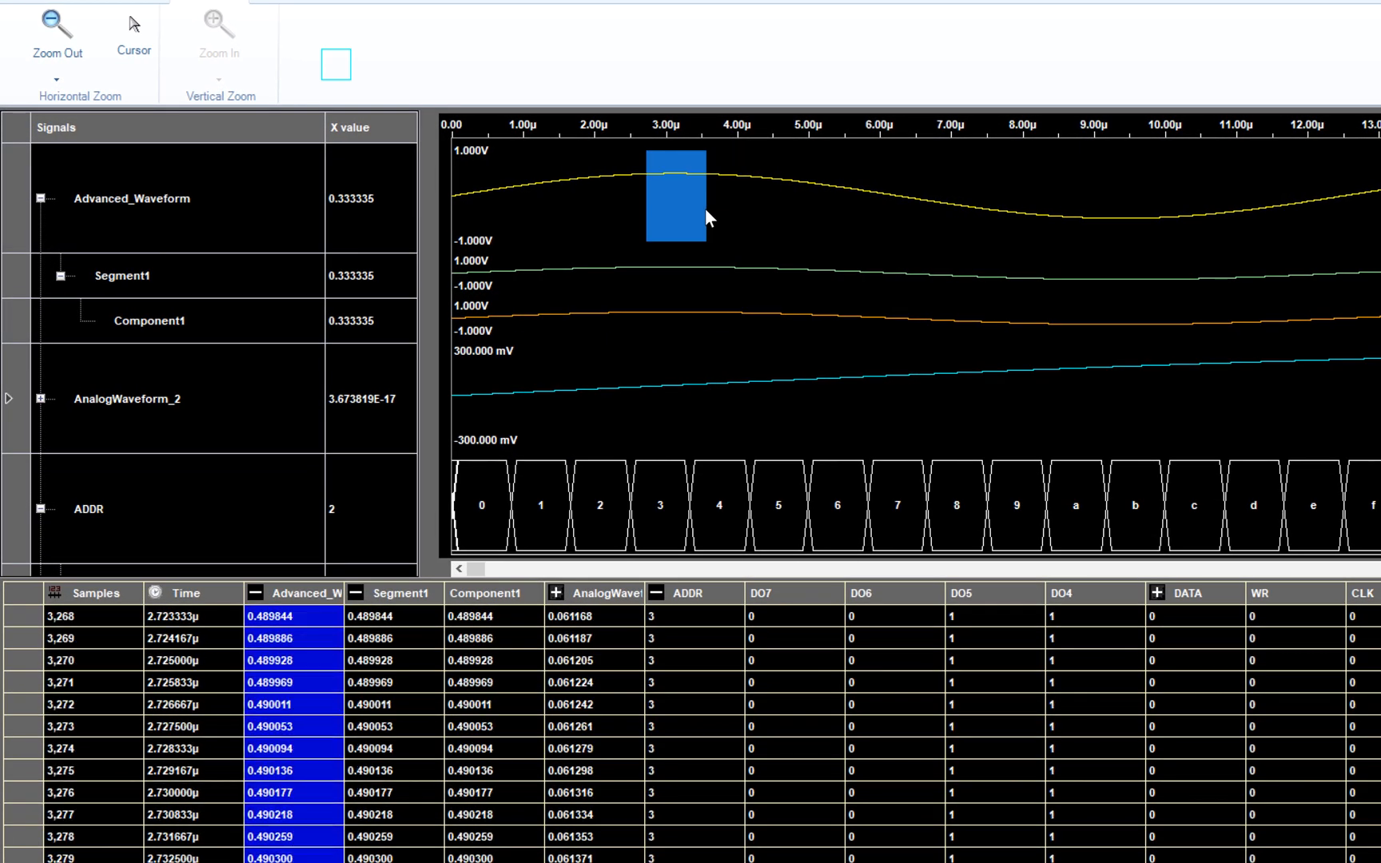
pyautogui.click(286, 621)
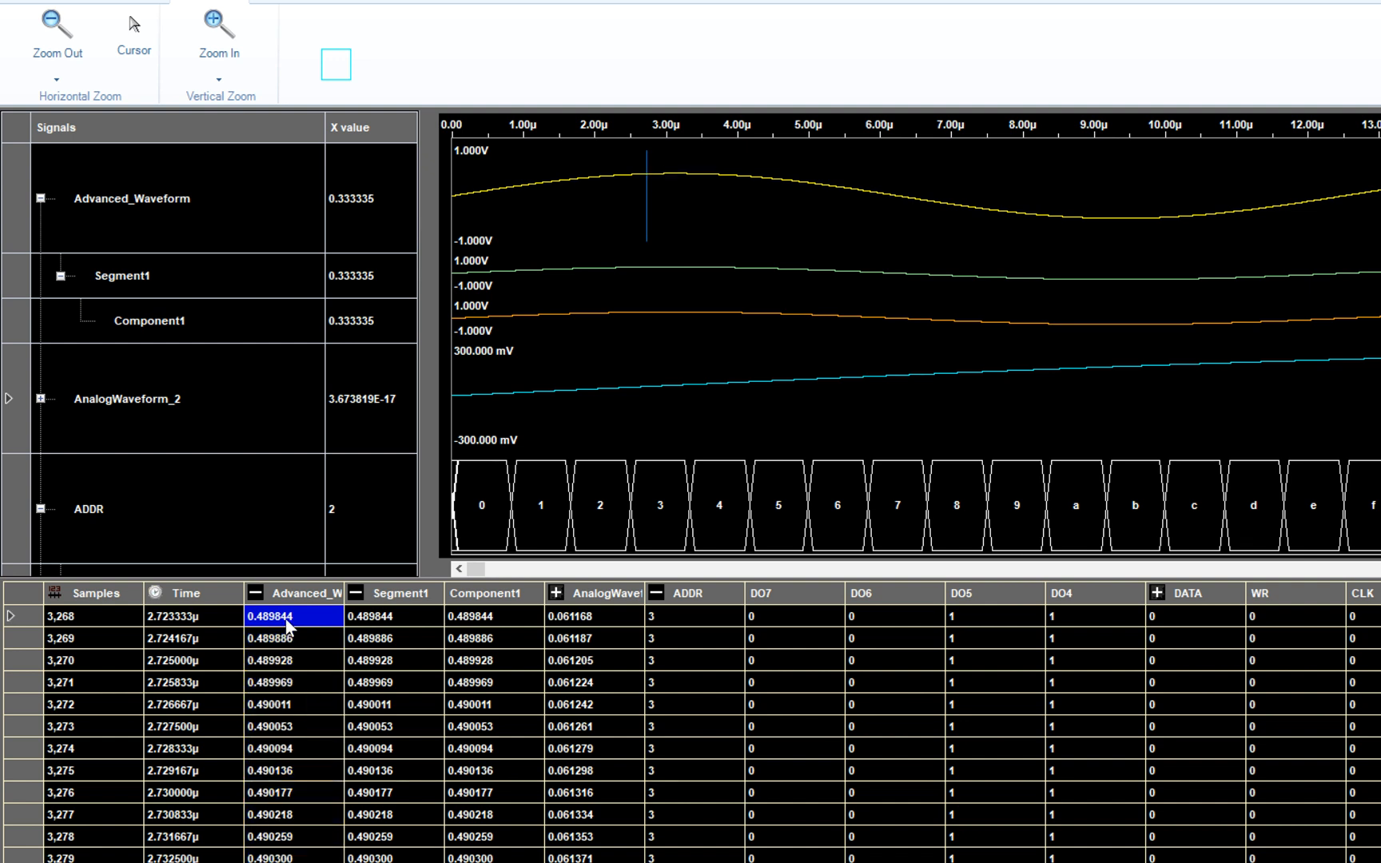
pyautogui.click(286, 621)
pyautogui.write('2')
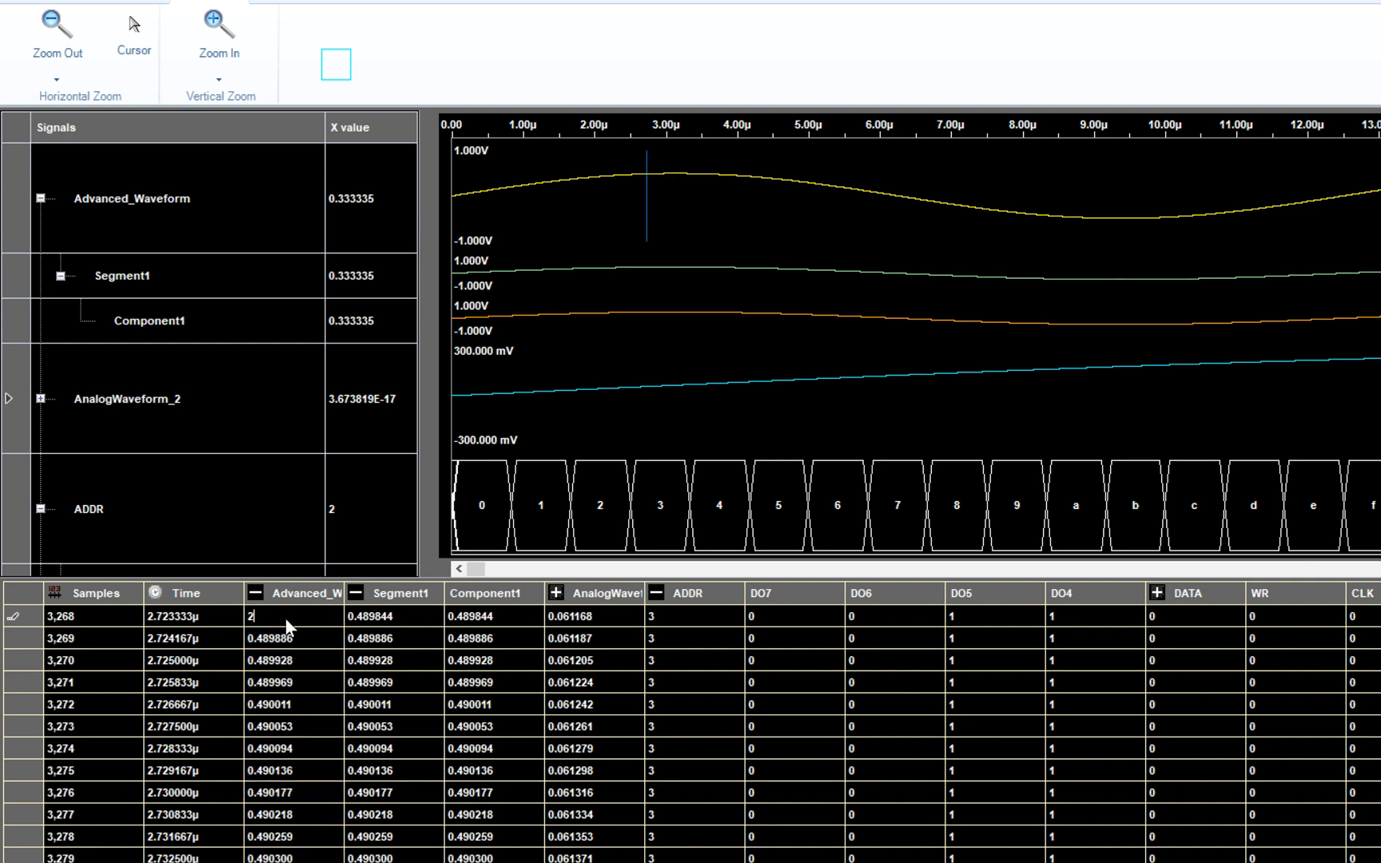
pyautogui.press('Return')
# Step: Set the Advanced_Waveform value at sample 3,269 to 2
pyautogui.click(292, 646)
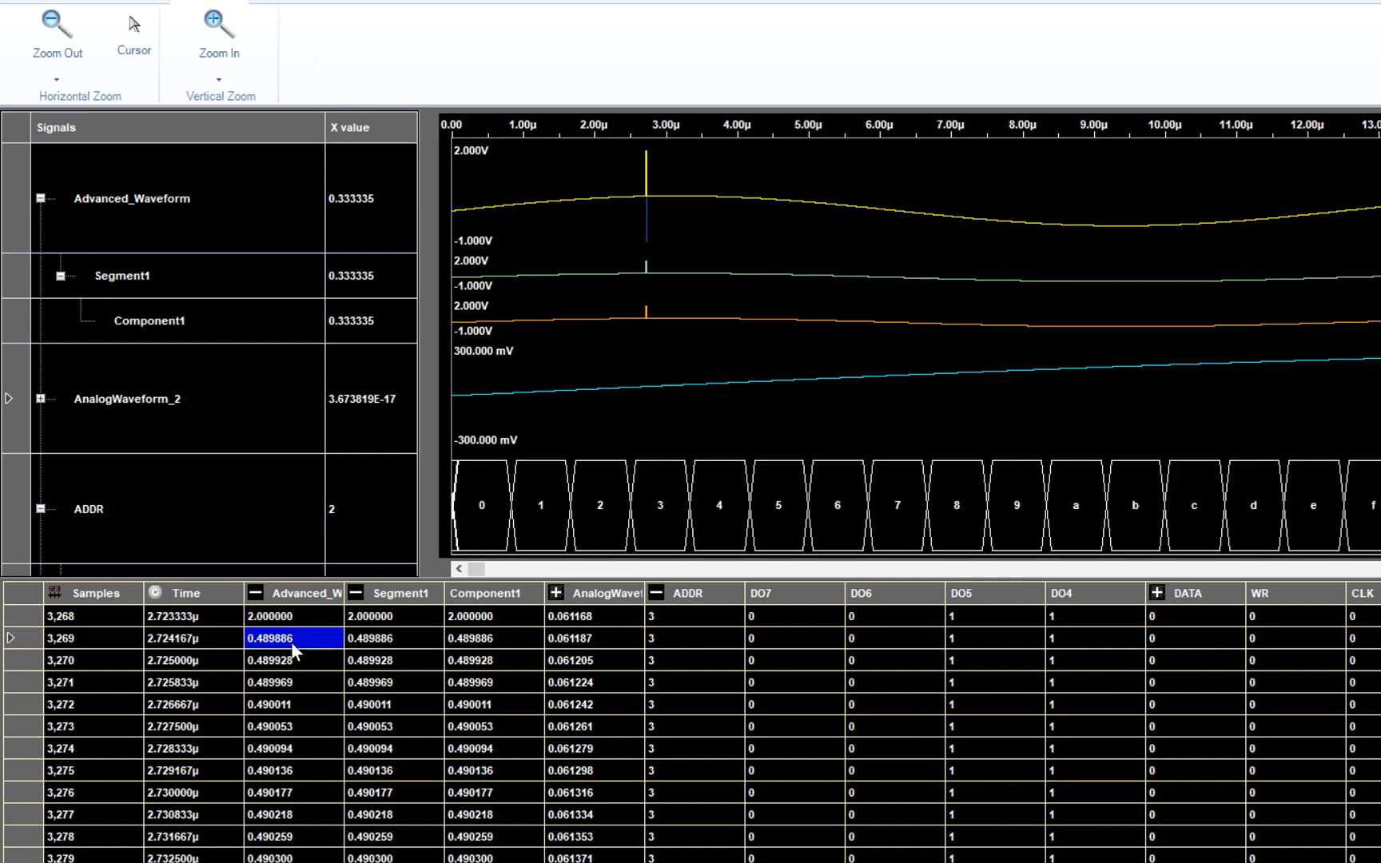
pyautogui.click(293, 644)
pyautogui.write('2')
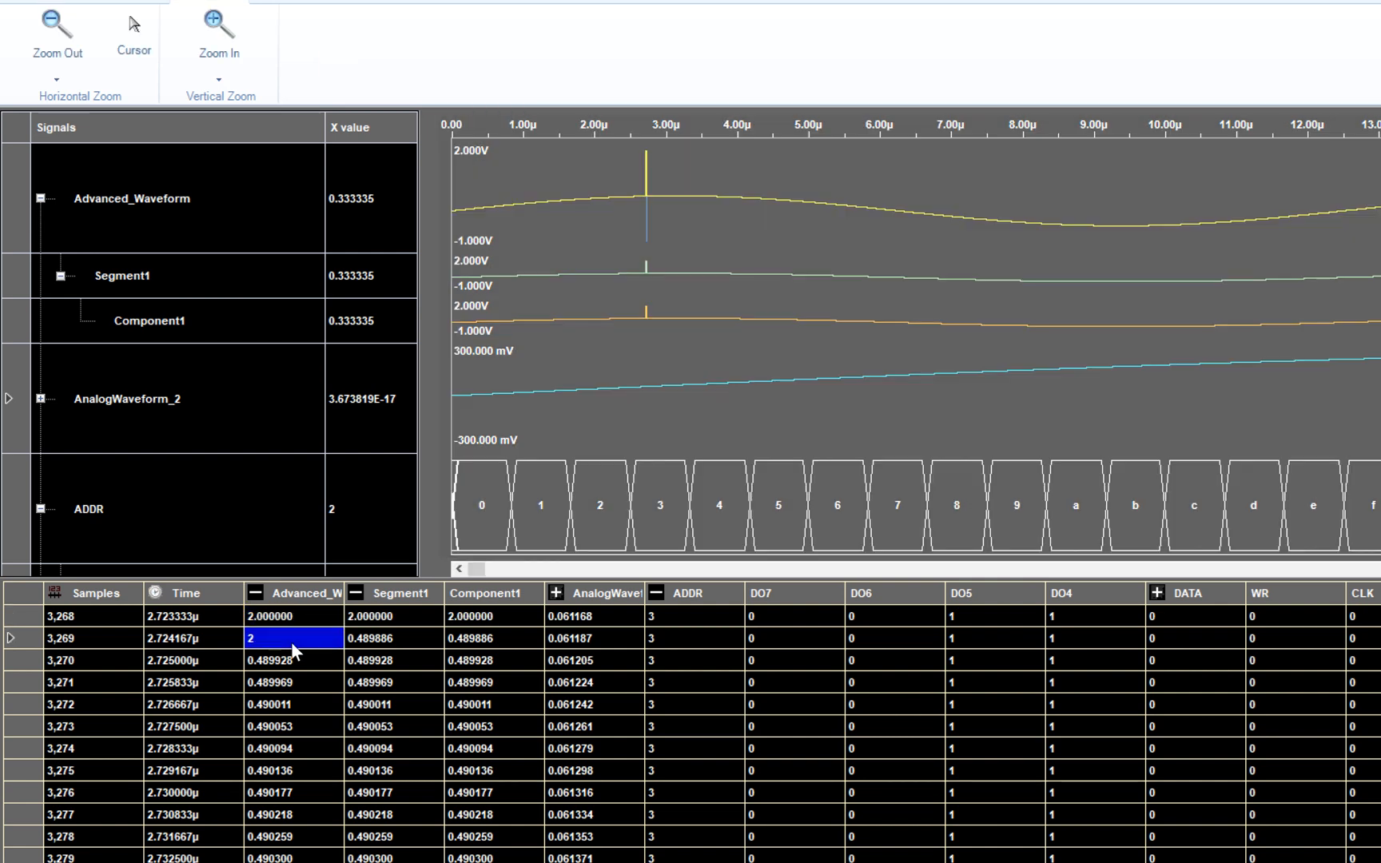
# Step: Set the Advanced_Waveform value at sample 3,270 to 2
pyautogui.press('Return')
pyautogui.click(289, 667)
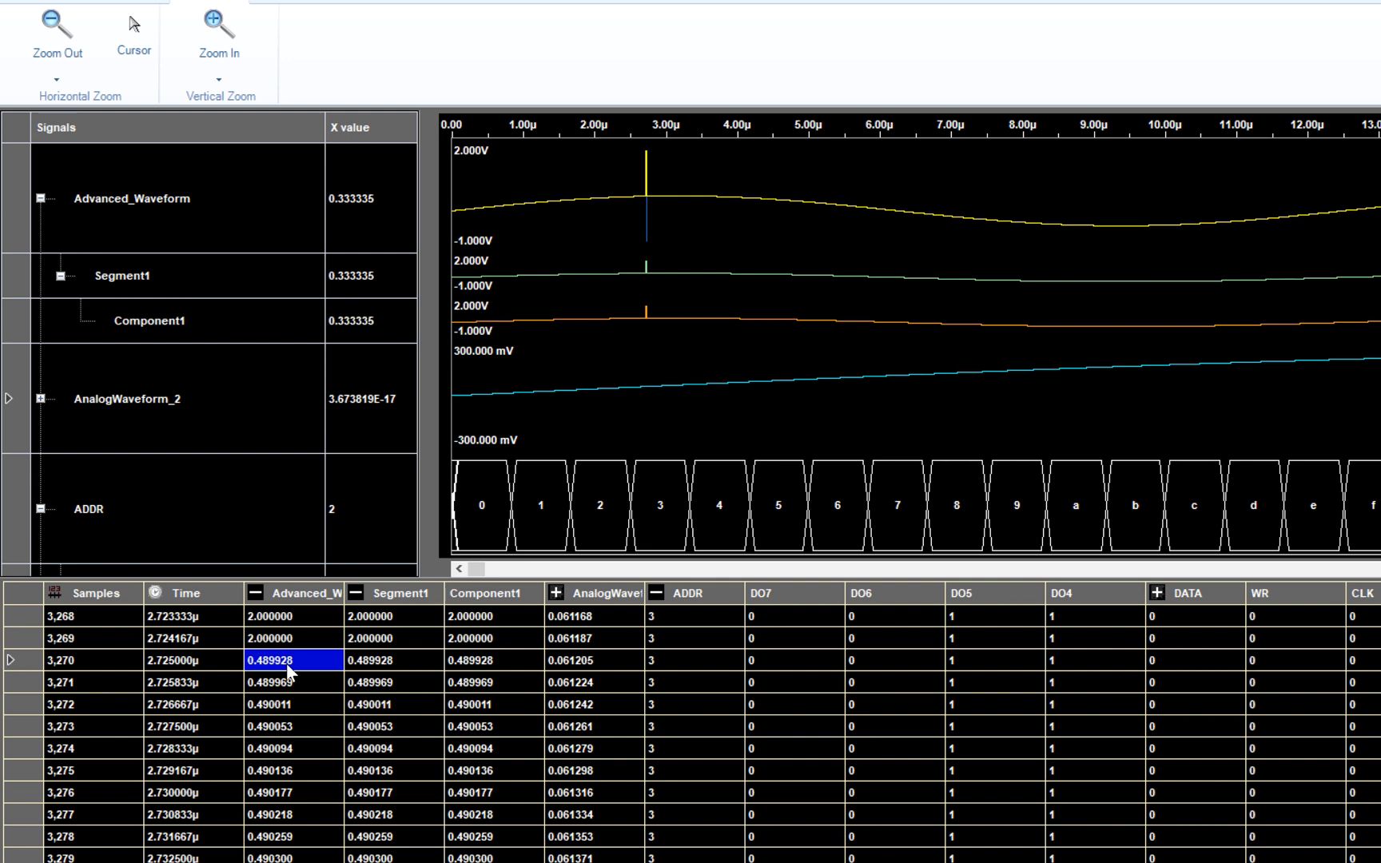
pyautogui.click(287, 670)
pyautogui.write('2')
pyautogui.press('Return')
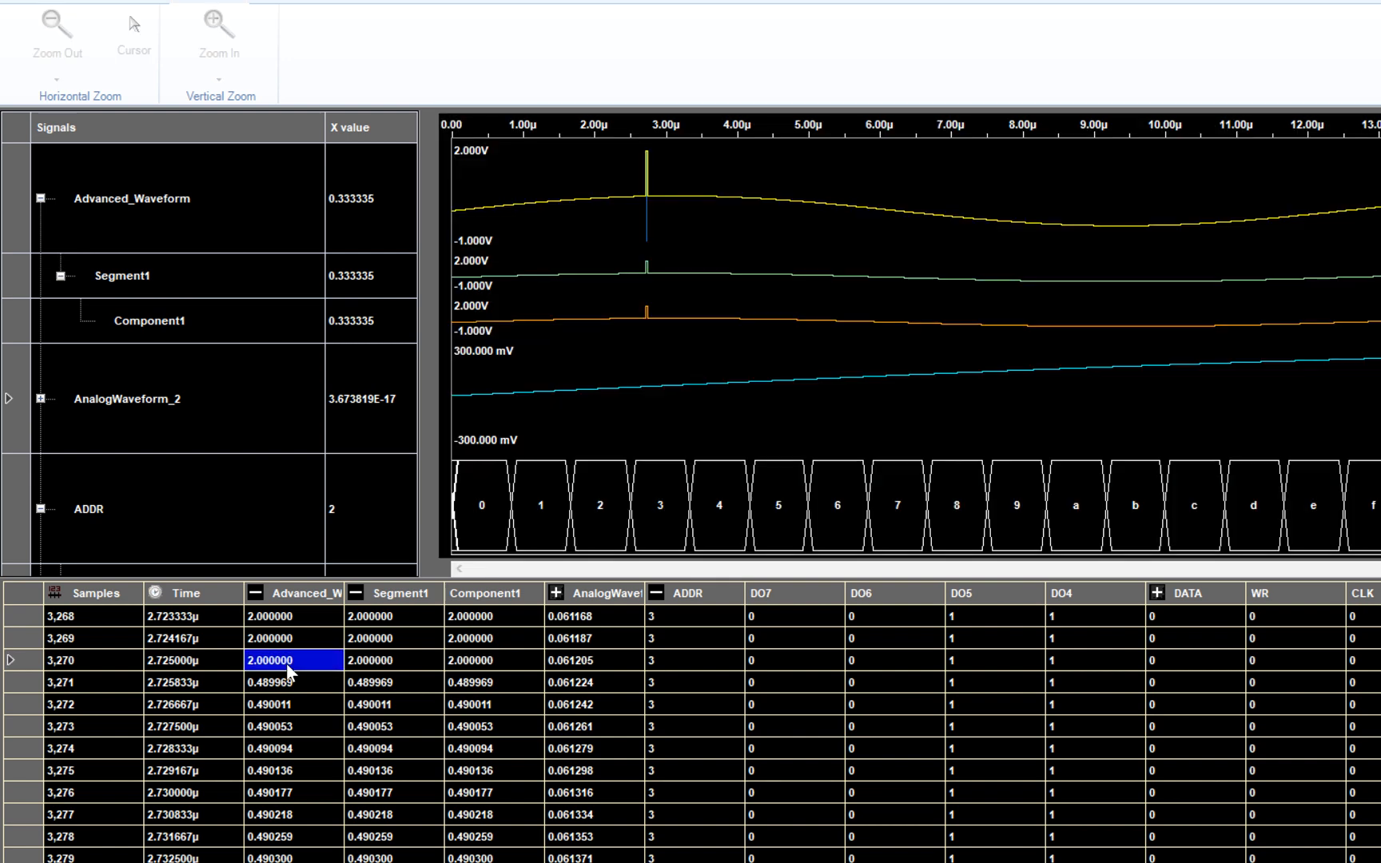
# Step: Set the Advanced_Waveform value at sample 3,271 to 2
pyautogui.click(279, 682)
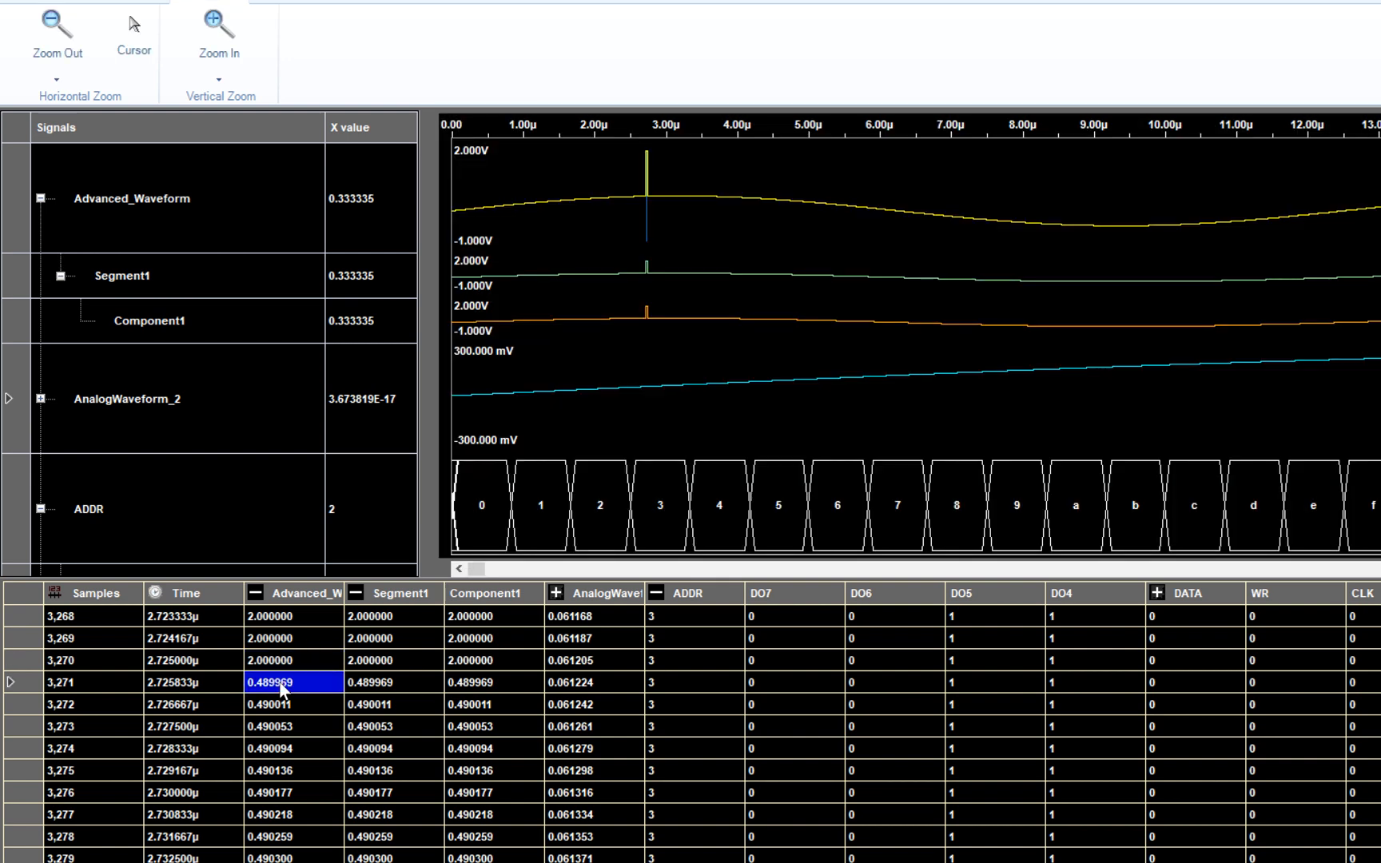
pyautogui.click(279, 682)
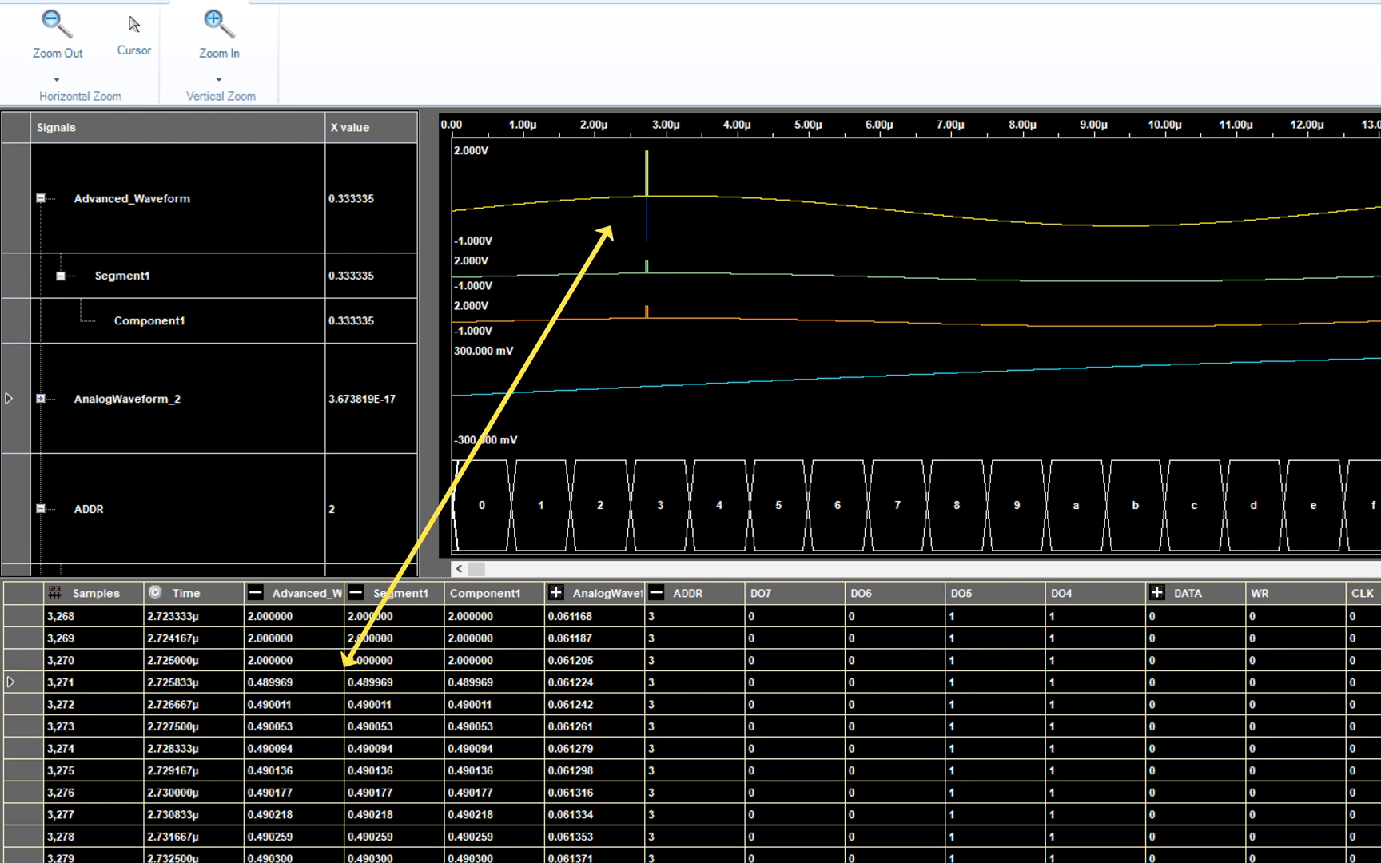
pyautogui.moveTo(293, 682); pyautogui.dragTo(210, 671)
pyautogui.write('2')
pyautogui.press('Return')
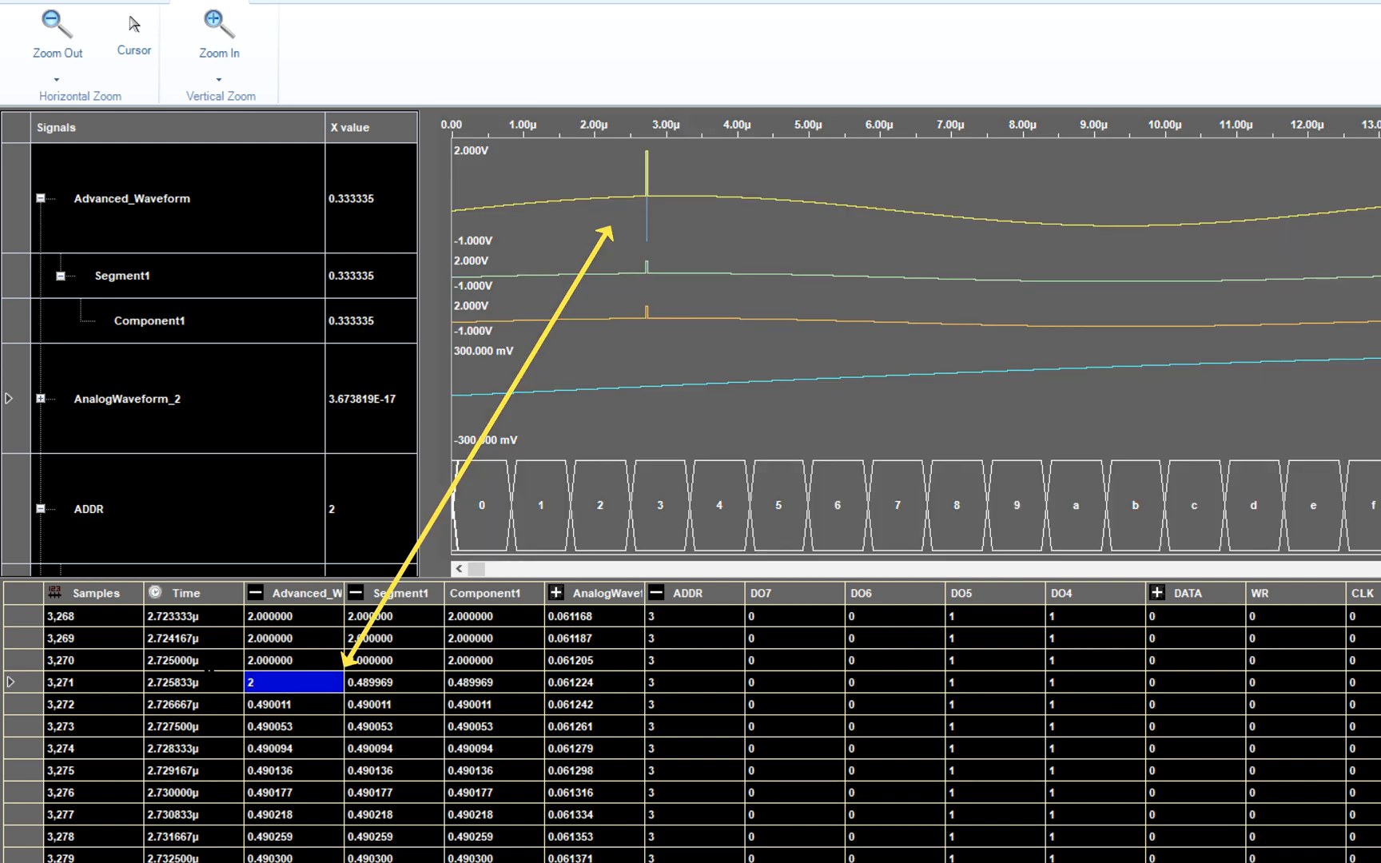
# Step: Set the Advanced_Waveform values at samples 3,276 and 3,277 to -2
pyautogui.click(274, 793)
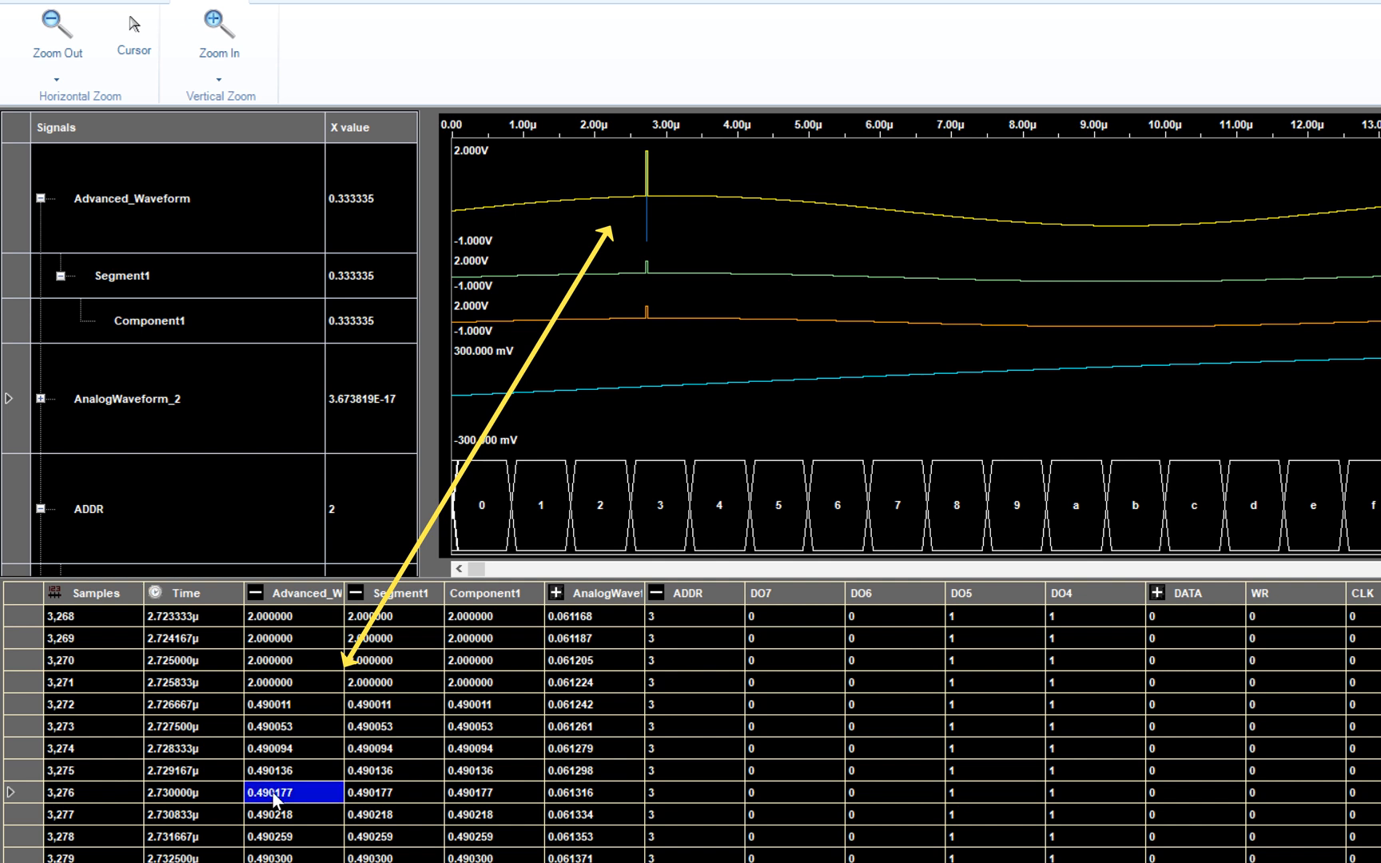
pyautogui.click(274, 793)
pyautogui.write('-2')
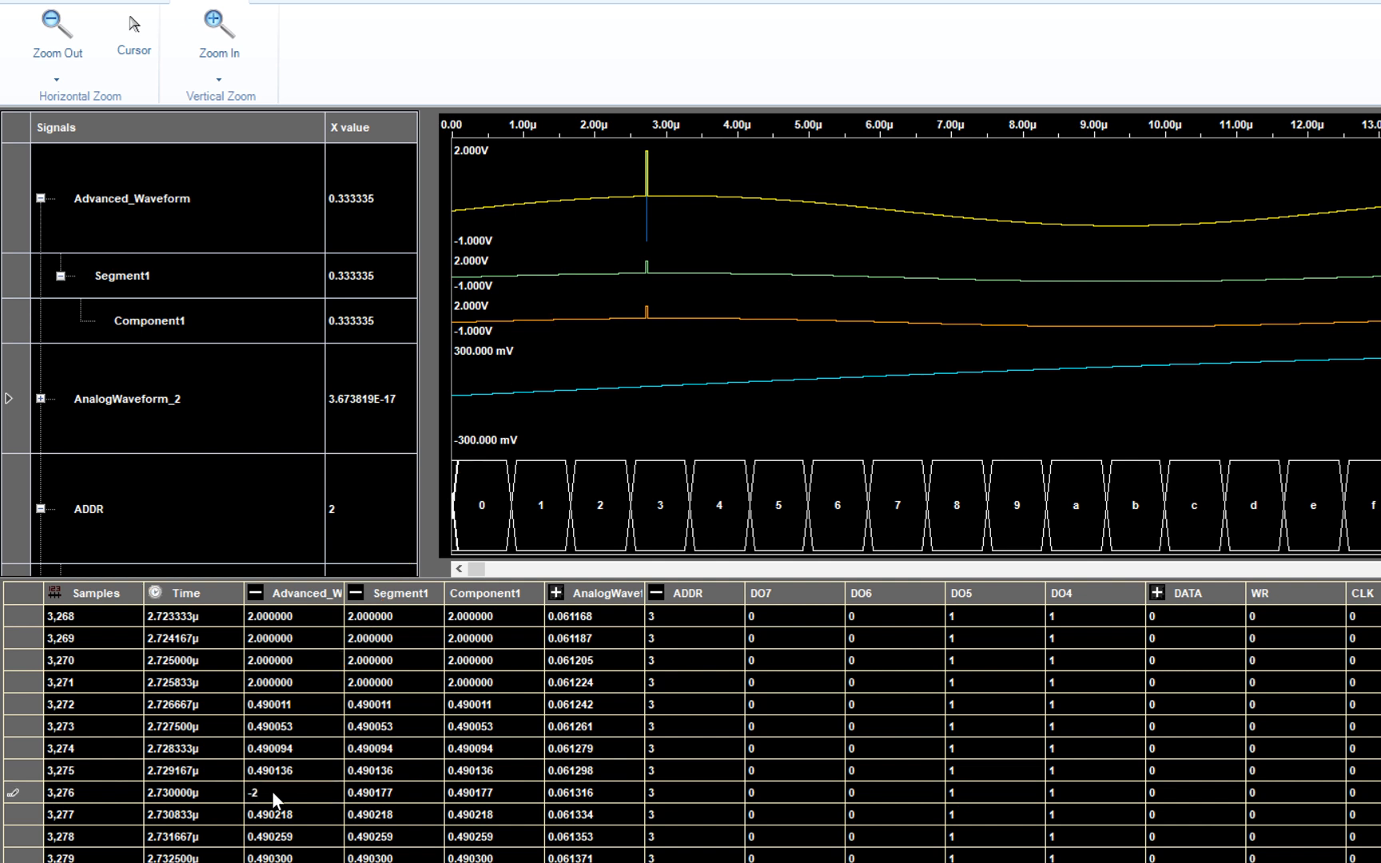
pyautogui.press('Return')
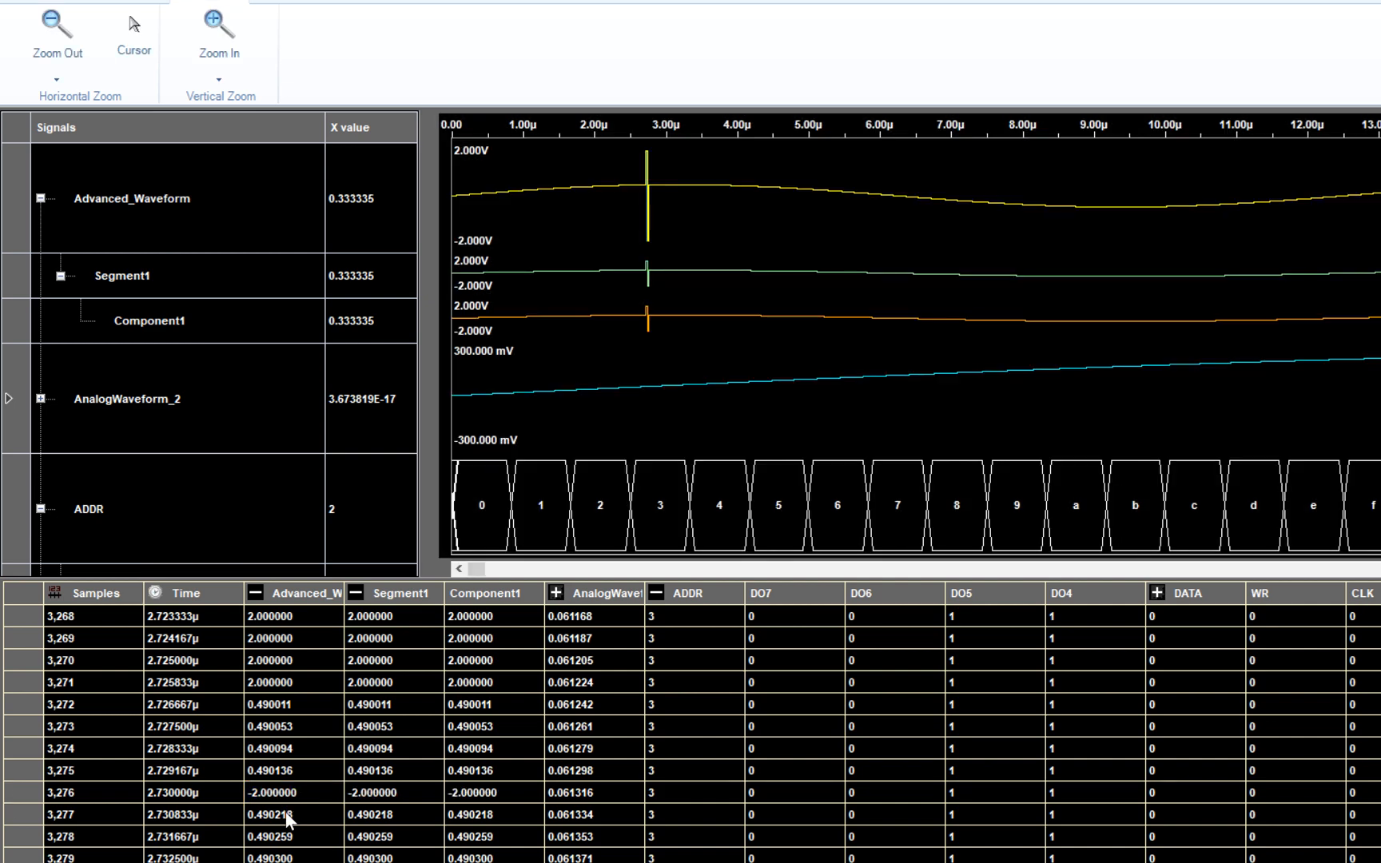
pyautogui.click(288, 815)
pyautogui.click(288, 816)
pyautogui.write('-2')
pyautogui.press('Return')
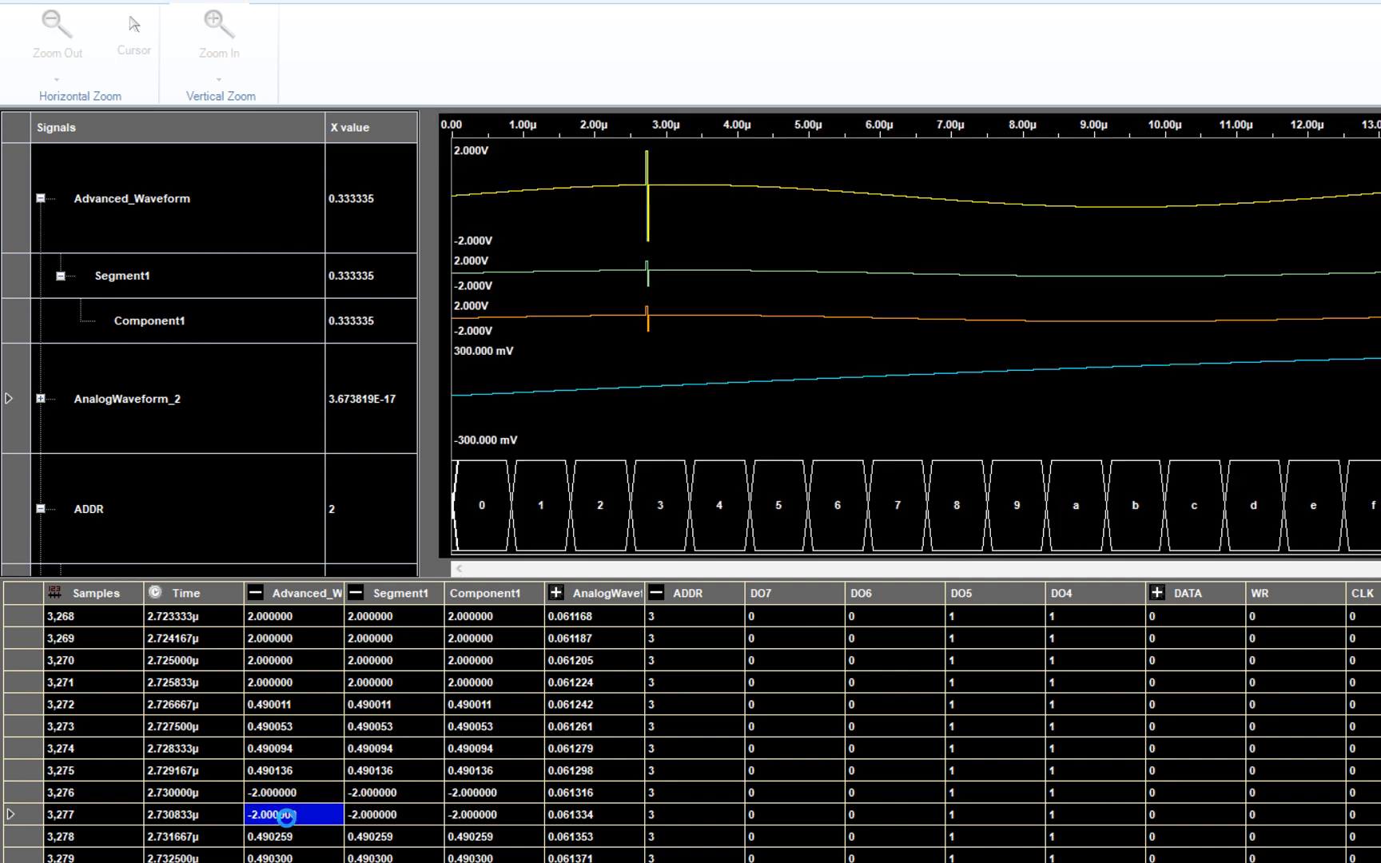
# Step: Set the Advanced_Waveform value at sample 3,278 to -2 and at sample 3,279 to 2
pyautogui.click(284, 843)
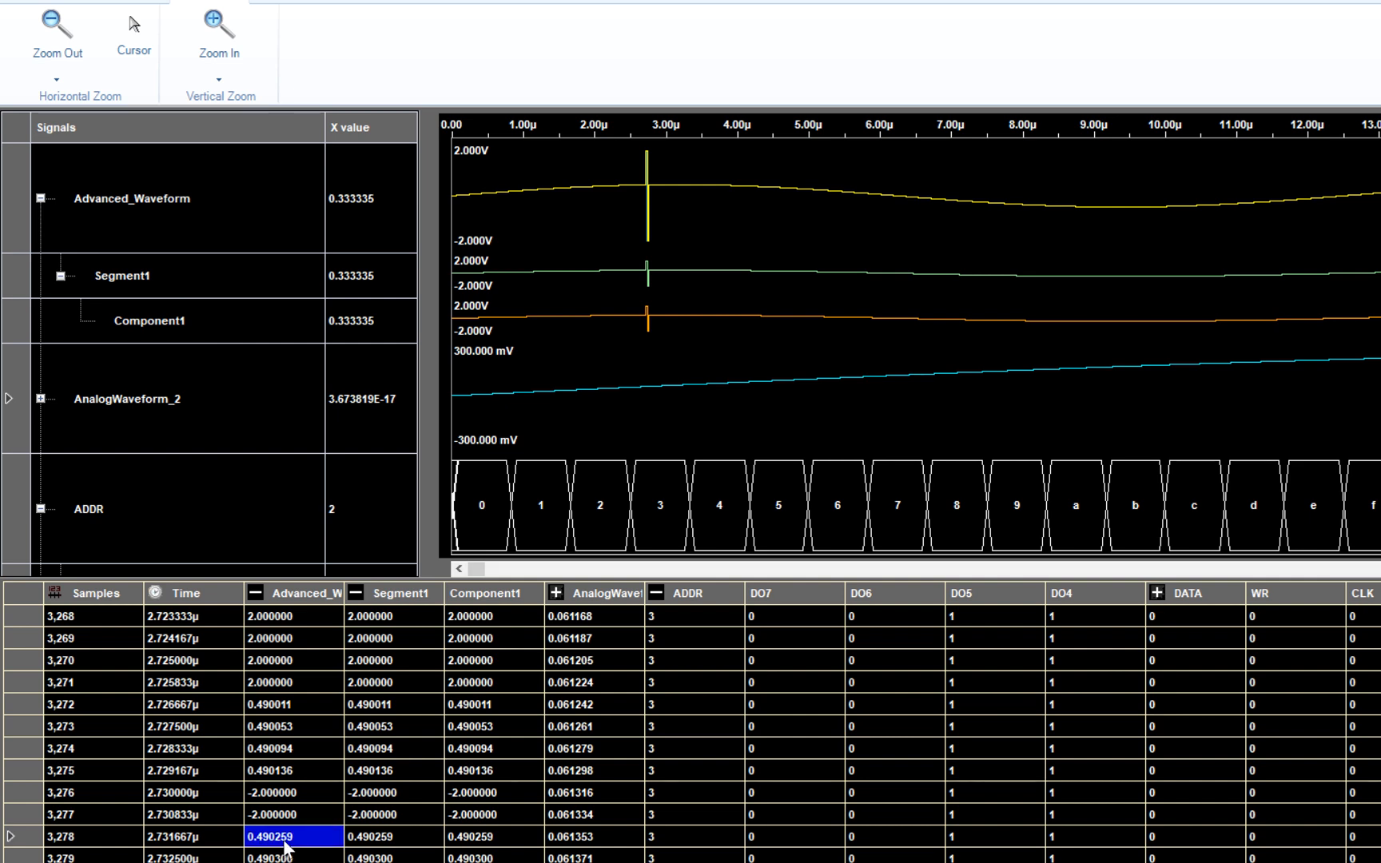
pyautogui.write('-2')
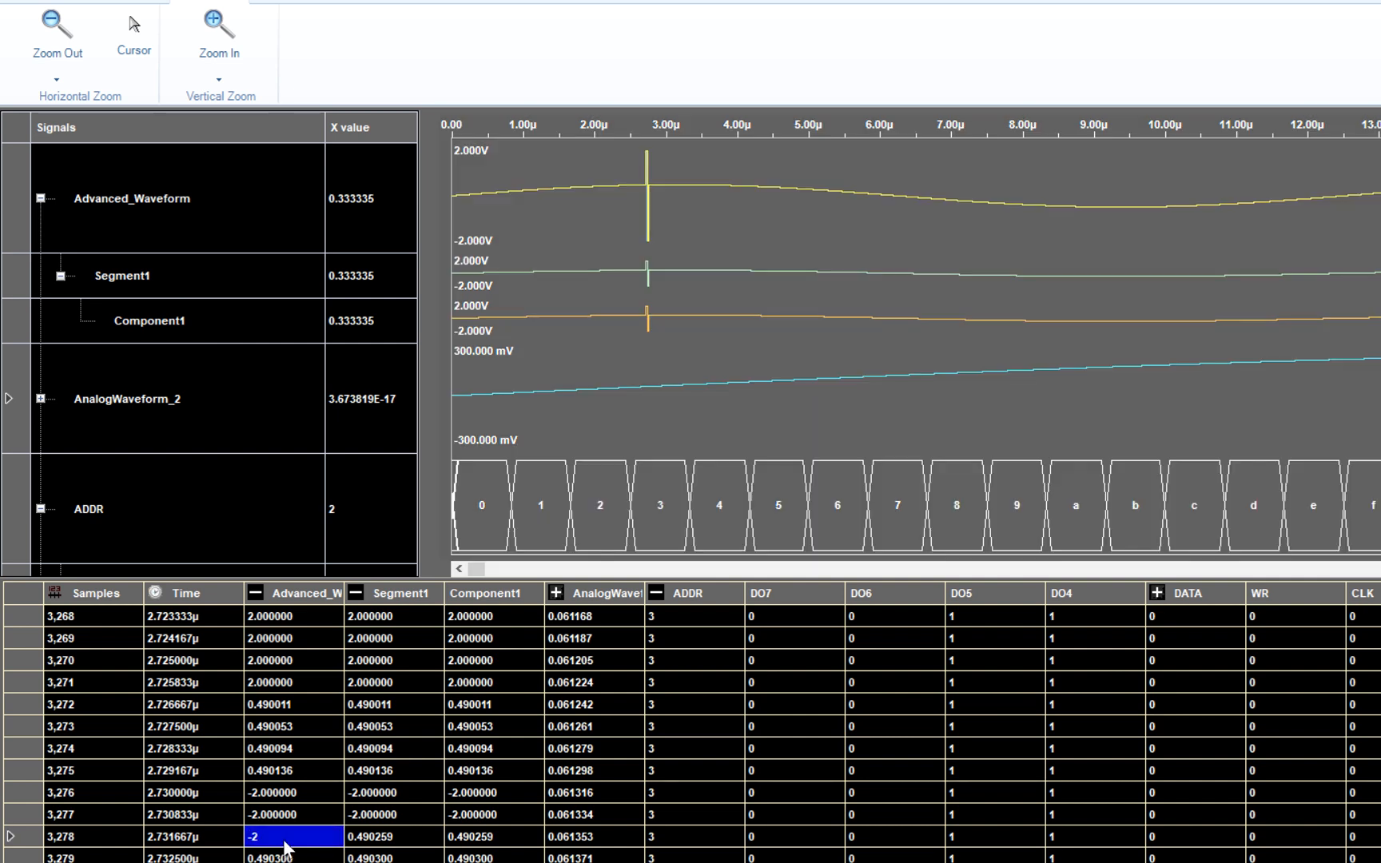
pyautogui.press('Return')
pyautogui.click(284, 856)
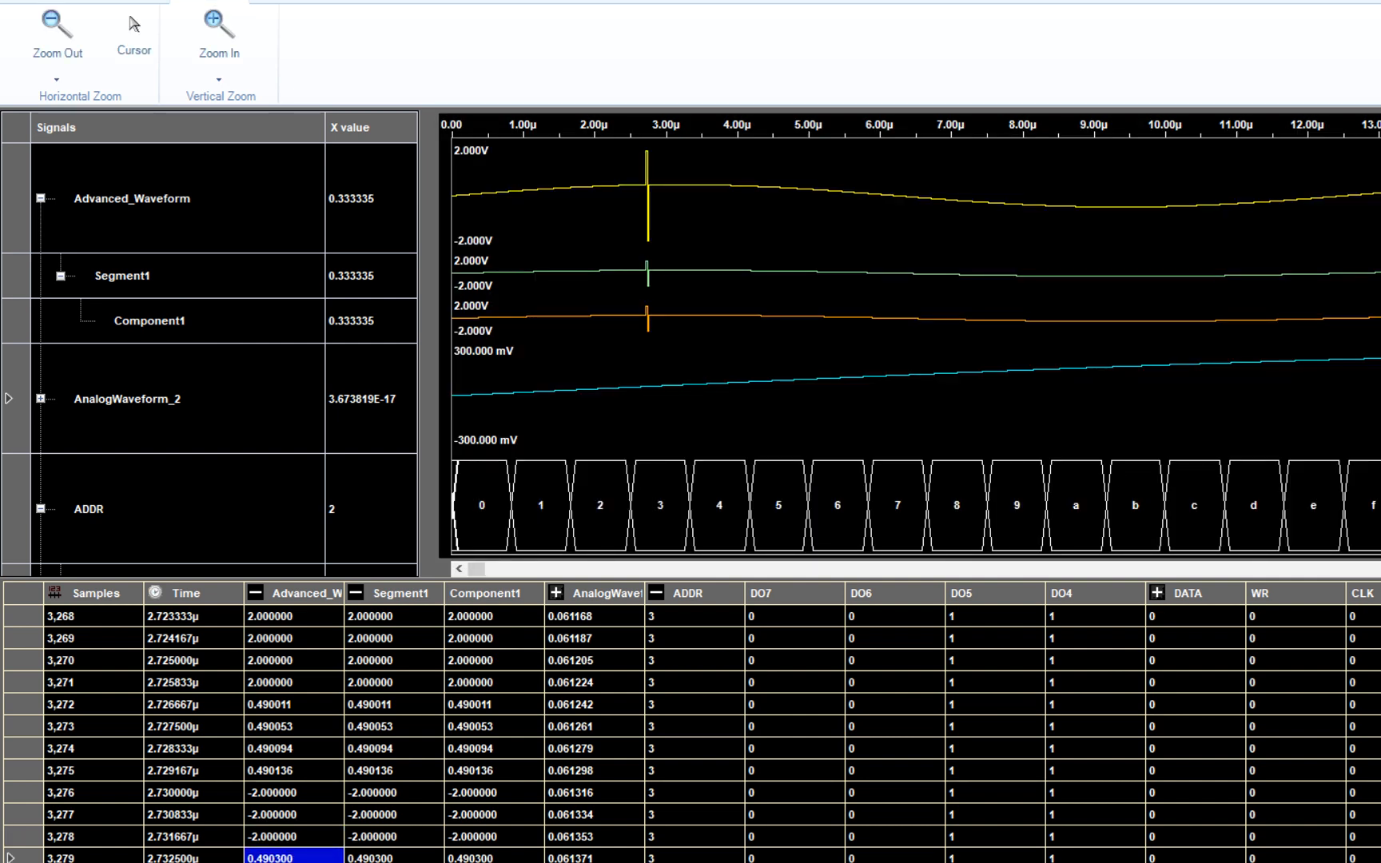
pyautogui.click(285, 857)
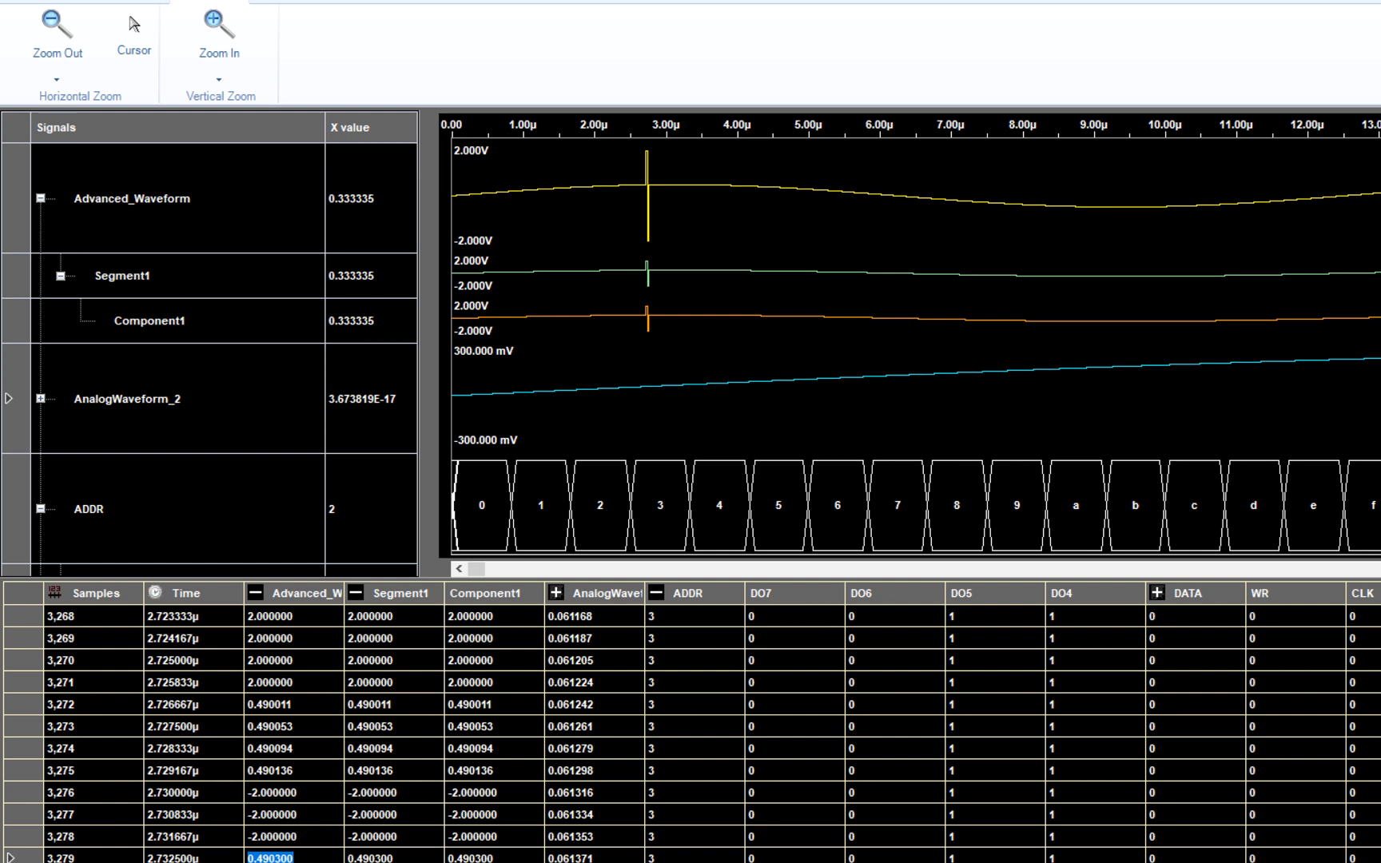
pyautogui.write('2')
pyautogui.press('Return')
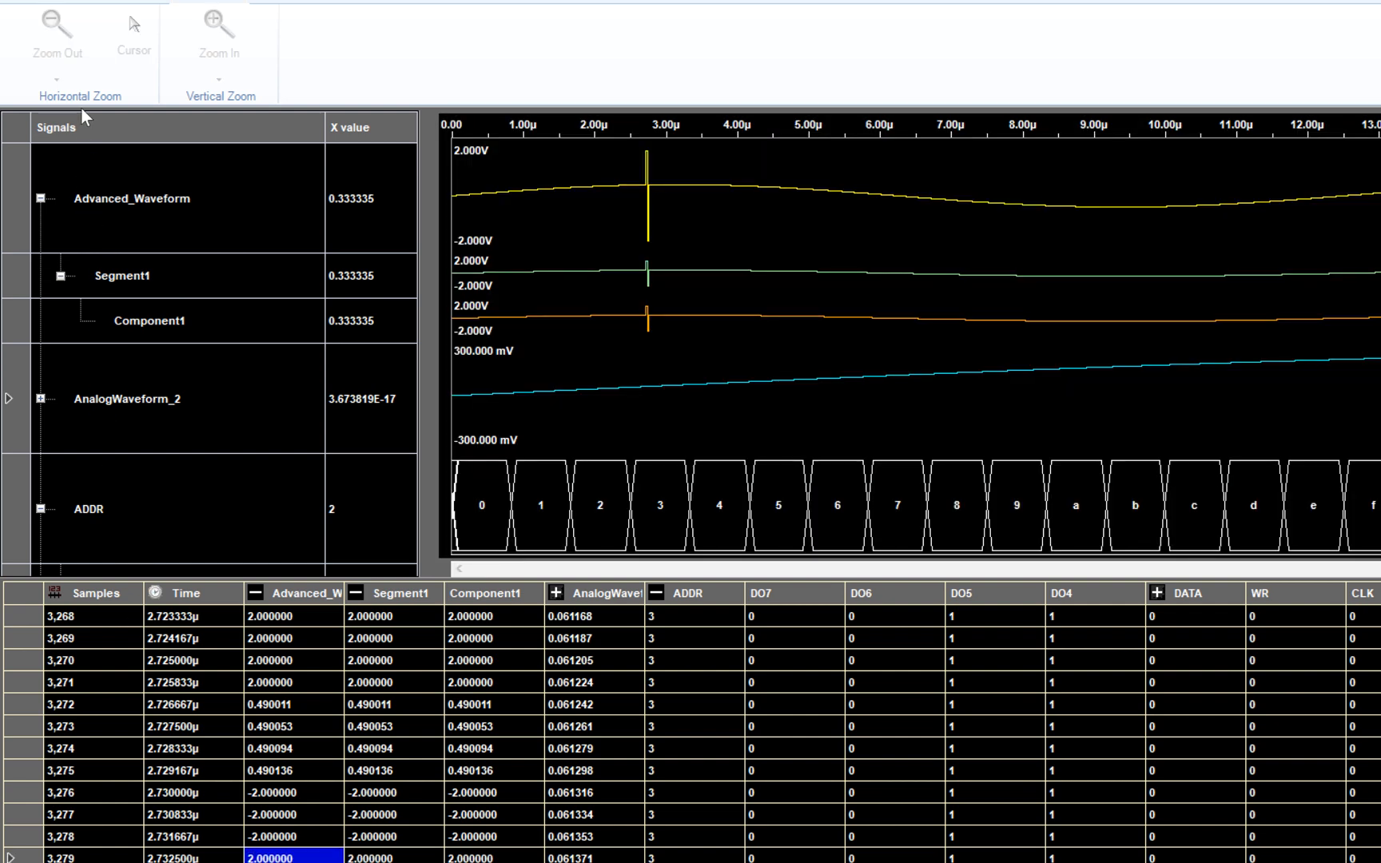
# Step: Use horizontal Zoom Manual to enlarge the edited Advanced_Waveform samples to about 2.68–2.76 µs and inspect the pulses
pyautogui.click(62, 81)
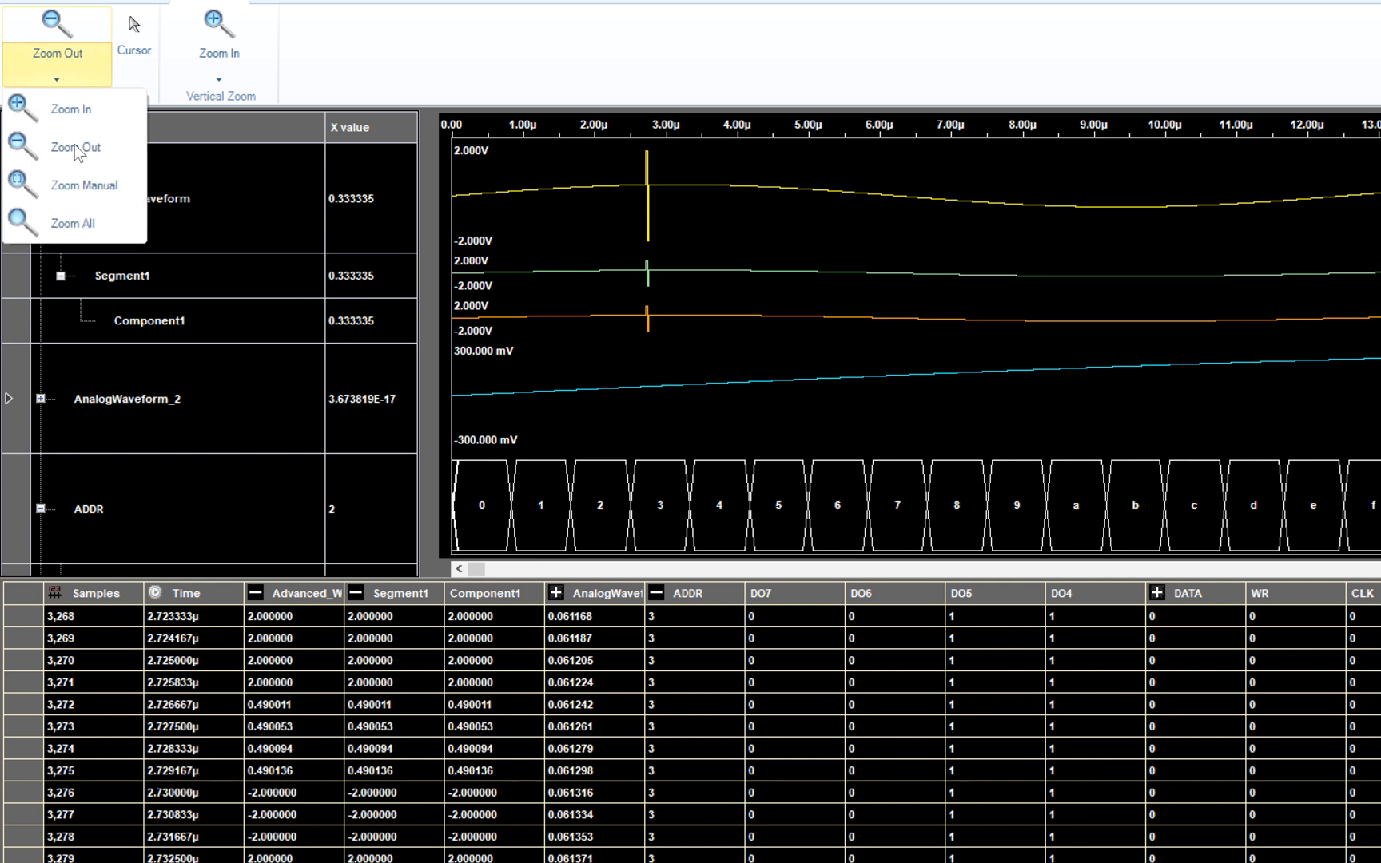
pyautogui.click(96, 184)
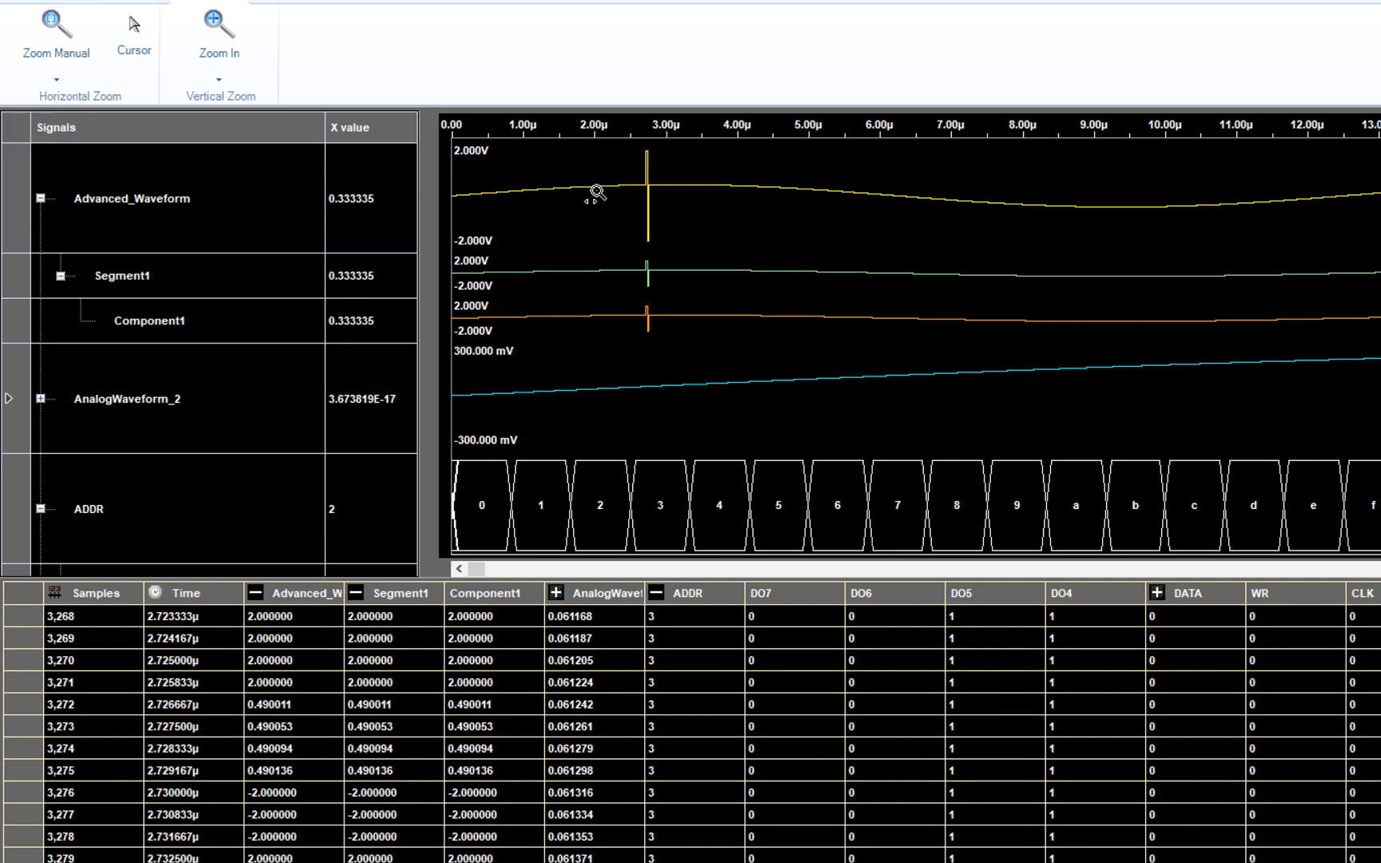
pyautogui.moveTo(620, 196); pyautogui.dragTo(689, 213)
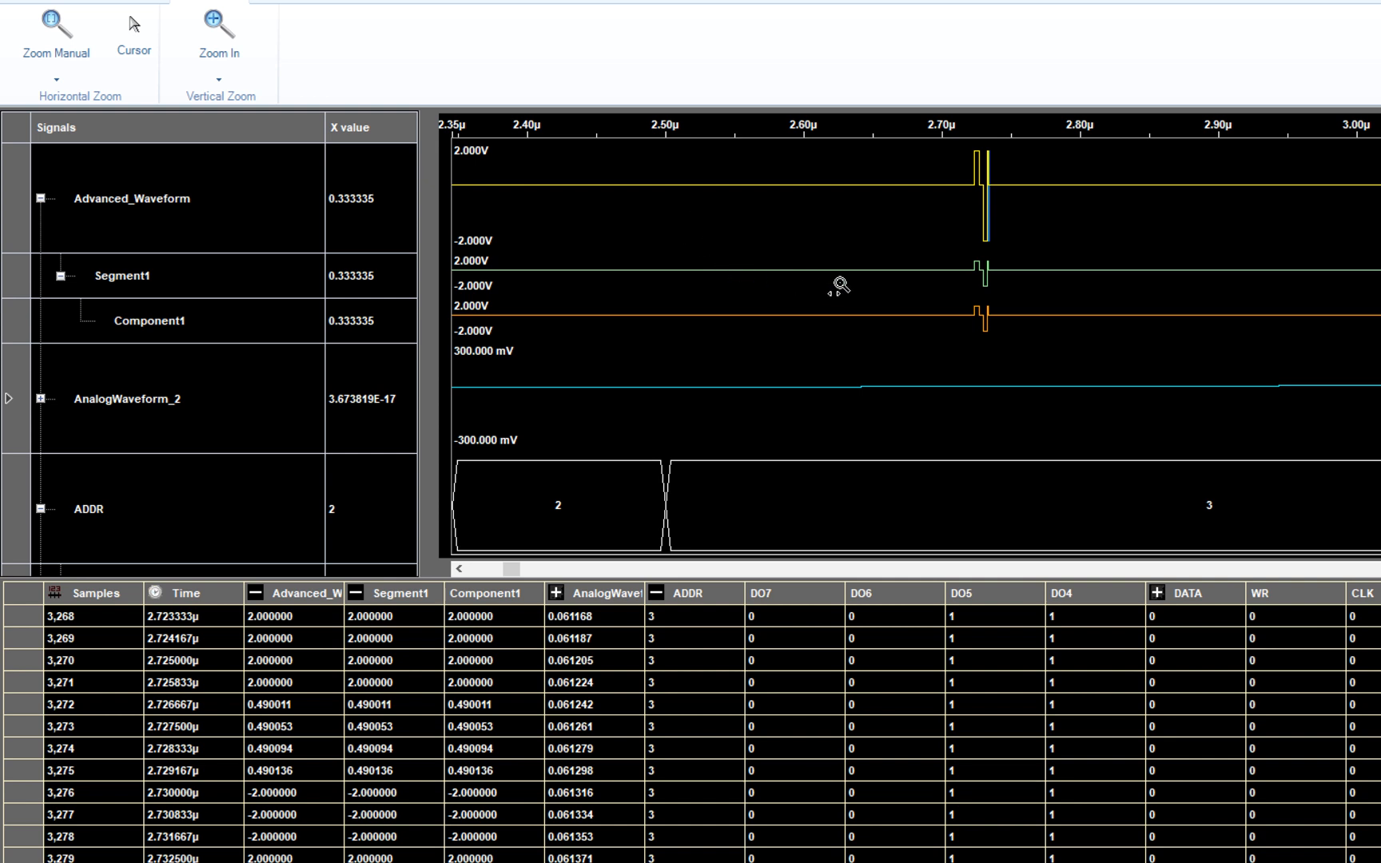
pyautogui.moveTo(919, 209); pyautogui.dragTo(1074, 242)
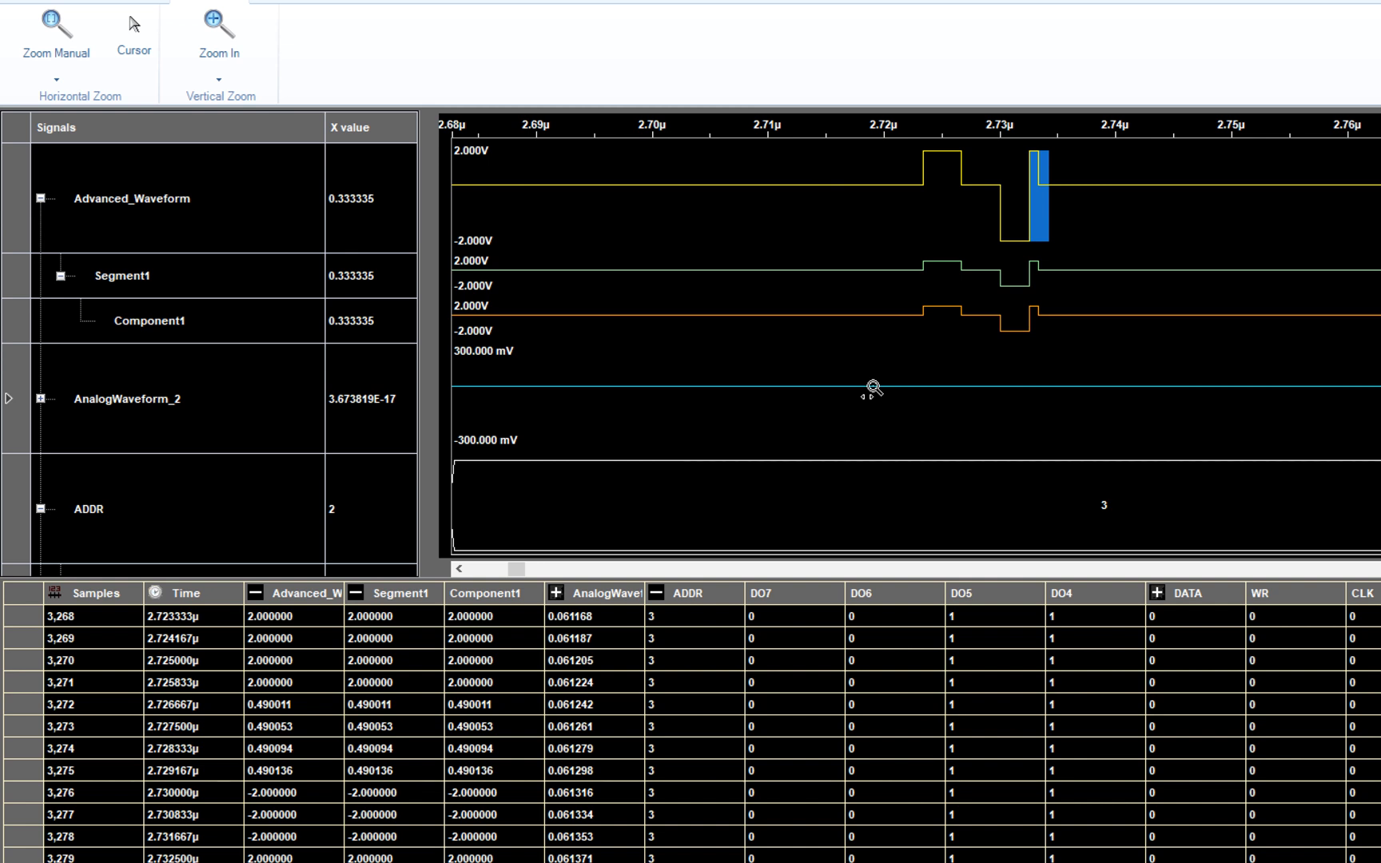
# Step: Zoom the waveforms out horizontally in steps until the time axis spans about 60 µs
pyautogui.click(70, 83)
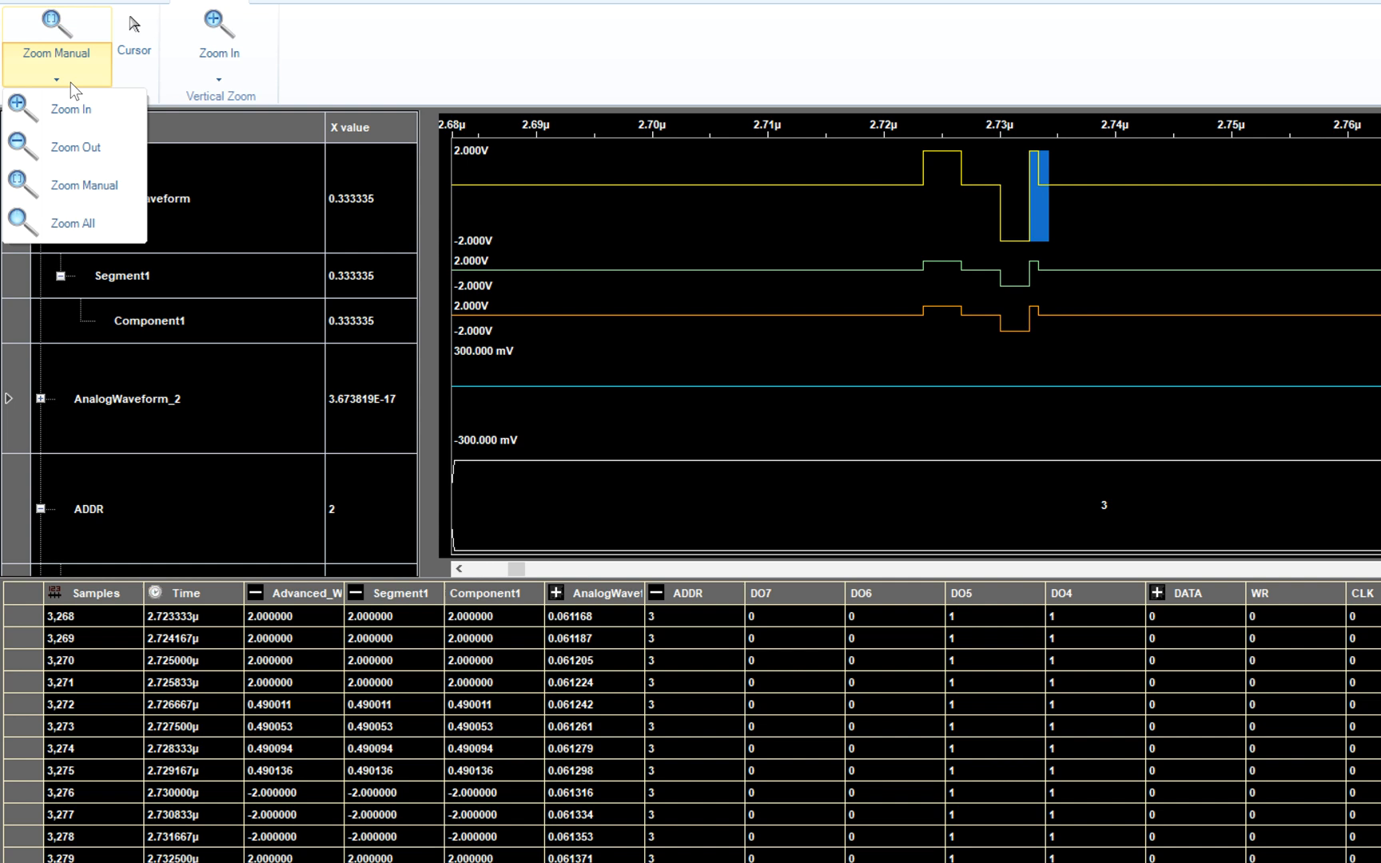
pyautogui.click(83, 151)
pyautogui.click(56, 26)
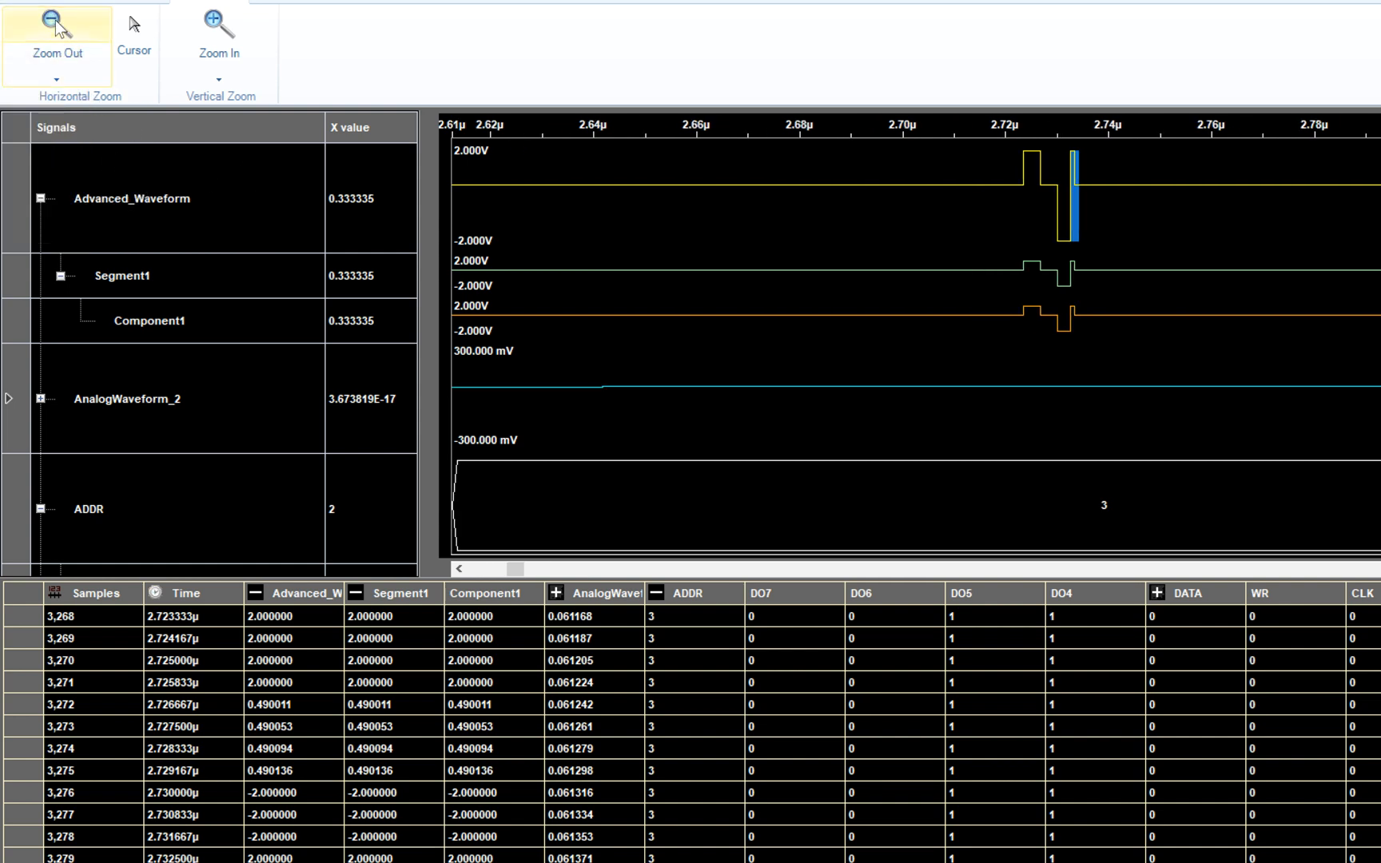
pyautogui.click(56, 27)
pyautogui.click(56, 26)
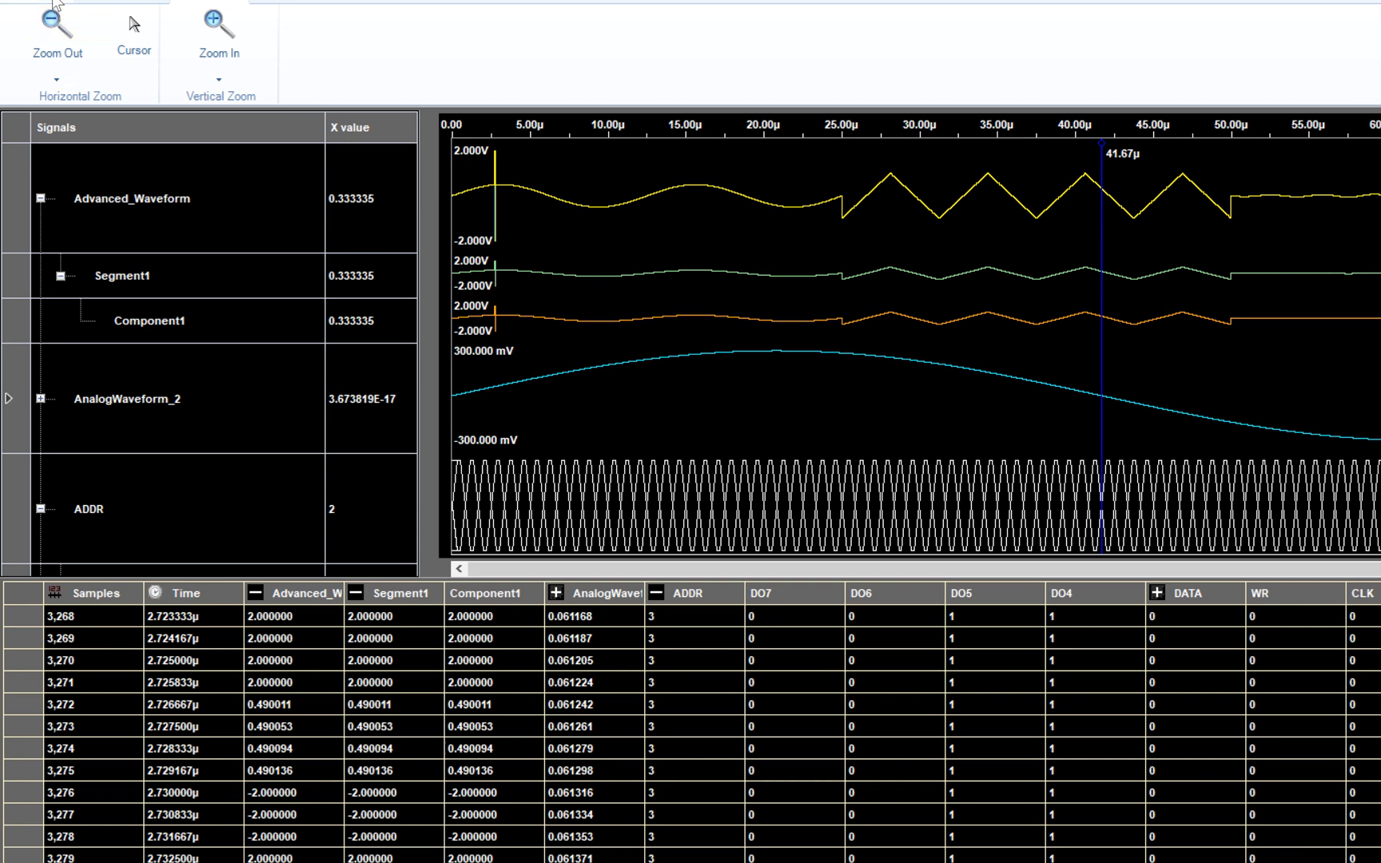
# Step: Collapse the Advanced_Waveform components and select the AnalogWaveform_2 section from about 27.4 to 35.8 µs with the Cursor tool
pyautogui.click(55, 1)
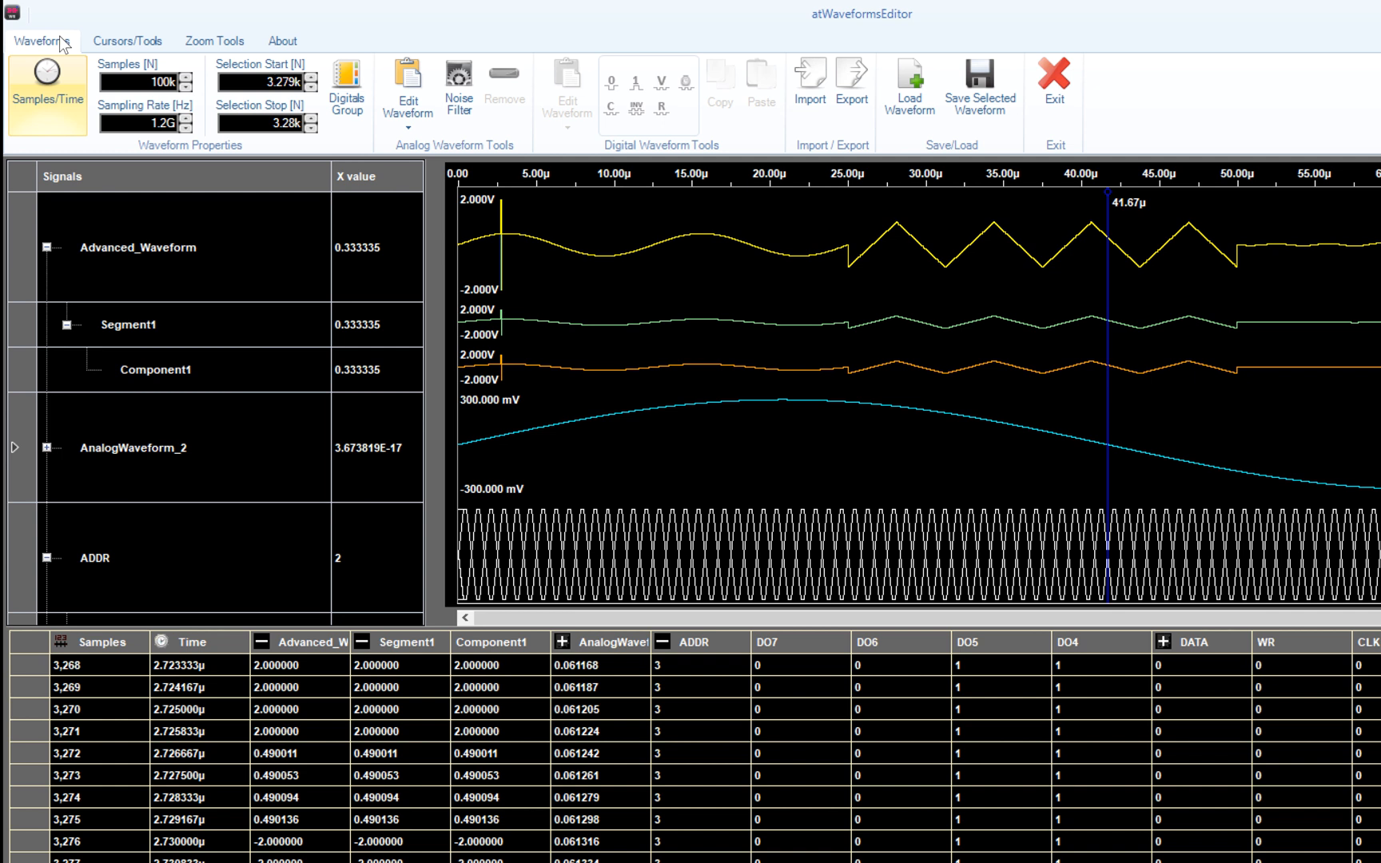
pyautogui.click(46, 247)
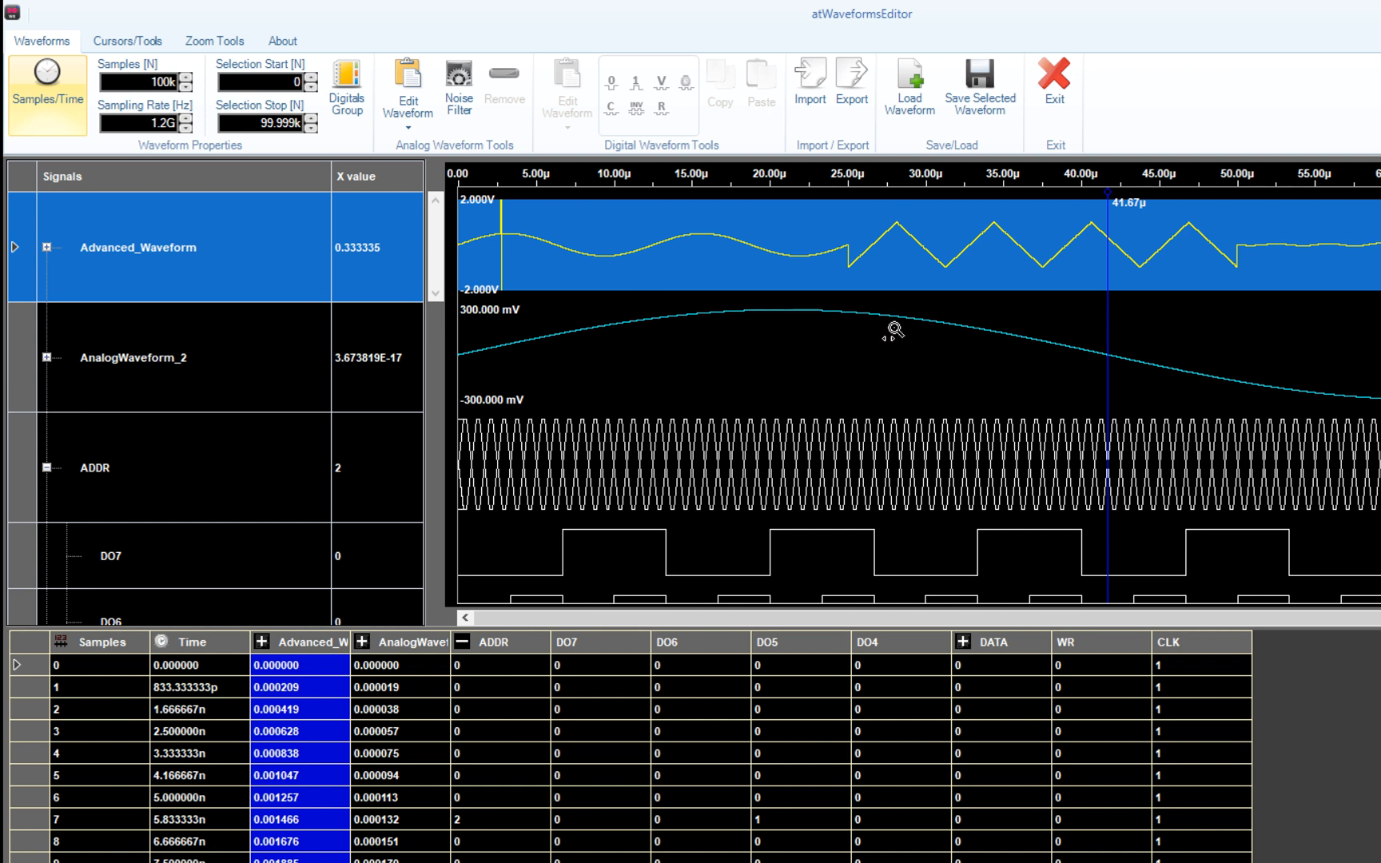
pyautogui.click(219, 41)
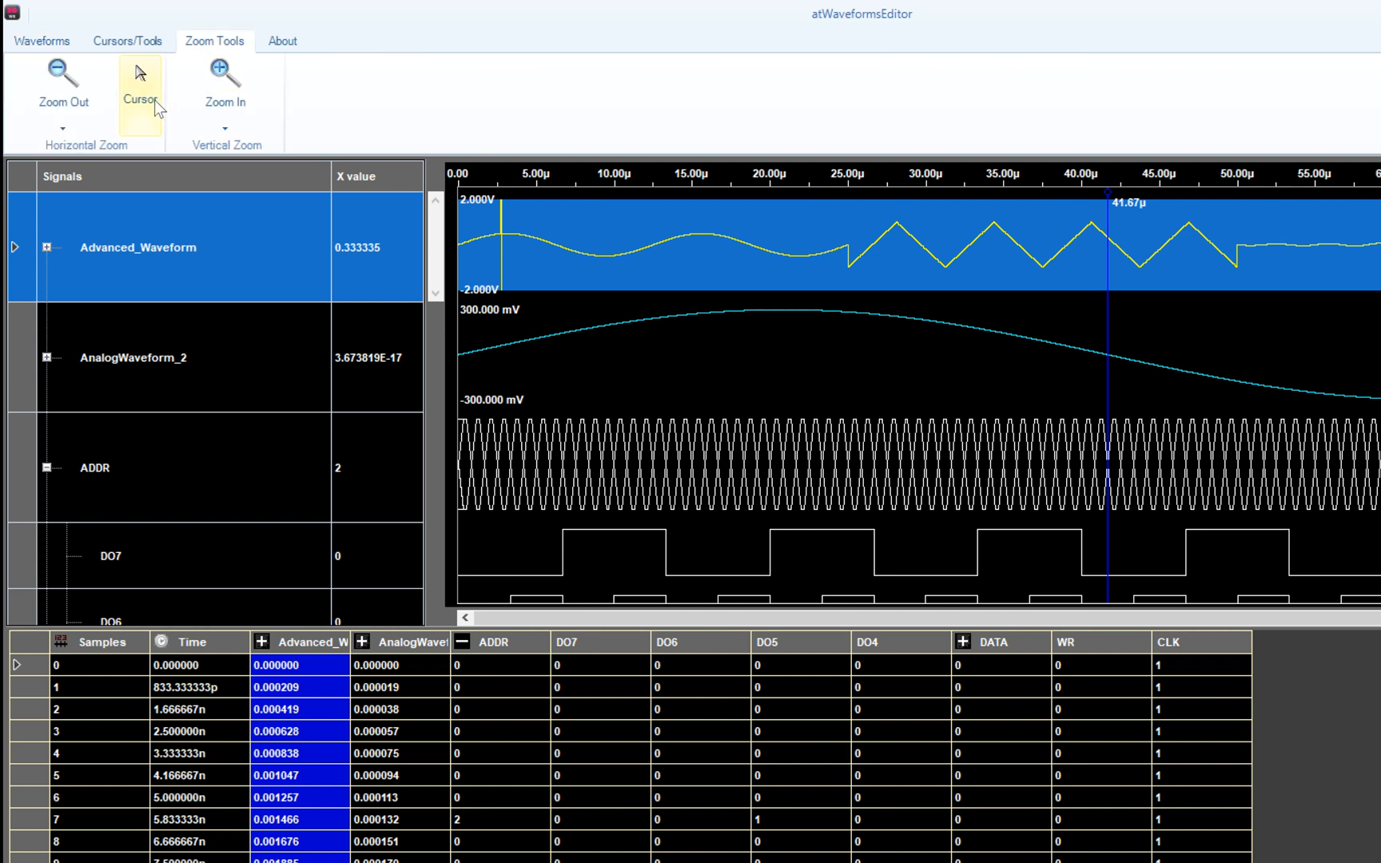
pyautogui.click(885, 313)
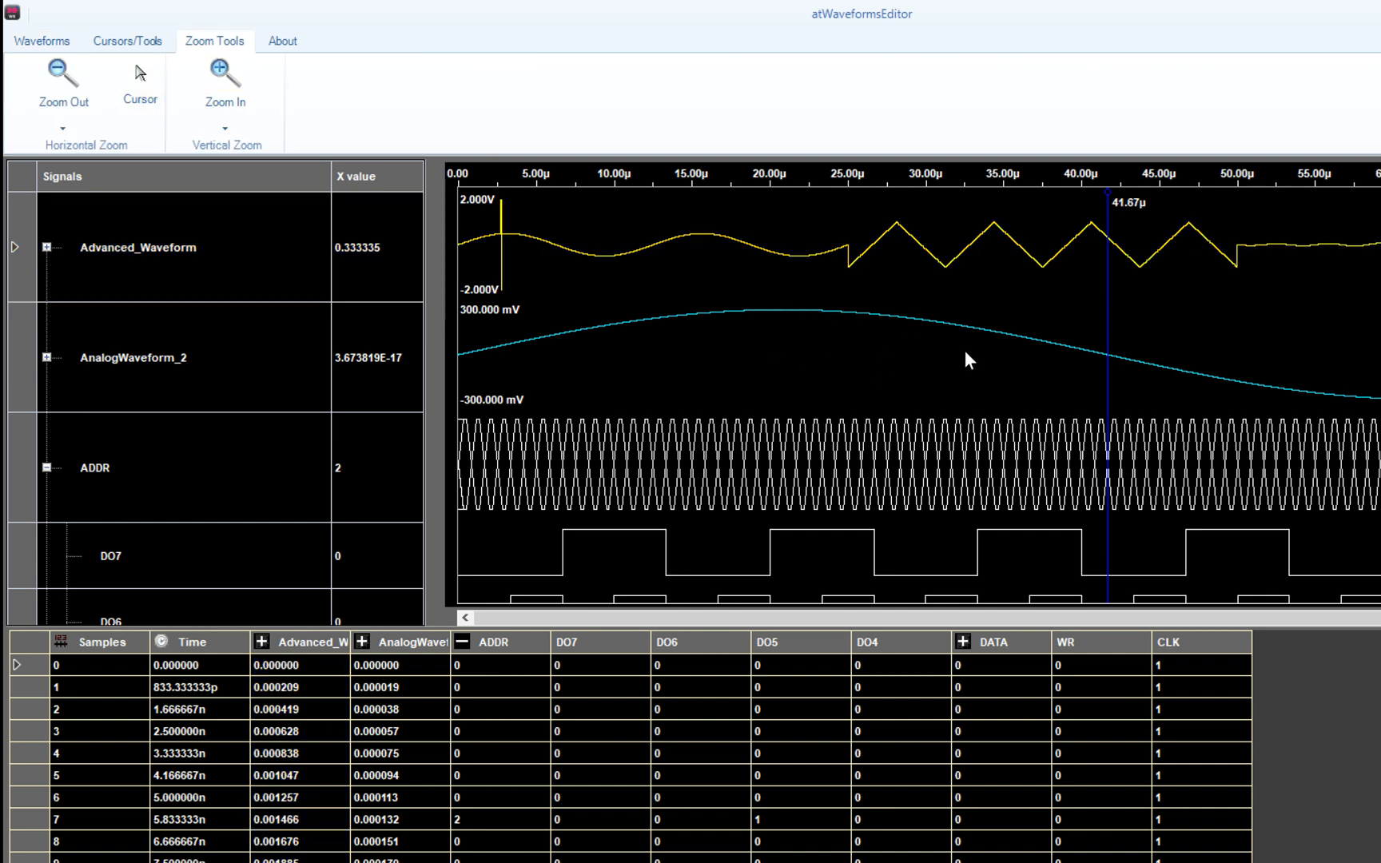
pyautogui.moveTo(1012, 341); pyautogui.dragTo(1016, 331)
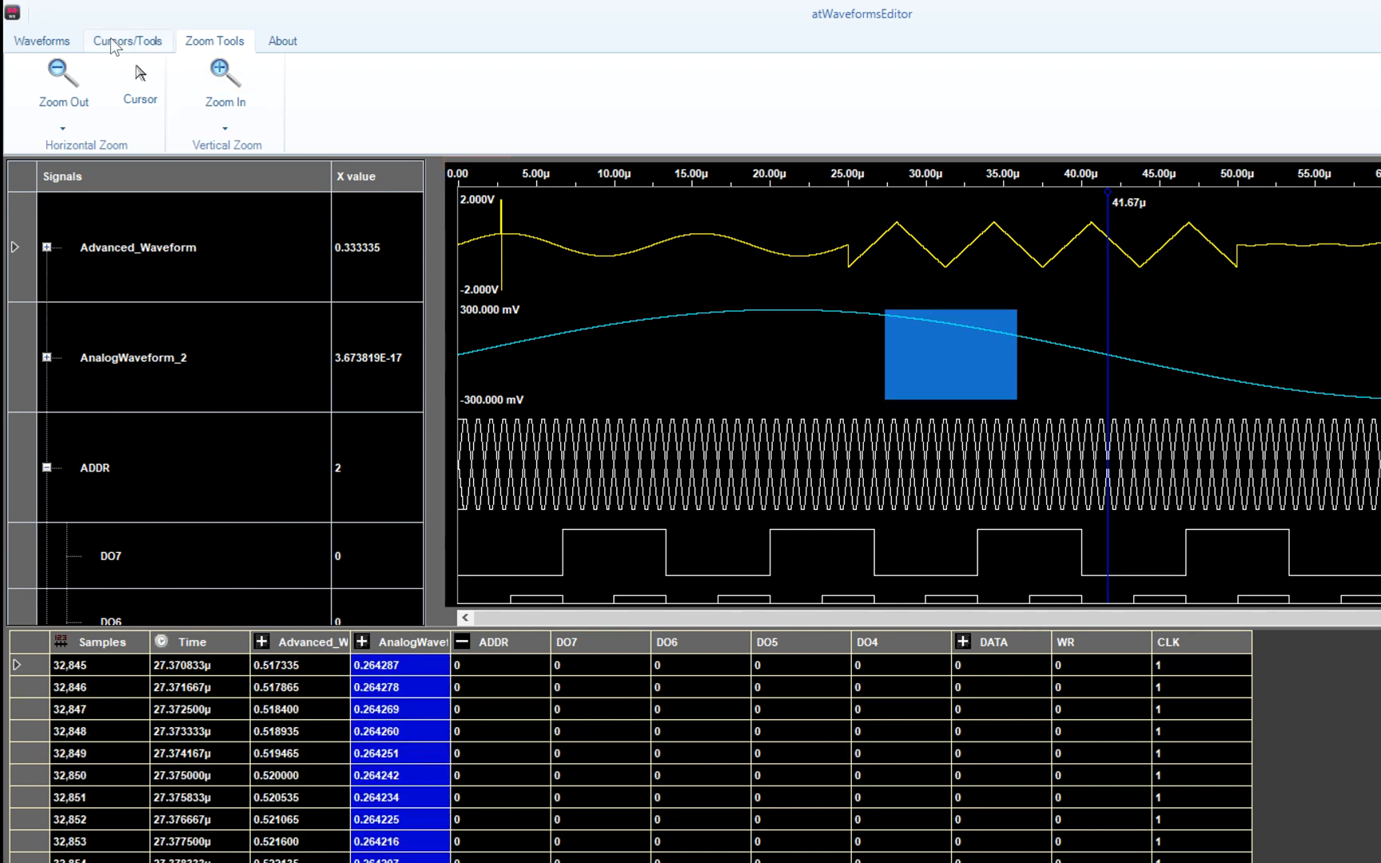
# Step: Open the selected AnalogWaveform_2 section in the Waveform Standard Editor as a Custom waveform and set sample 0 to 3
pyautogui.click(32, 42)
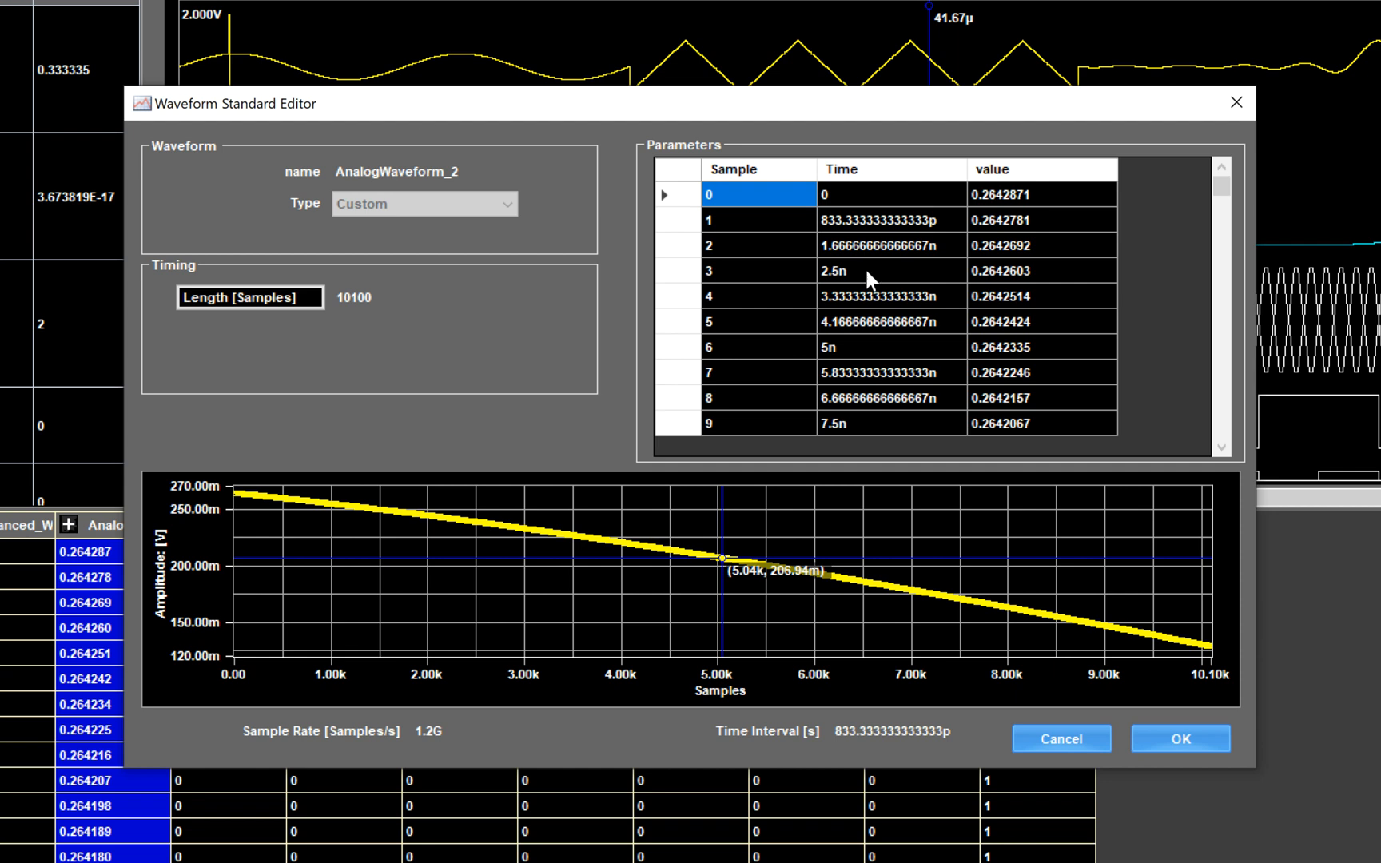
pyautogui.click(1041, 204)
pyautogui.click(1042, 203)
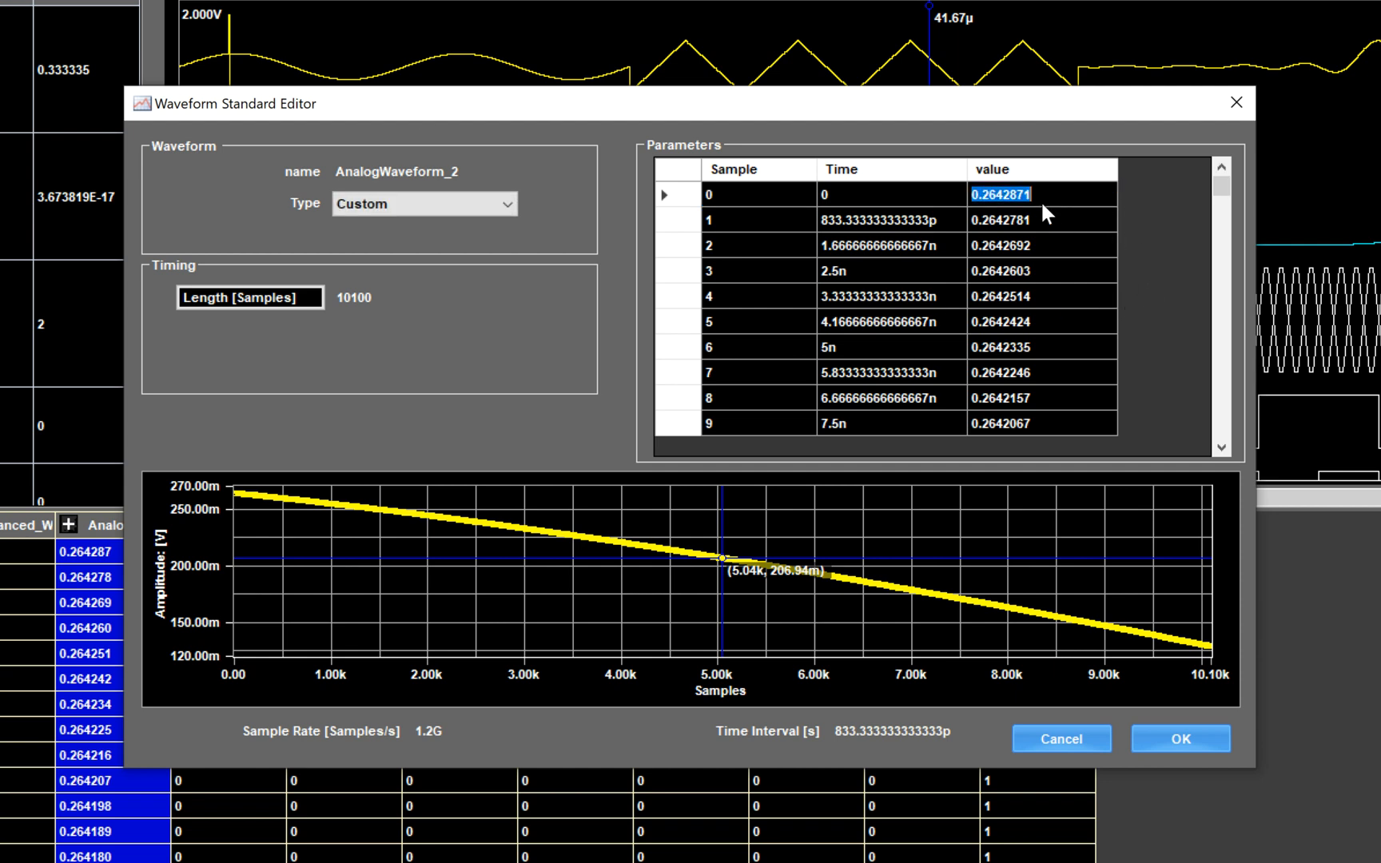
pyautogui.write('3')
pyautogui.press('Return')
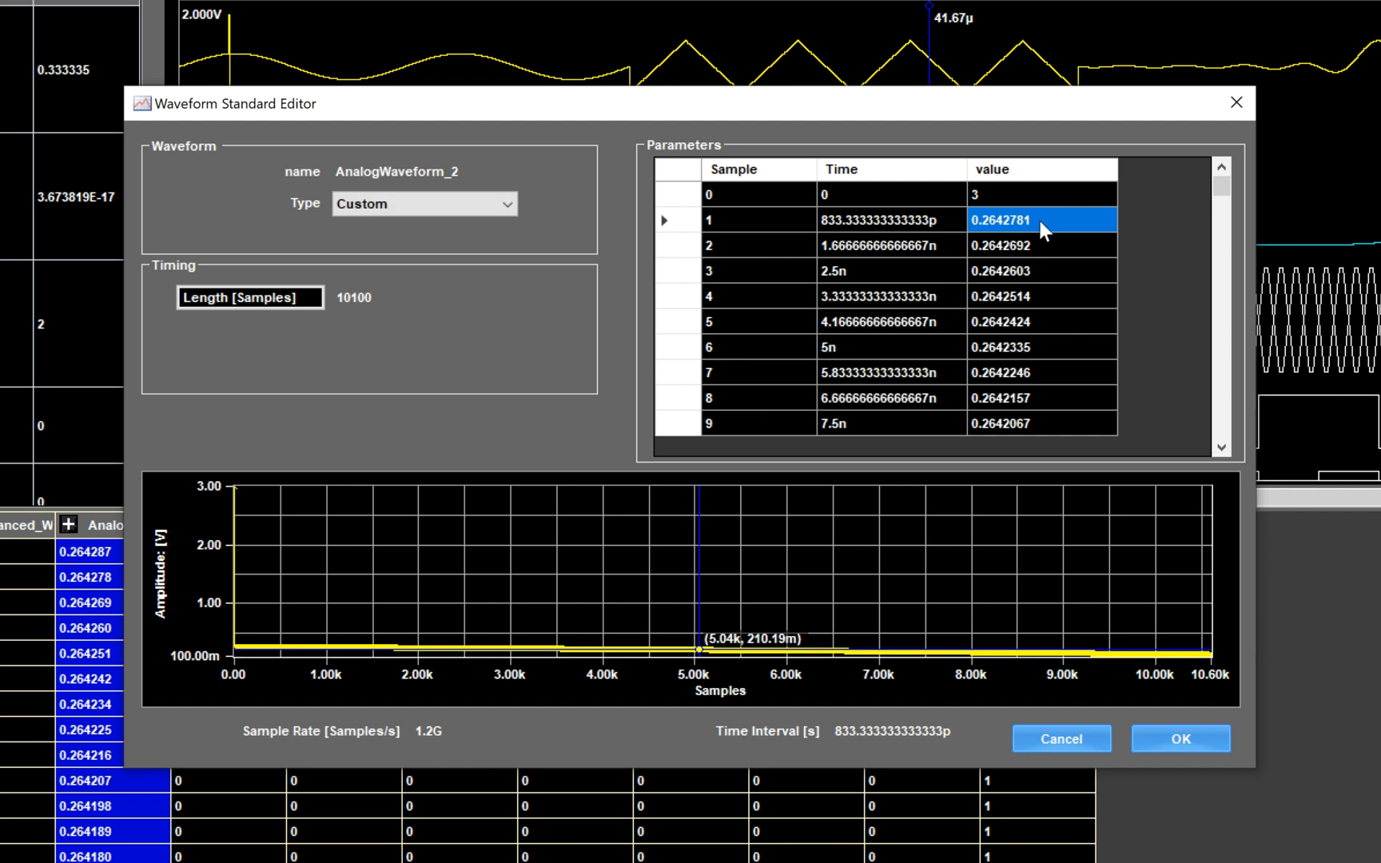
# Step: Set the values of samples 1 and 2 of the custom AnalogWaveform_2 section to 3
pyautogui.click(1040, 220)
pyautogui.write('3')
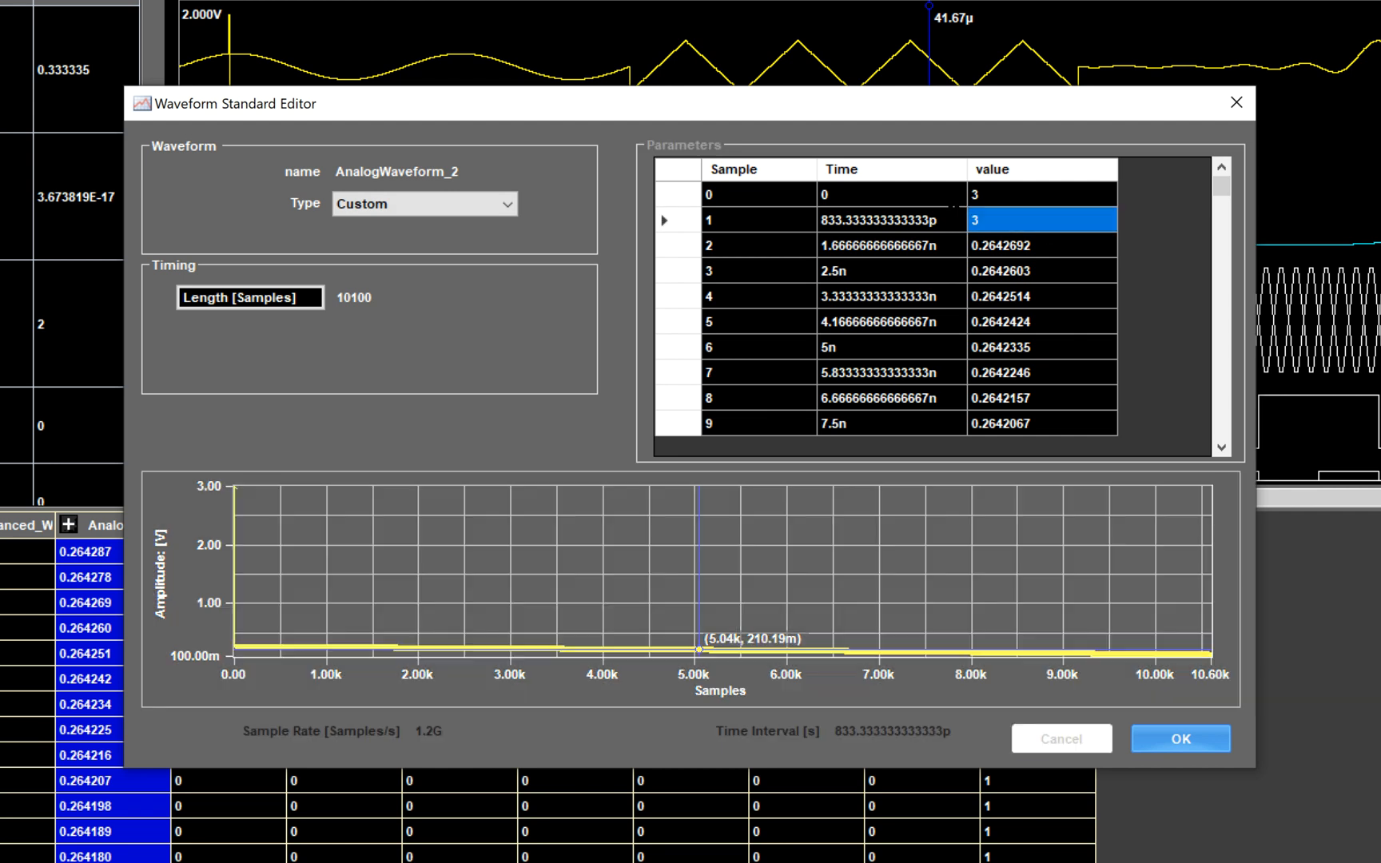
pyautogui.press('Return')
pyautogui.click(1036, 251)
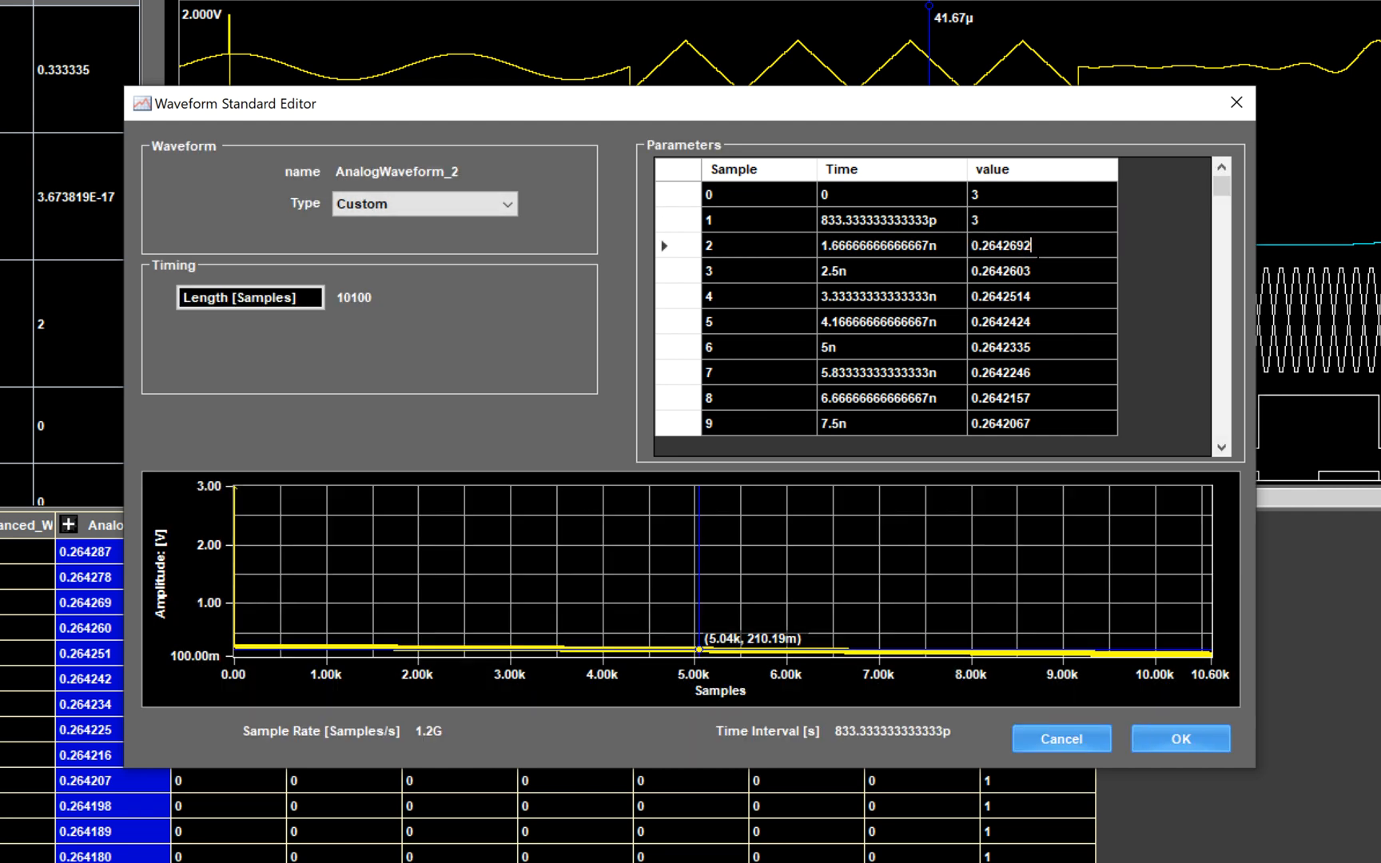
pyautogui.write('3')
pyautogui.press('Return')
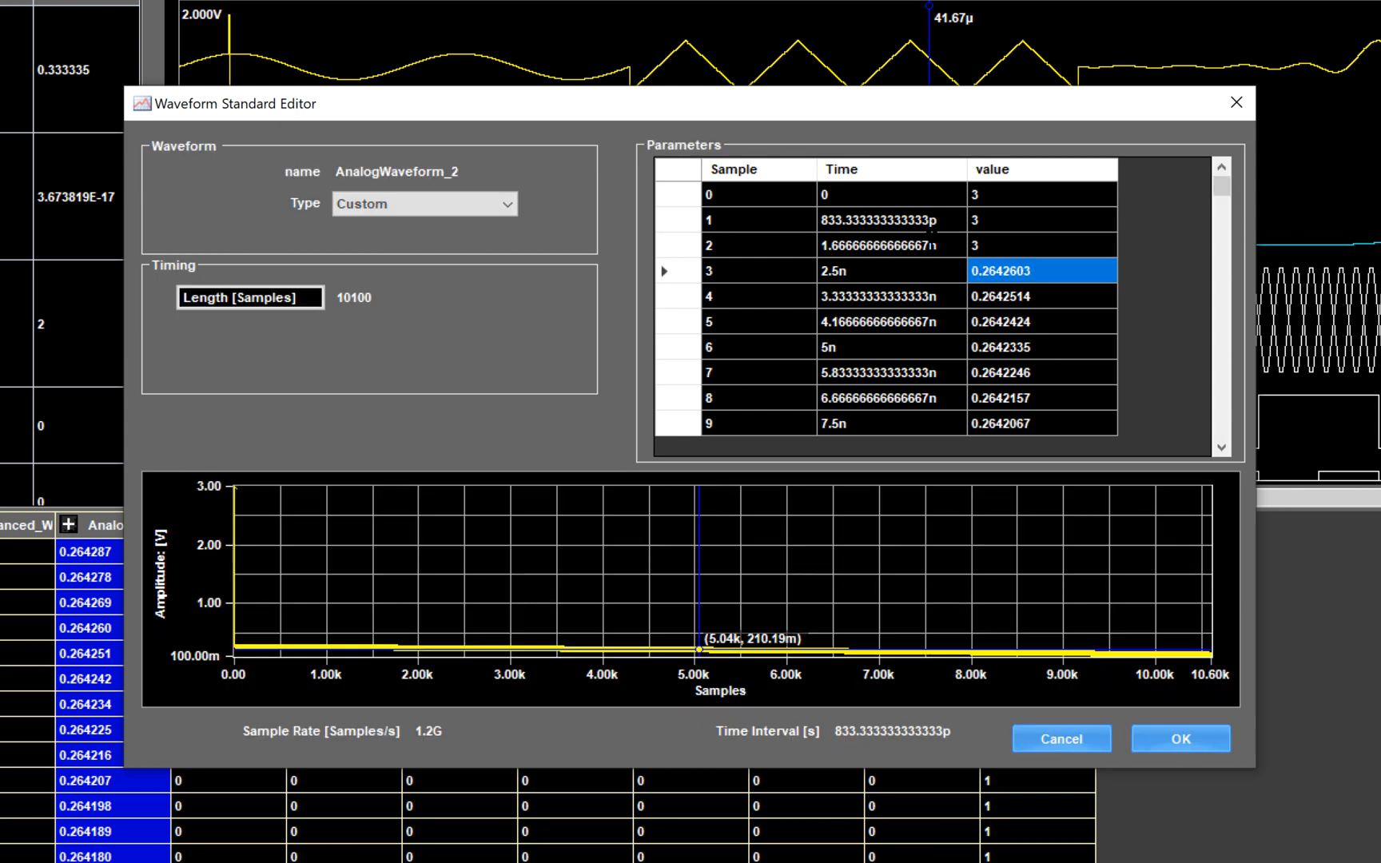
# Step: Set the values of samples 3 and 4 of the custom AnalogWaveform_2 section to 3
pyautogui.click(1005, 271)
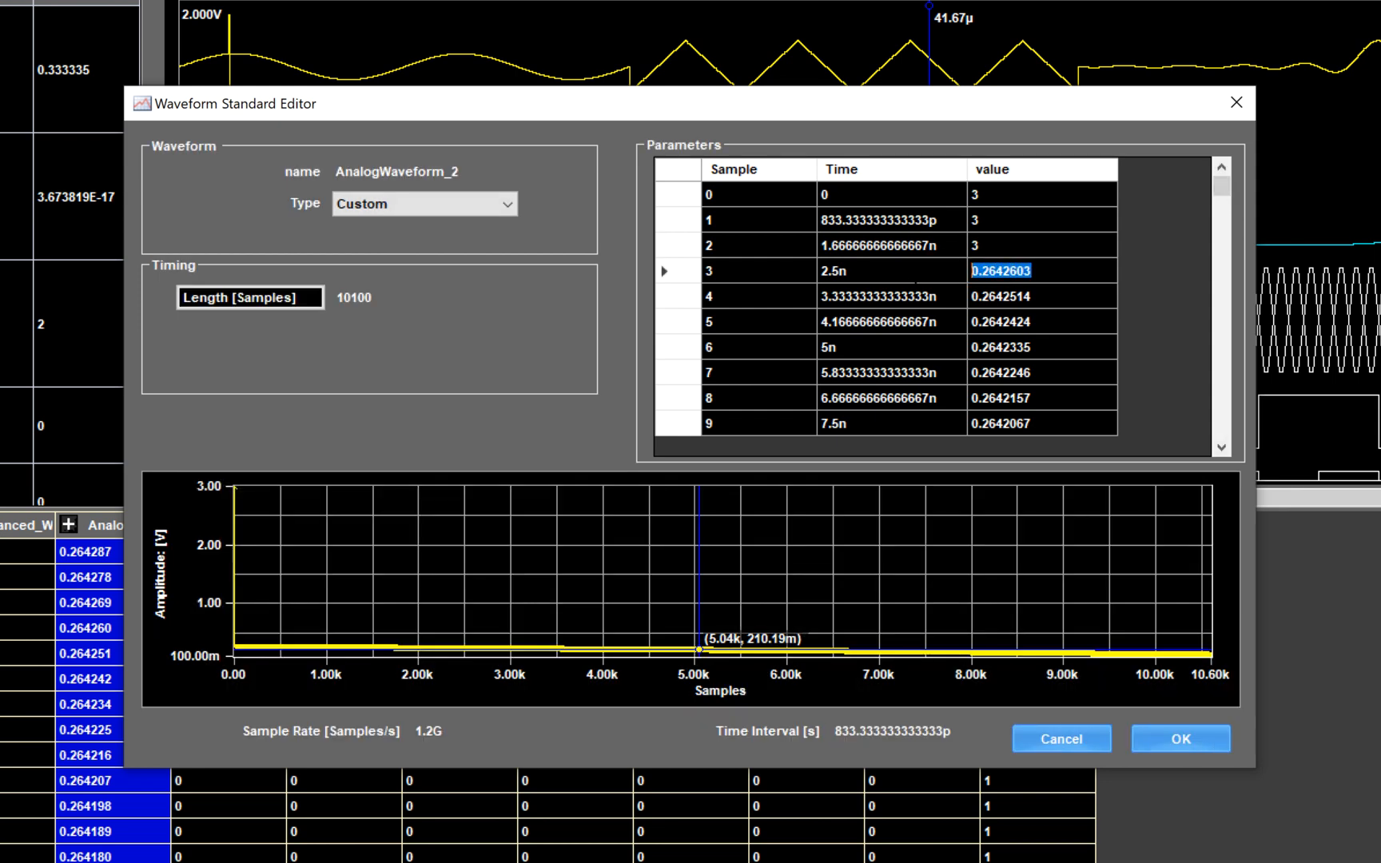
pyautogui.write('3')
pyautogui.press('Return')
pyautogui.doubleClick(981, 299)
pyautogui.click(1039, 301)
pyautogui.hotkey('ctrl', 'a')
pyautogui.write('3')
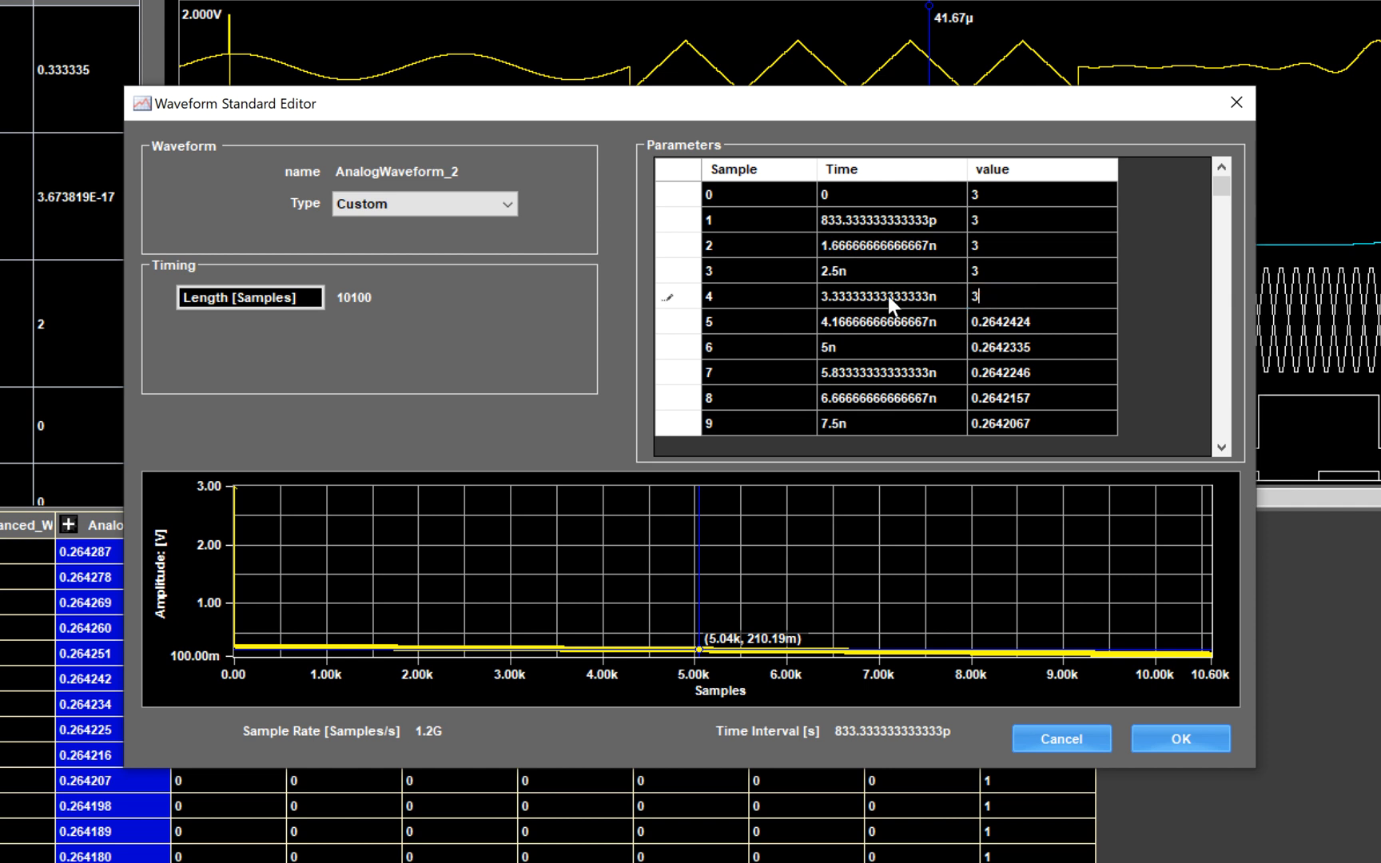
pyautogui.press('Return')
# Step: Set the value of sample 5 of the custom AnalogWaveform_2 section to 3
pyautogui.doubleClick(991, 323)
pyautogui.hotkey('ctrl', 'a')
pyautogui.write('3')
pyautogui.press('Return')
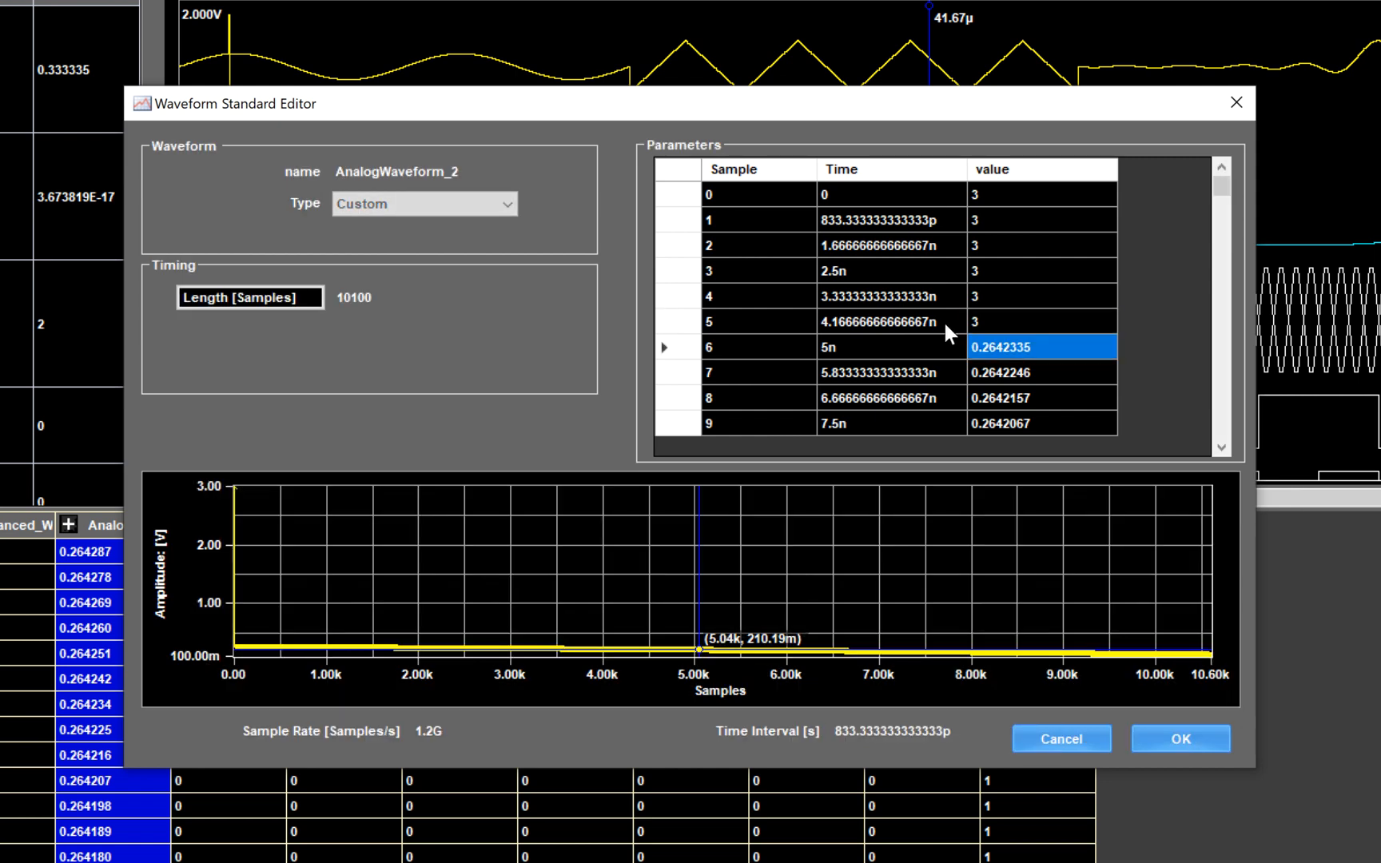
# Step: Set the values of samples 6 and 7 of the custom AnalogWaveform_2 section to 3 and apply the edited waveform
pyautogui.click(1018, 347)
pyautogui.click(1017, 347)
pyautogui.hotkey('ctrl', 'a')
pyautogui.write('3')
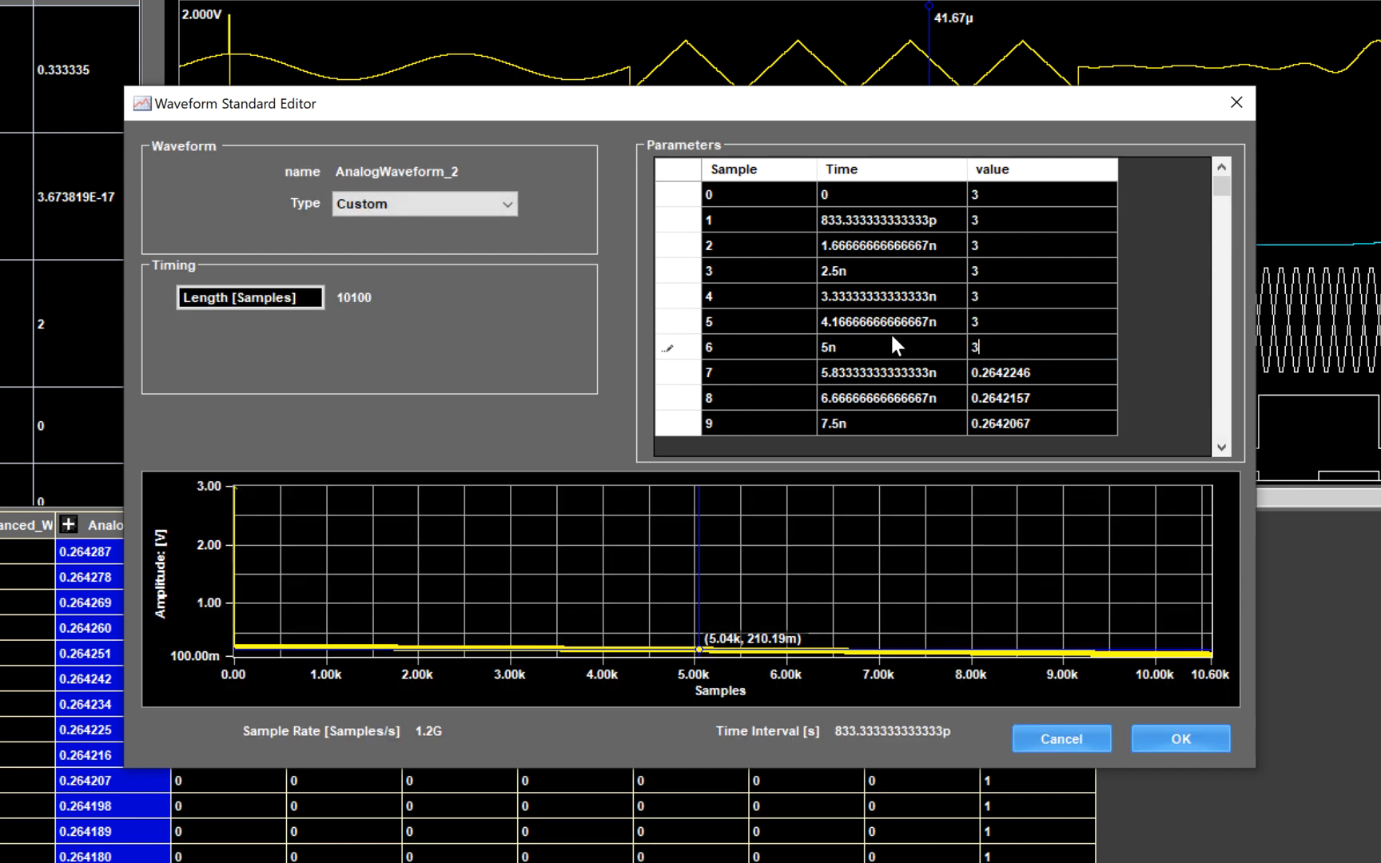
pyautogui.press('Return')
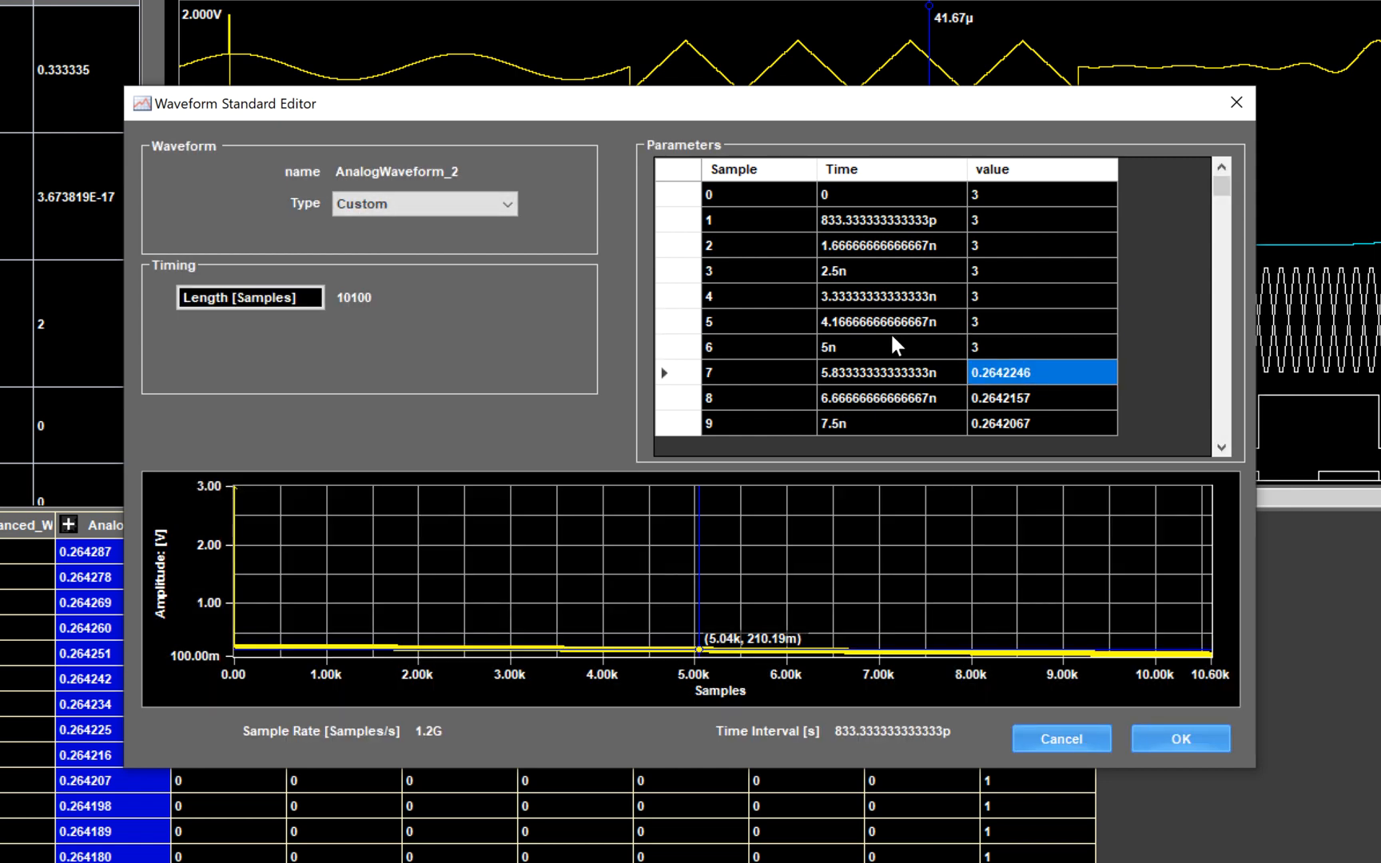
pyautogui.click(1031, 372)
pyautogui.hotkey('ctrl', 'a')
pyautogui.write('3')
pyautogui.press('Return')
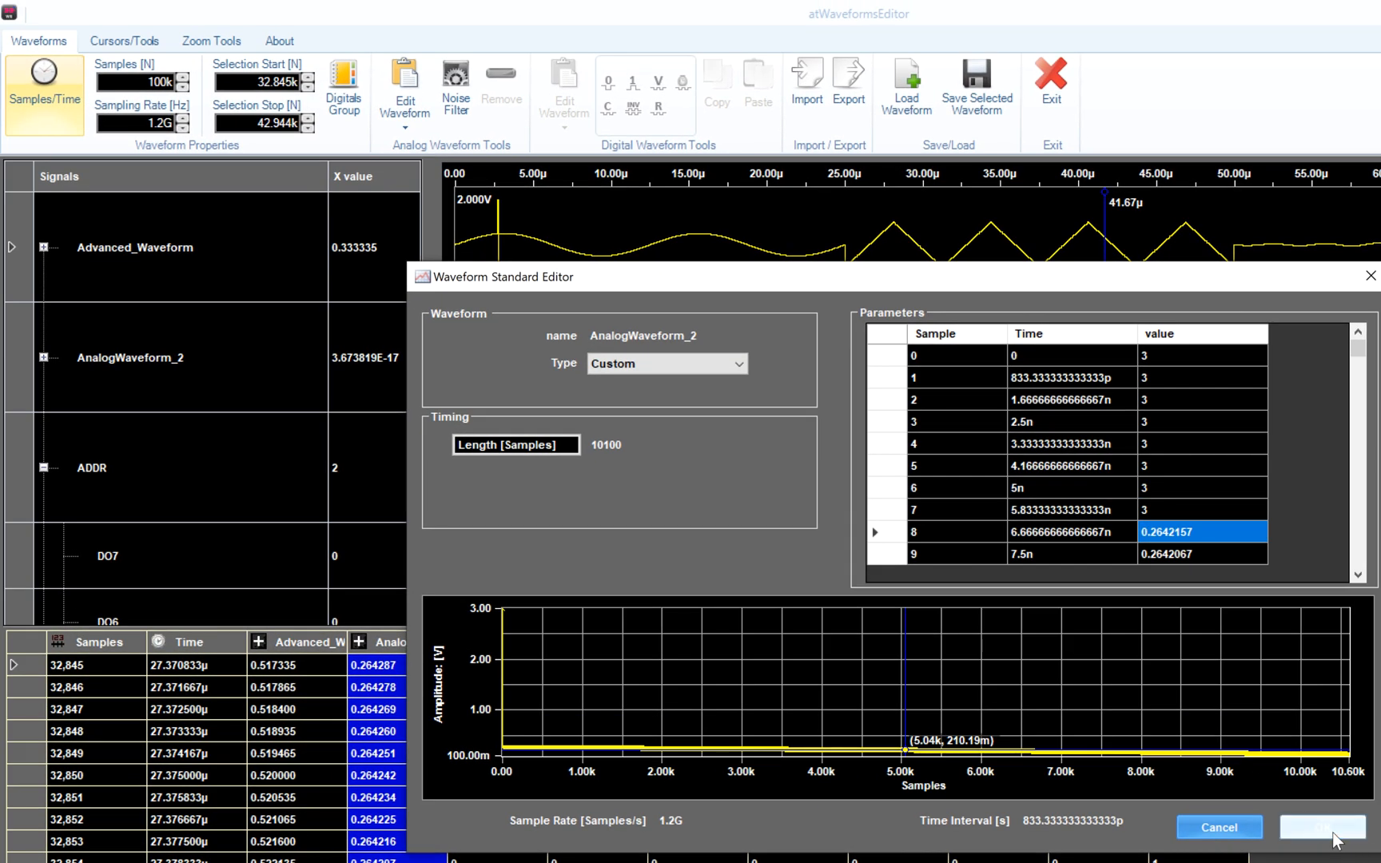
pyautogui.click(1331, 831)
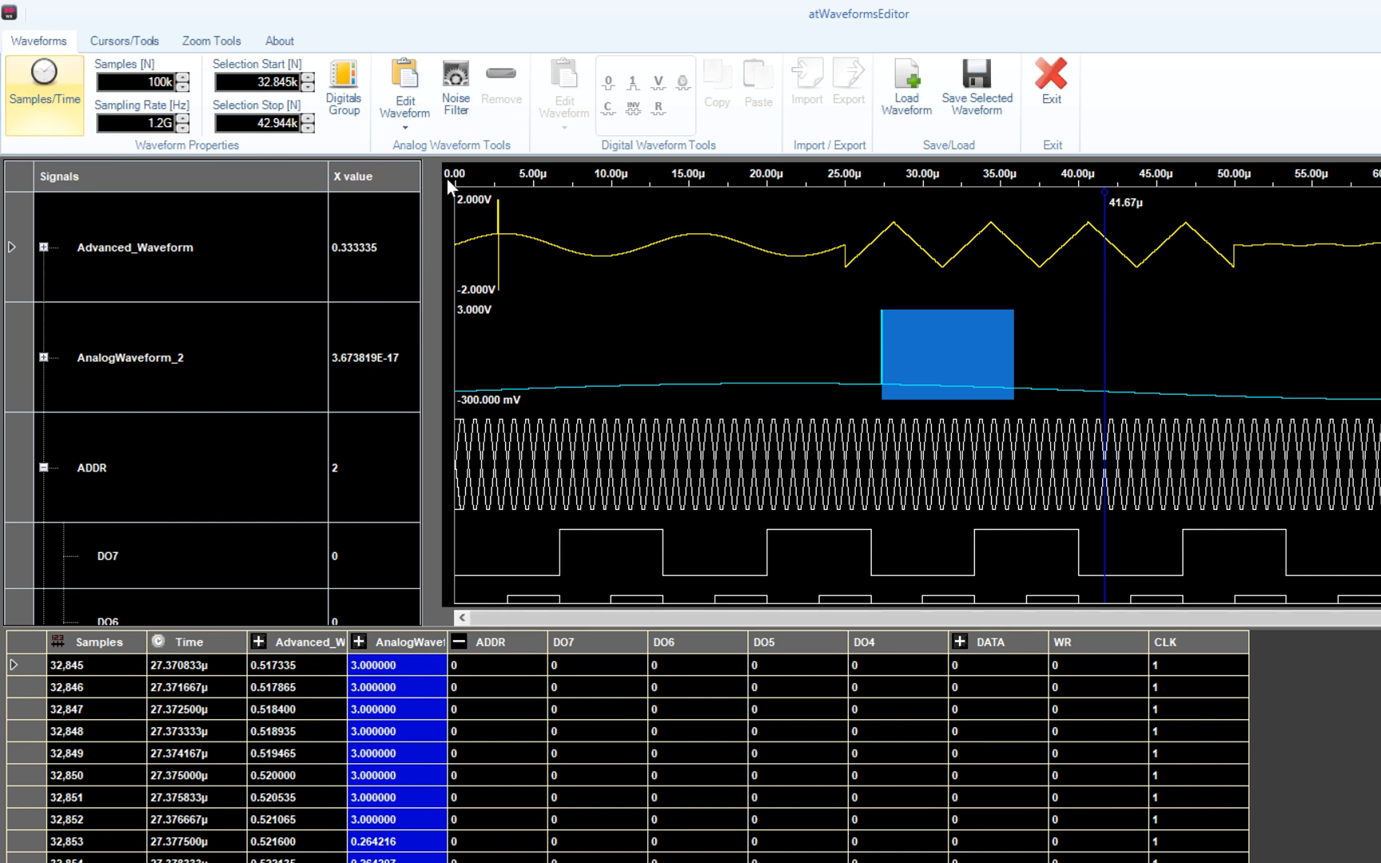
# Step: Zoom in horizontally with Zoom Manual around the start of the edited AnalogWaveform_2 section
pyautogui.click(181, 46)
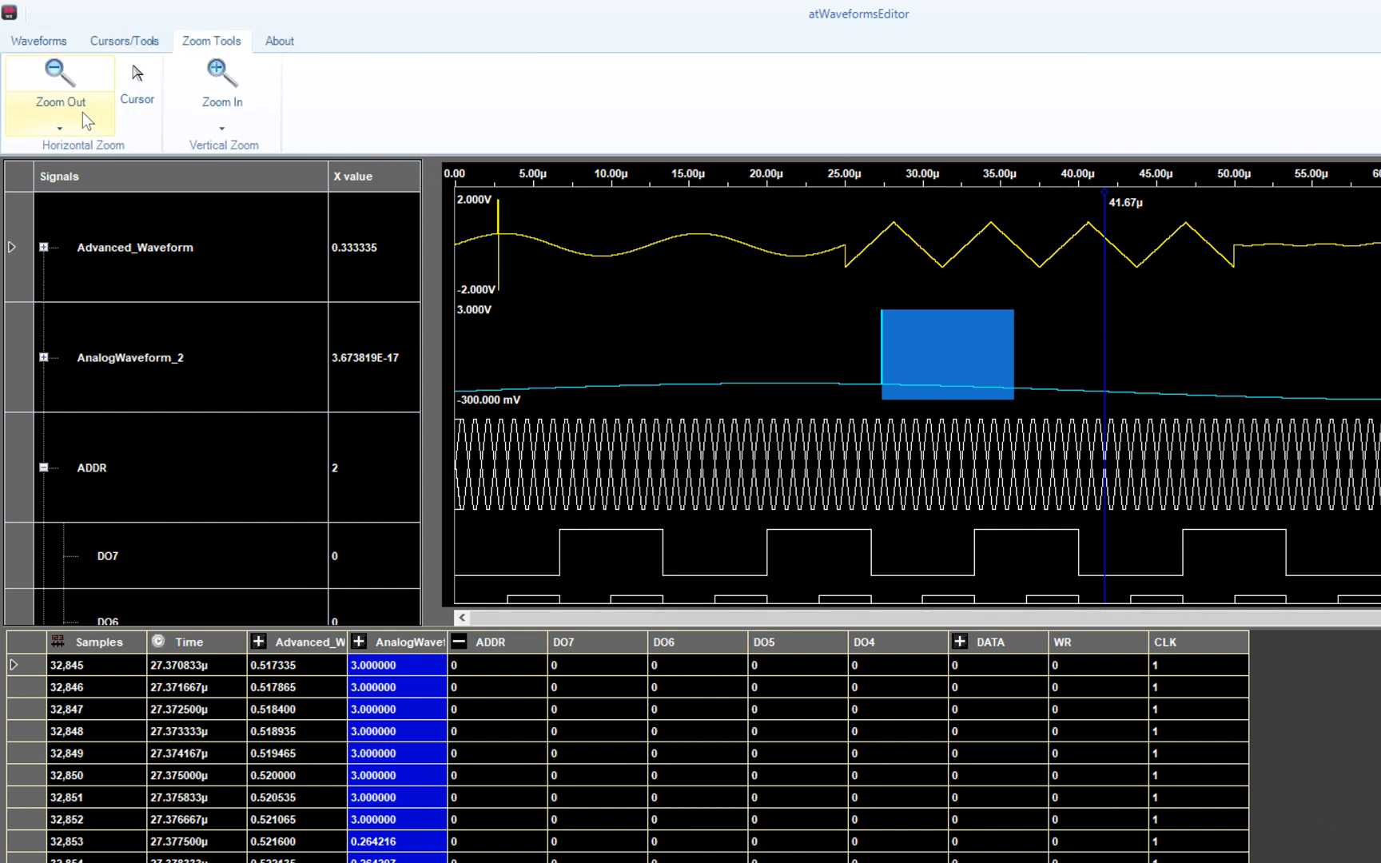
pyautogui.click(60, 124)
pyautogui.click(75, 238)
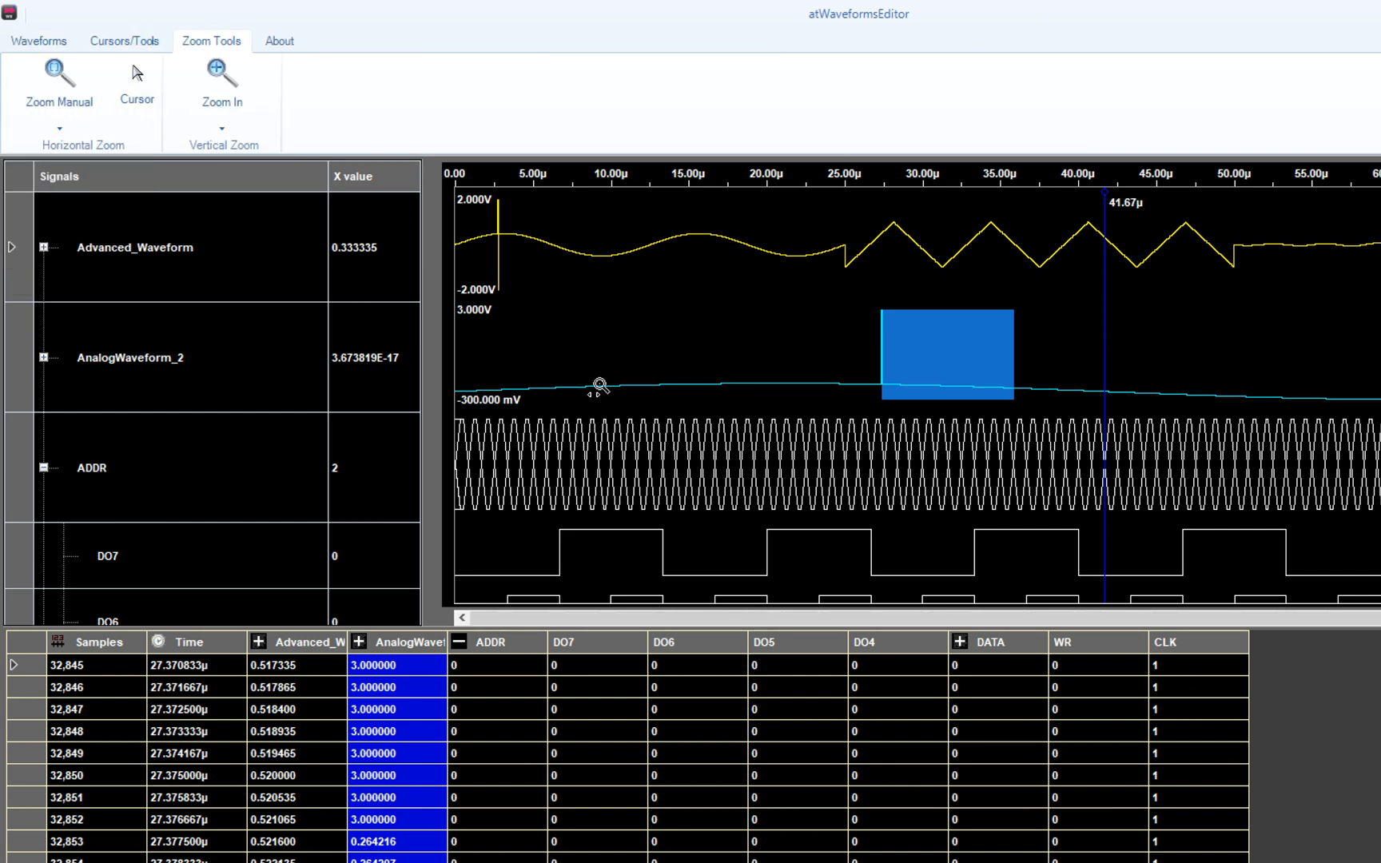
pyautogui.moveTo(845, 362); pyautogui.dragTo(910, 372)
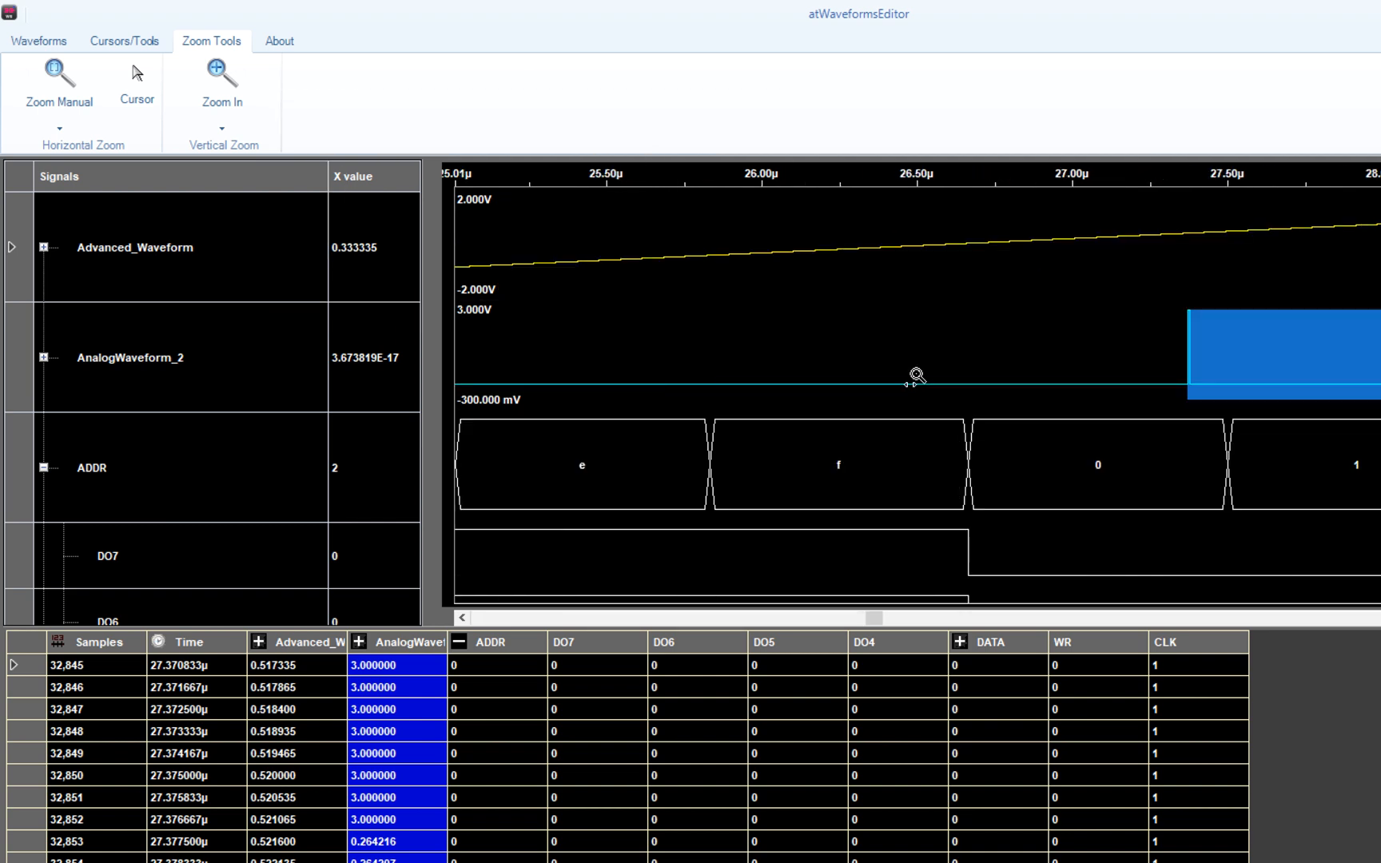
# Step: Start a file import for AnalogWaveform_1 and load the text file AnalogWaveform_1_20200527_075942_577 from the Desktop
pyautogui.click(141, 453)
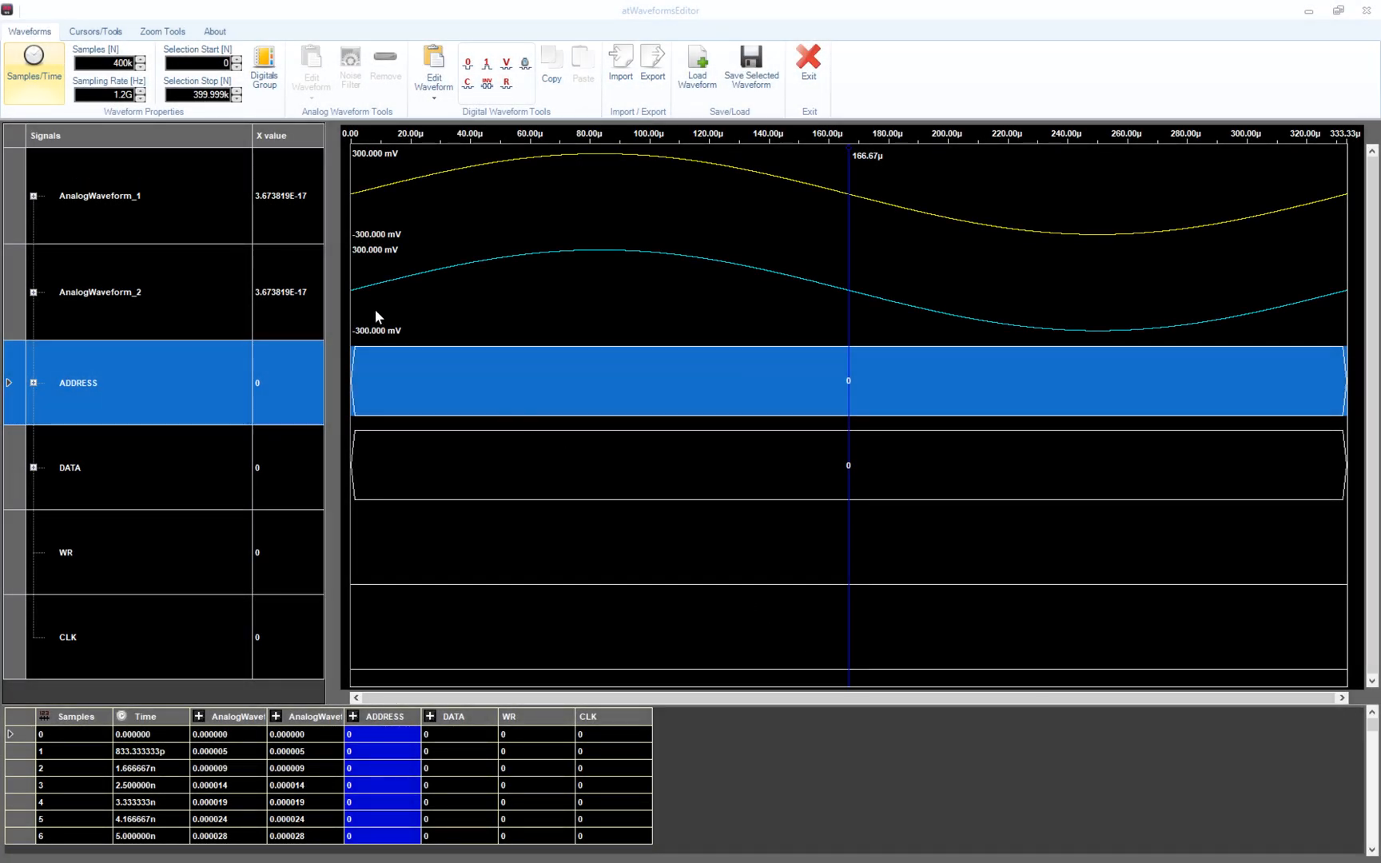
pyautogui.click(160, 195)
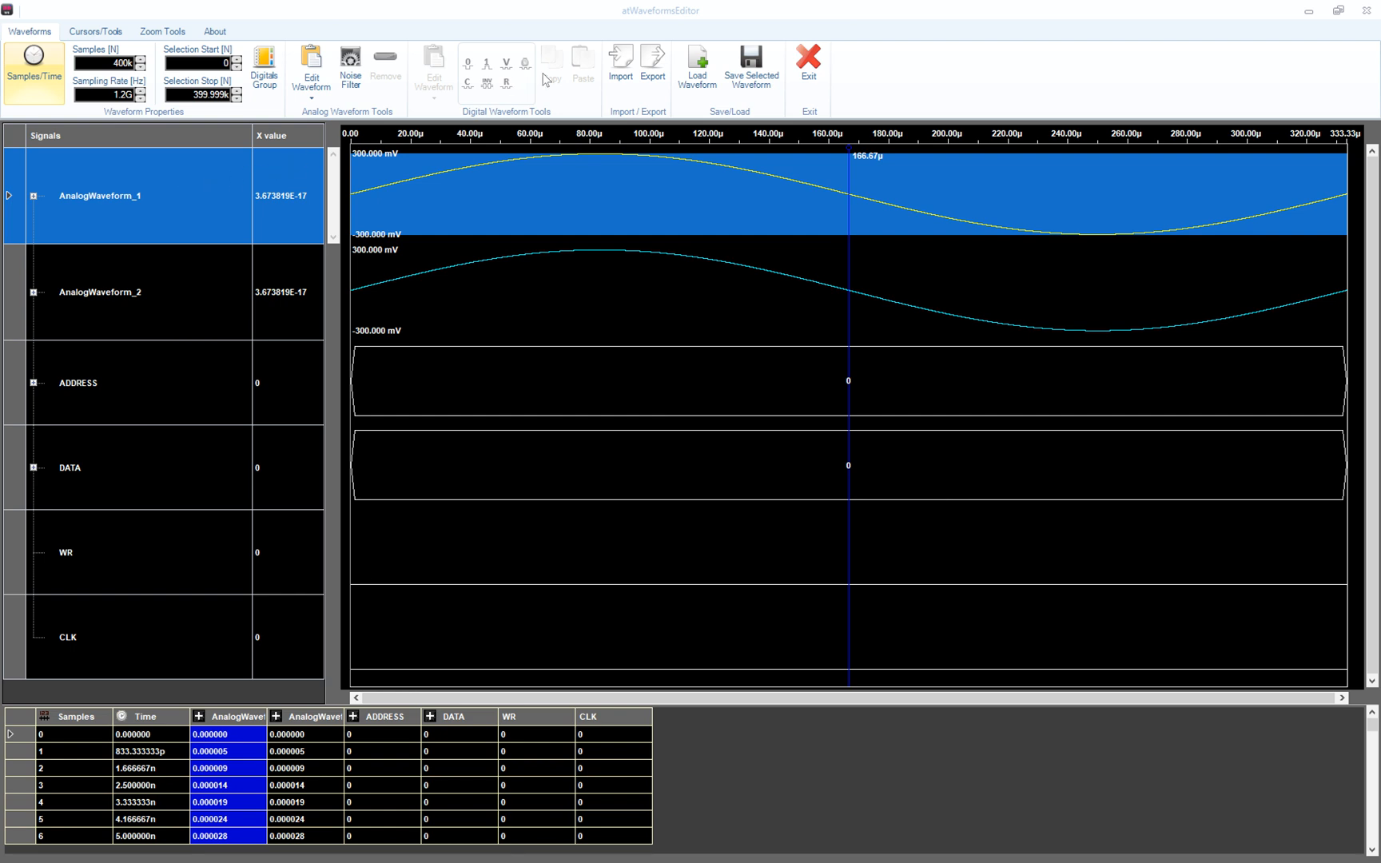
pyautogui.click(620, 57)
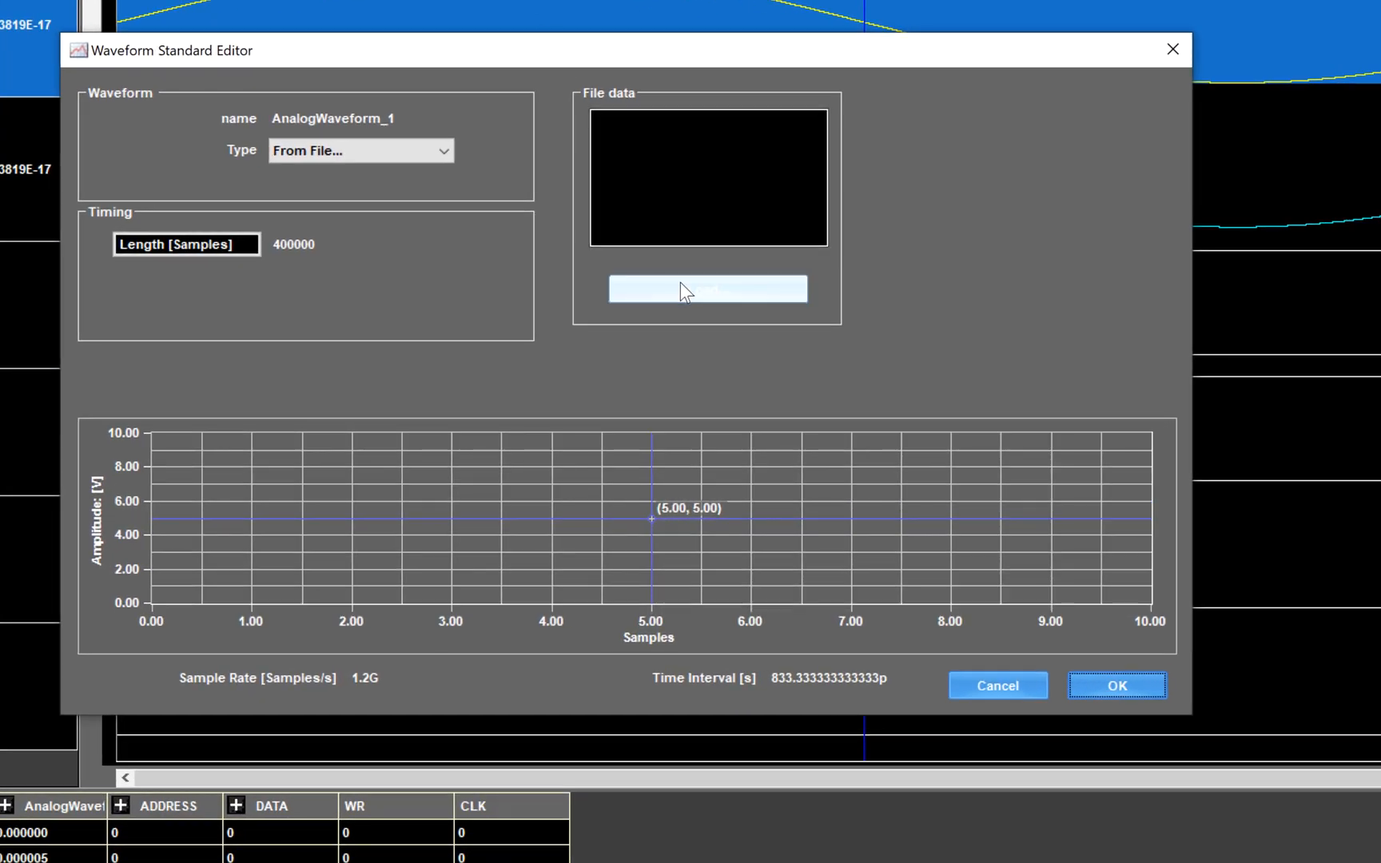
pyautogui.click(681, 289)
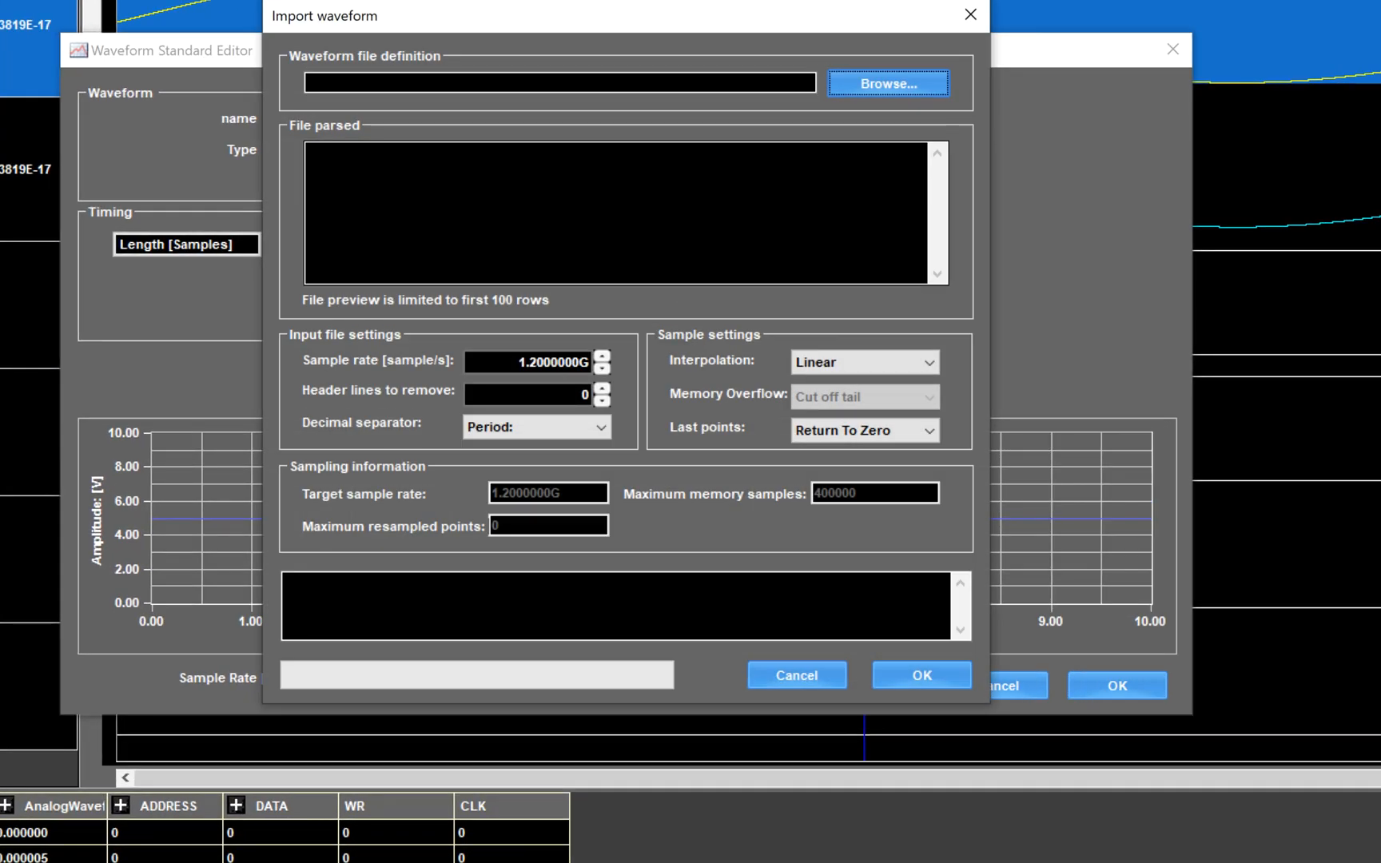
pyautogui.click(883, 72)
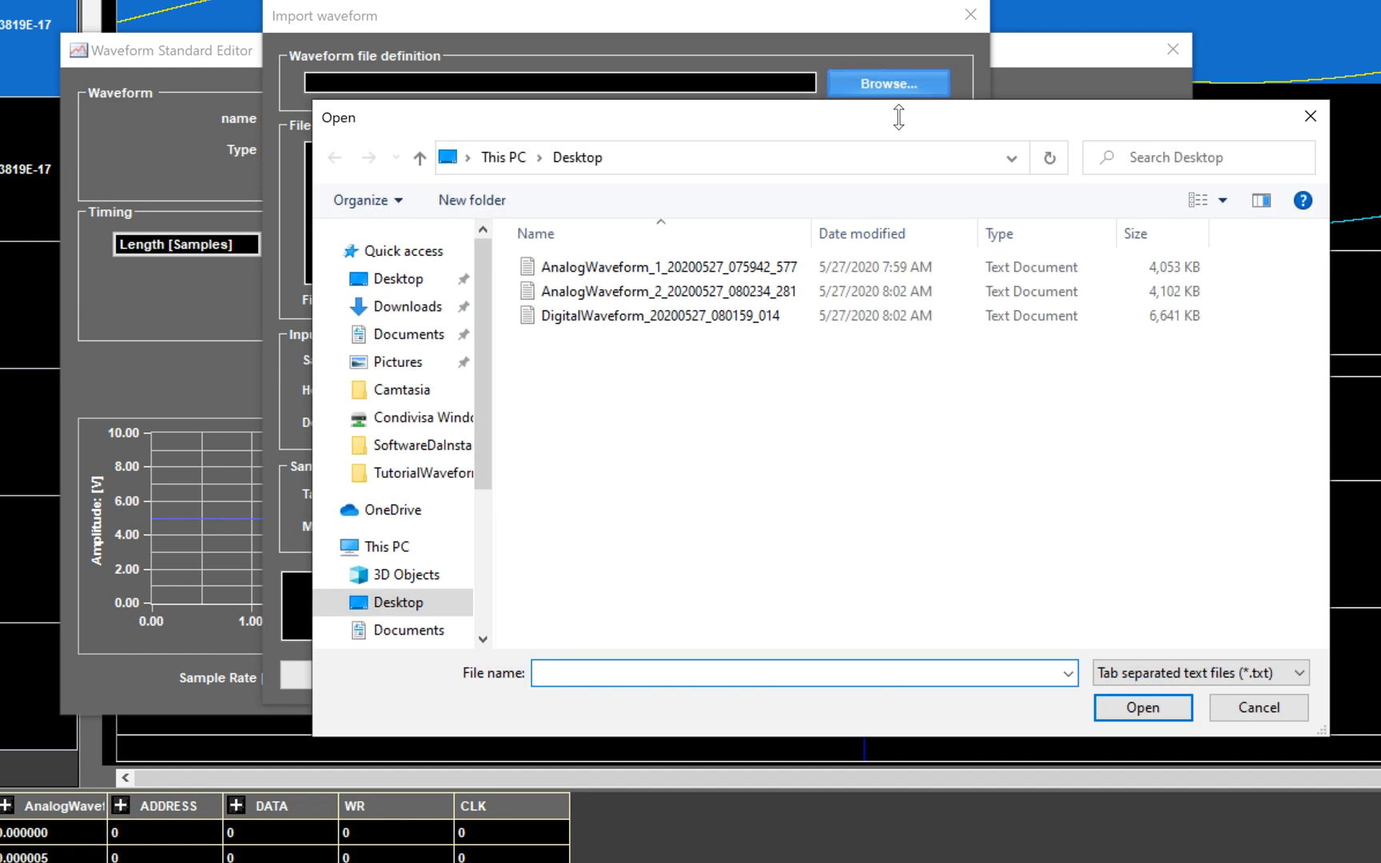
pyautogui.click(1271, 669)
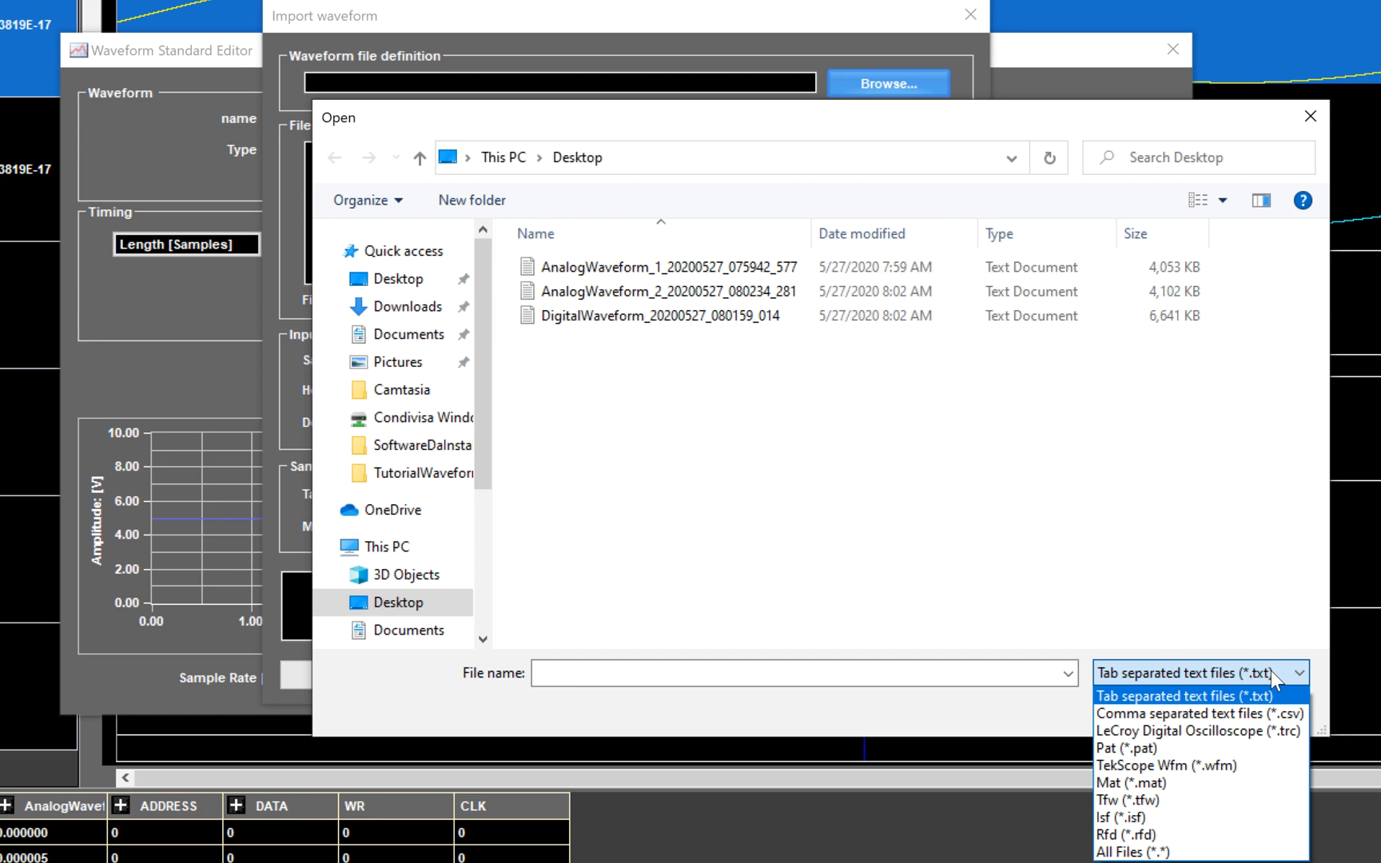
pyautogui.click(1270, 670)
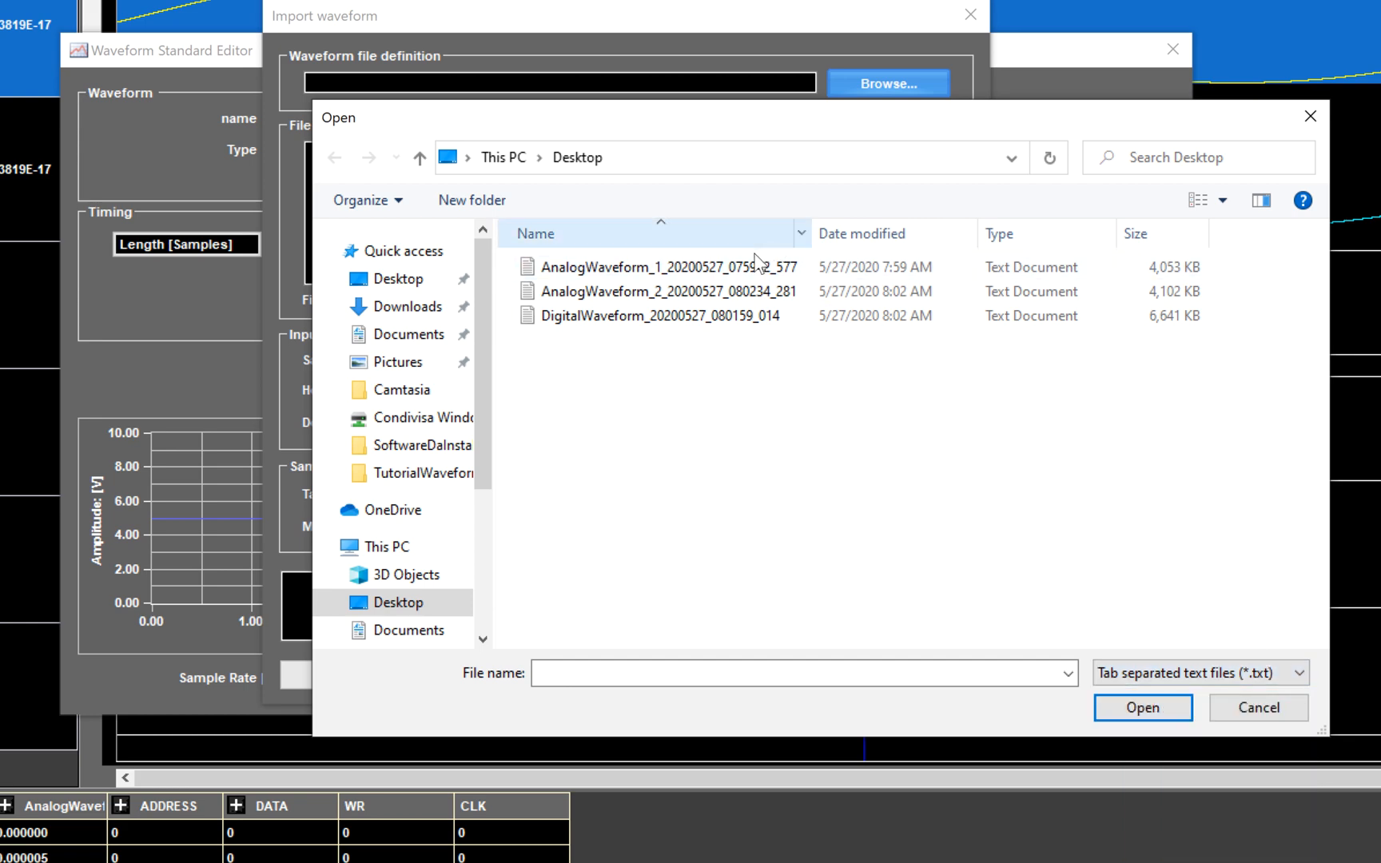
pyautogui.doubleClick(756, 267)
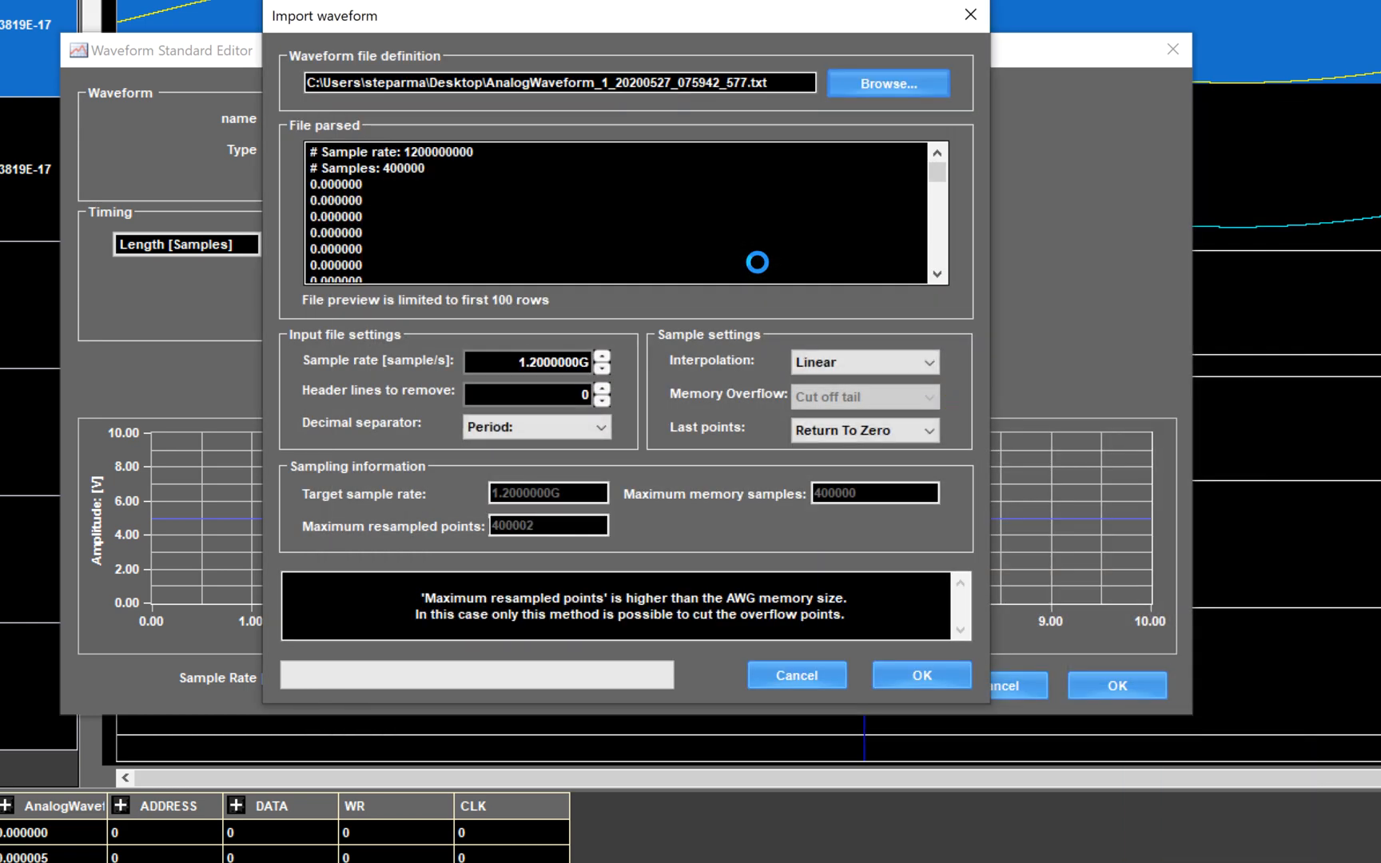
# Step: Set the header lines to remove to 2 and keep Period as the decimal separator for the imported file
pyautogui.click(581, 357)
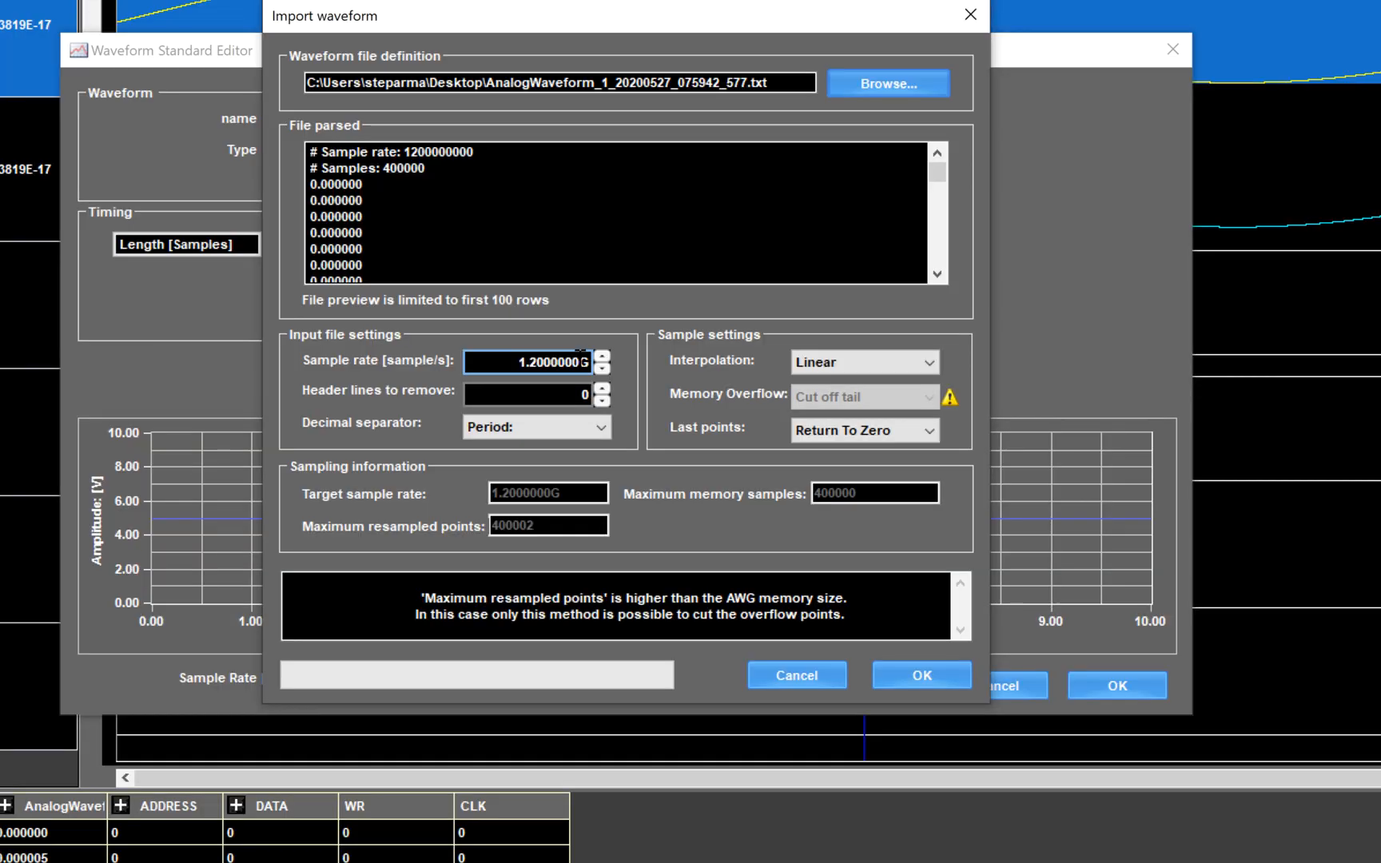
pyautogui.click(592, 392)
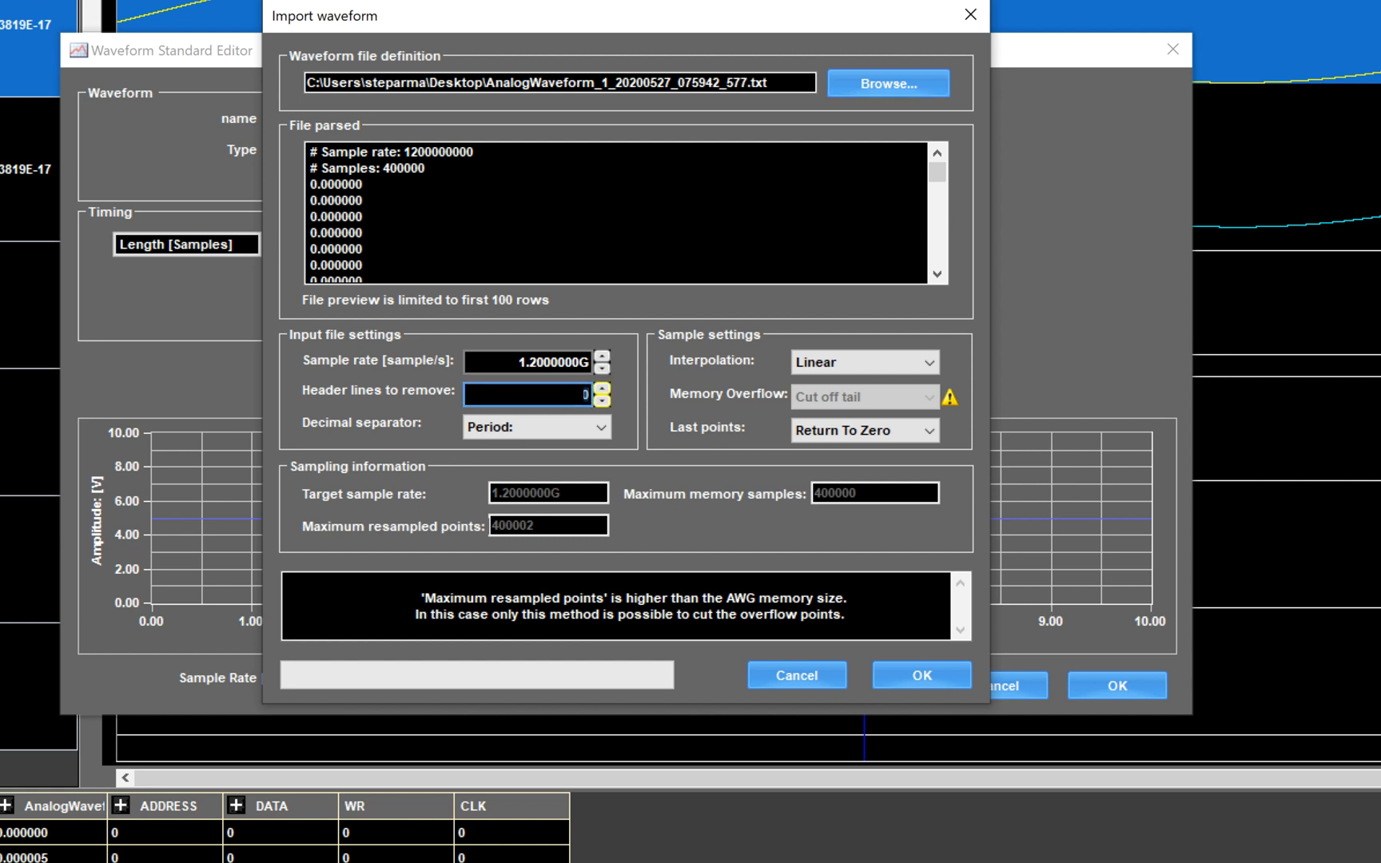
pyautogui.write('2')
pyautogui.click(603, 430)
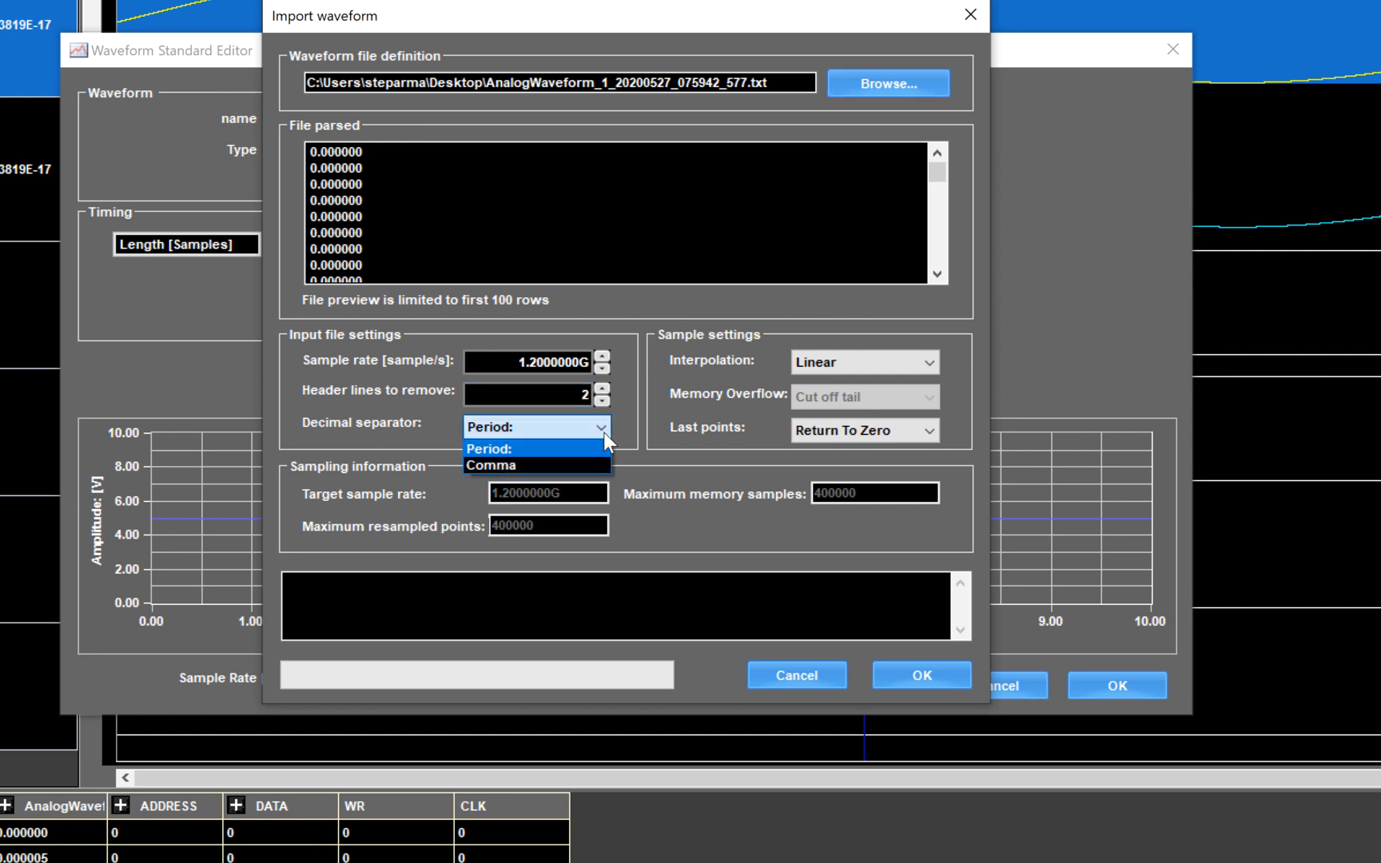
pyautogui.click(603, 433)
# Step: Keep Linear interpolation and Return To Zero for the last points, and apply the imported file to AnalogWaveform_1
pyautogui.click(935, 366)
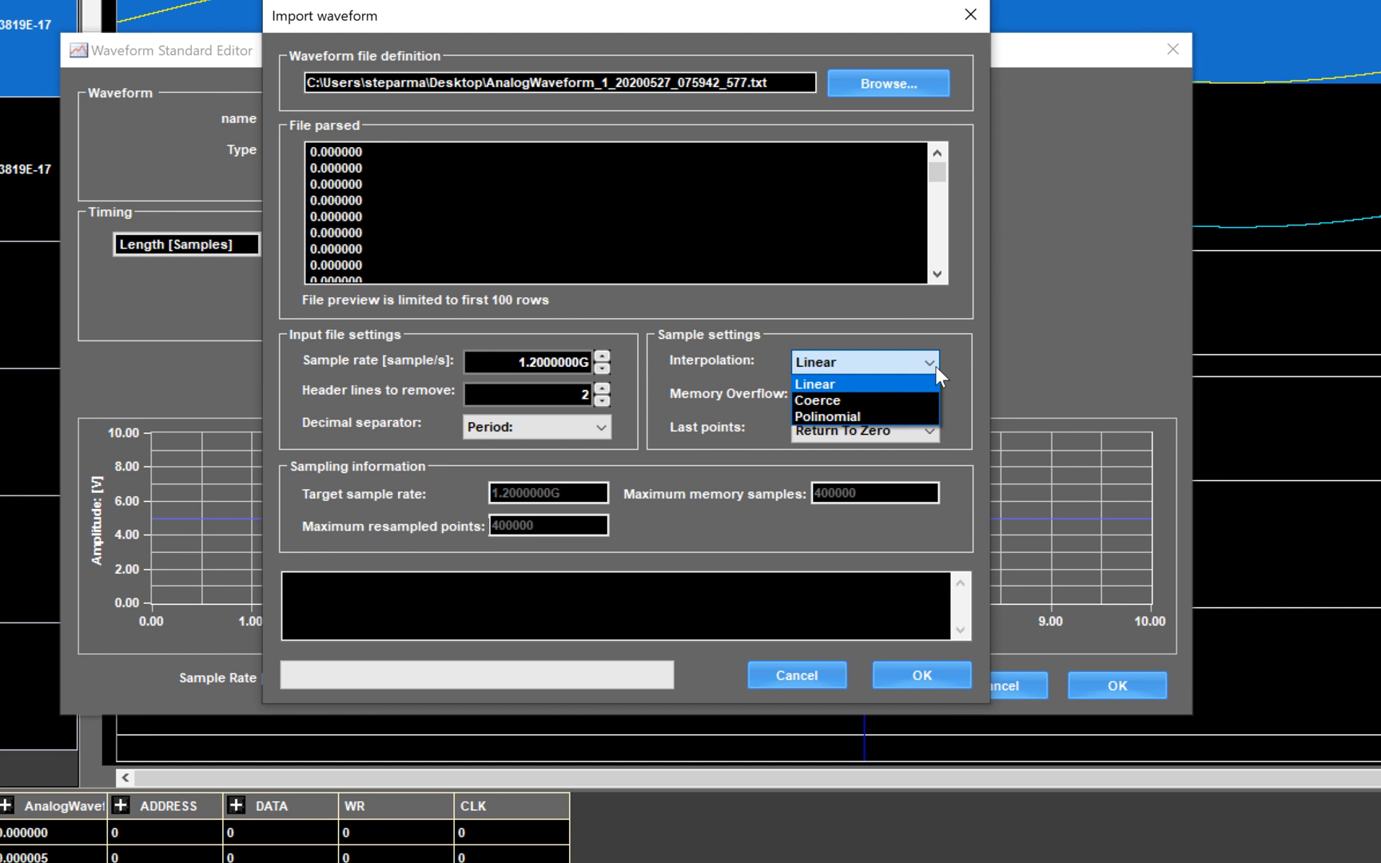
pyautogui.click(935, 367)
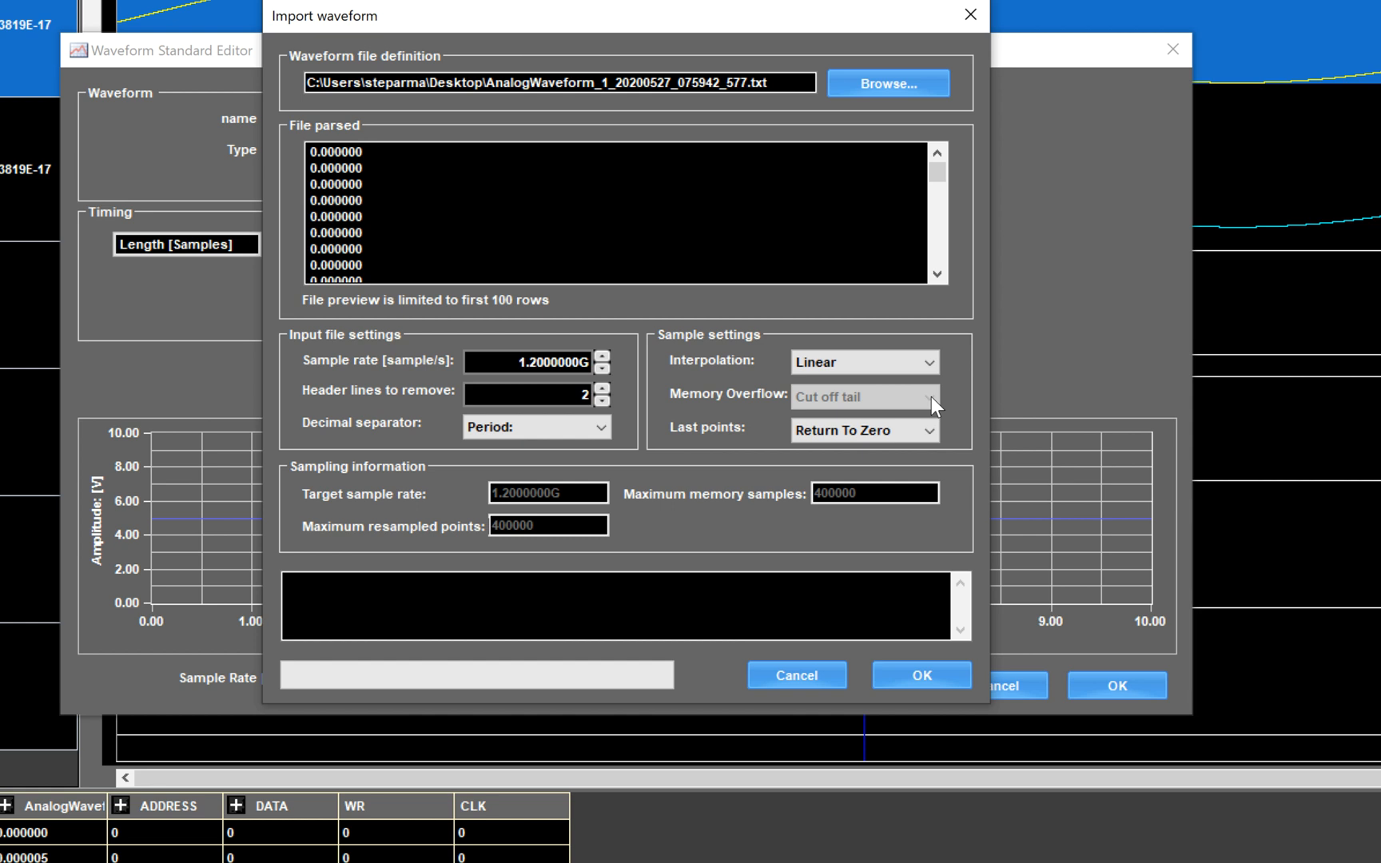
pyautogui.click(932, 430)
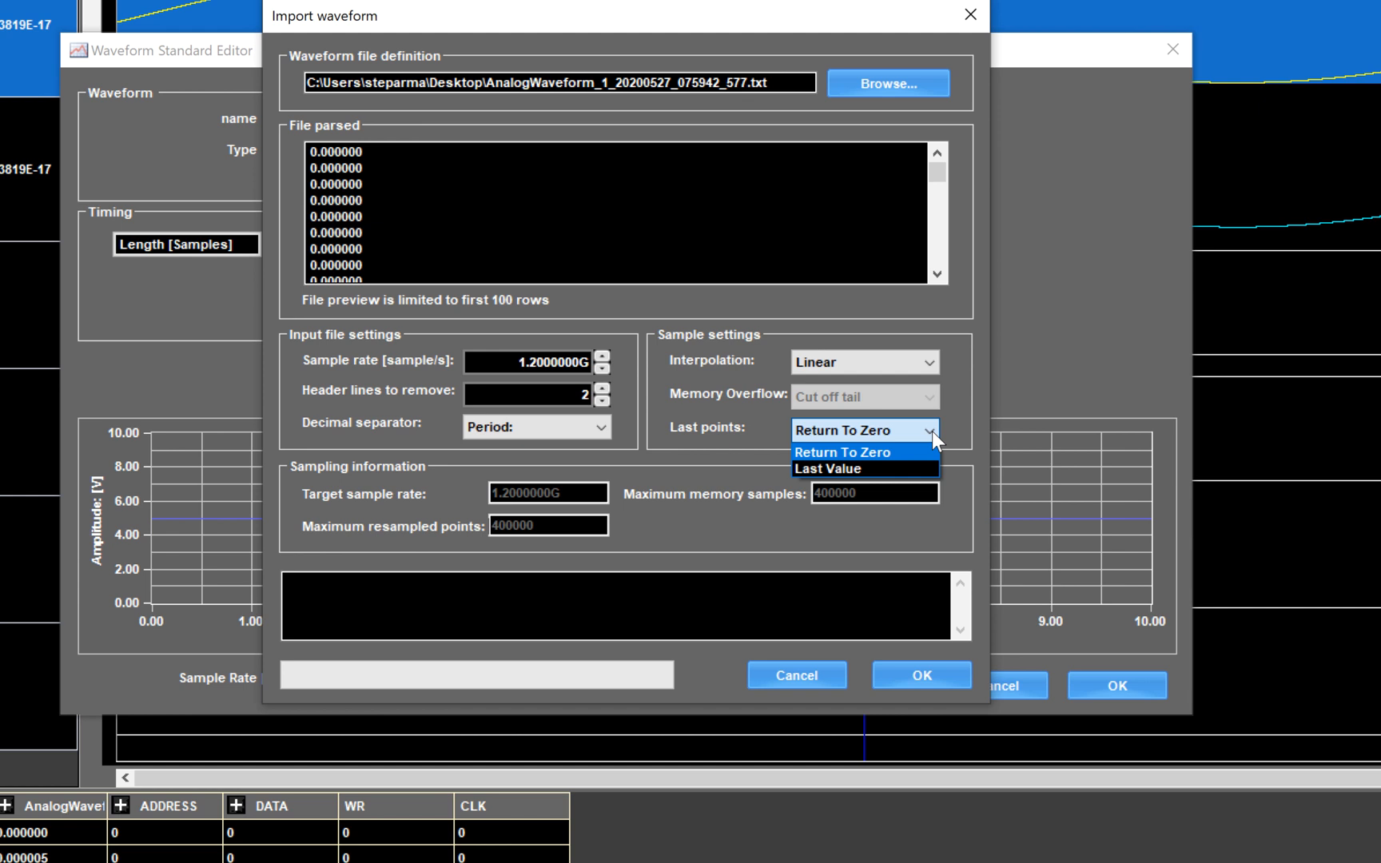
pyautogui.click(932, 431)
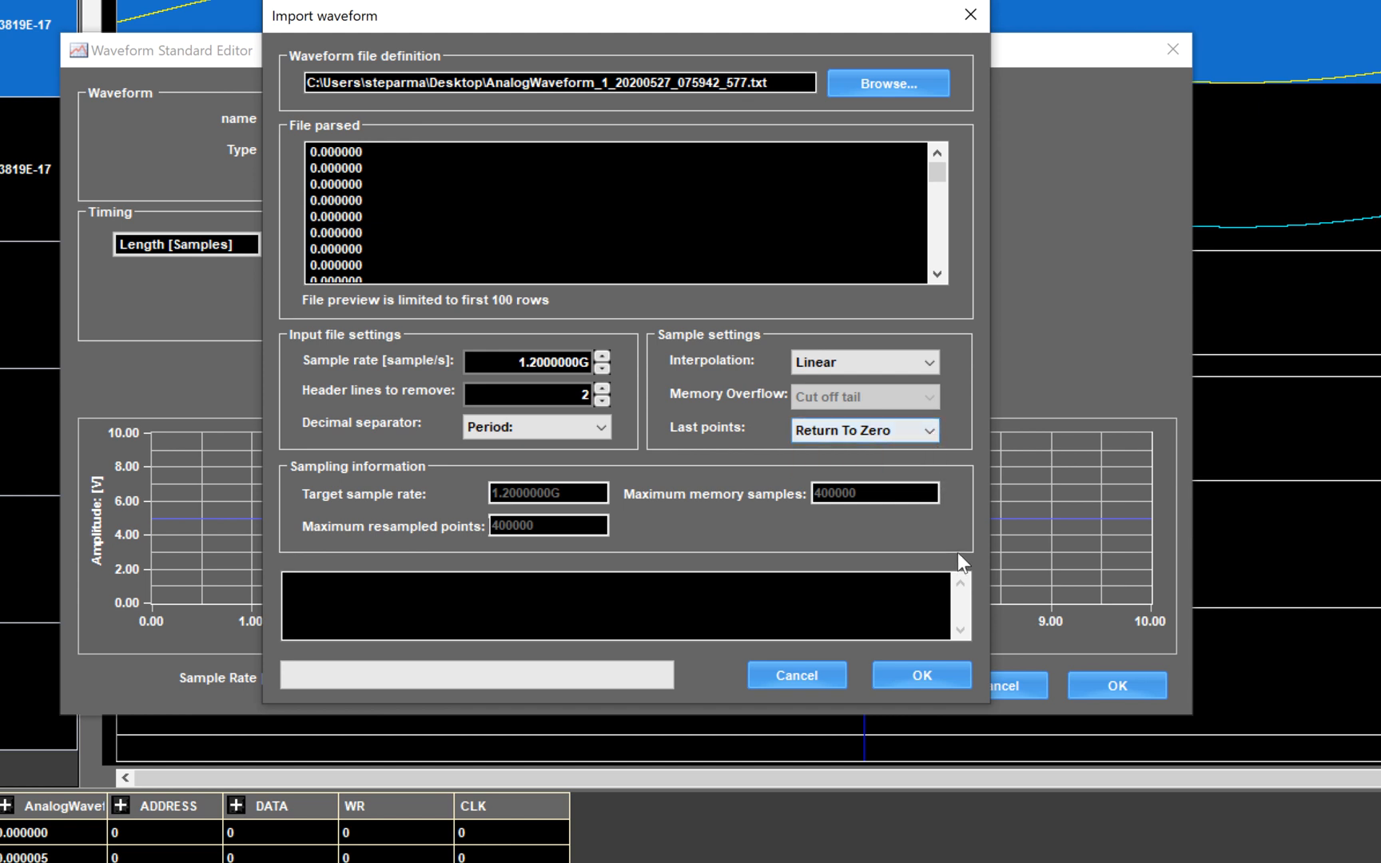
pyautogui.click(932, 676)
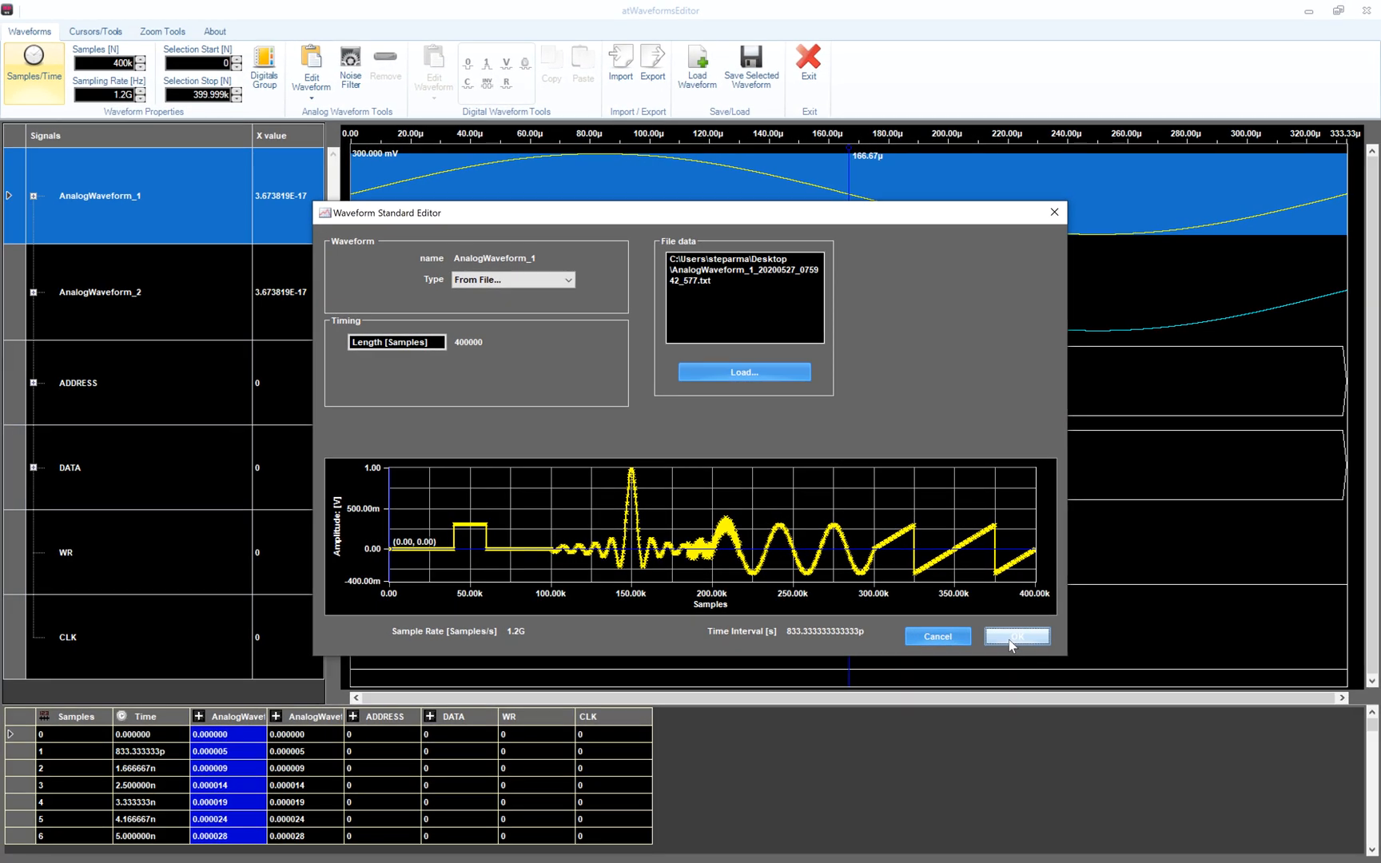
pyautogui.click(1090, 683)
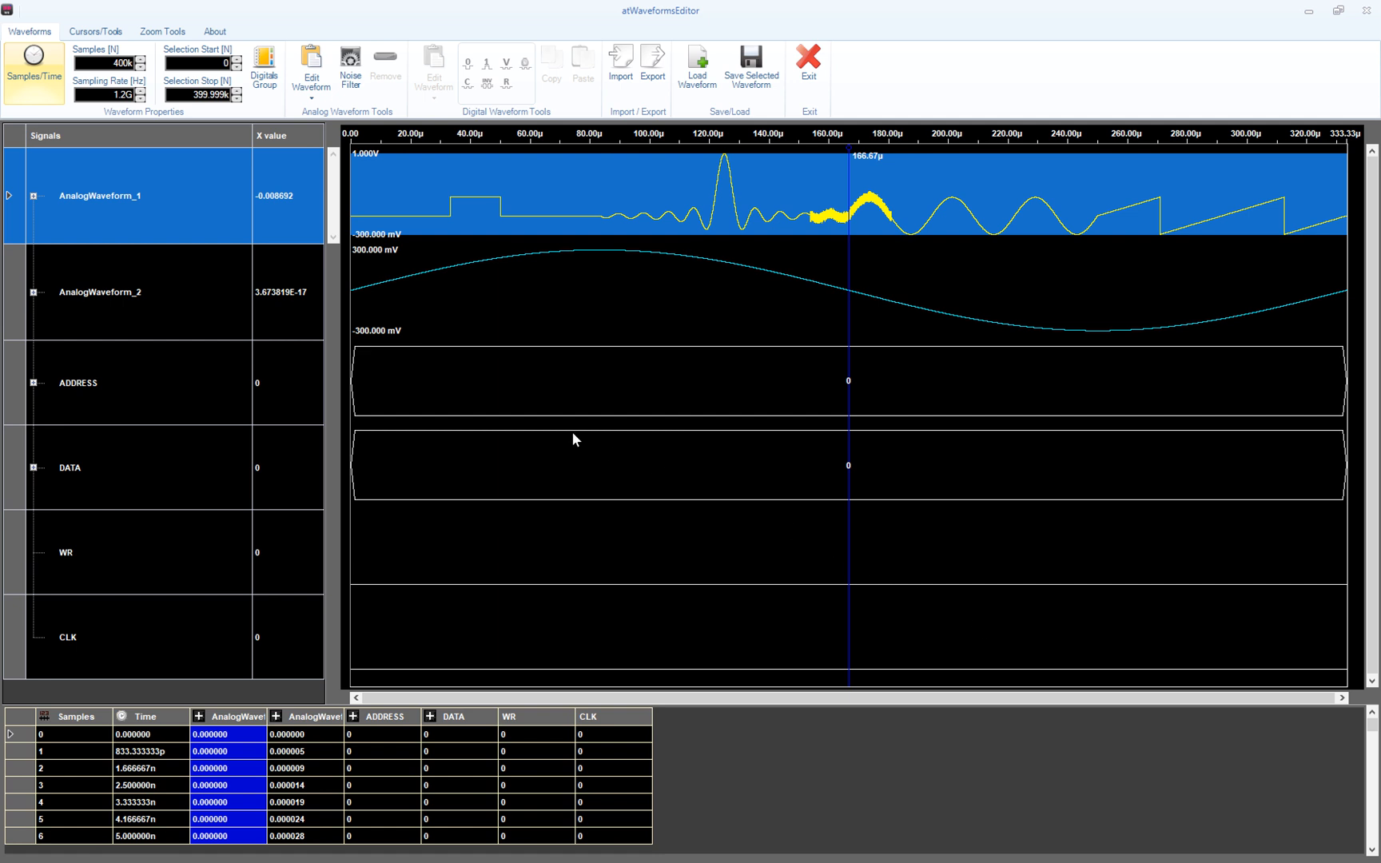
# Step: Select the ADDRESS signal and import the digital pattern from the Desktop file DigitalWaveform_20200527_080159_014
pyautogui.click(213, 381)
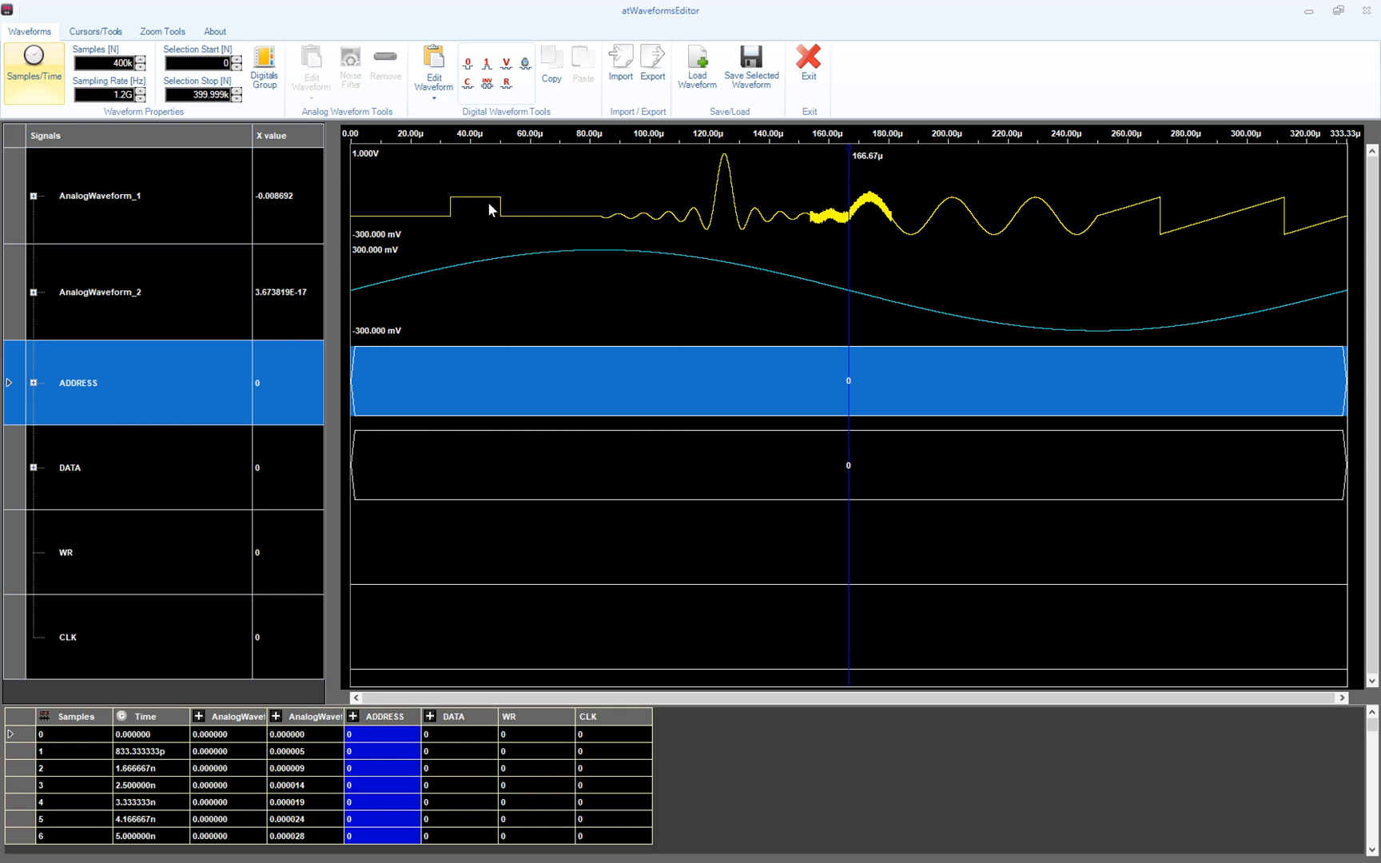
pyautogui.click(620, 64)
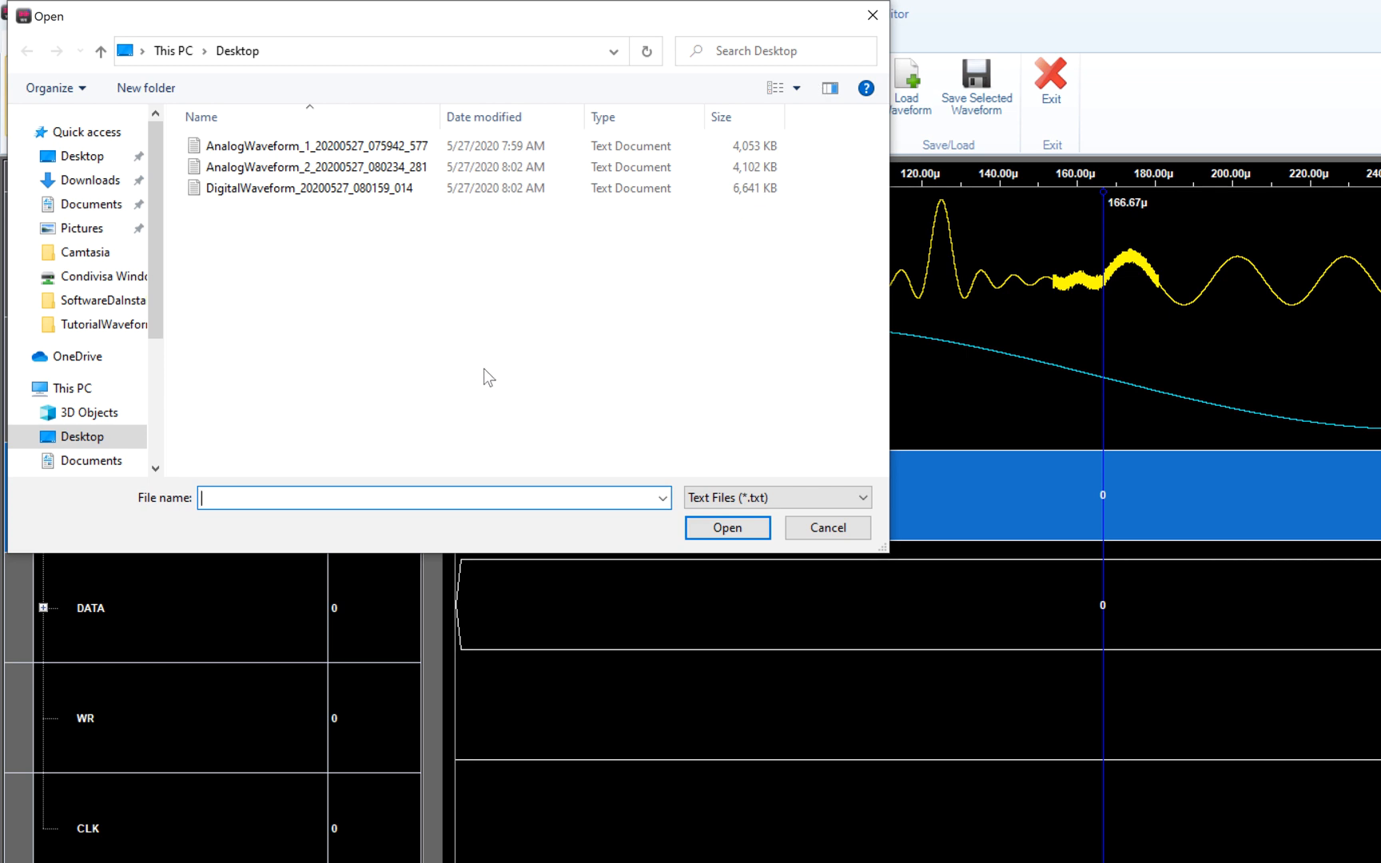
pyautogui.click(348, 185)
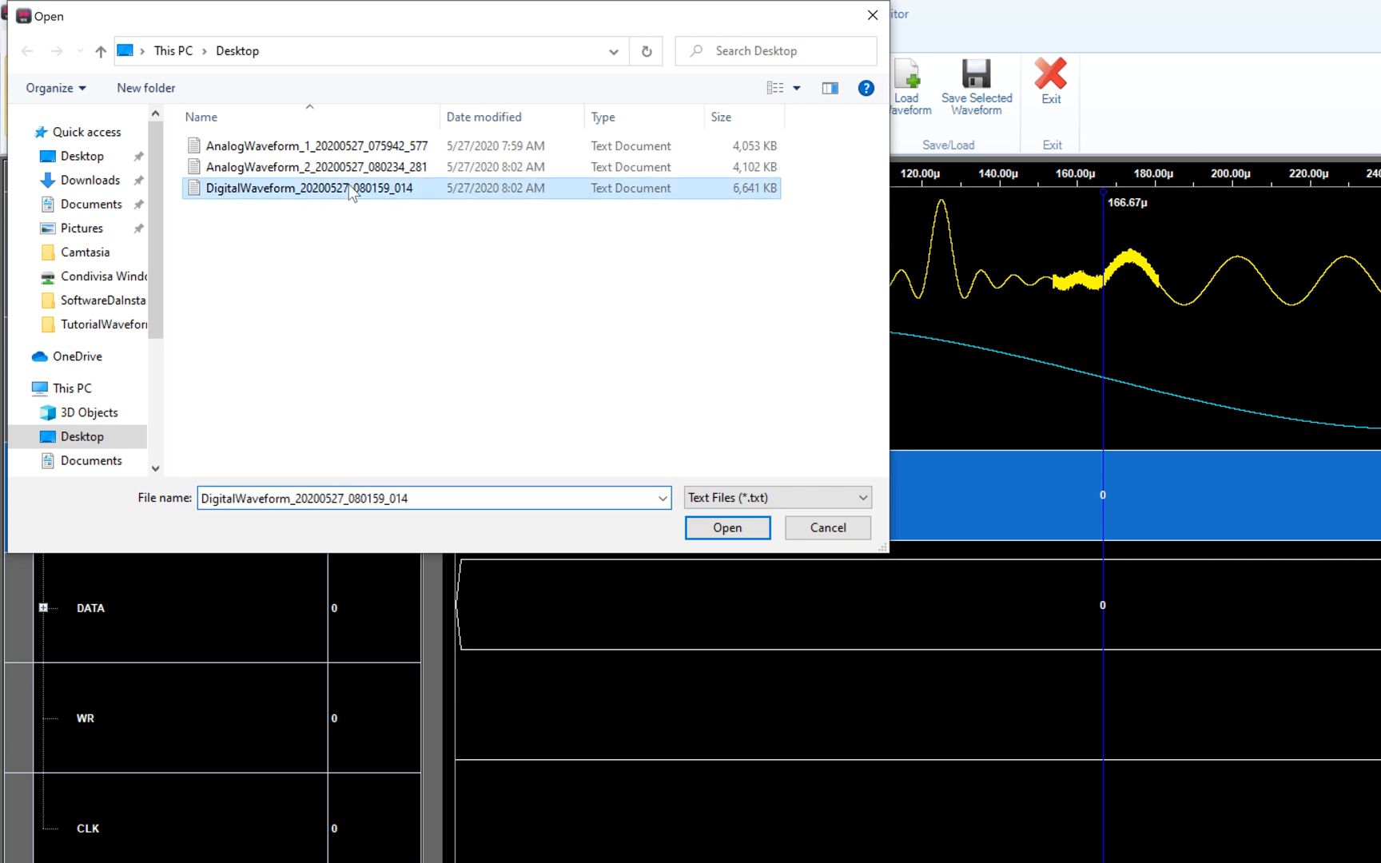
pyautogui.doubleClick(348, 184)
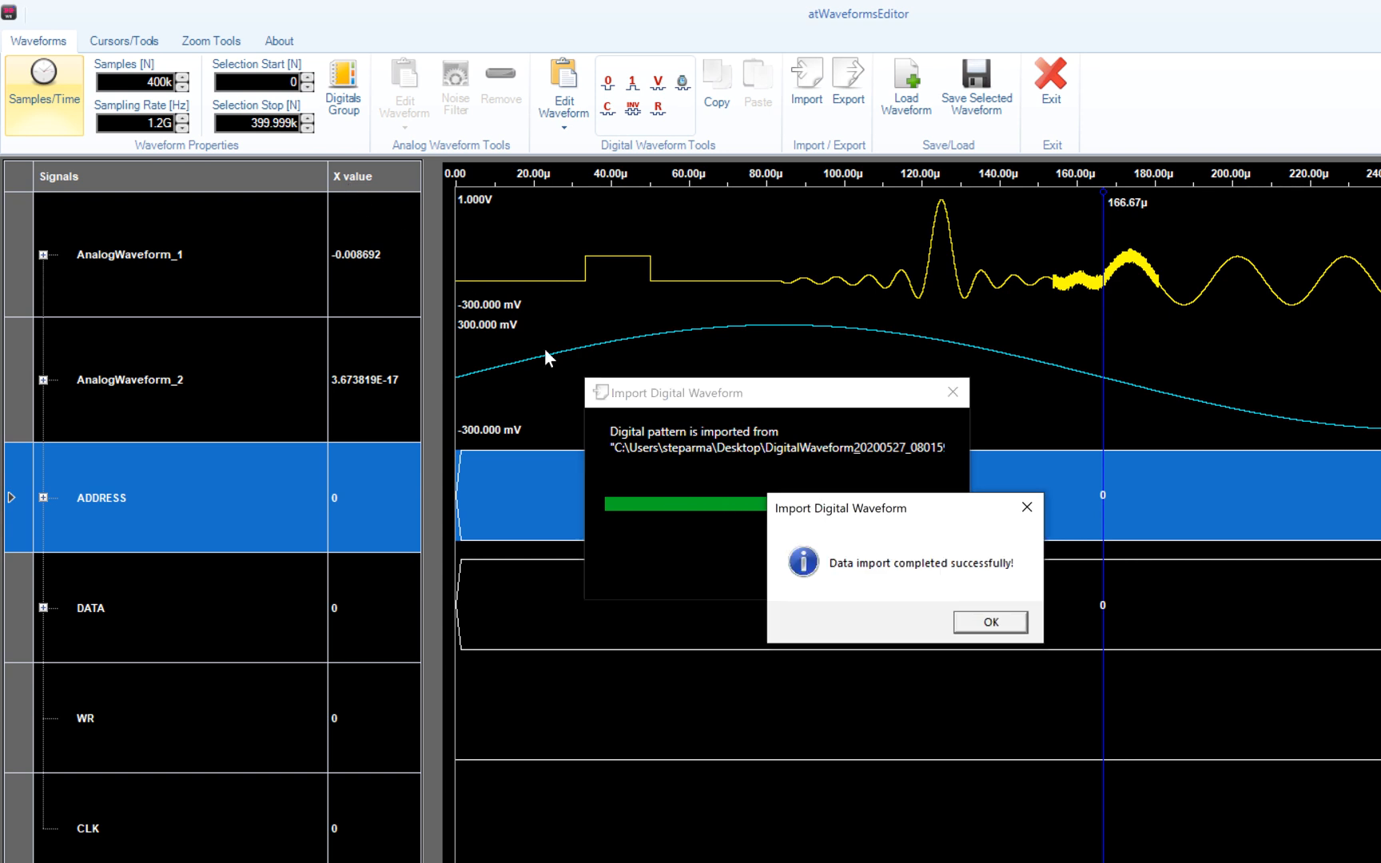
pyautogui.click(988, 625)
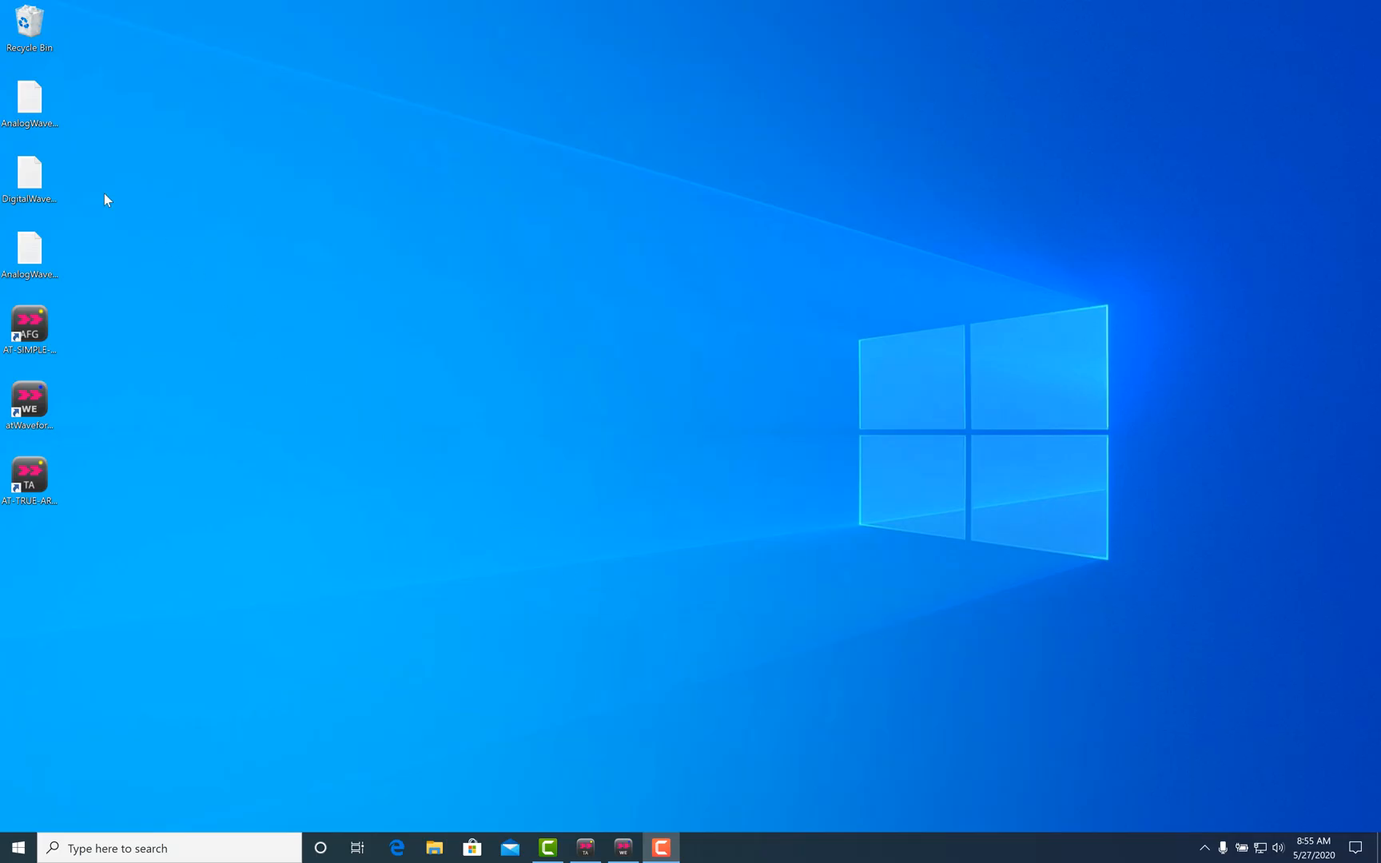
# Step: Open the DigitalWaveform_20200527_080159_014 desktop file in Notepad++ and examine its header line and sample rows
pyautogui.rightClick(33, 174)
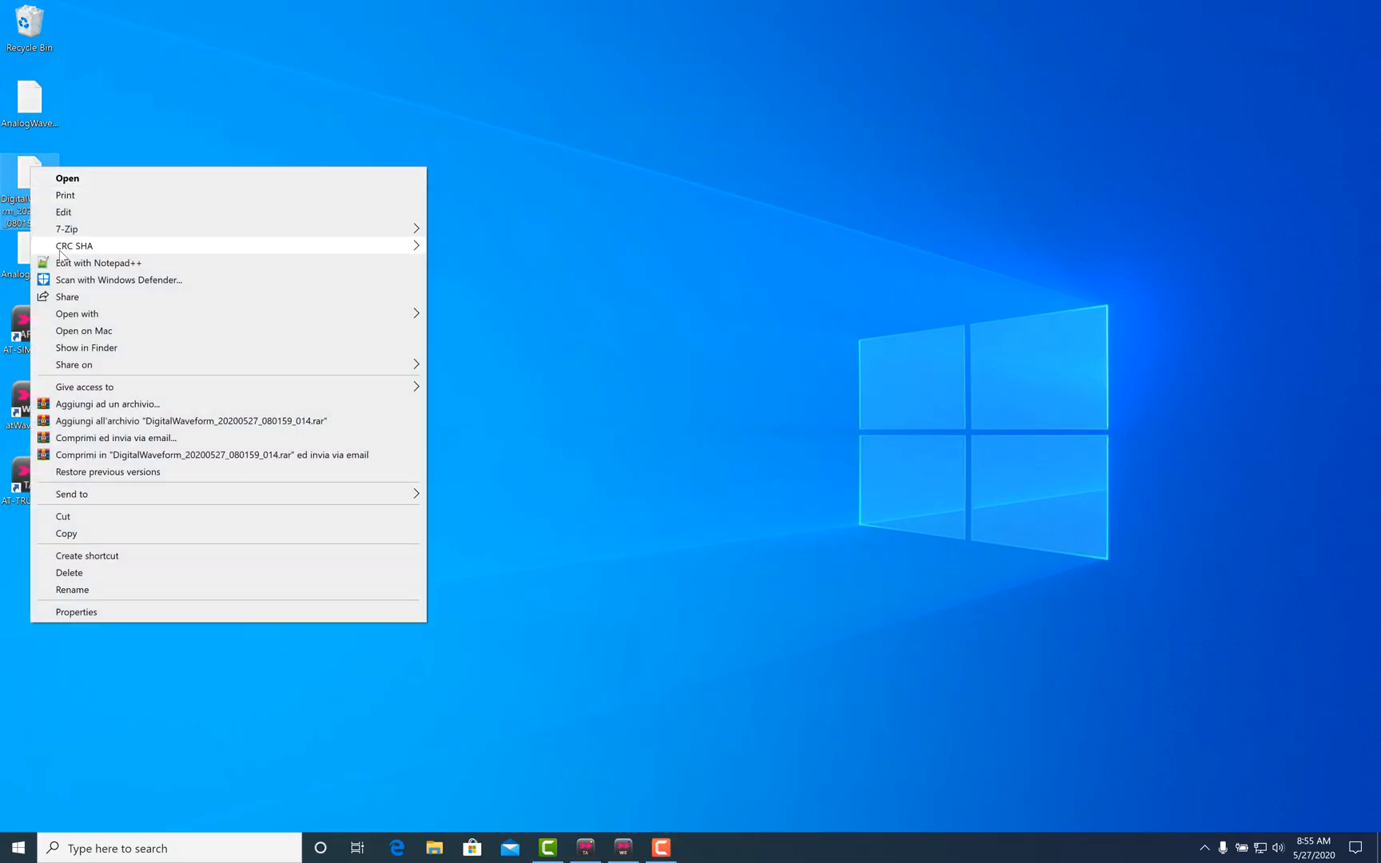
pyautogui.click(66, 263)
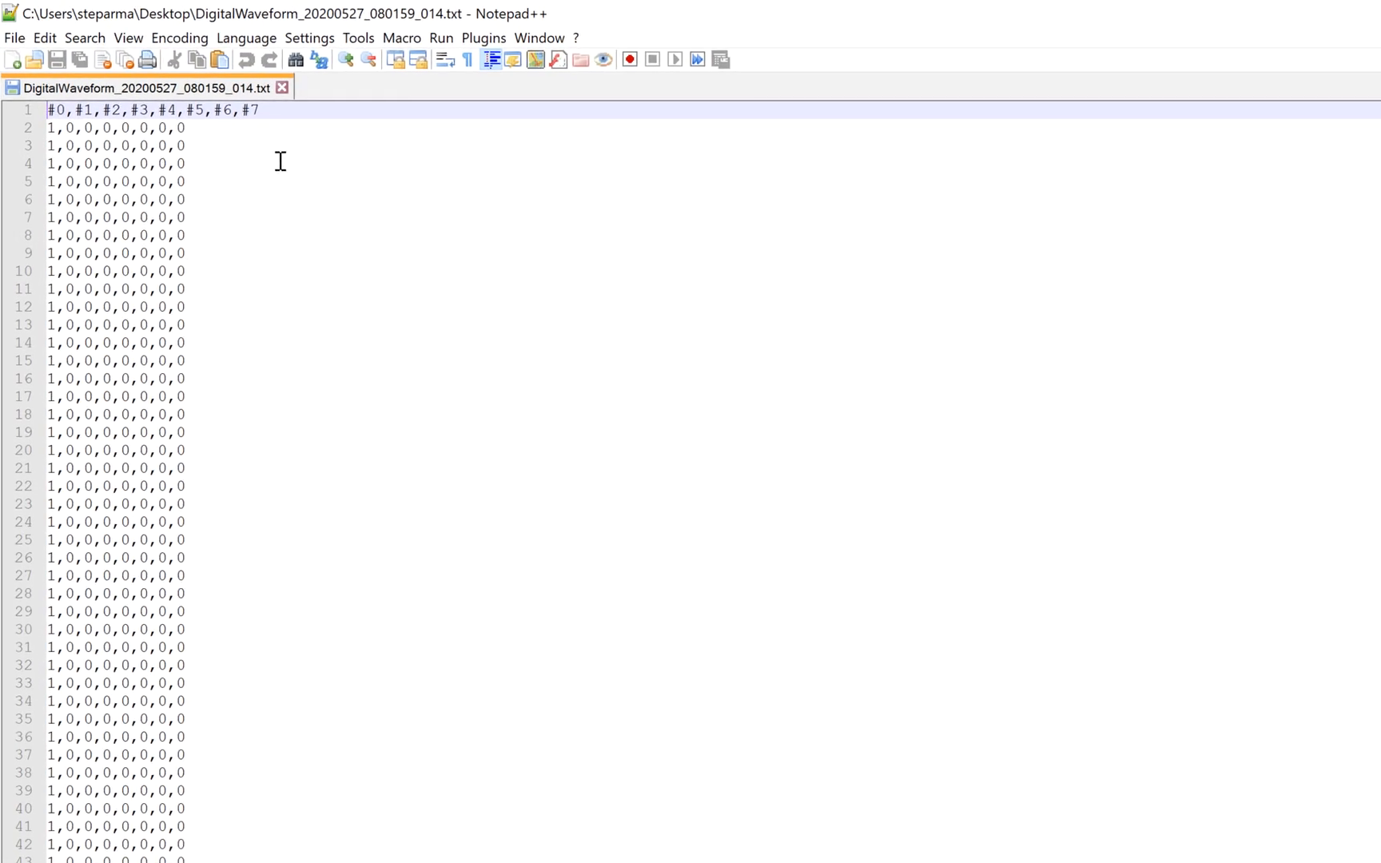
pyautogui.moveTo(244, 114); pyautogui.dragTo(72, 114)
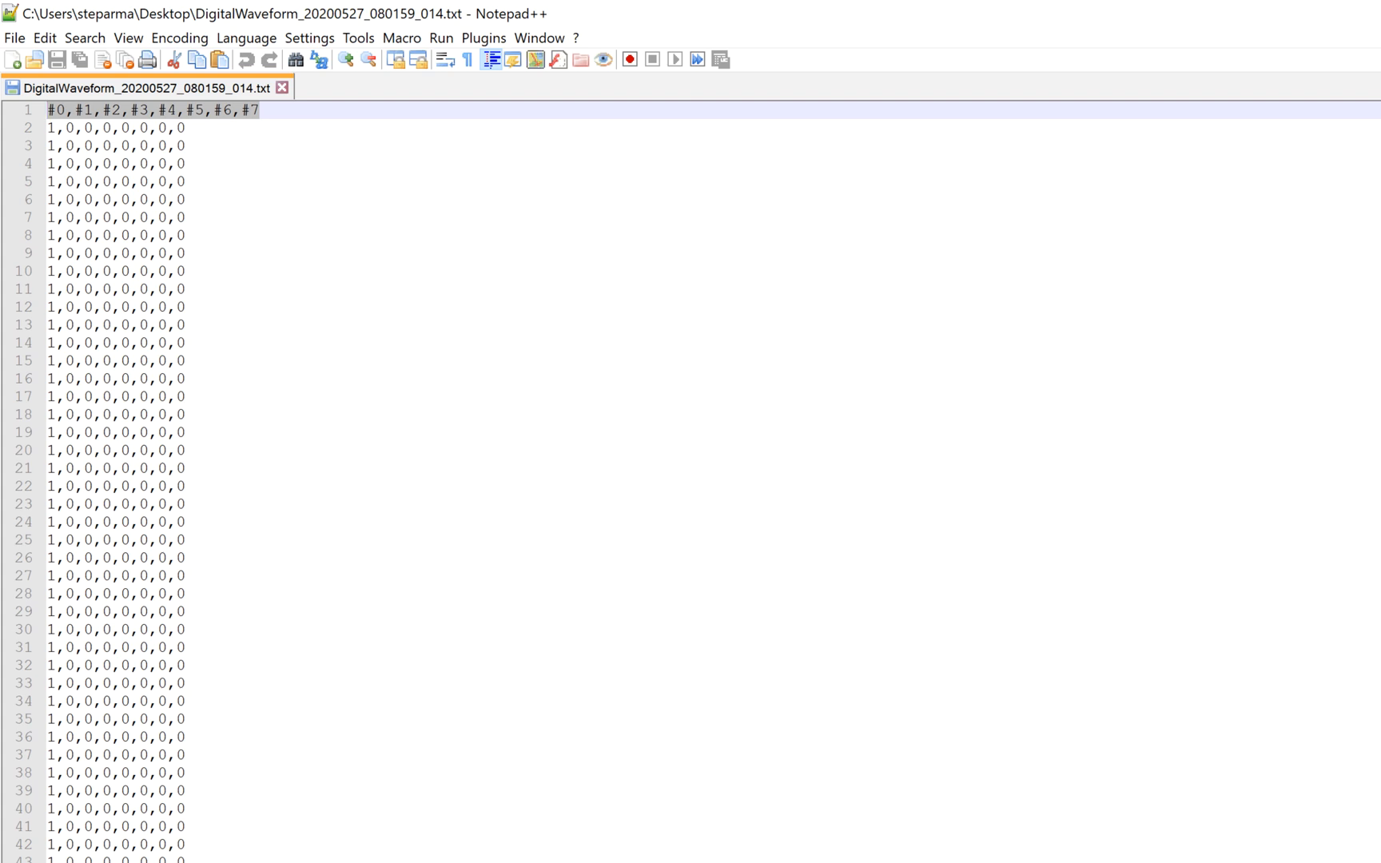
pyautogui.scroll(-20, 691, 480)
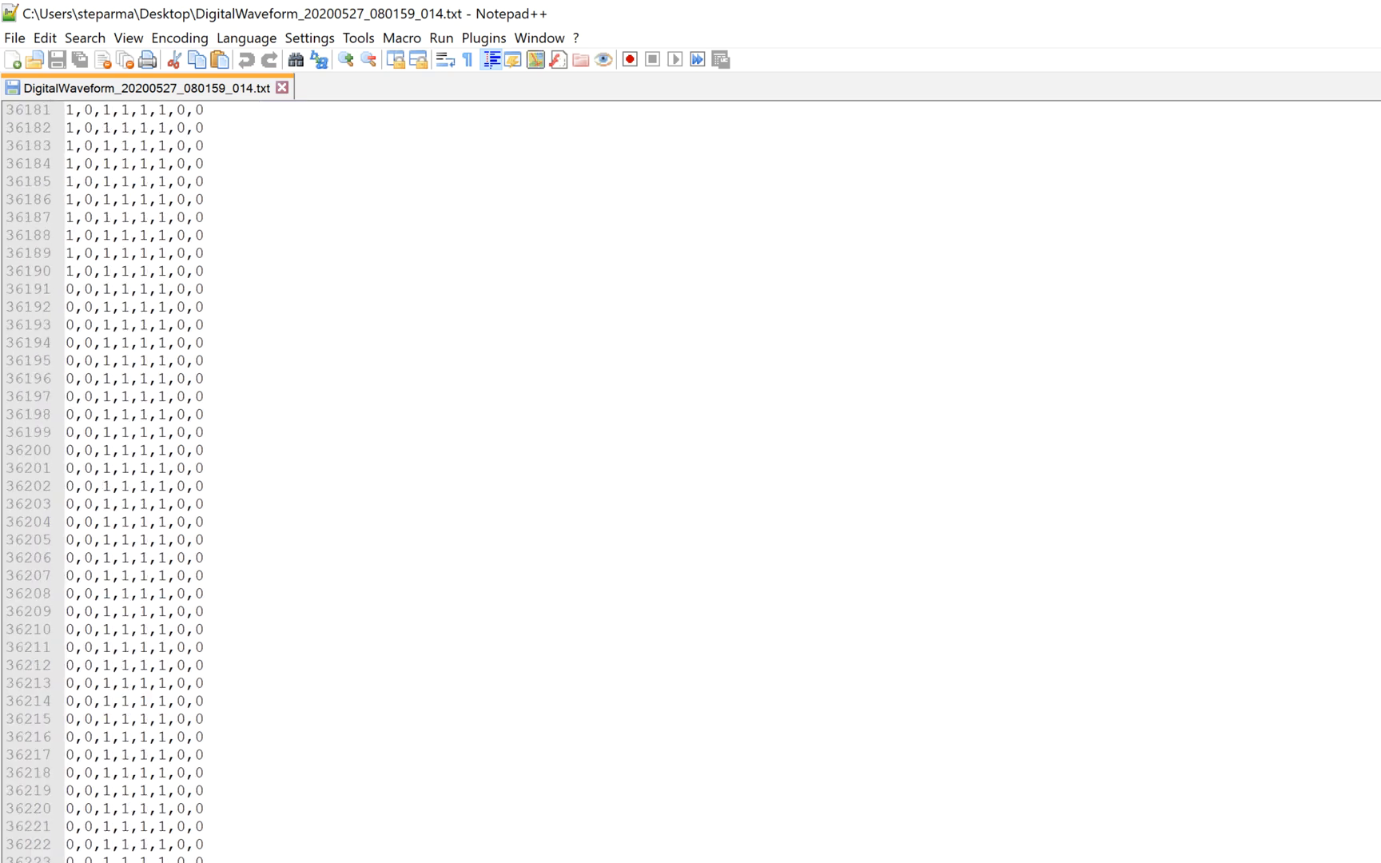
pyautogui.scroll(-20, 690, 479)
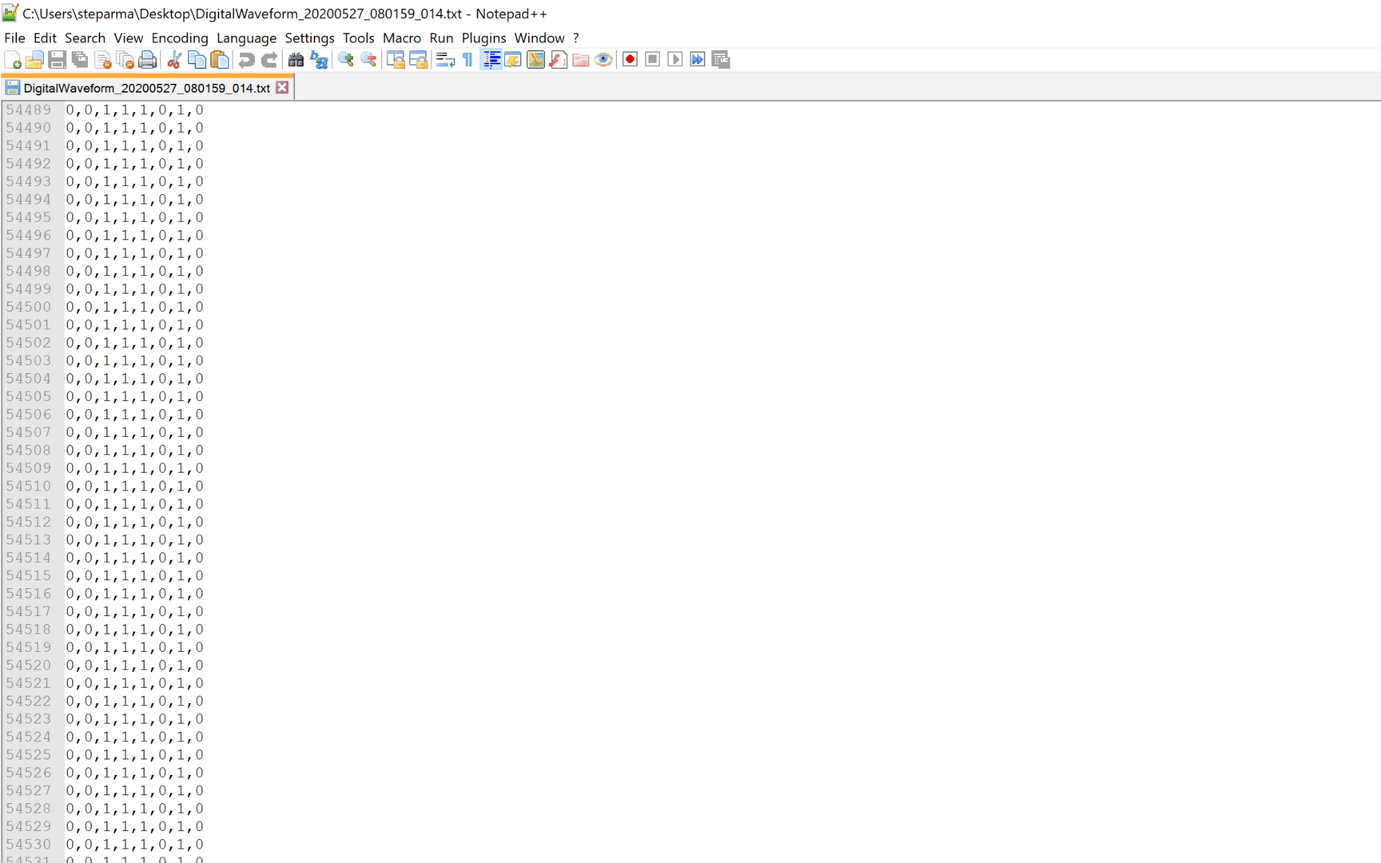
pyautogui.scroll(20, 690, 480)
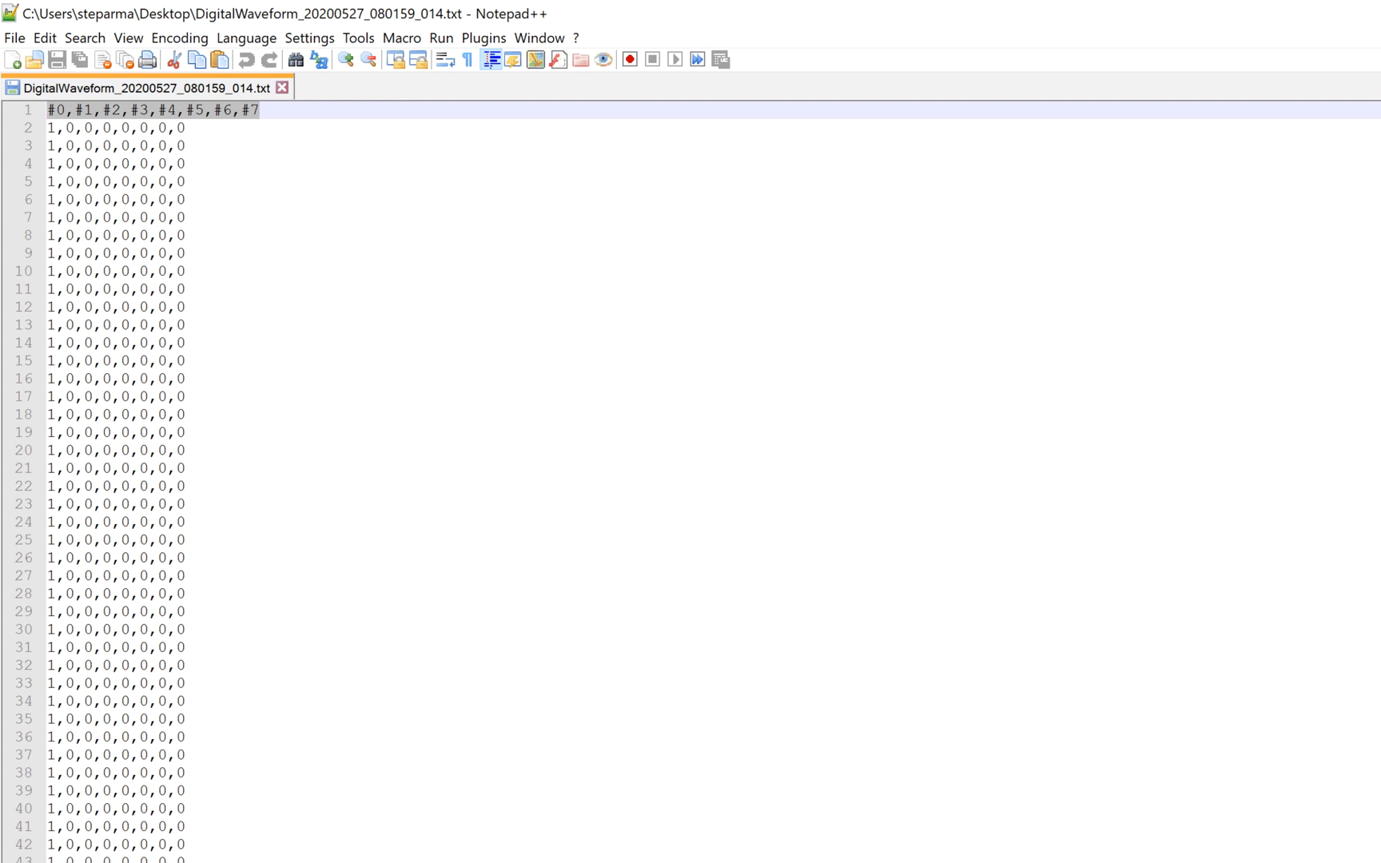
# Step: Open the AnalogWaveform_1_20200527_075942_577 desktop file and examine its two header lines and sample column
pyautogui.click(34, 60)
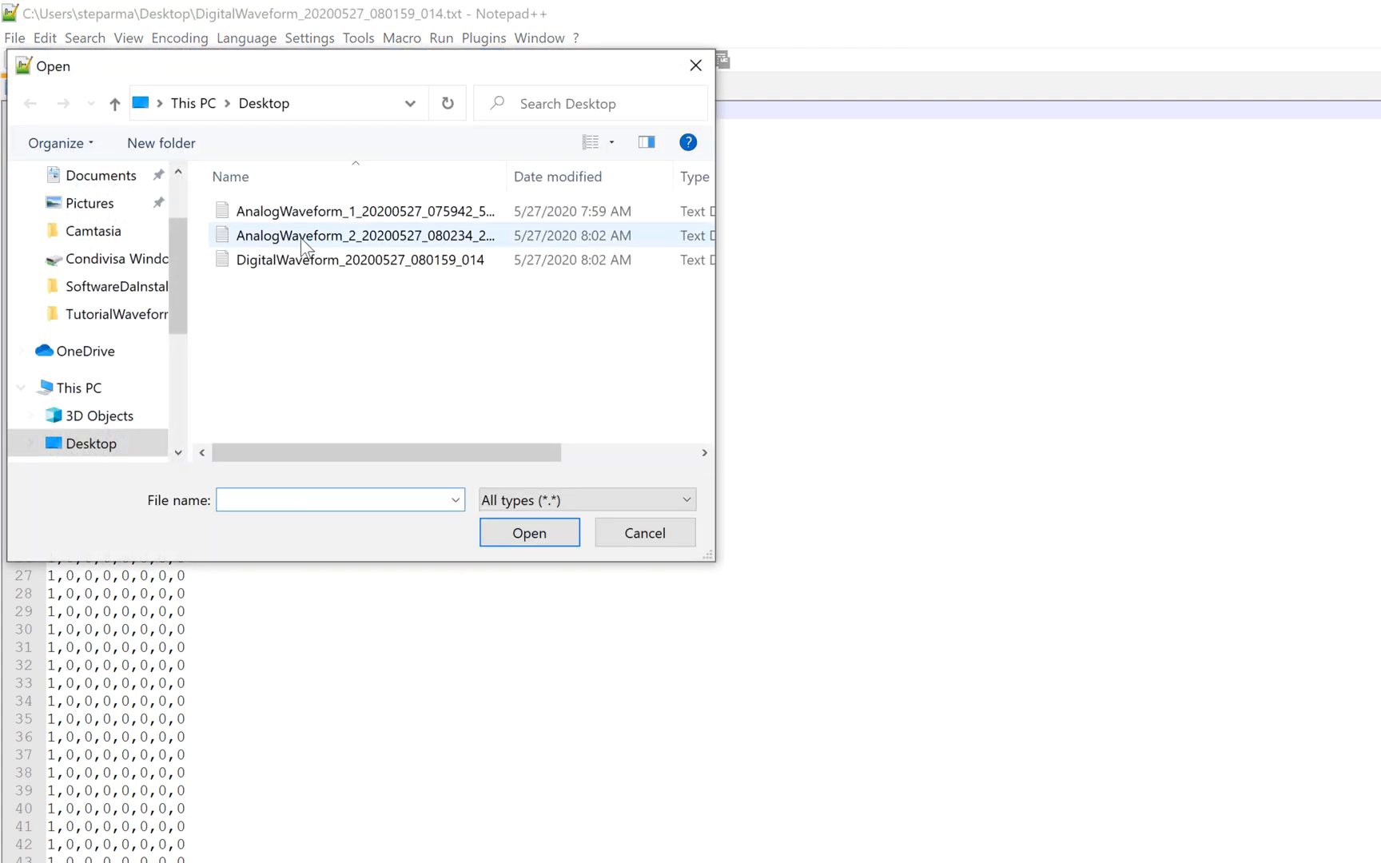
pyautogui.doubleClick(314, 214)
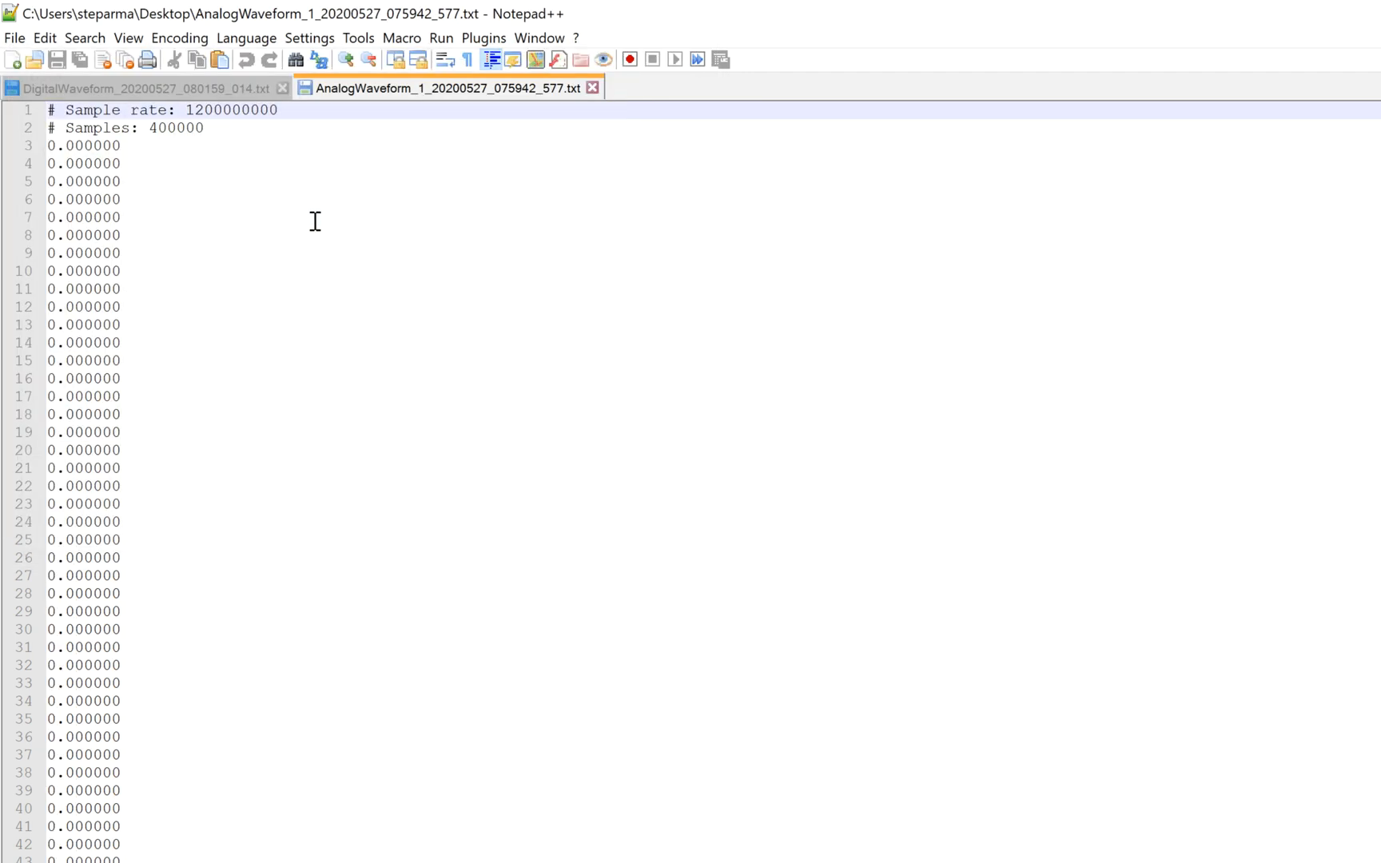
pyautogui.moveTo(230, 131); pyautogui.dragTo(40, 109)
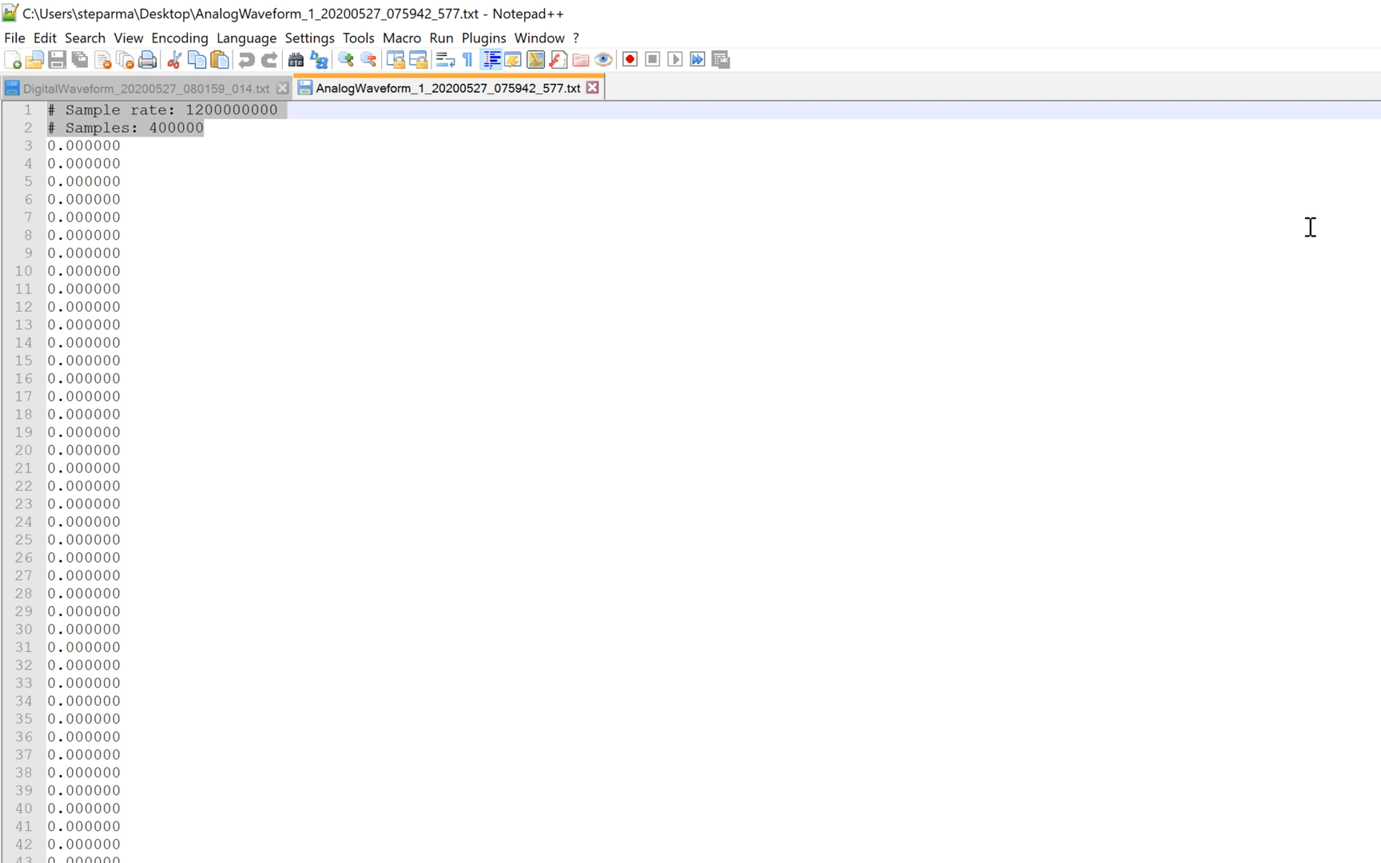
pyautogui.scroll(-20, 690, 481)
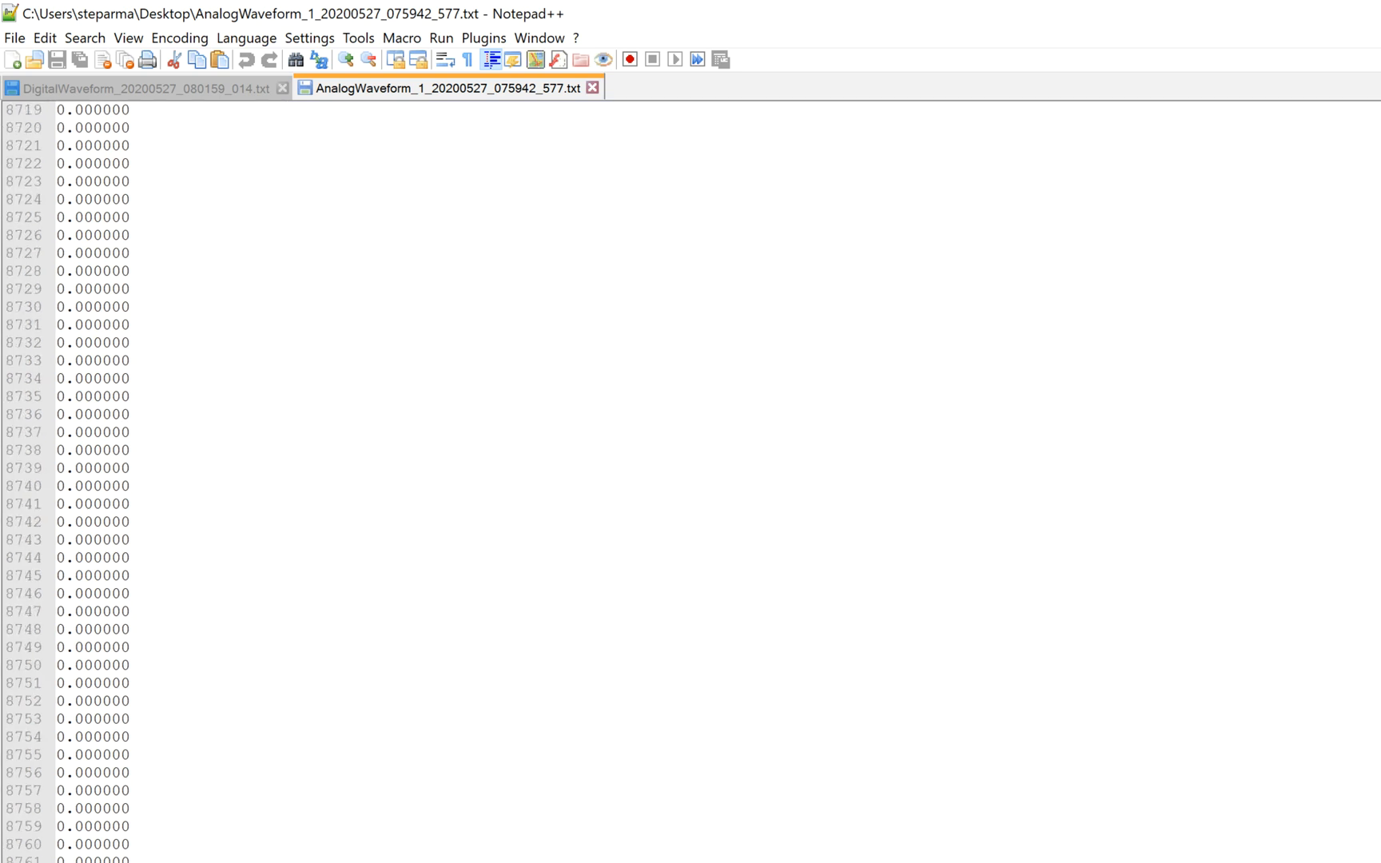
pyautogui.scroll(20, 691, 481)
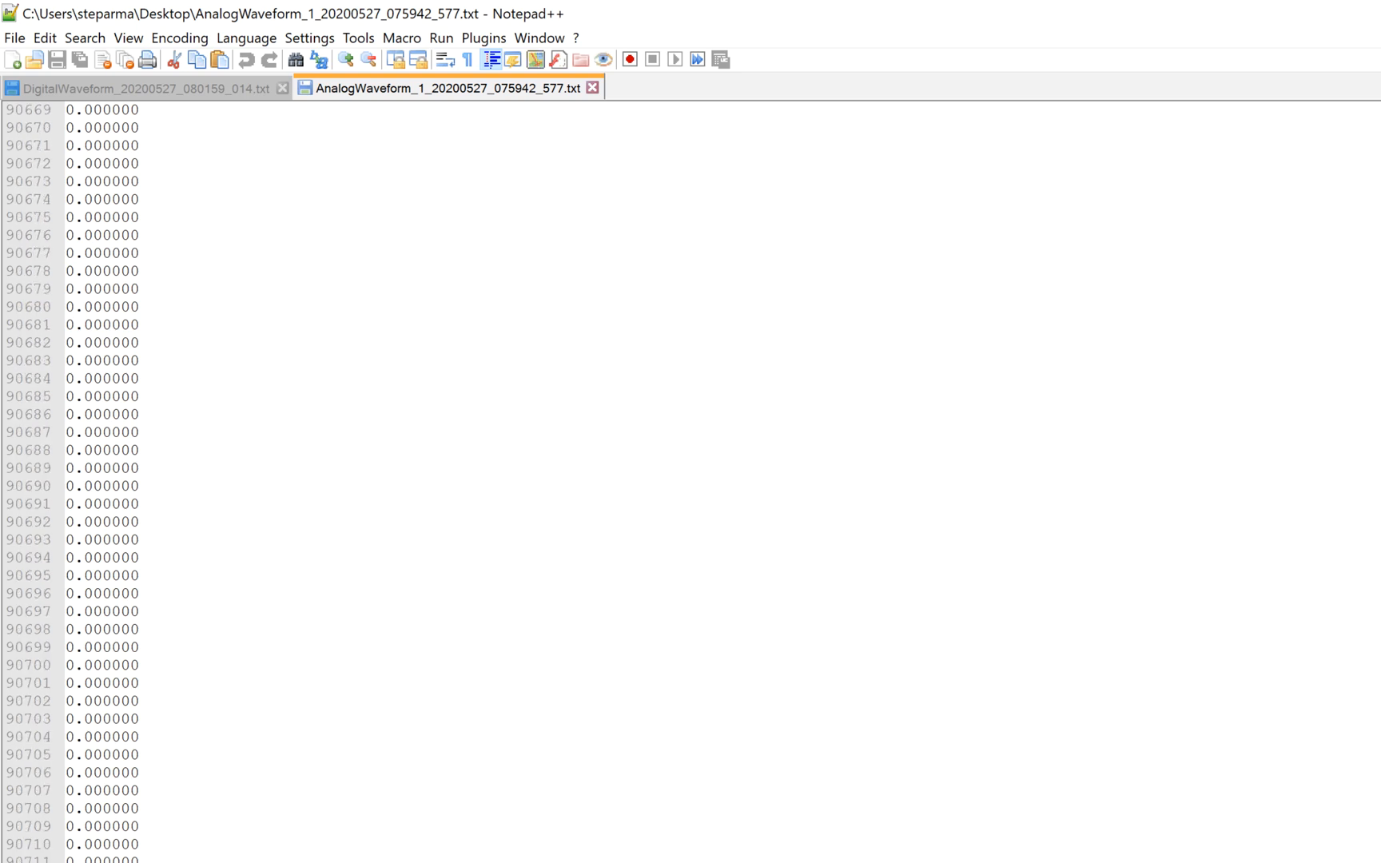
pyautogui.scroll(-20, 691, 481)
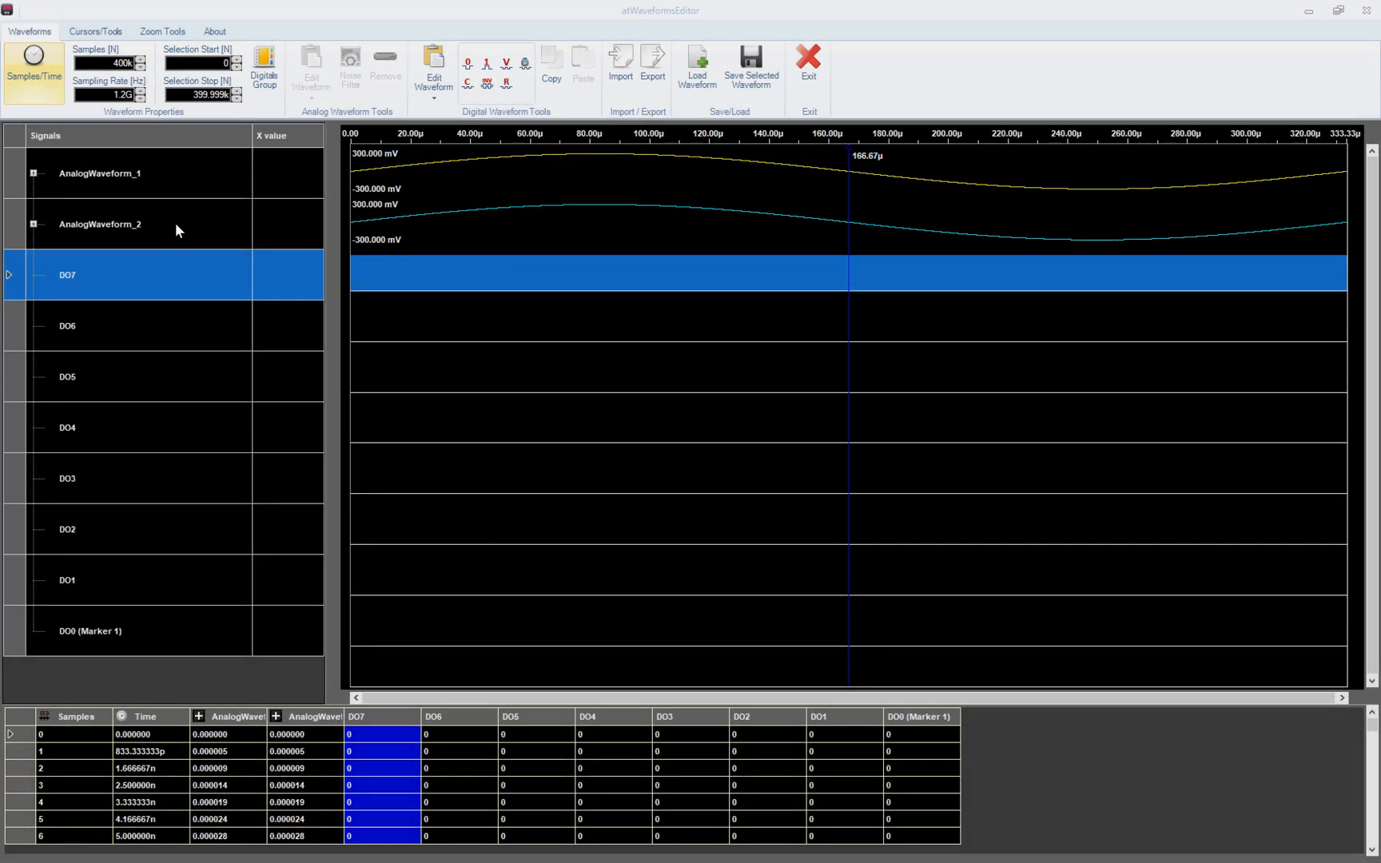
# Step: Switch to atWaveformsEditor and load the comma-separated file MixedWaveformsWithHeader.csv as the import source for AnalogWaveform_1
pyautogui.click(179, 189)
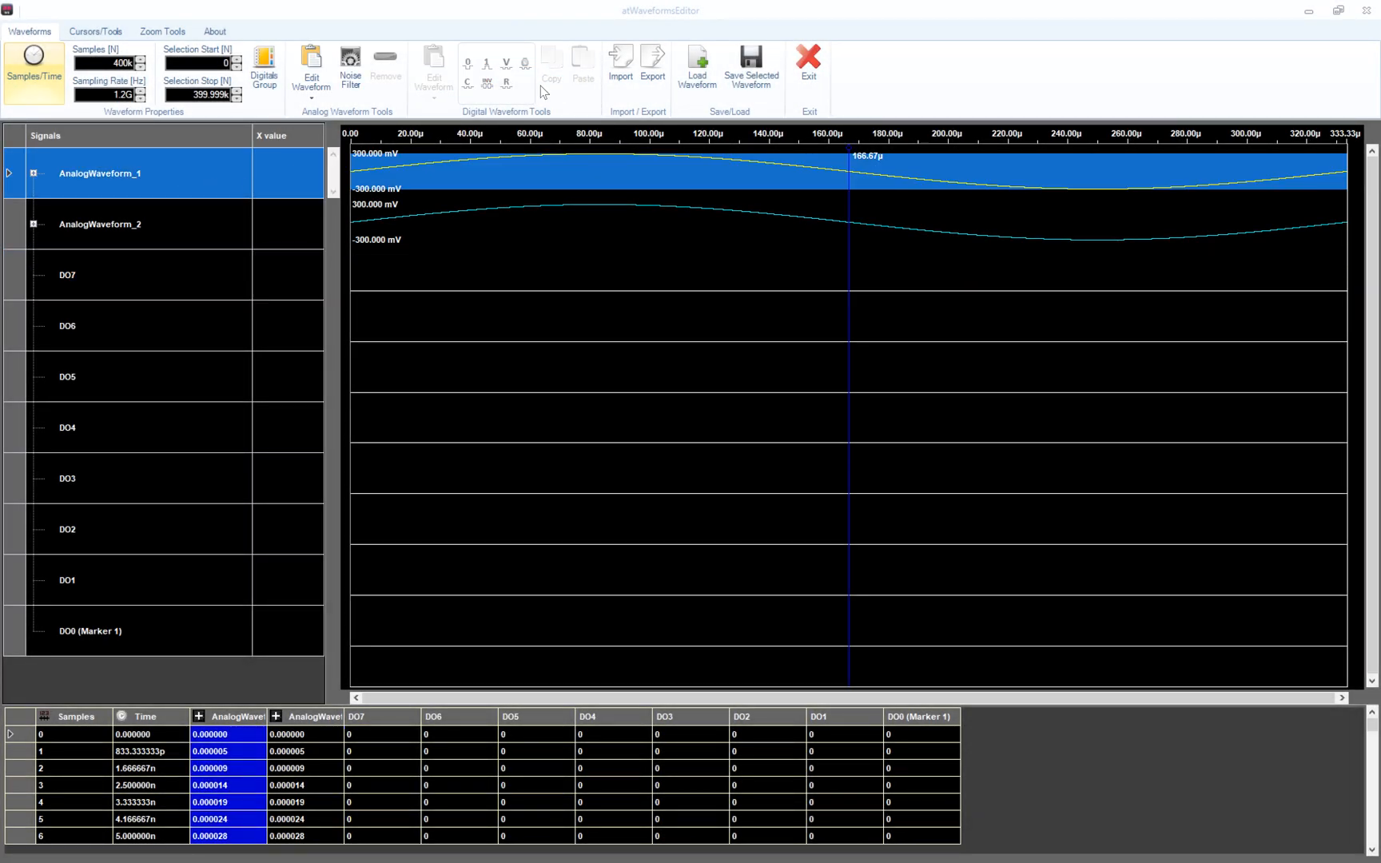
pyautogui.click(622, 58)
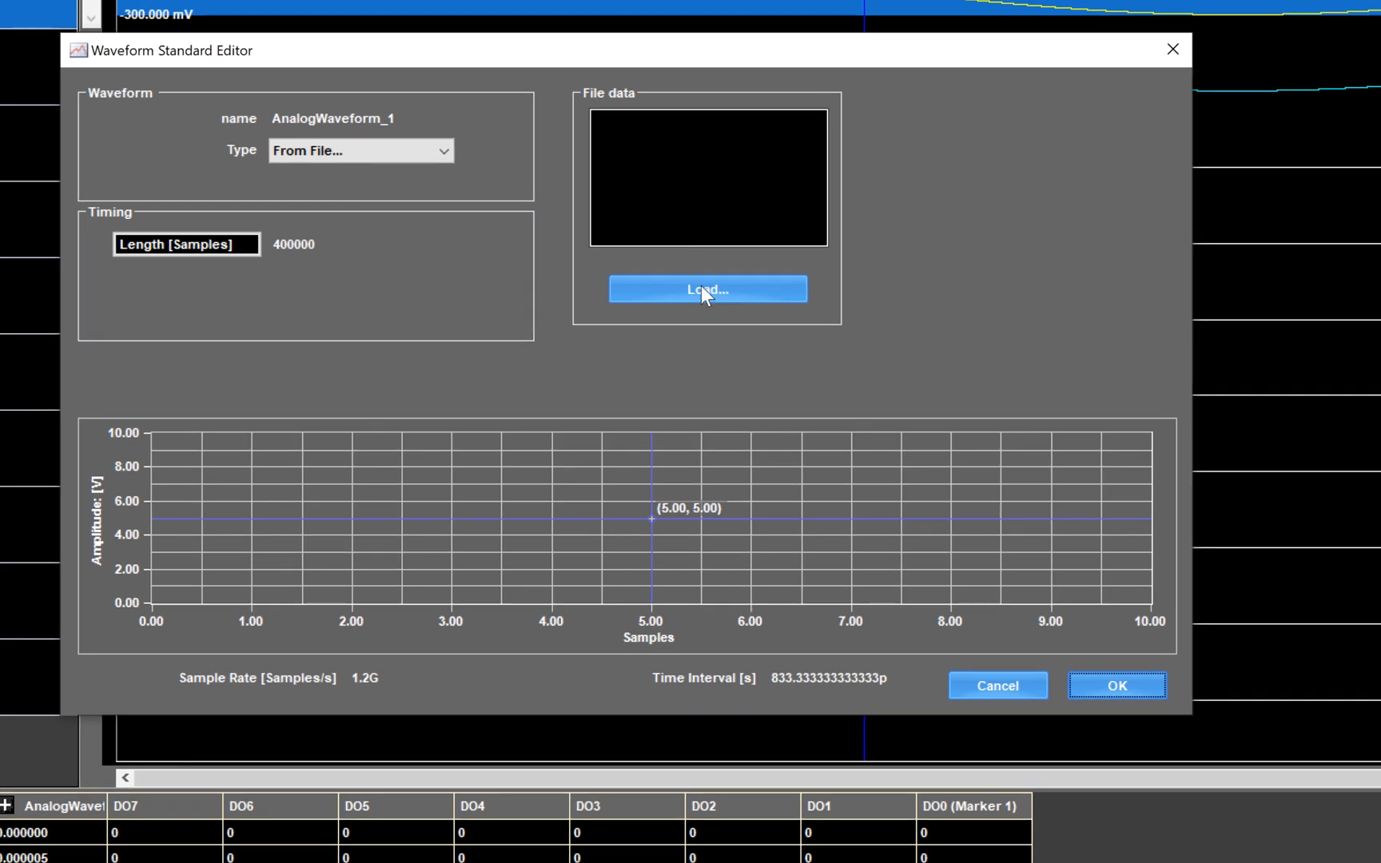
pyautogui.click(716, 296)
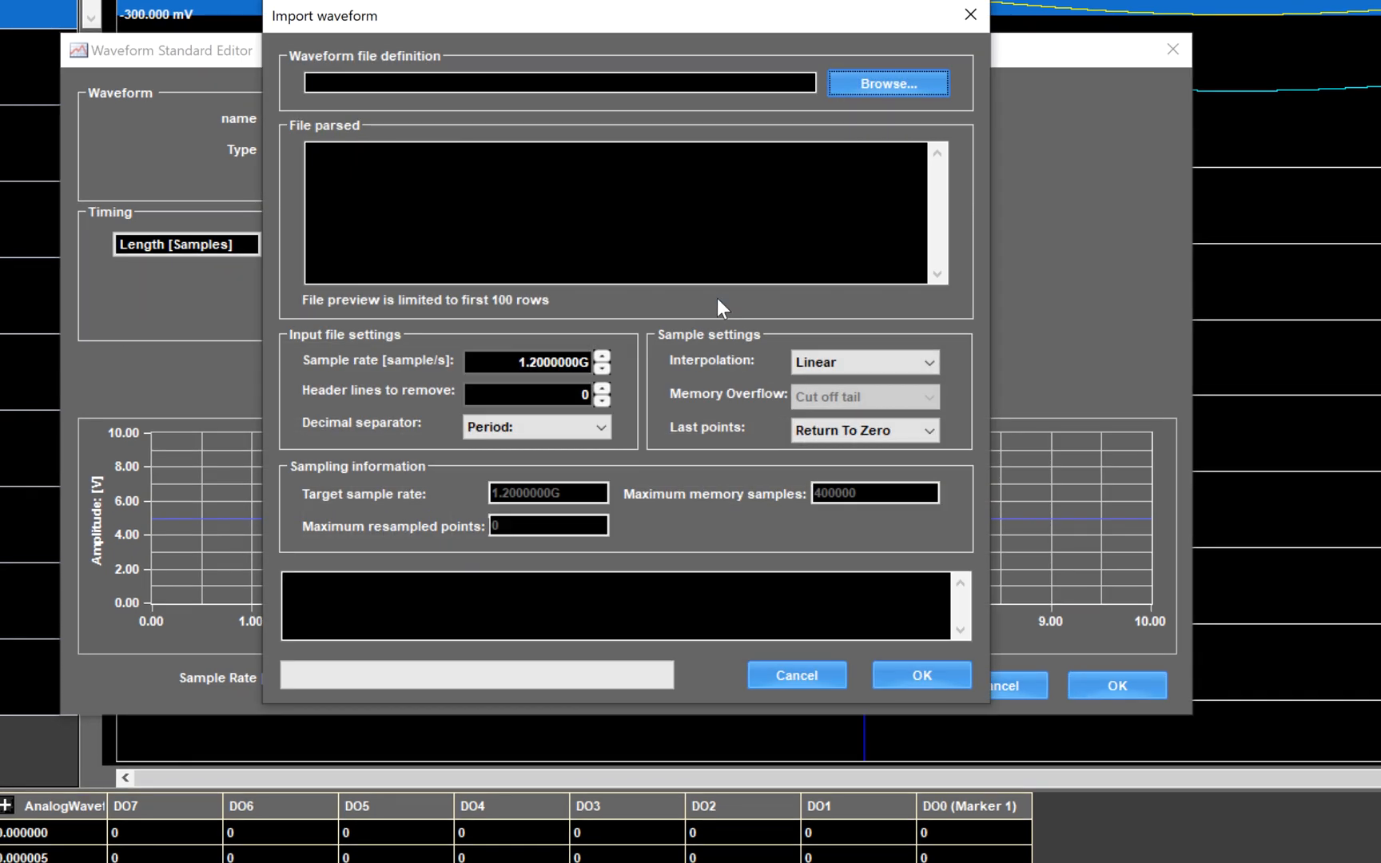
pyautogui.click(863, 84)
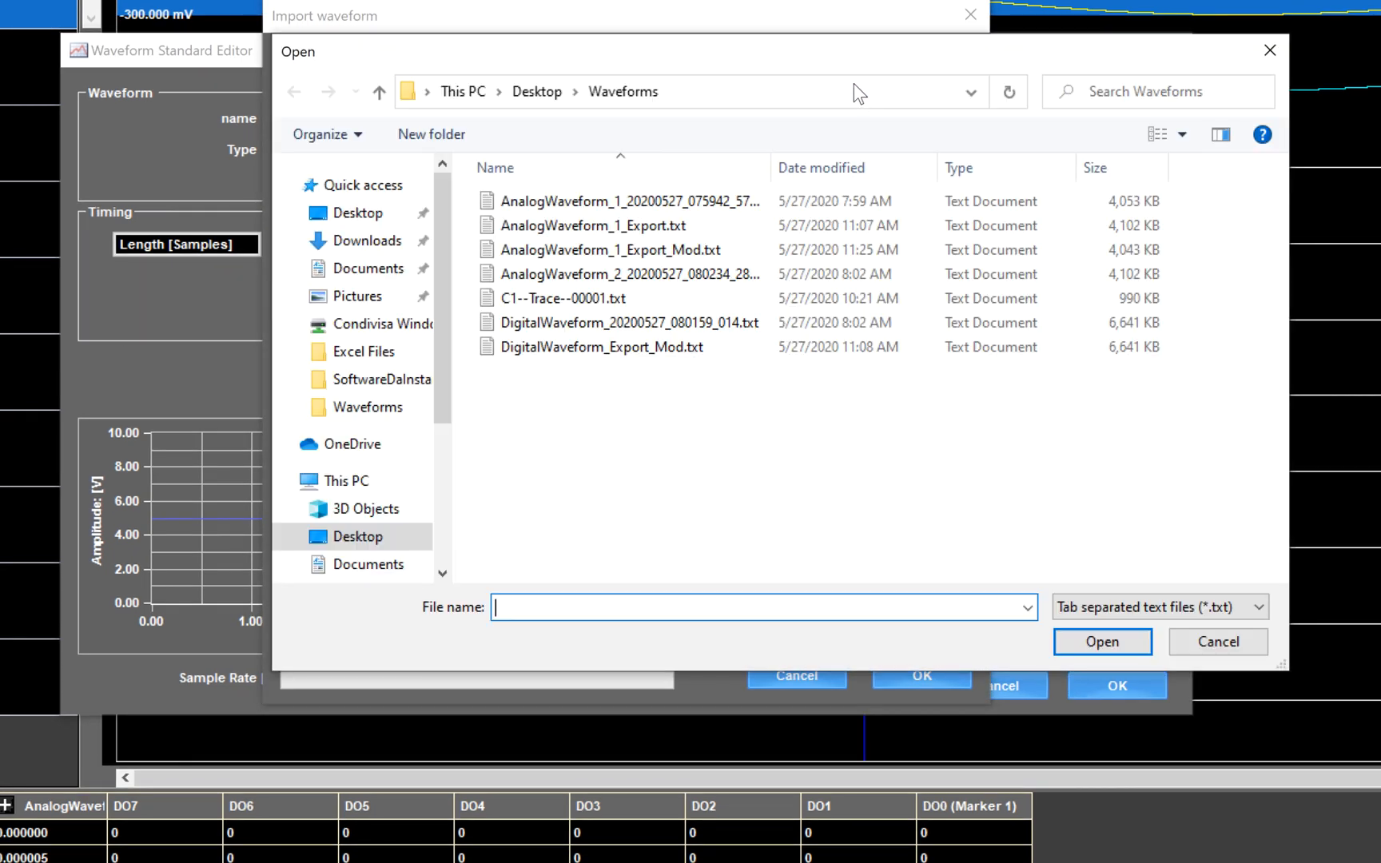
pyautogui.click(1255, 607)
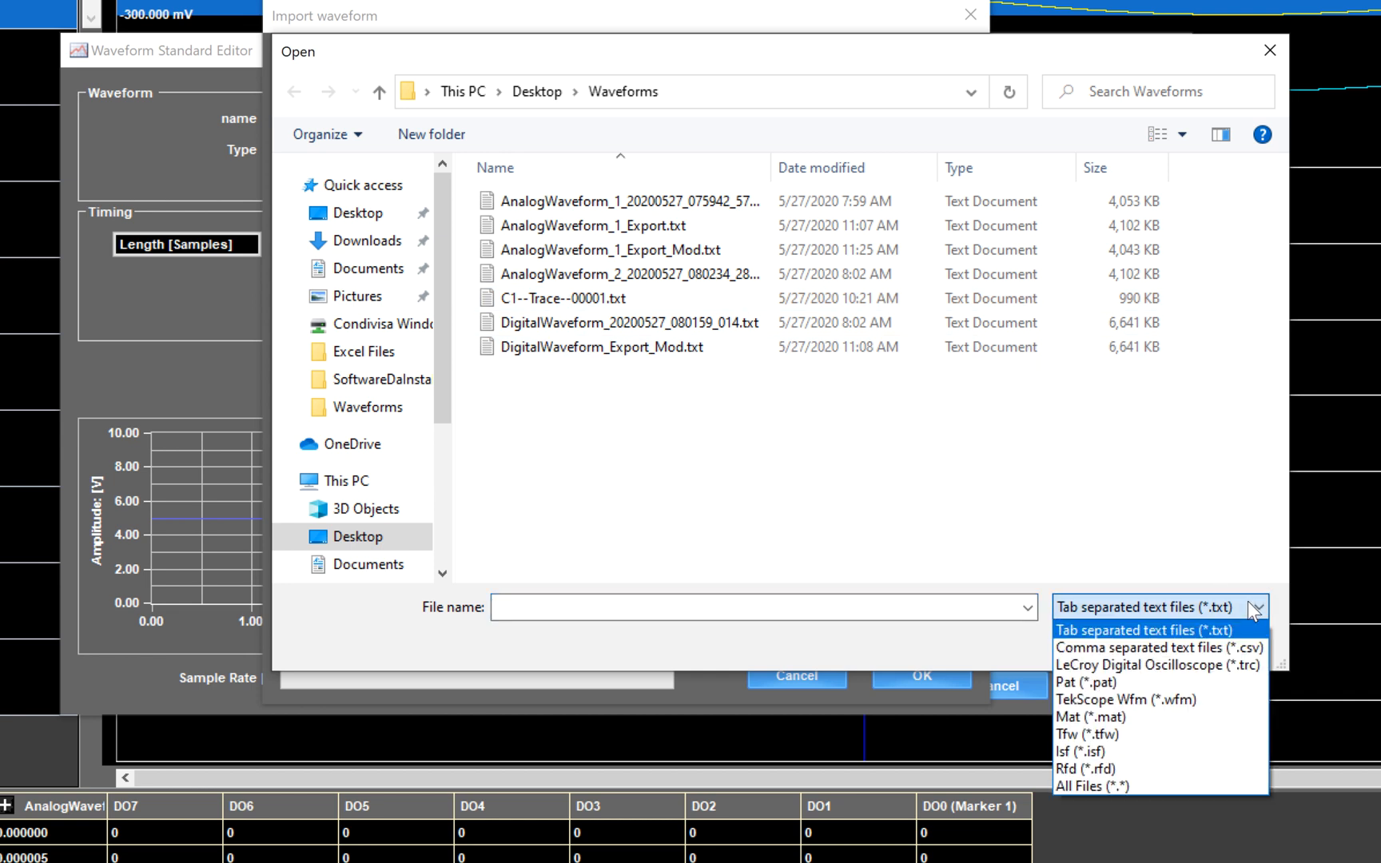
pyautogui.click(1239, 646)
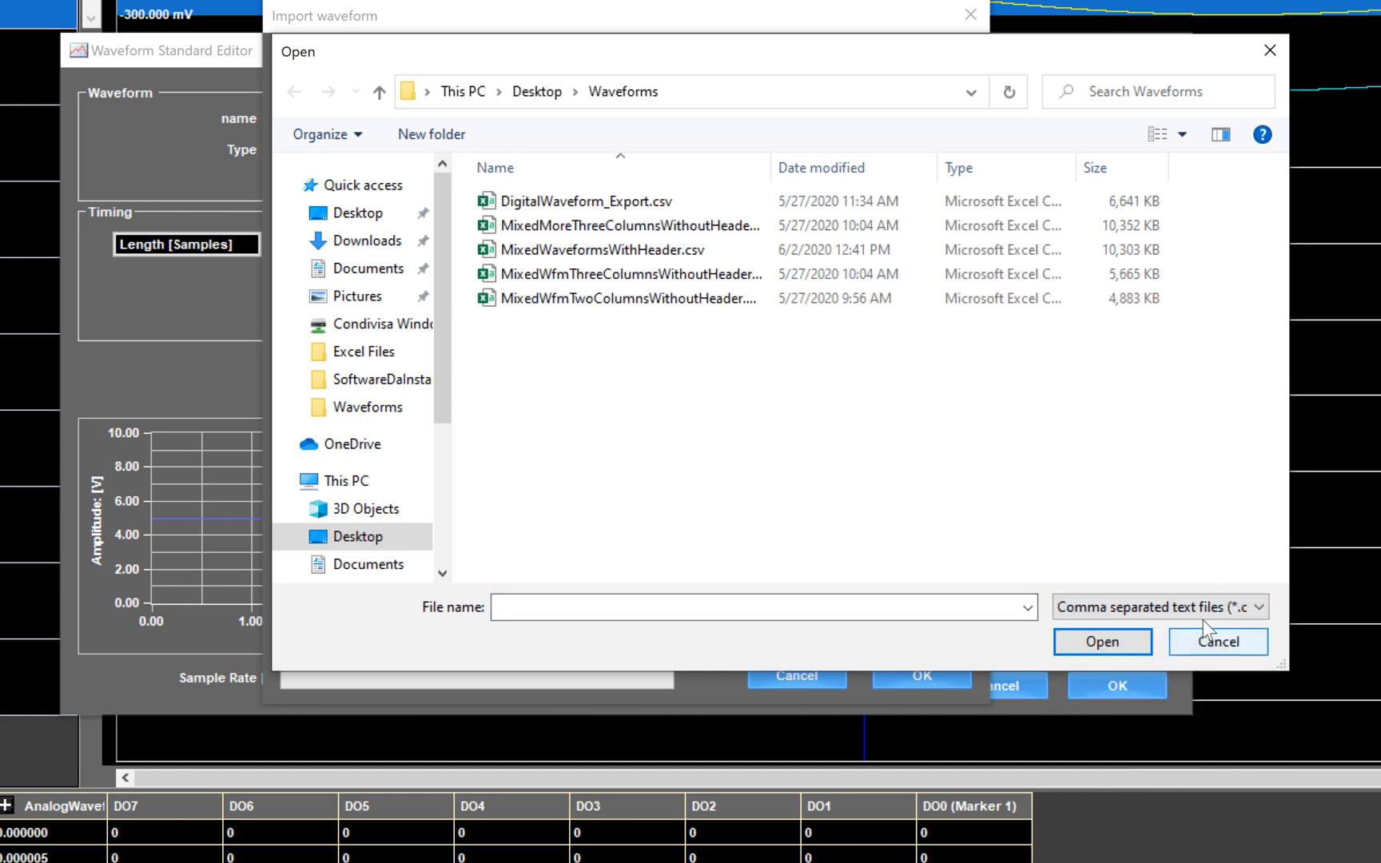
pyautogui.doubleClick(671, 254)
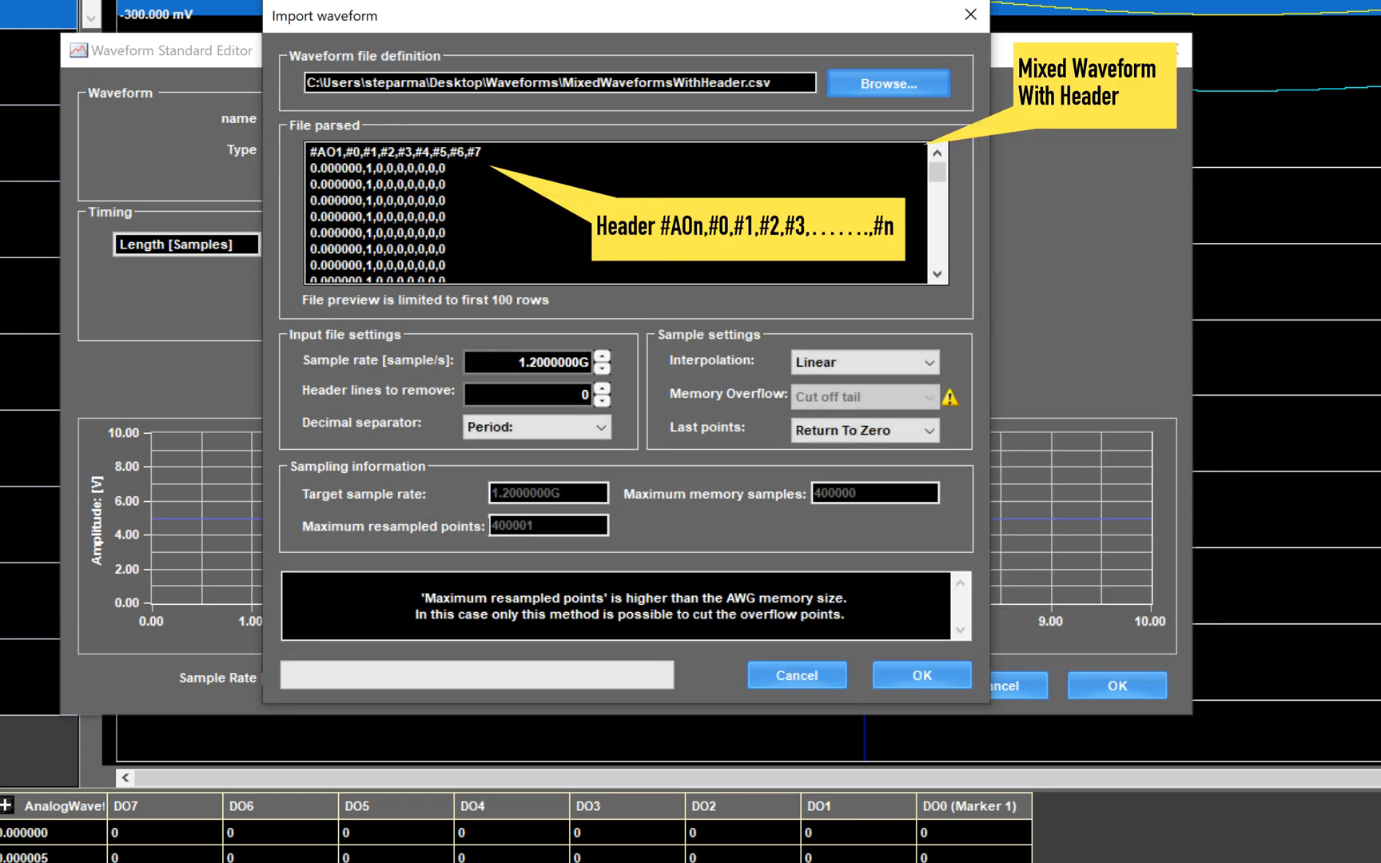
# Step: Check the header row in the parsed preview and apply the mixed-waveform import with the existing import settings
pyautogui.moveTo(484, 152); pyautogui.dragTo(291, 145)
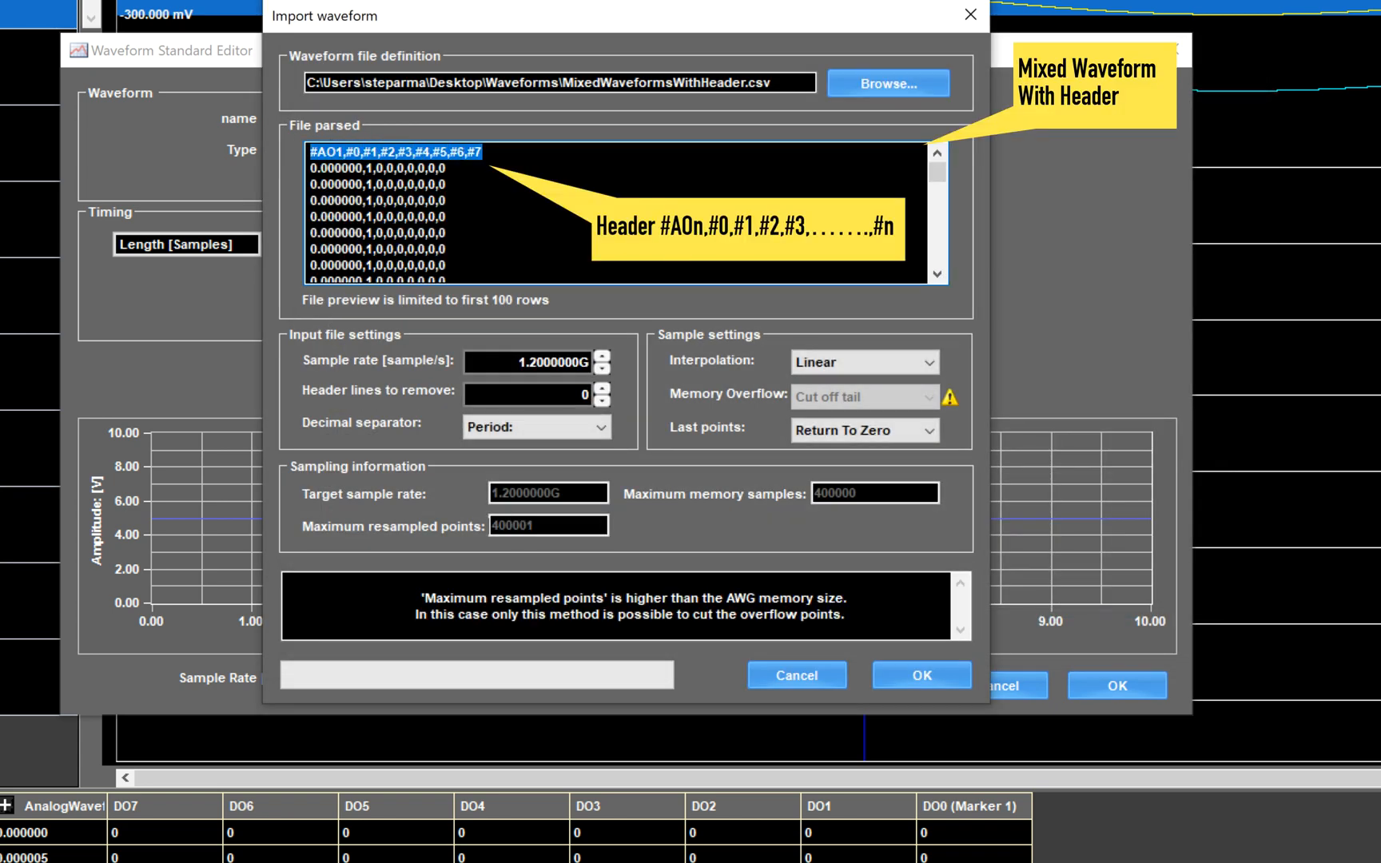
pyautogui.click(942, 668)
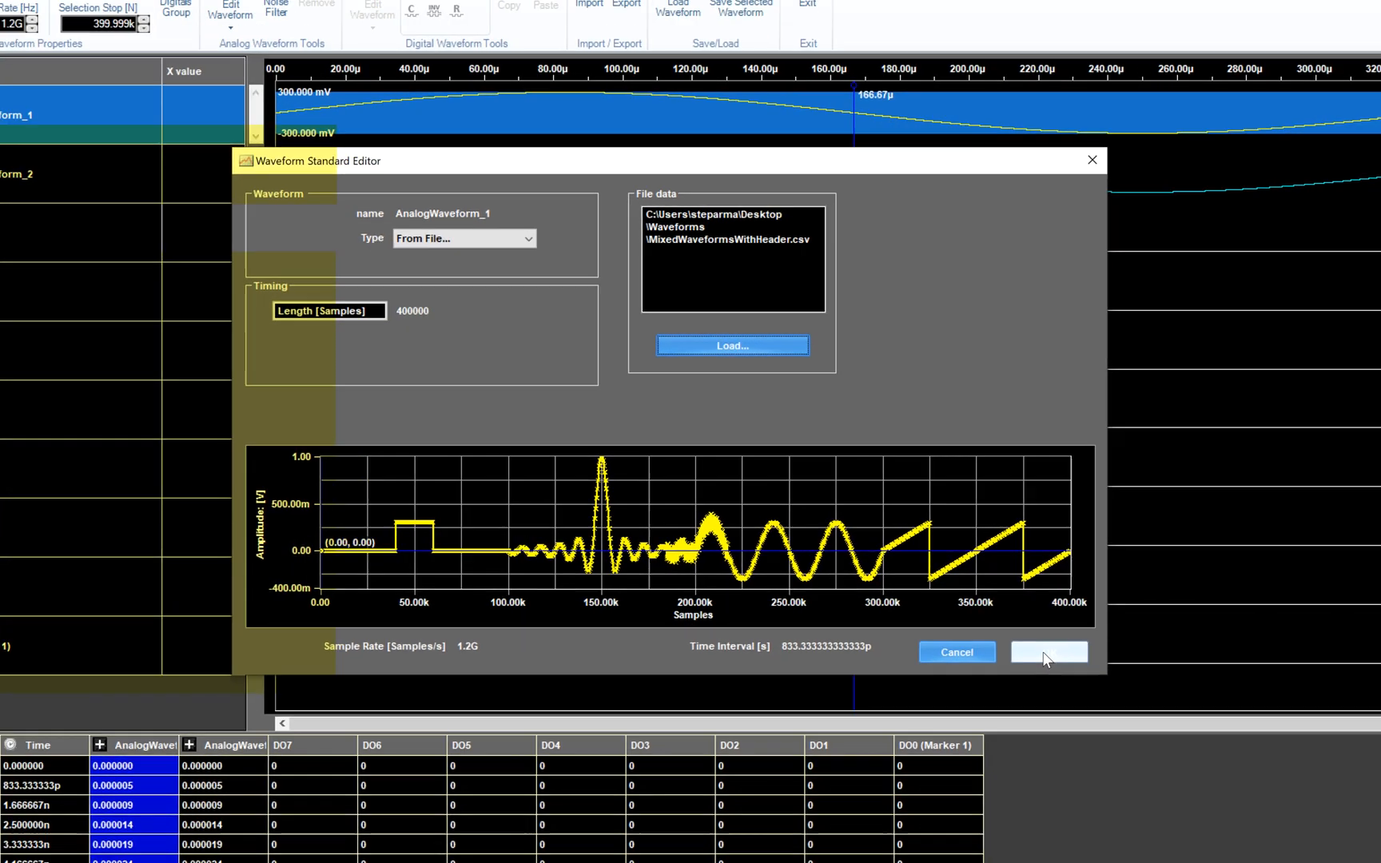
pyautogui.click(1046, 657)
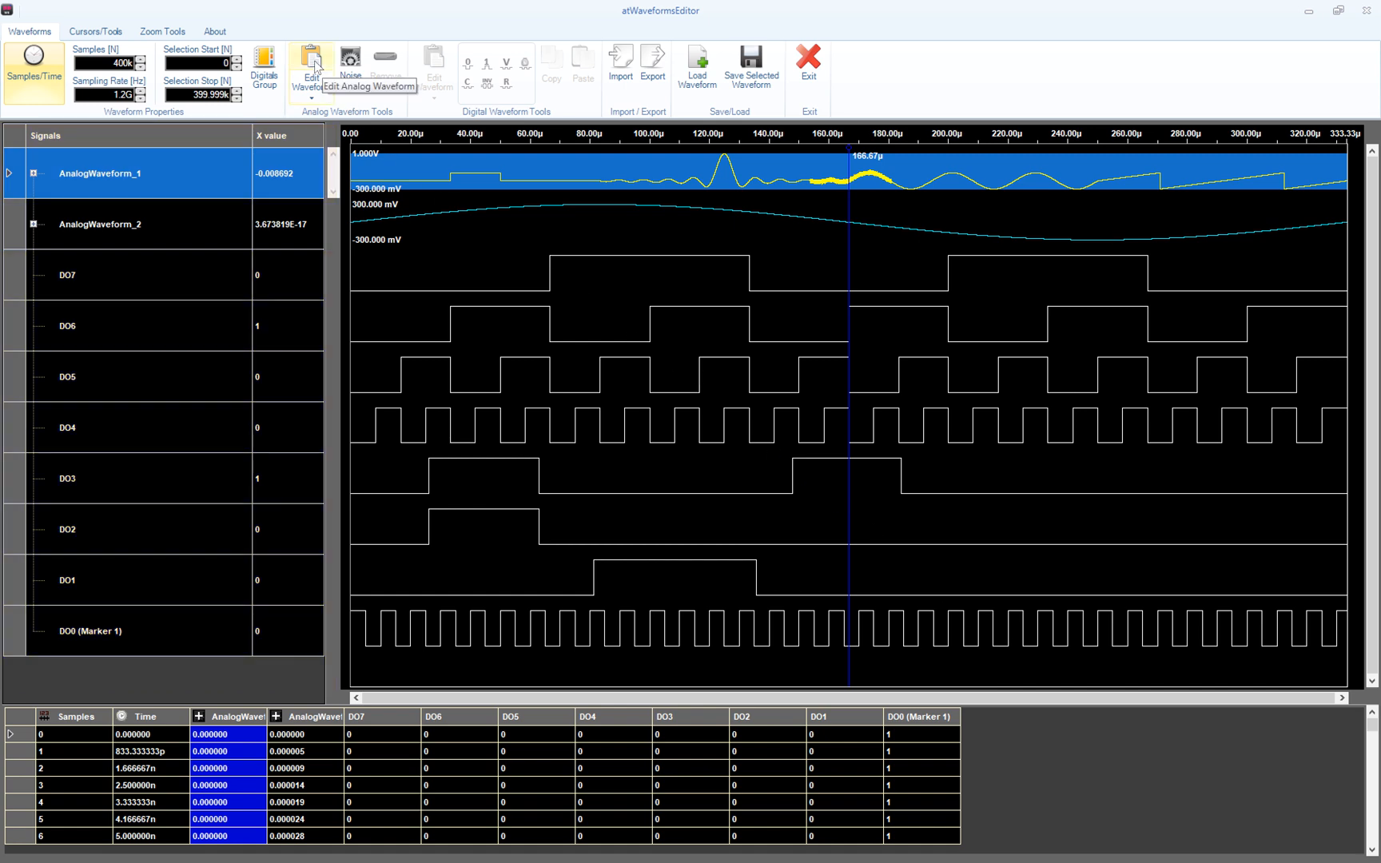
# Step: Reset AnalogWaveform_1 to a Sine waveform with 1 cycle
pyautogui.click(312, 65)
pyautogui.click(532, 280)
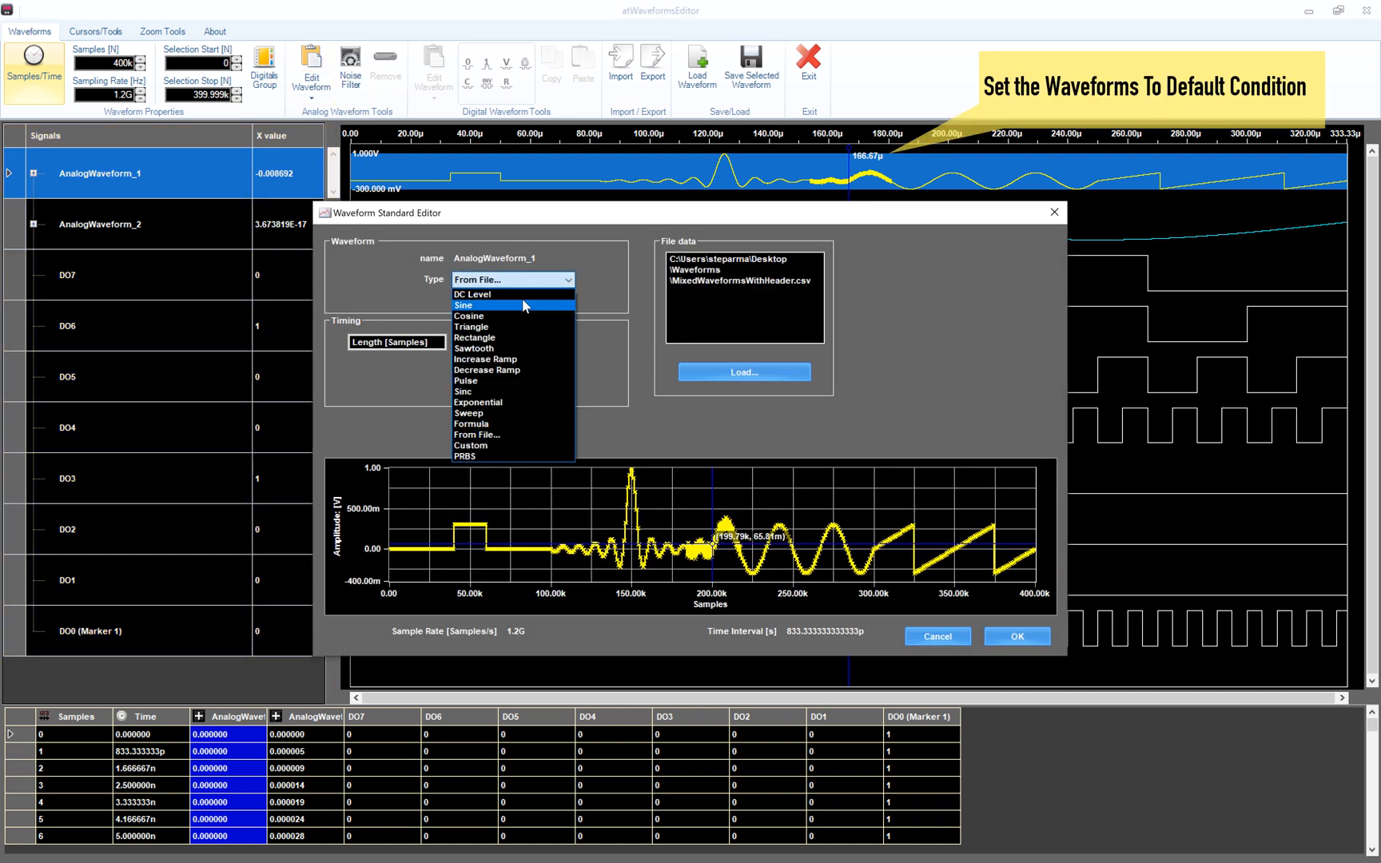
pyautogui.click(523, 302)
pyautogui.click(556, 391)
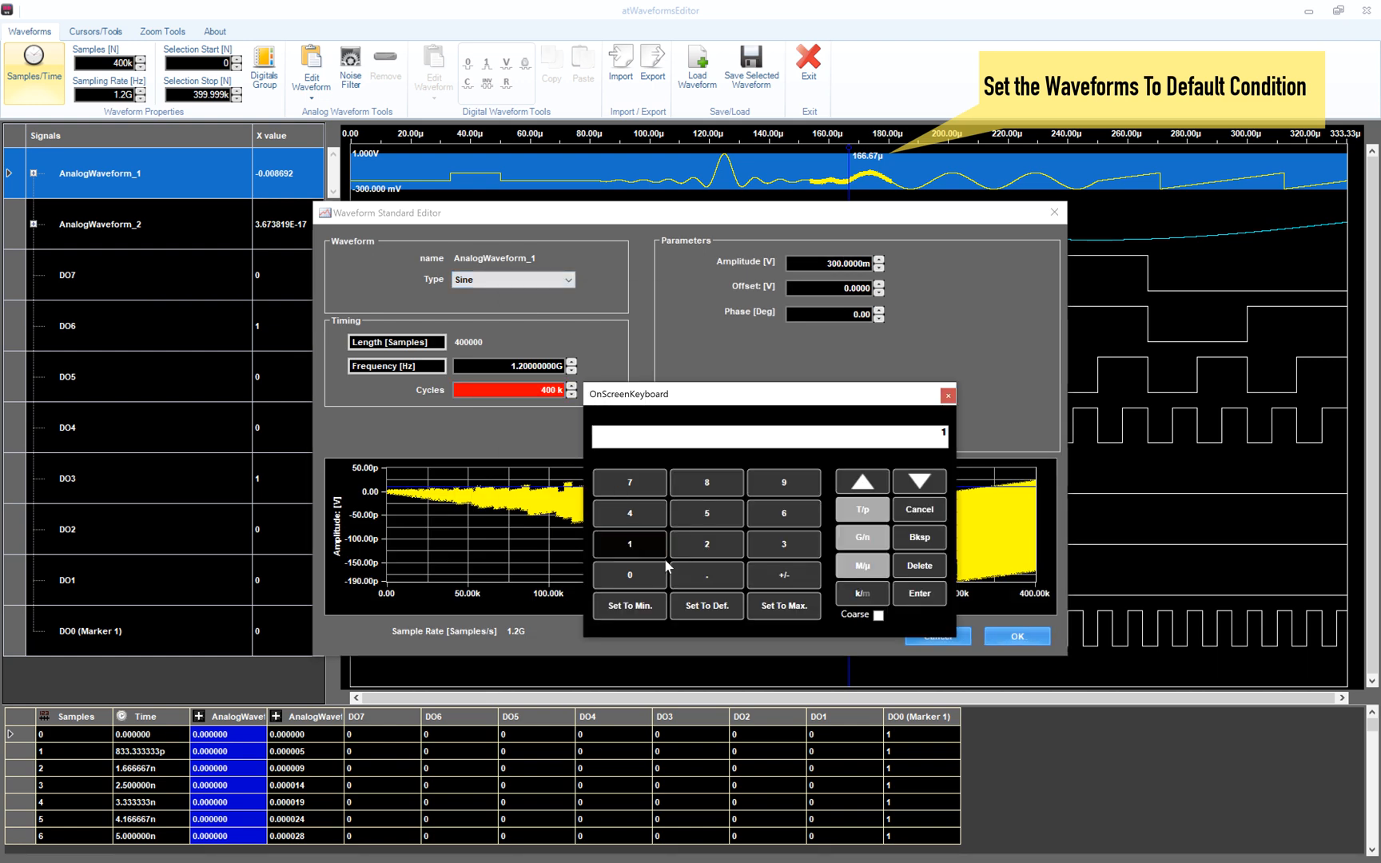
pyautogui.click(919, 592)
pyautogui.click(1017, 637)
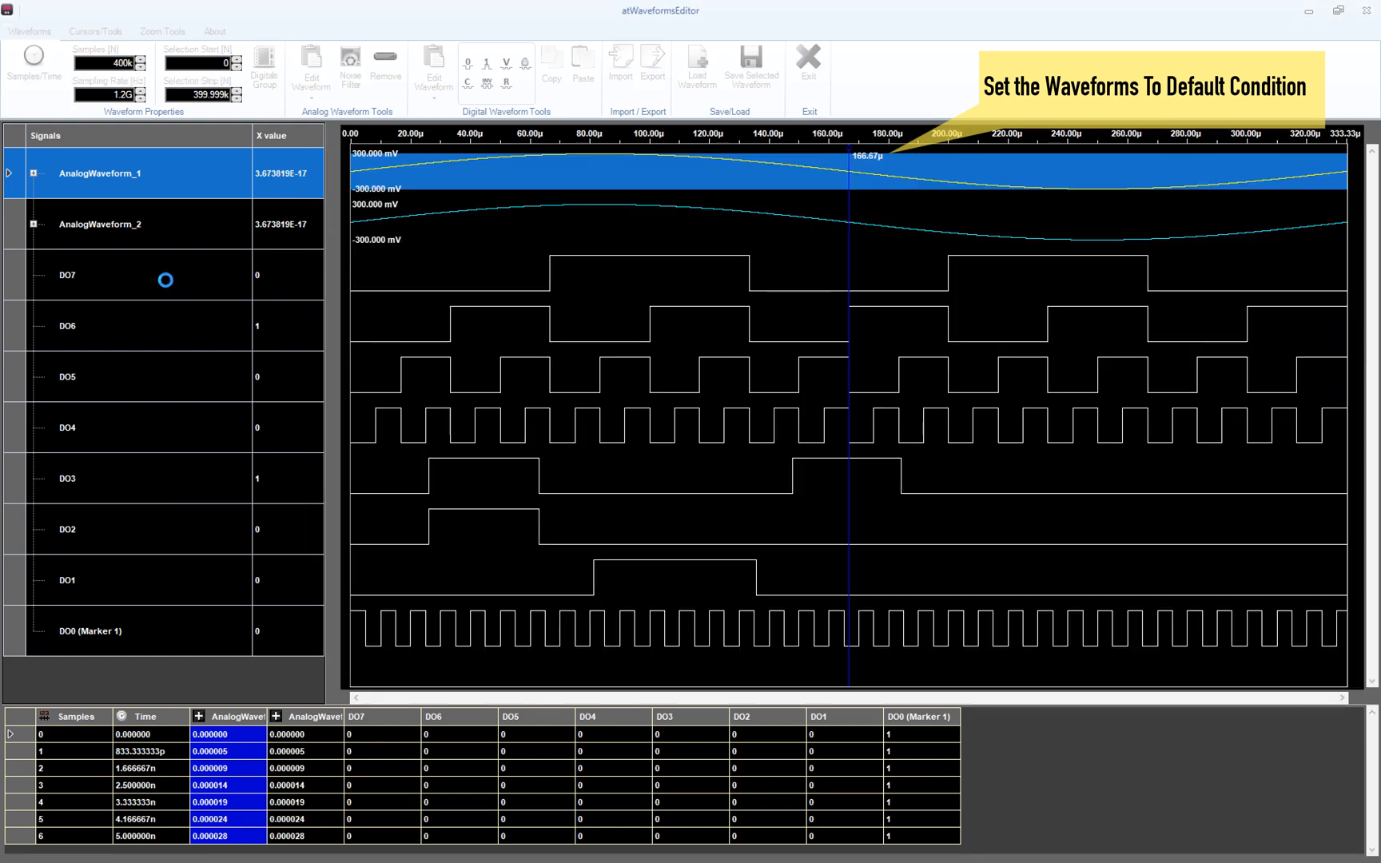
# Step: Force the digital signals DO7 through DO0 (Marker 1) to zero, one signal after another
pyautogui.click(166, 280)
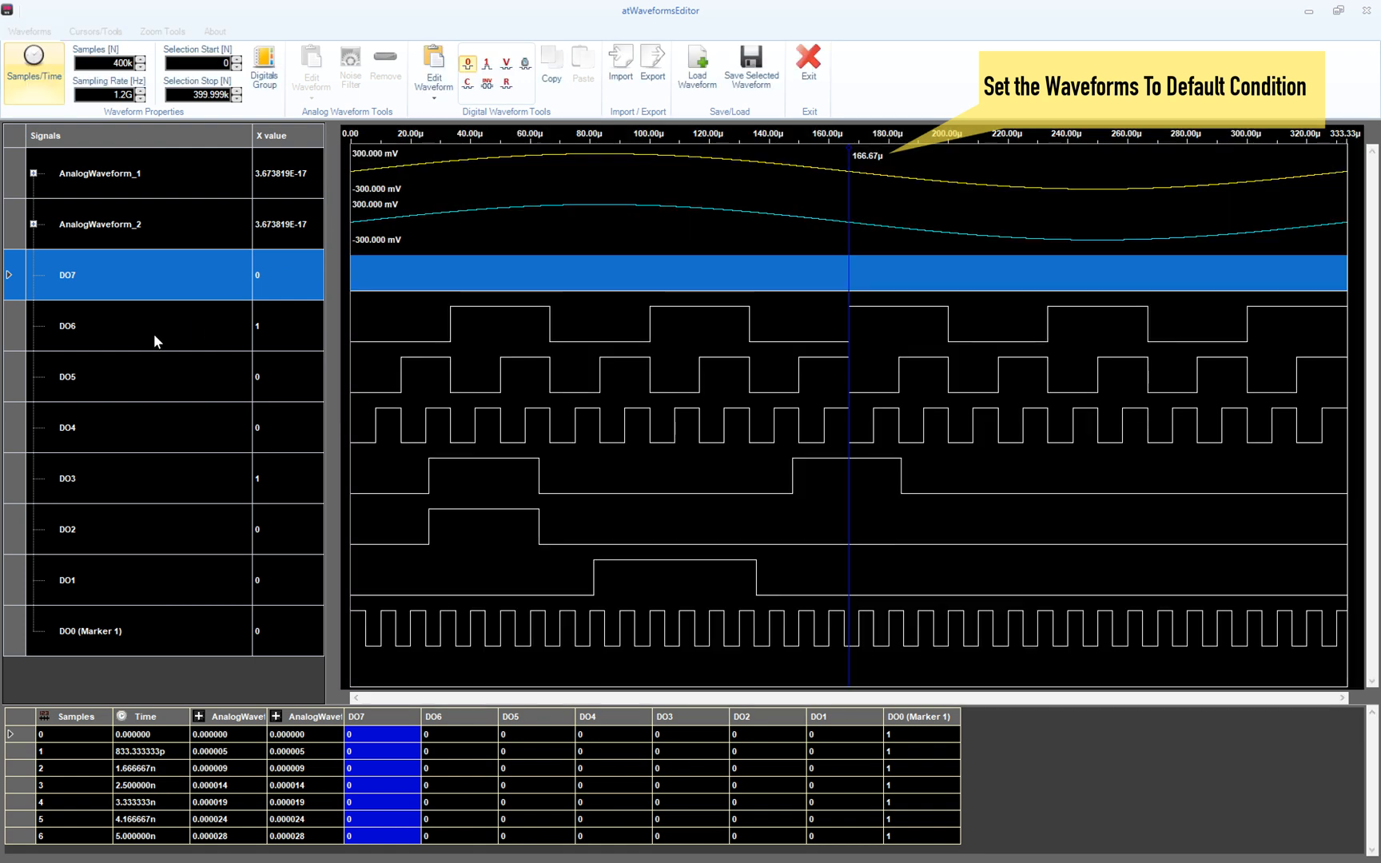
pyautogui.click(153, 334)
pyautogui.click(468, 66)
pyautogui.click(152, 369)
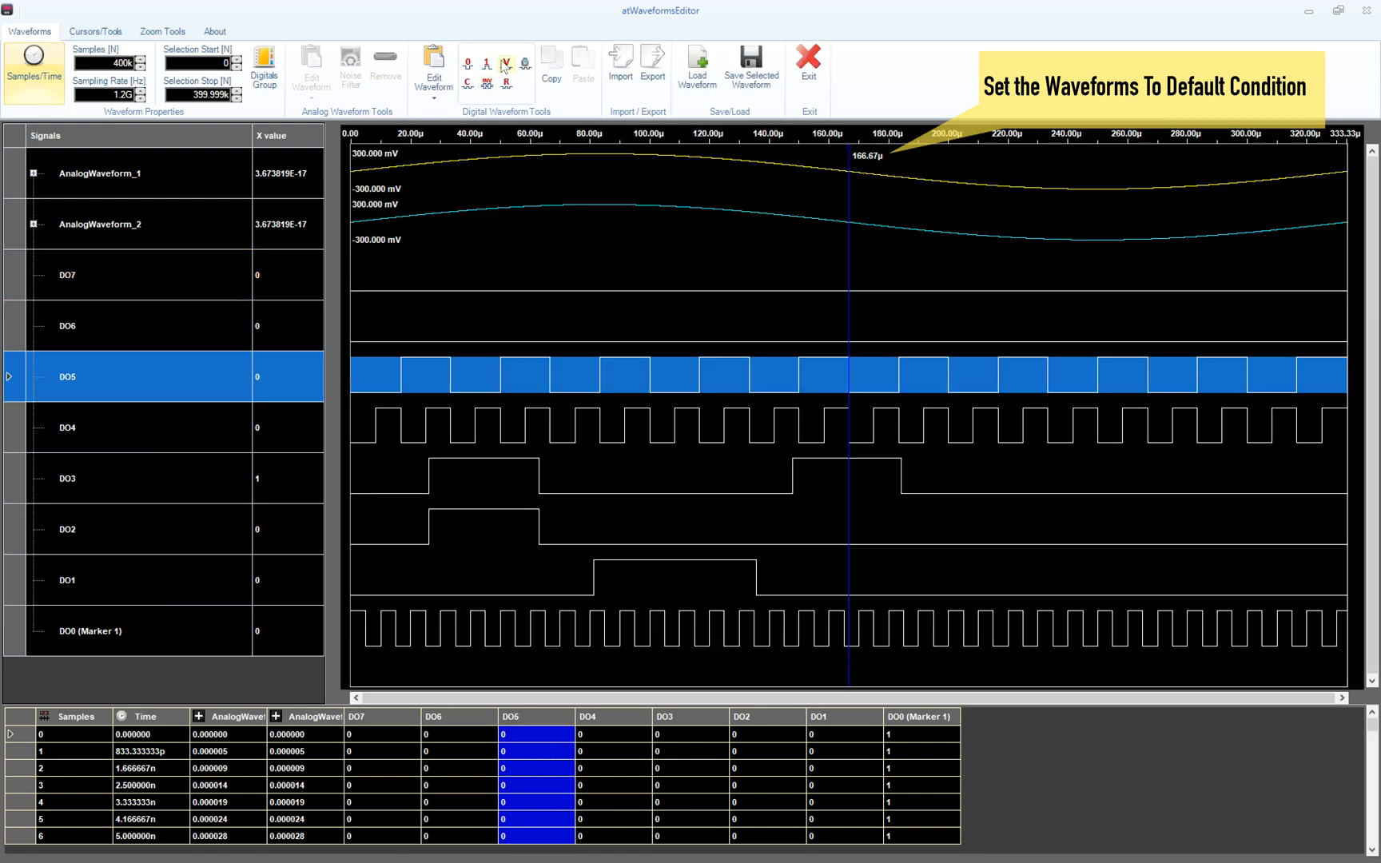
pyautogui.click(468, 66)
pyautogui.click(155, 435)
pyautogui.click(468, 66)
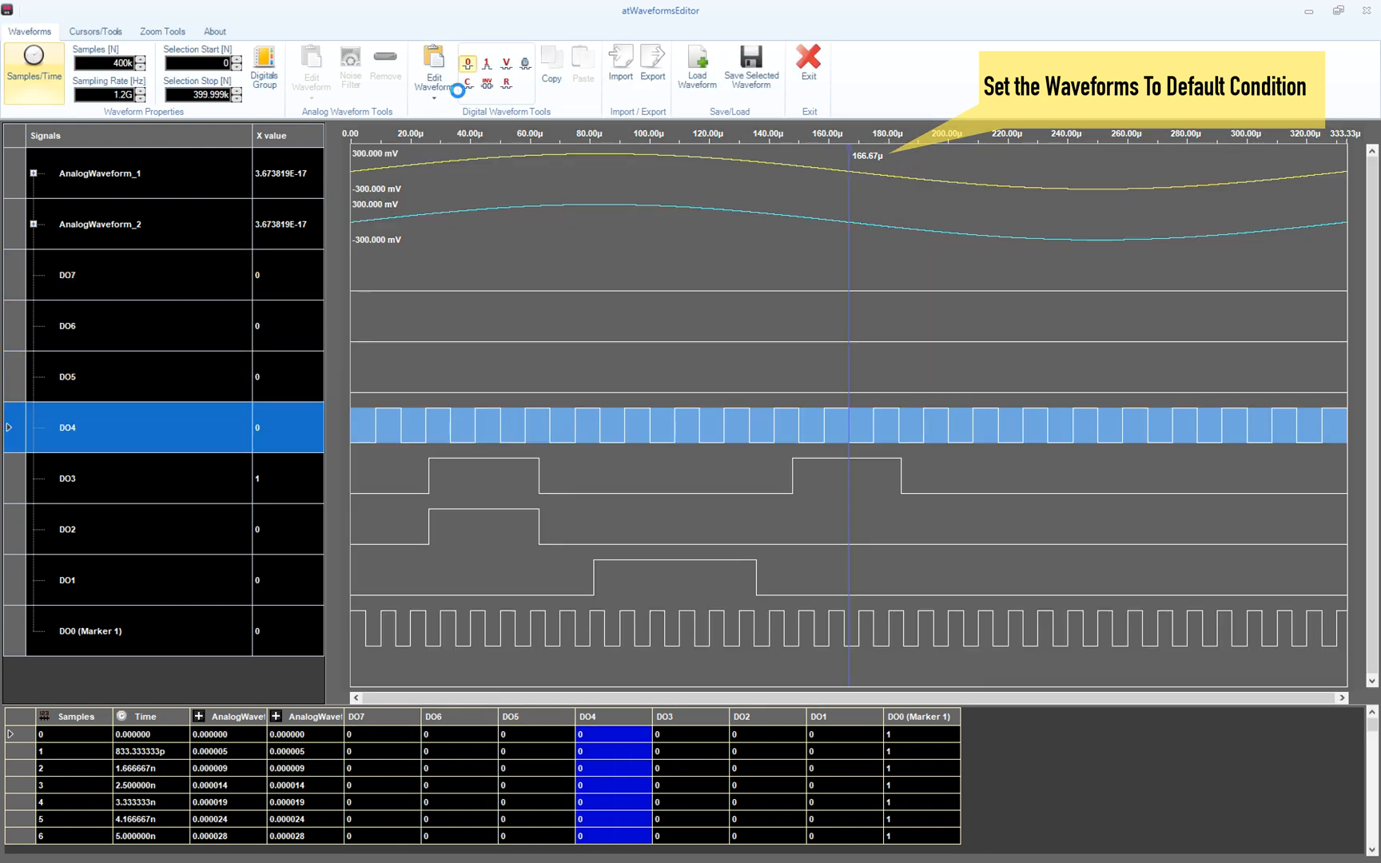
pyautogui.click(128, 489)
pyautogui.click(468, 66)
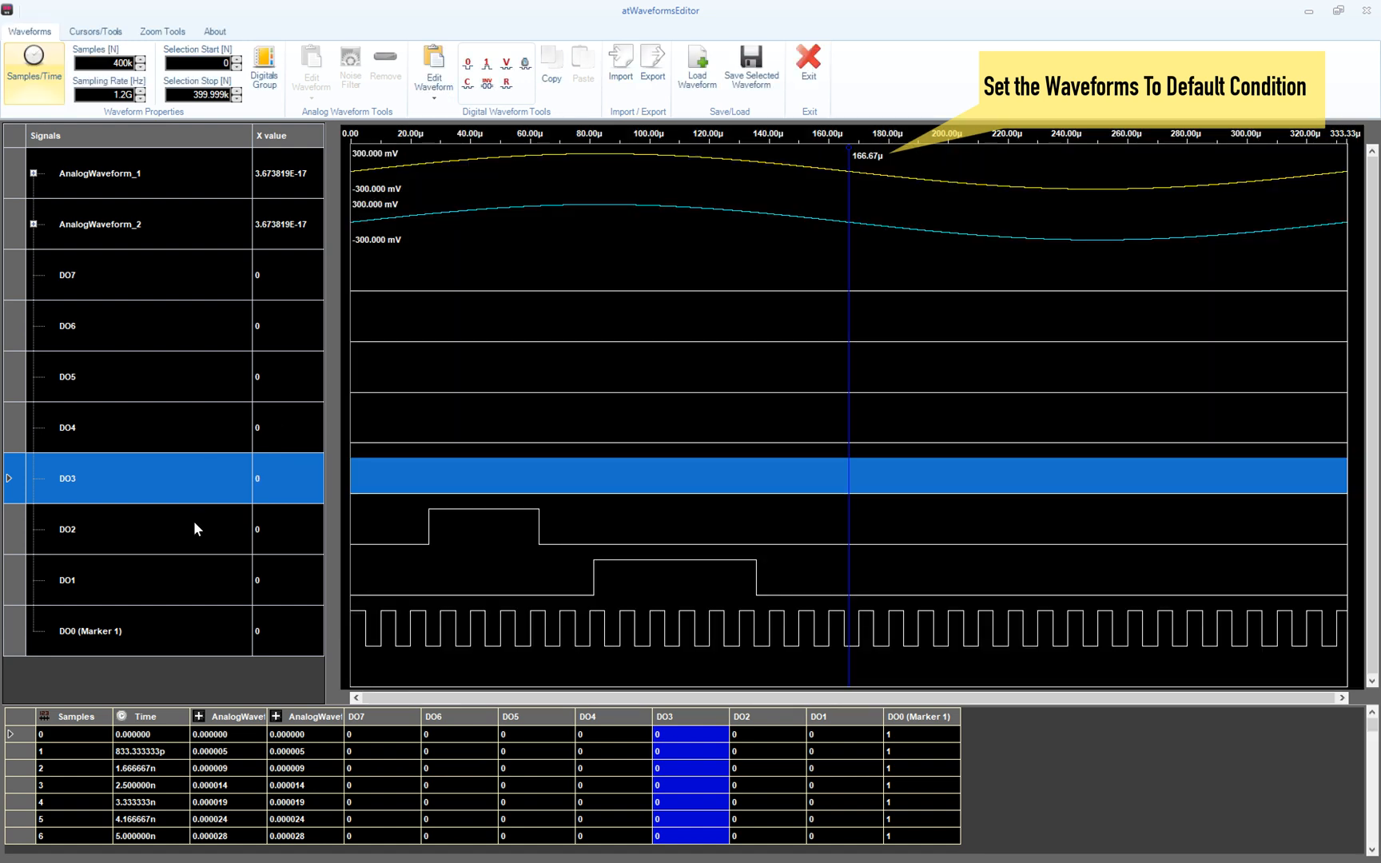
pyautogui.click(193, 524)
pyautogui.click(468, 65)
pyautogui.click(169, 631)
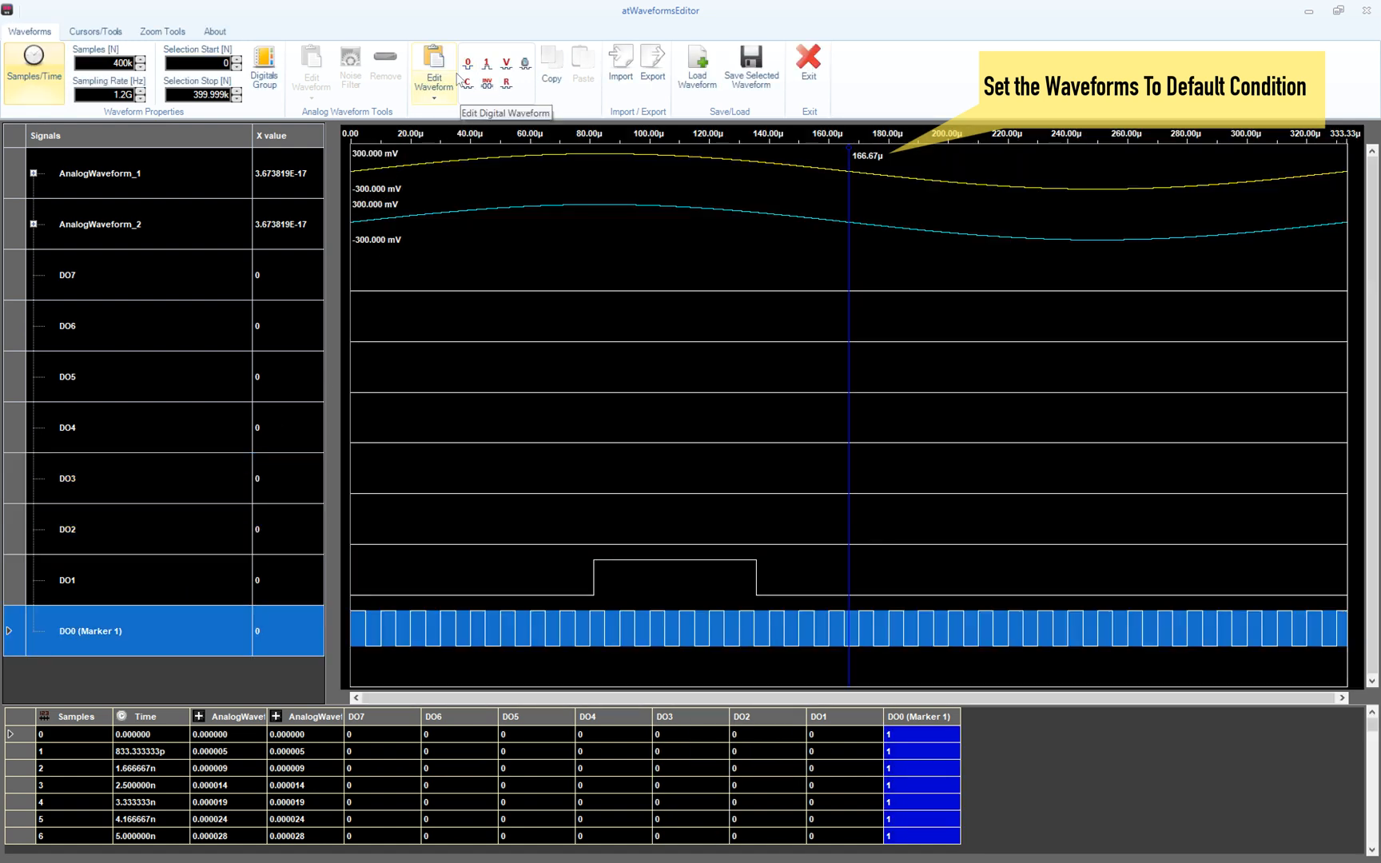
pyautogui.click(468, 66)
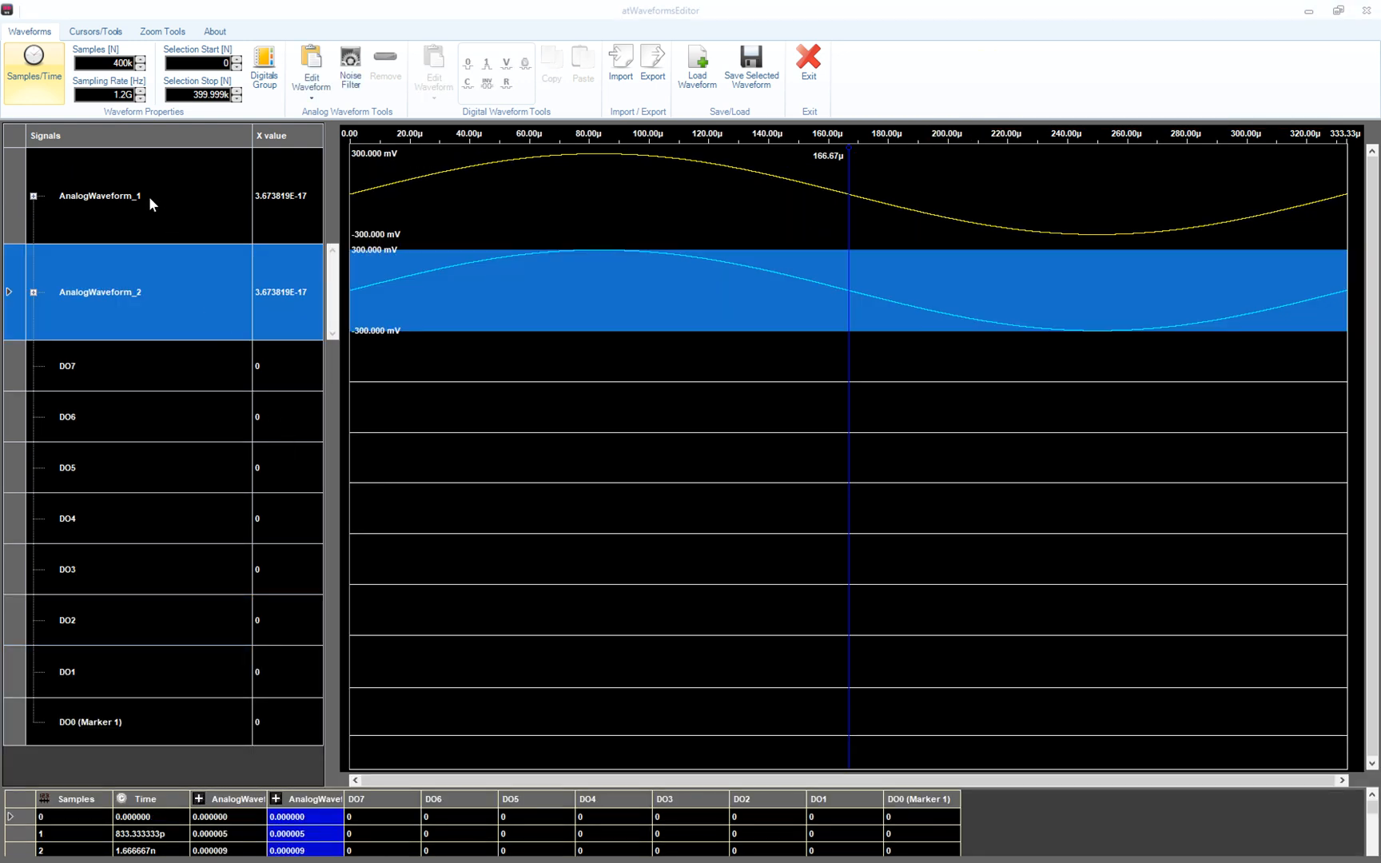
# Step: Load the comma-separated file MixedWfmTwoColumnsWithoutHeader.csv from the Waveforms folder as the import source for AnalogWaveform_1
pyautogui.click(149, 195)
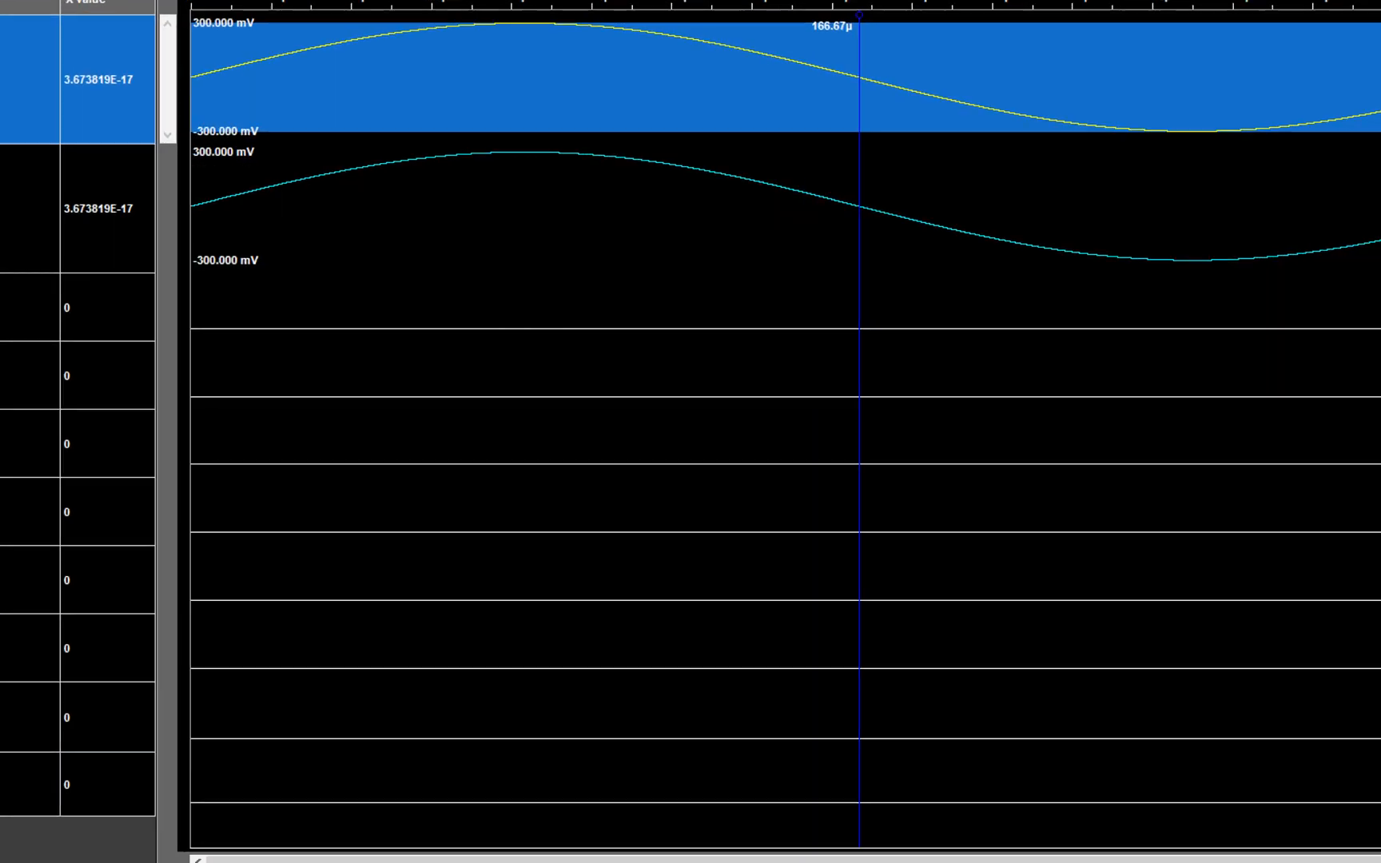
pyautogui.click(629, 56)
pyautogui.click(774, 295)
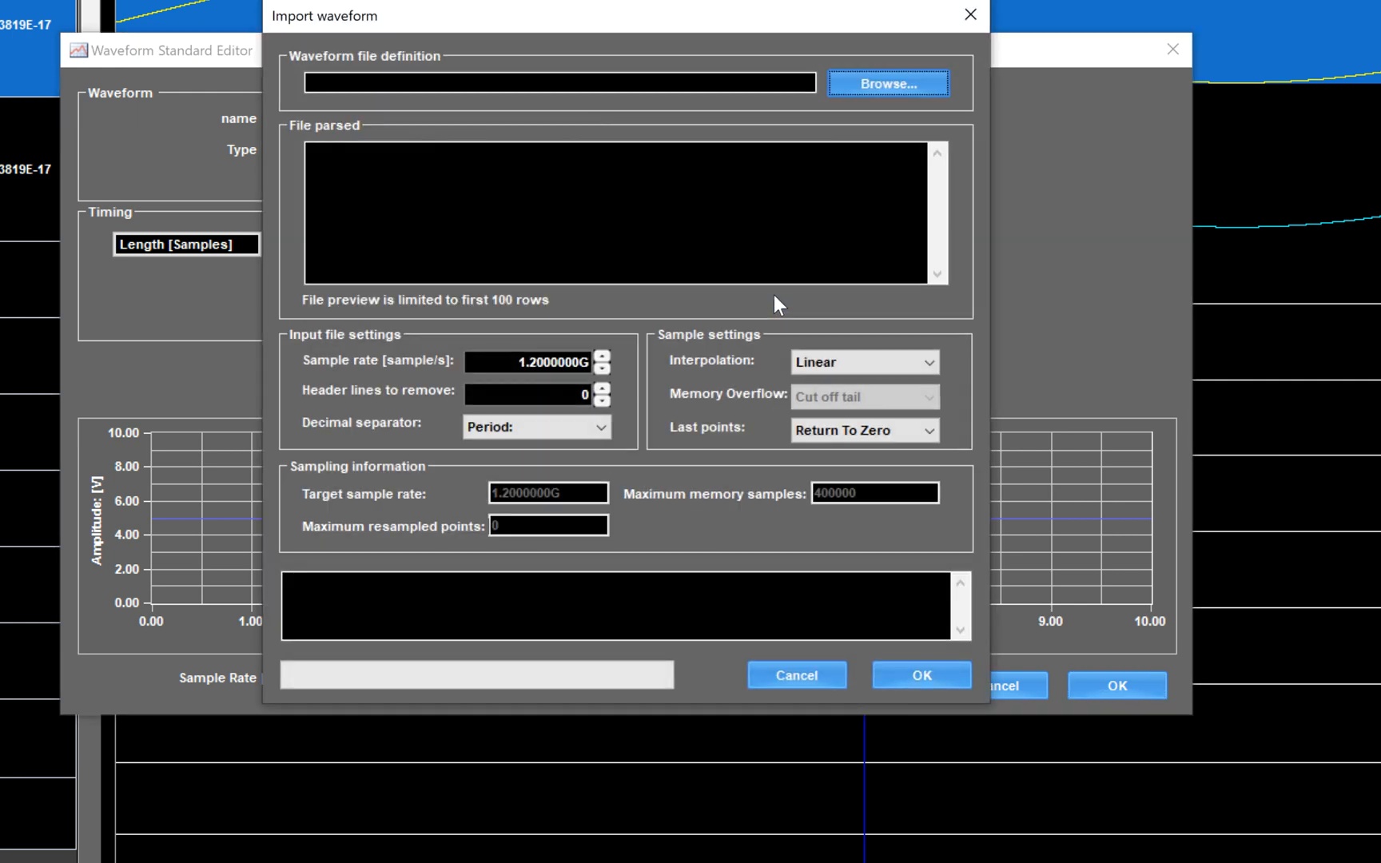
pyautogui.click(860, 83)
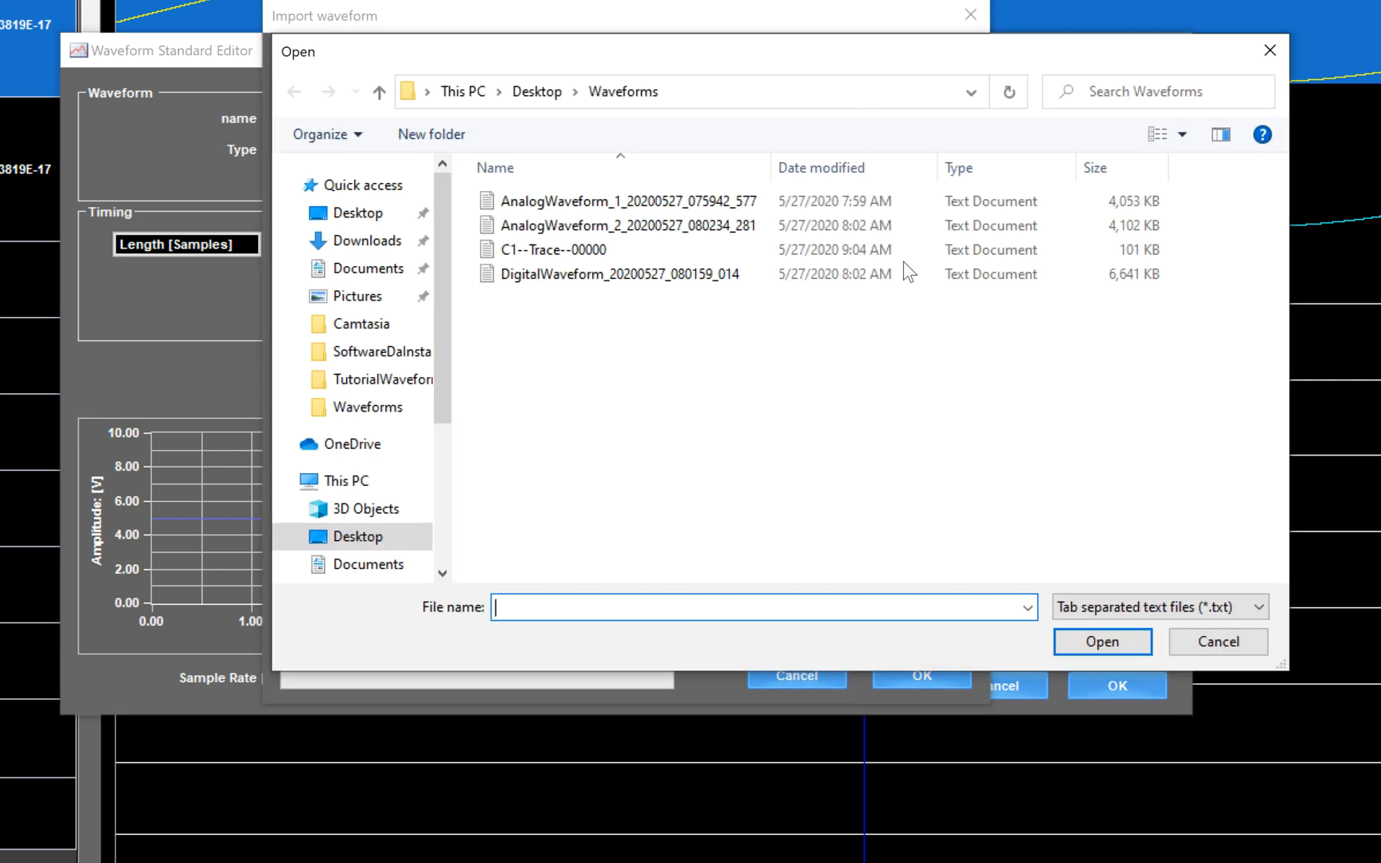
pyautogui.click(1118, 609)
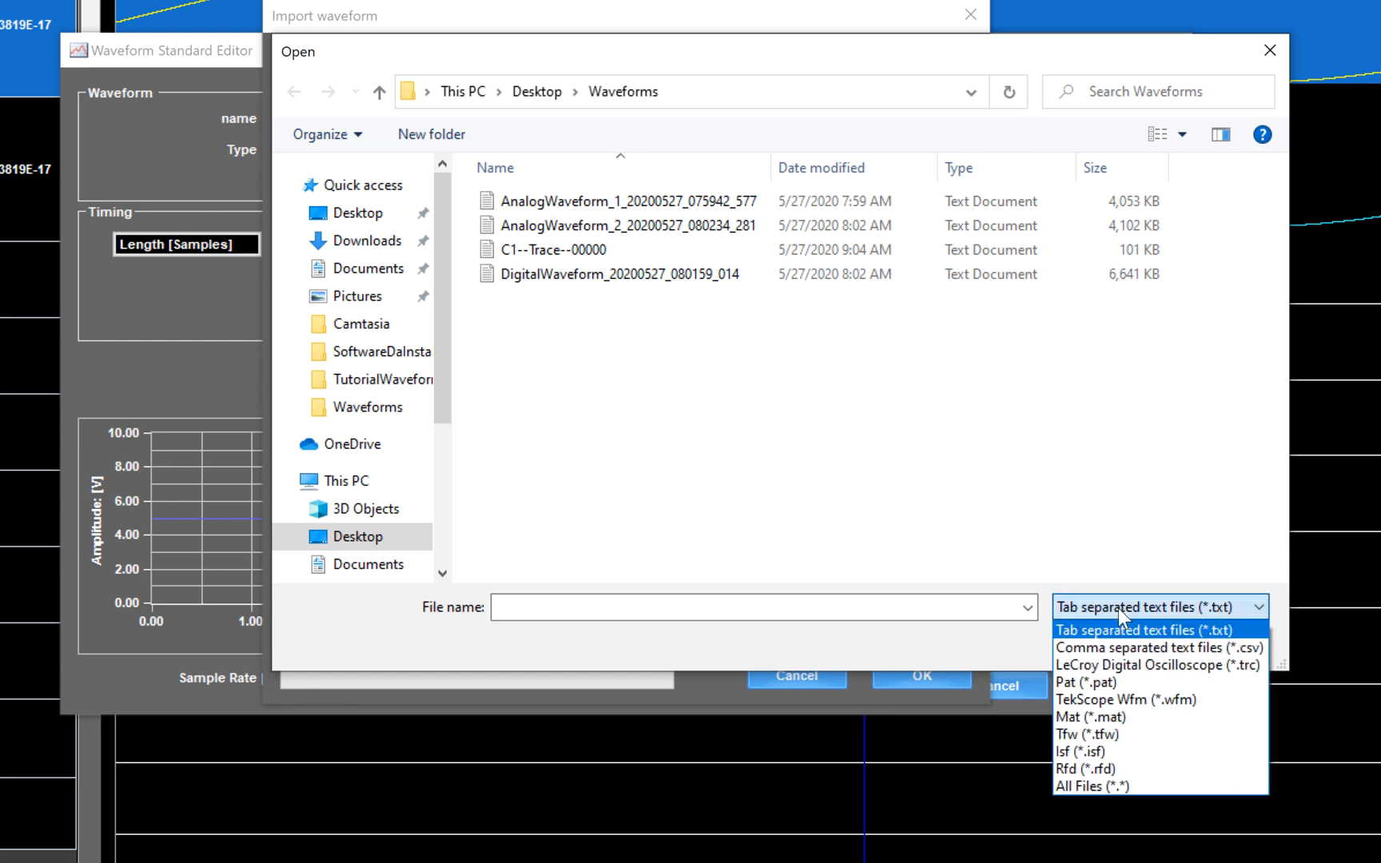
pyautogui.click(1143, 648)
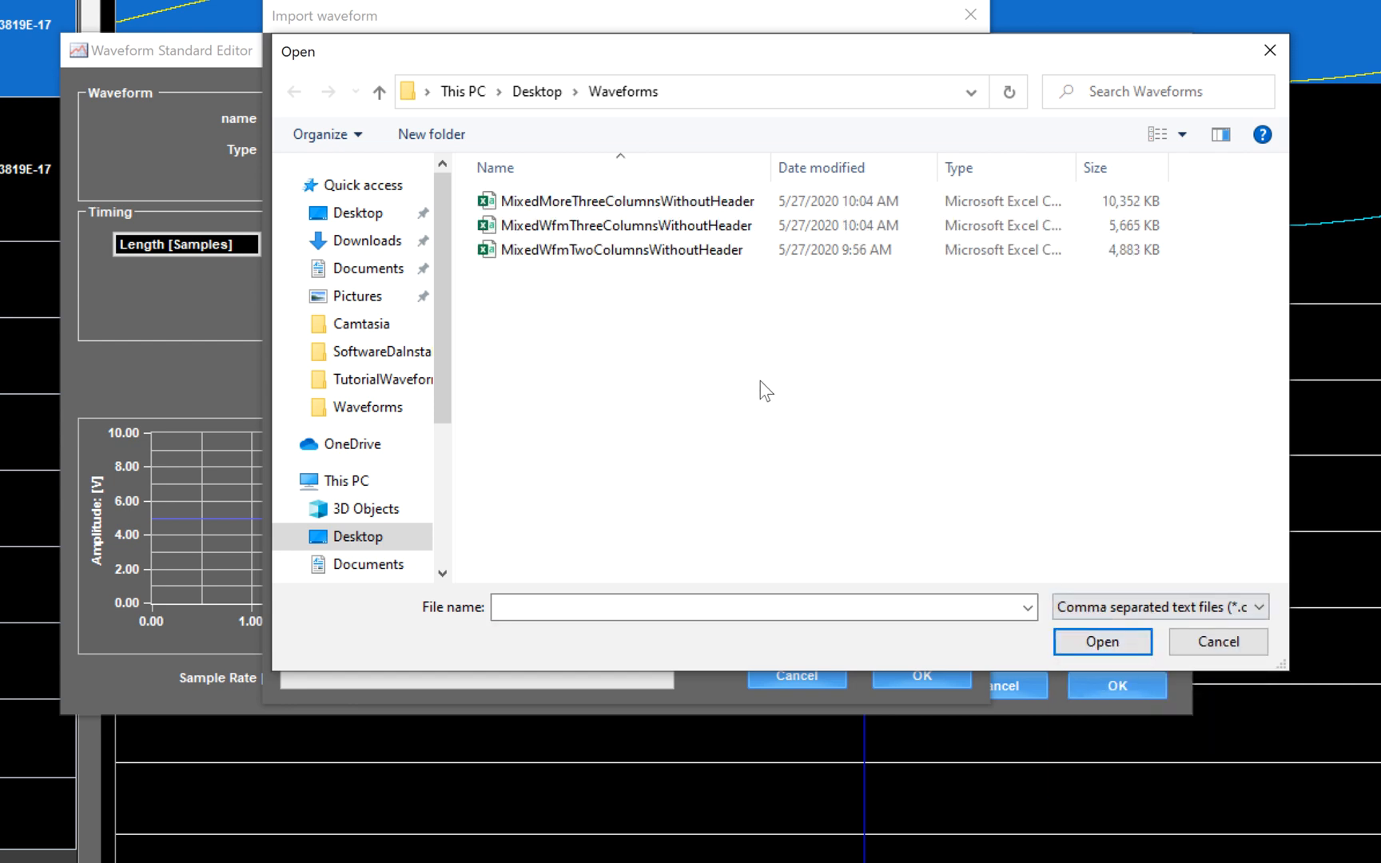
pyautogui.click(644, 253)
pyautogui.doubleClick(644, 251)
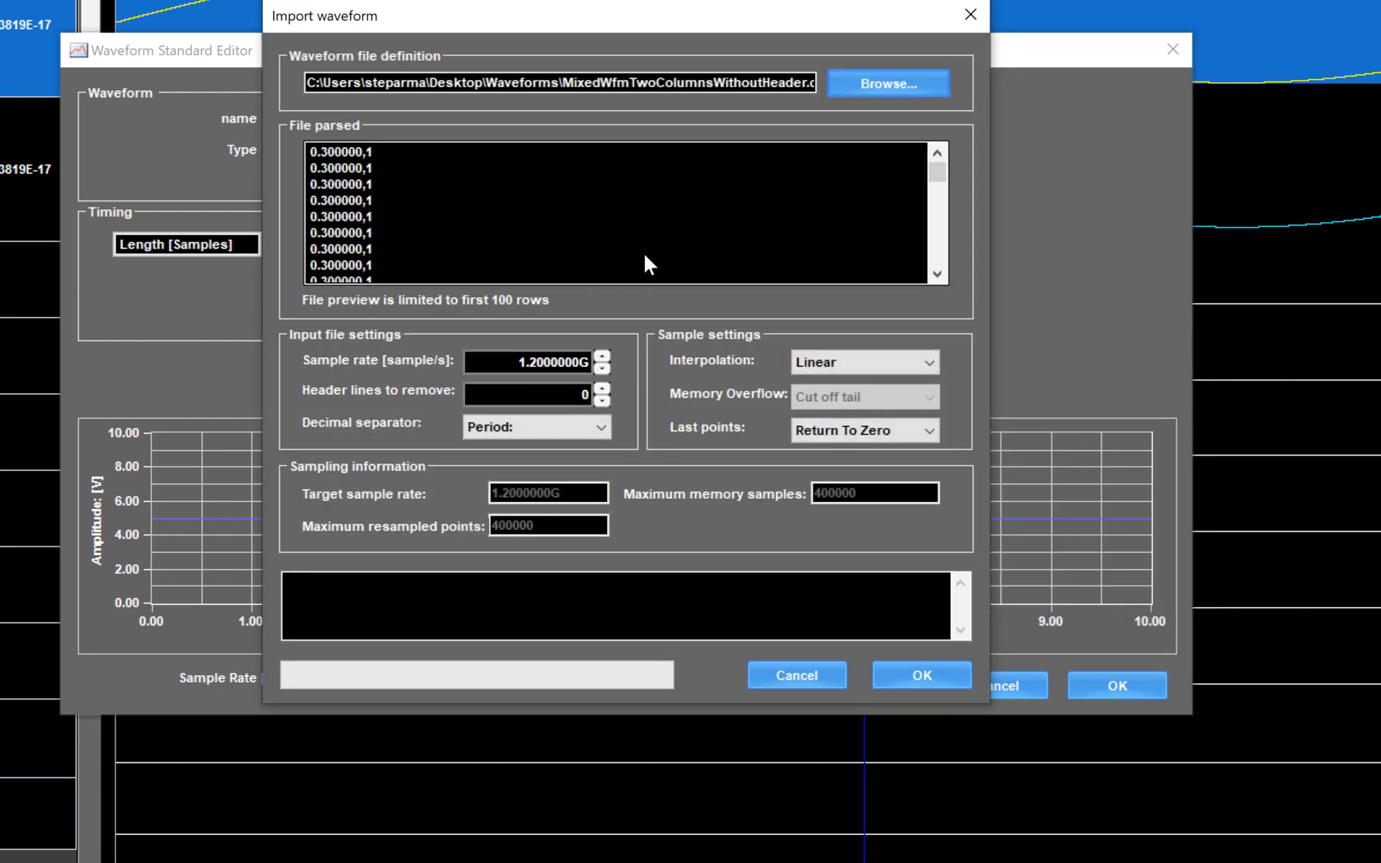
# Step: Apply the two-column import and highlight DO0 (Marker 1) and AnalogWaveform_1 to review the imported signals
pyautogui.click(917, 676)
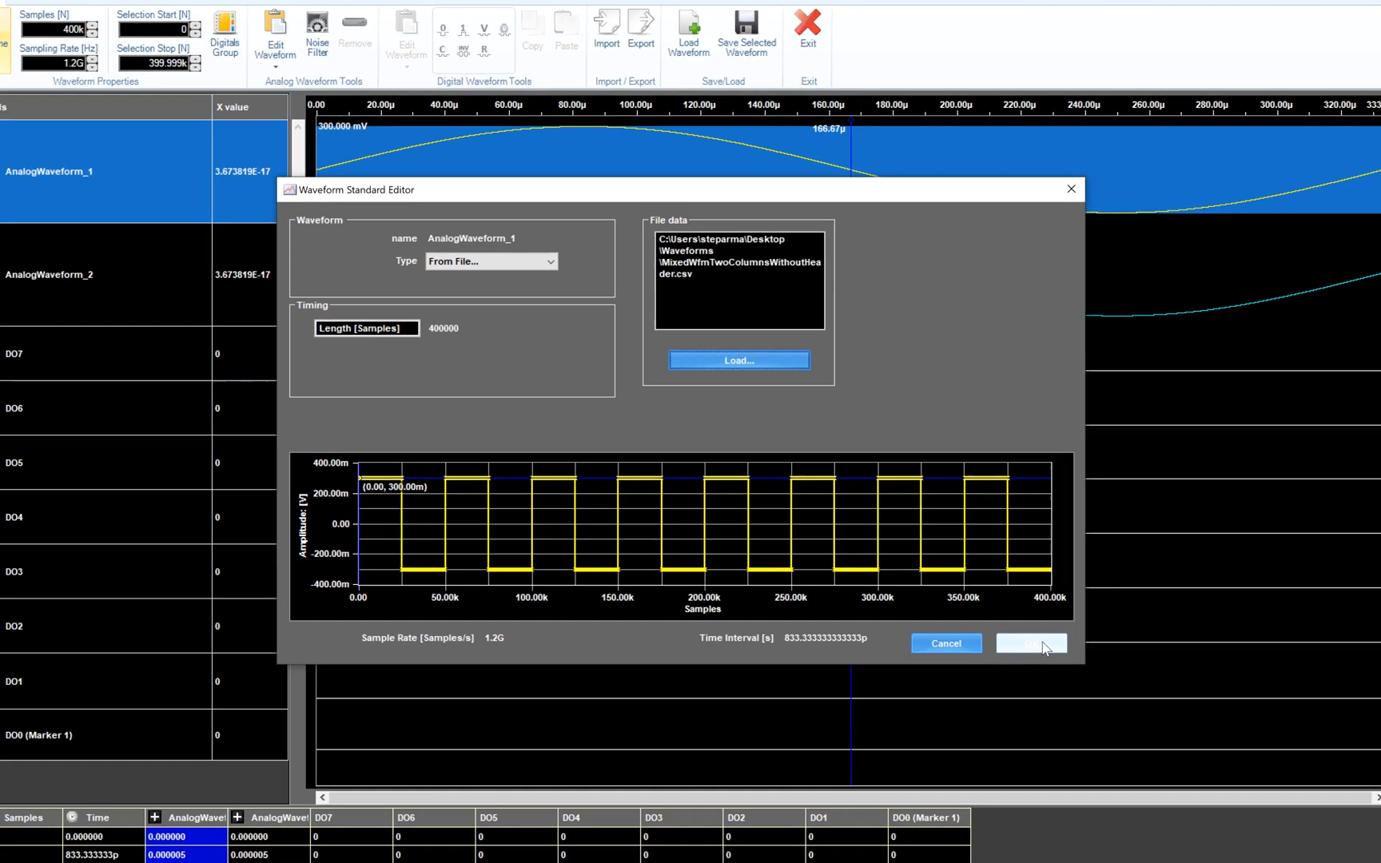
pyautogui.click(1117, 685)
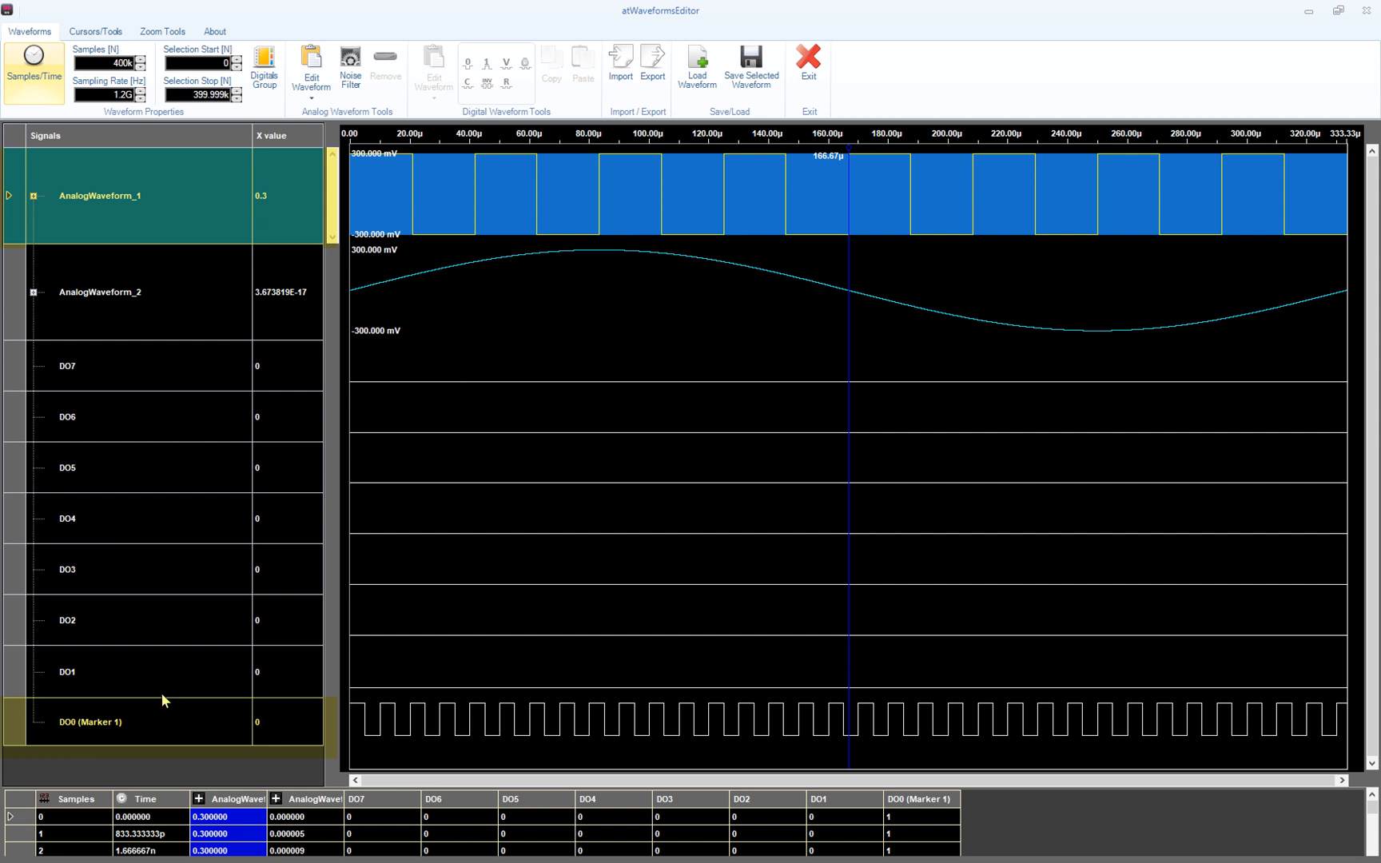
pyautogui.click(162, 720)
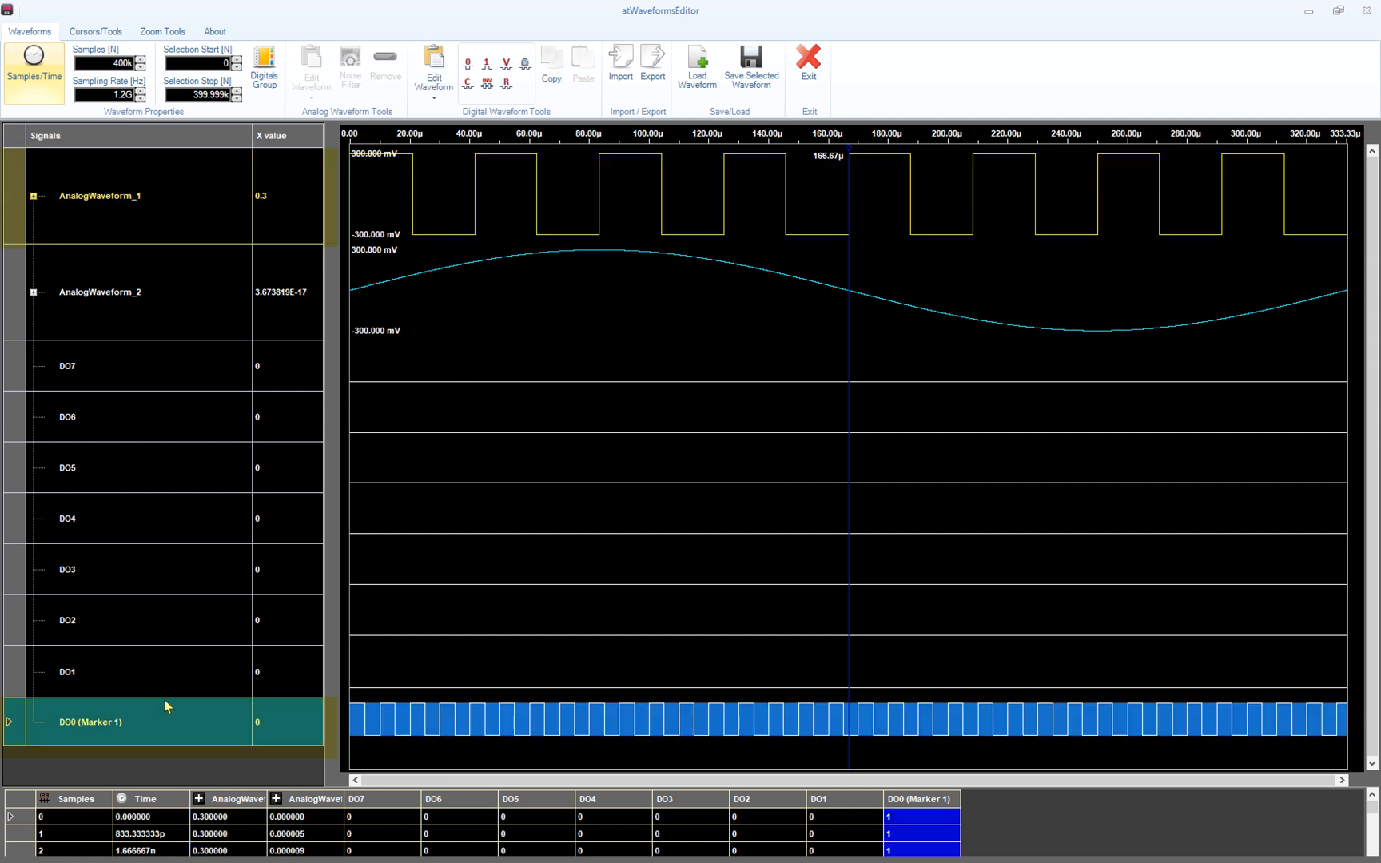
pyautogui.click(213, 212)
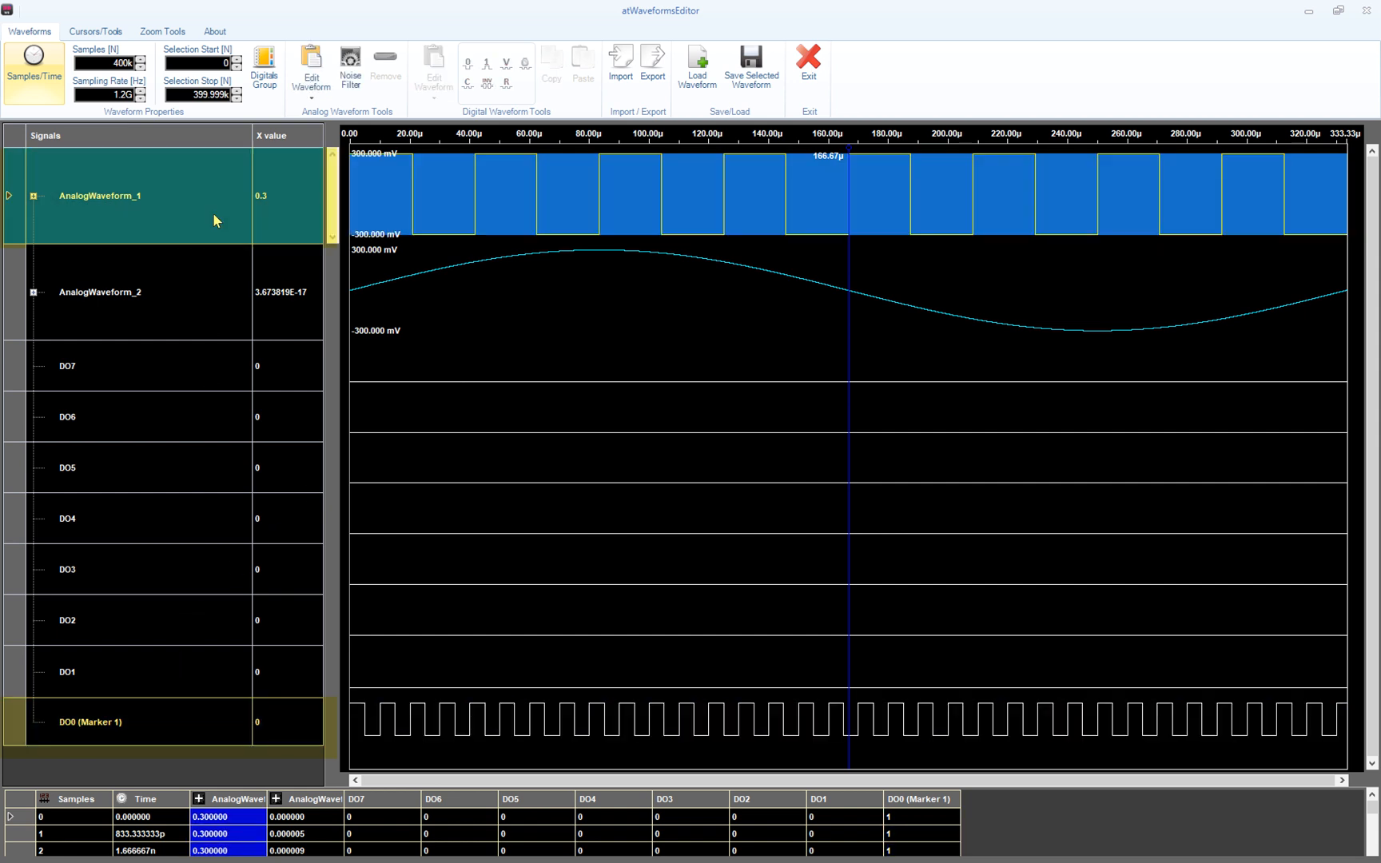
# Step: Reset AnalogWaveform_1 to a Sine waveform with 1 cycle and force DO0 (Marker 1) to zero
pyautogui.click(311, 64)
pyautogui.click(511, 280)
pyautogui.click(513, 316)
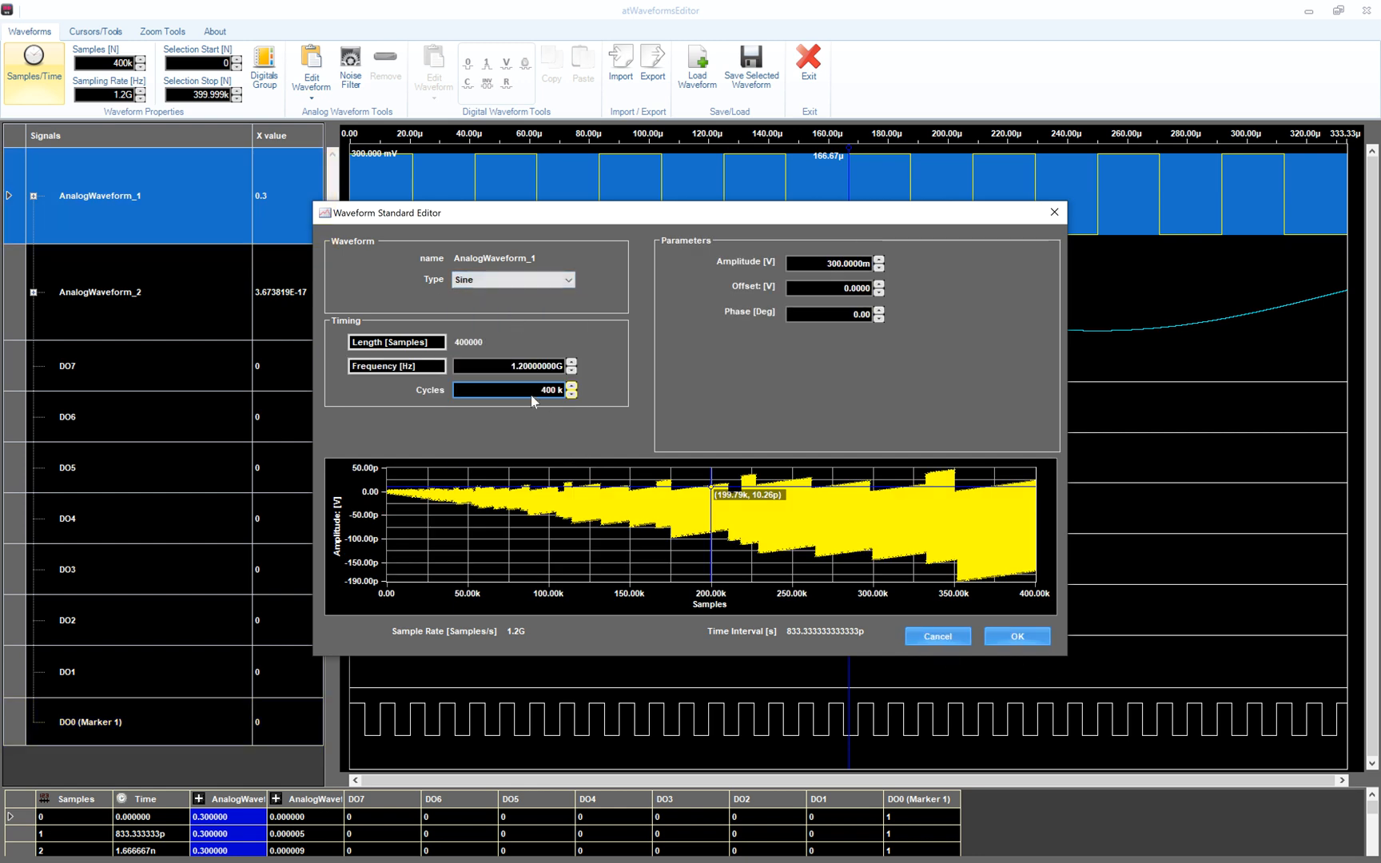
pyautogui.click(553, 390)
pyautogui.click(630, 543)
pyautogui.click(919, 593)
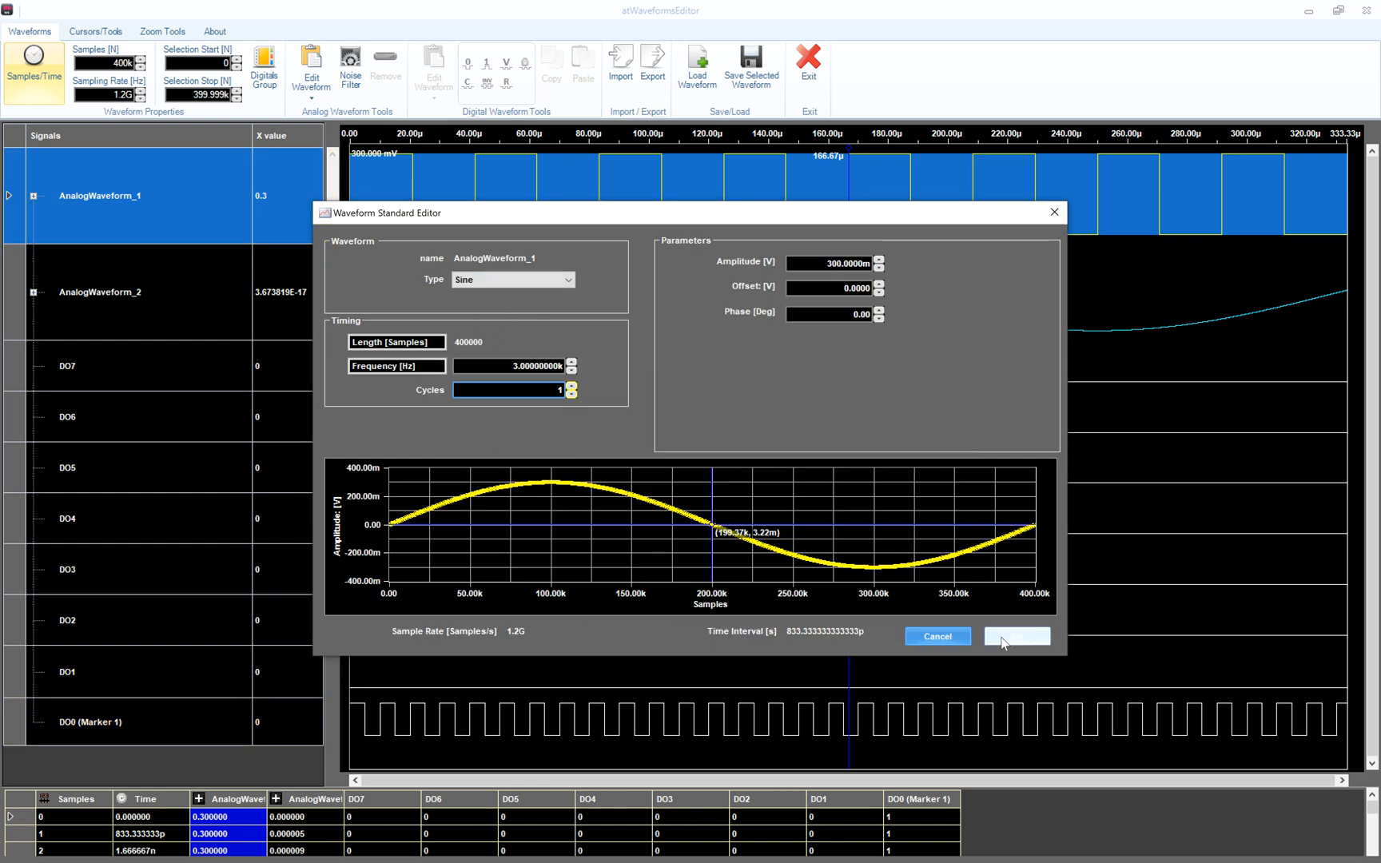
pyautogui.click(1018, 636)
pyautogui.click(185, 730)
# Step: Load the comma-separated file MixedWfmThreeColumnsWithoutHeader.csv from the Waveforms folder as the import source for AnalogWaveform_1
pyautogui.click(230, 215)
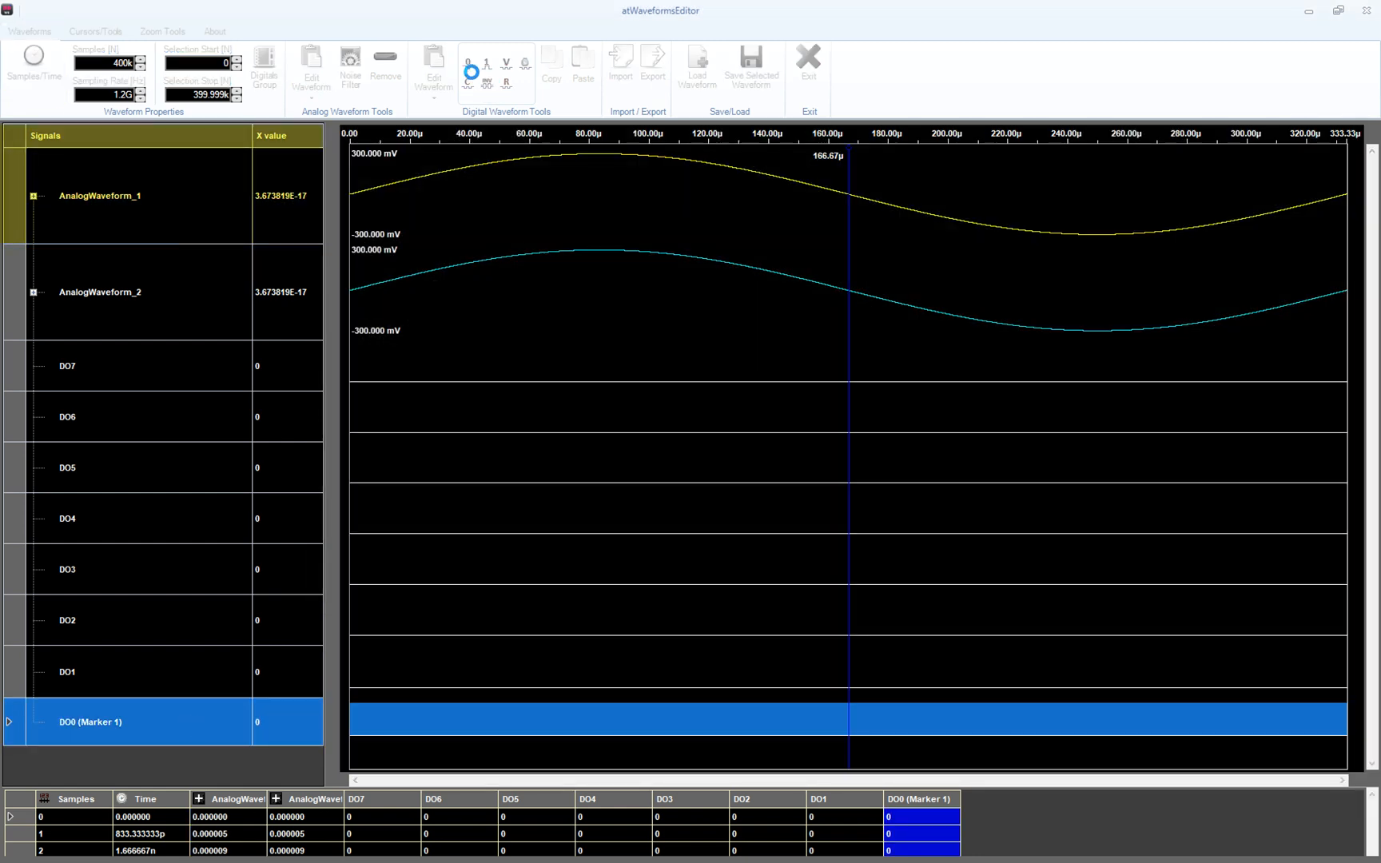
pyautogui.click(621, 64)
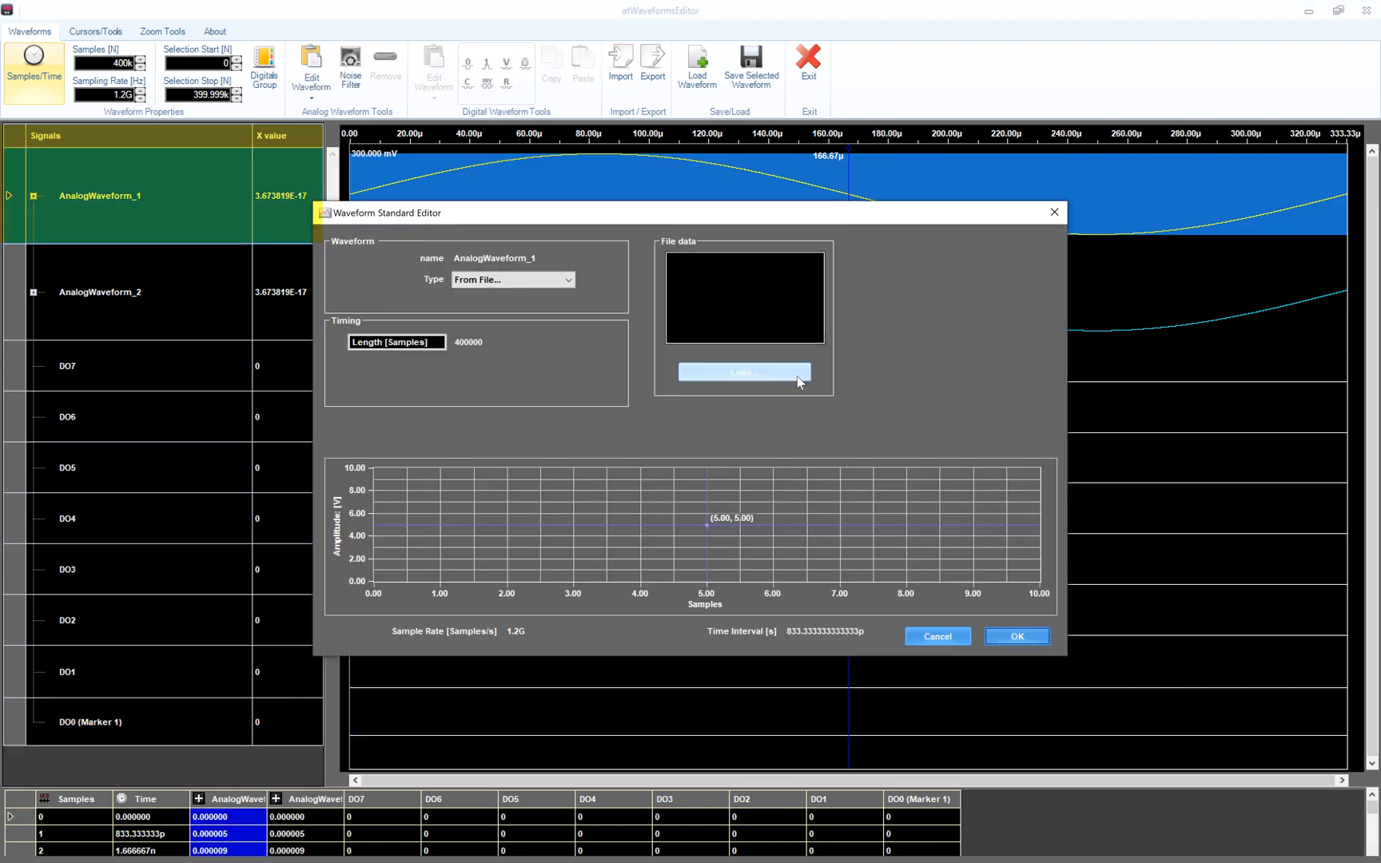
pyautogui.click(802, 373)
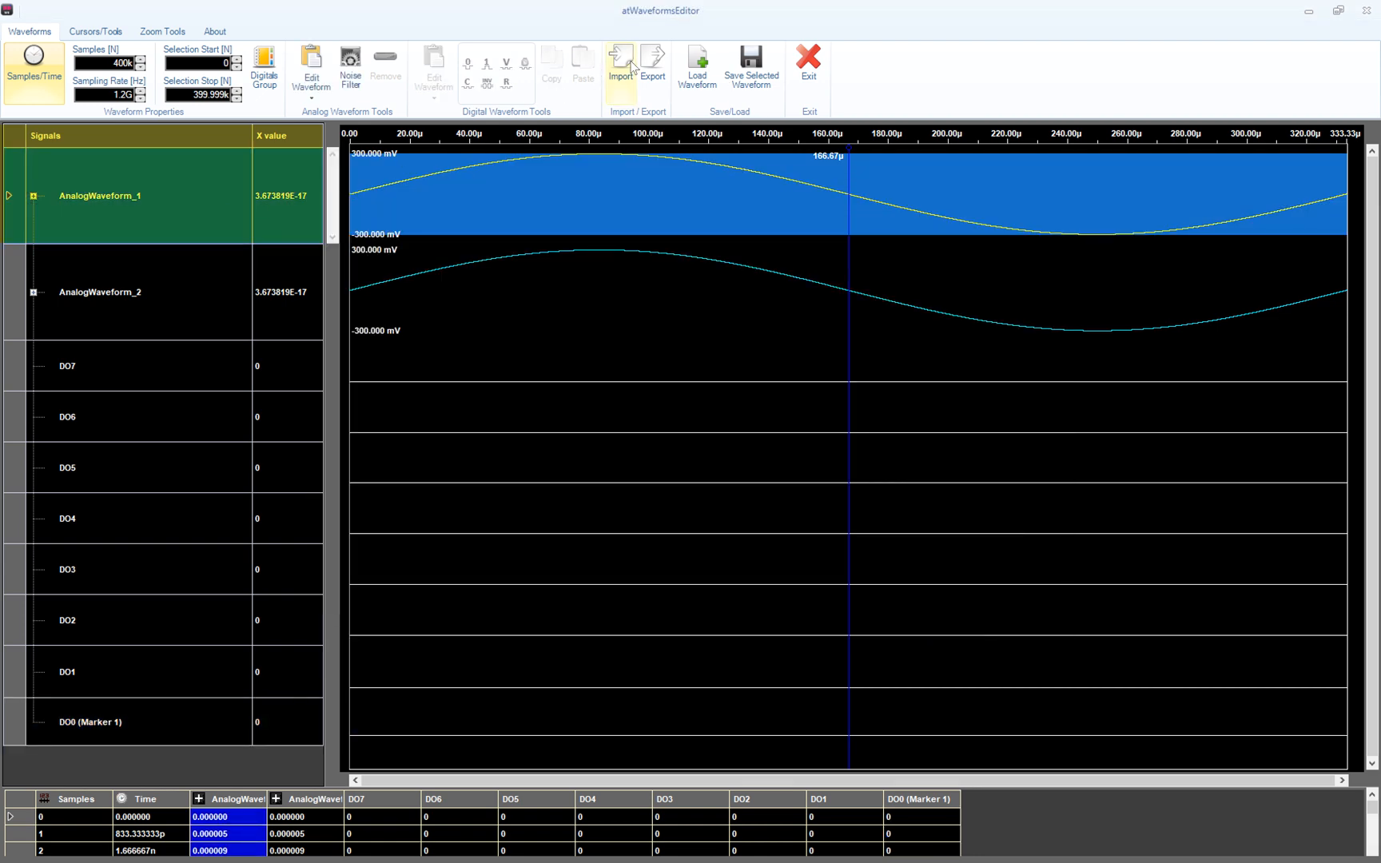
pyautogui.click(629, 65)
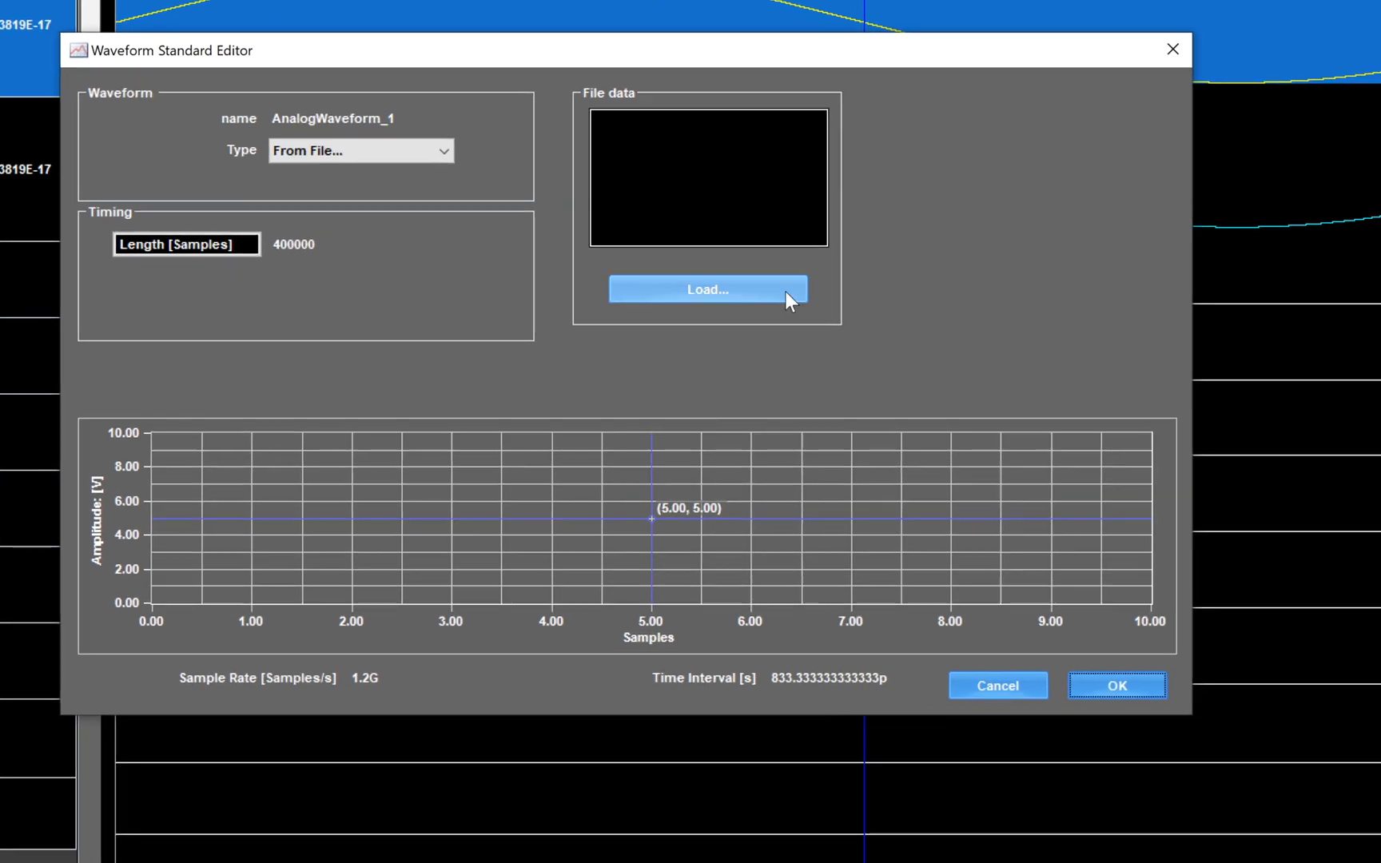
pyautogui.click(786, 294)
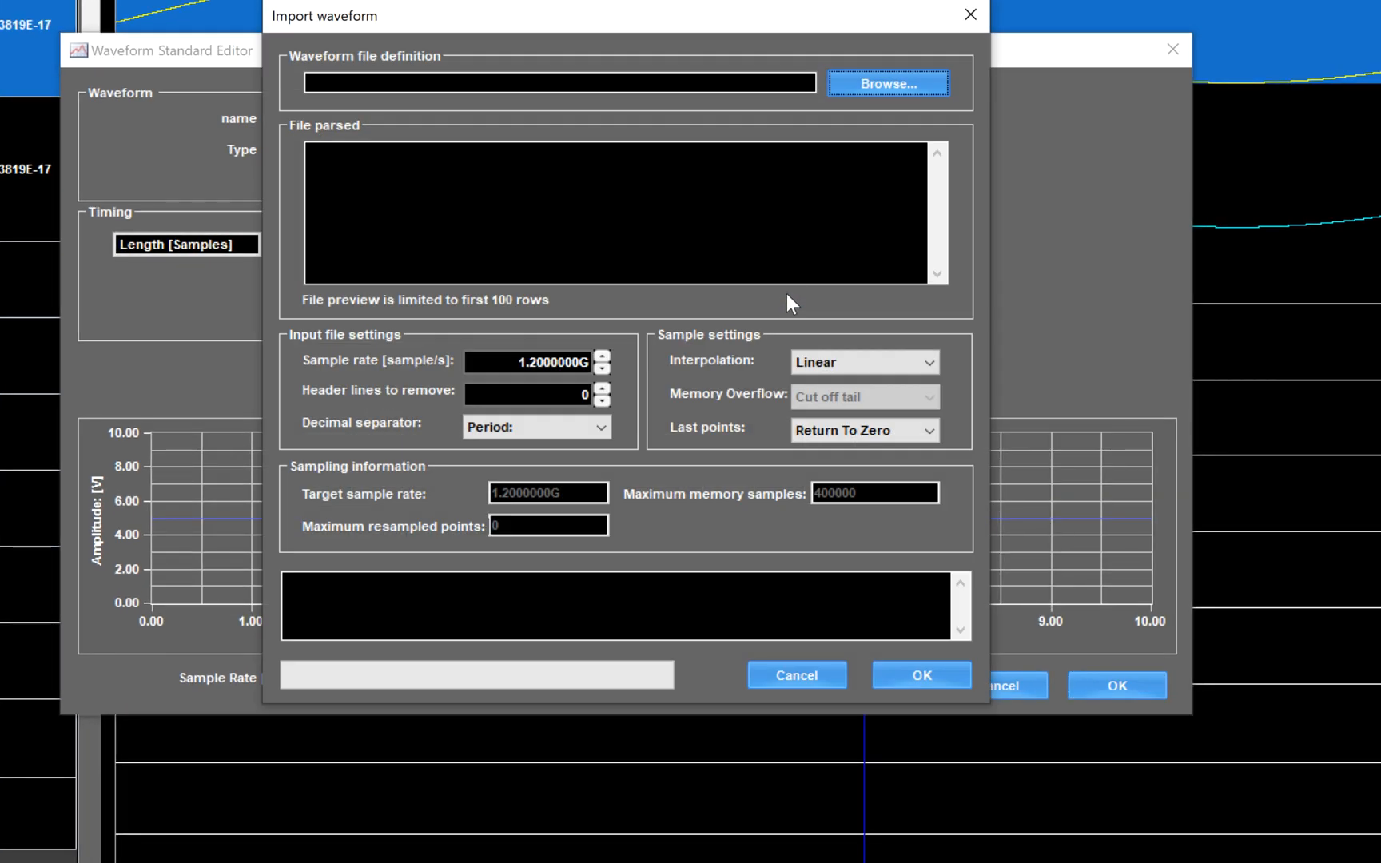
pyautogui.click(869, 86)
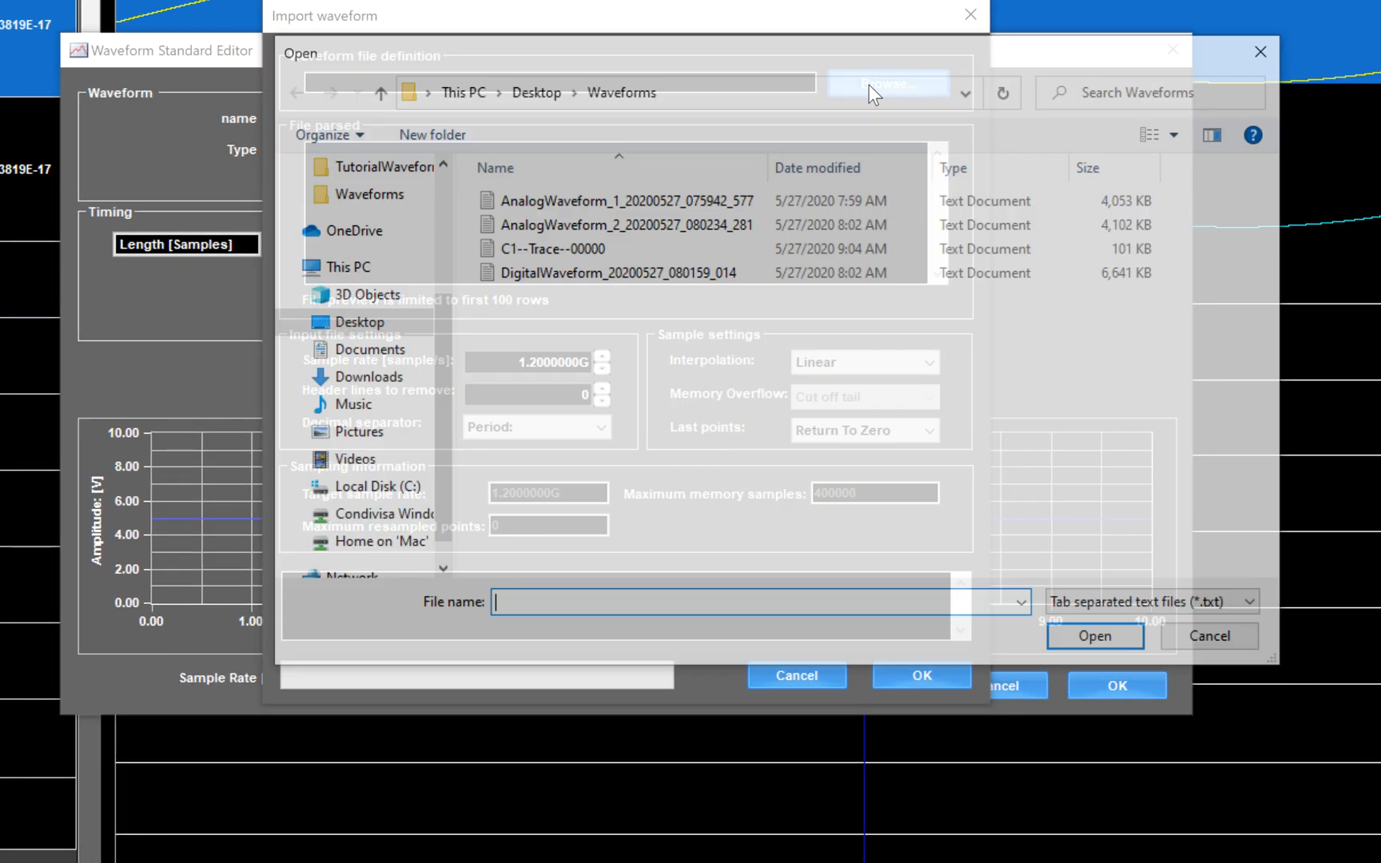
pyautogui.click(1108, 606)
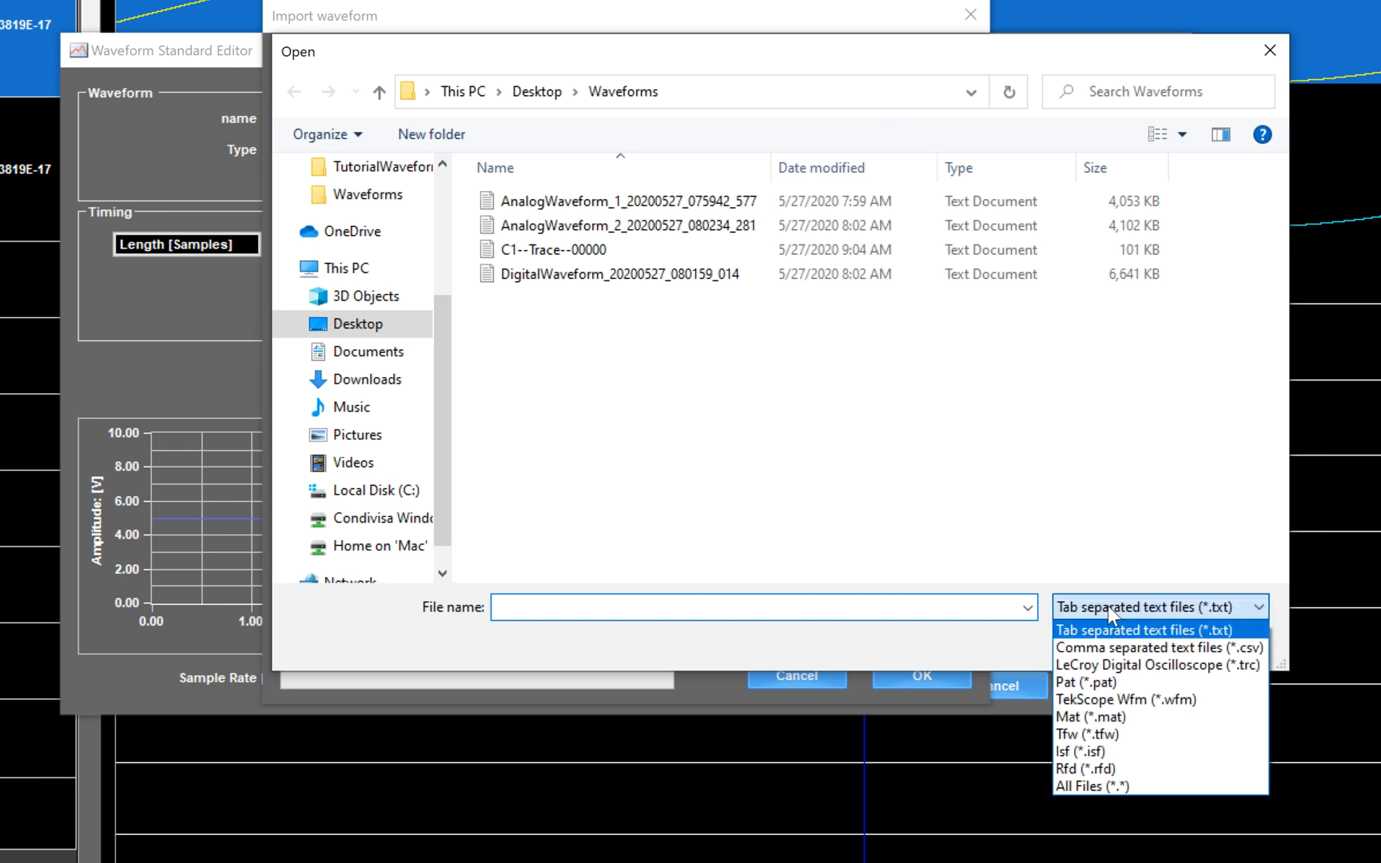
pyautogui.click(1110, 640)
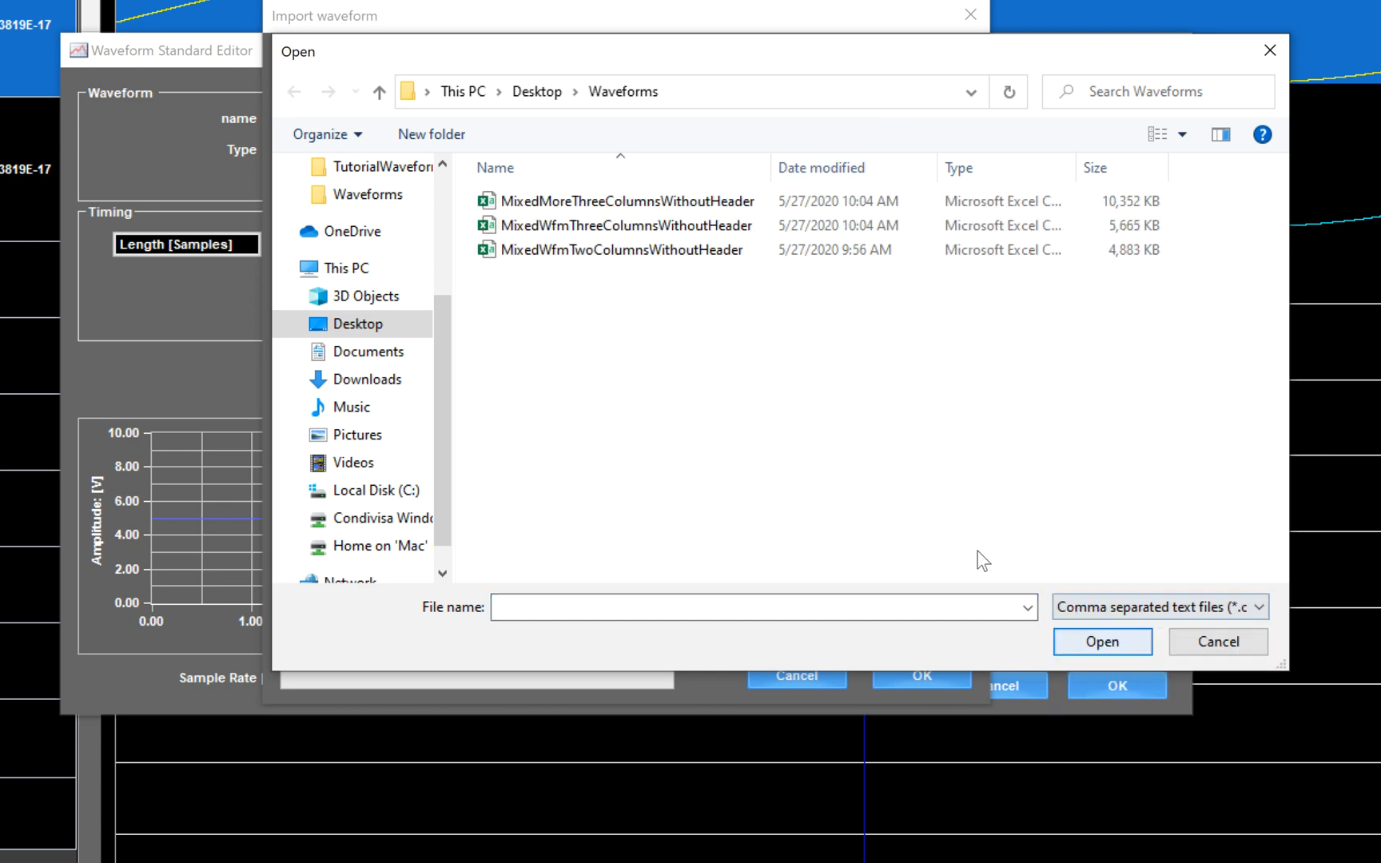
pyautogui.doubleClick(603, 225)
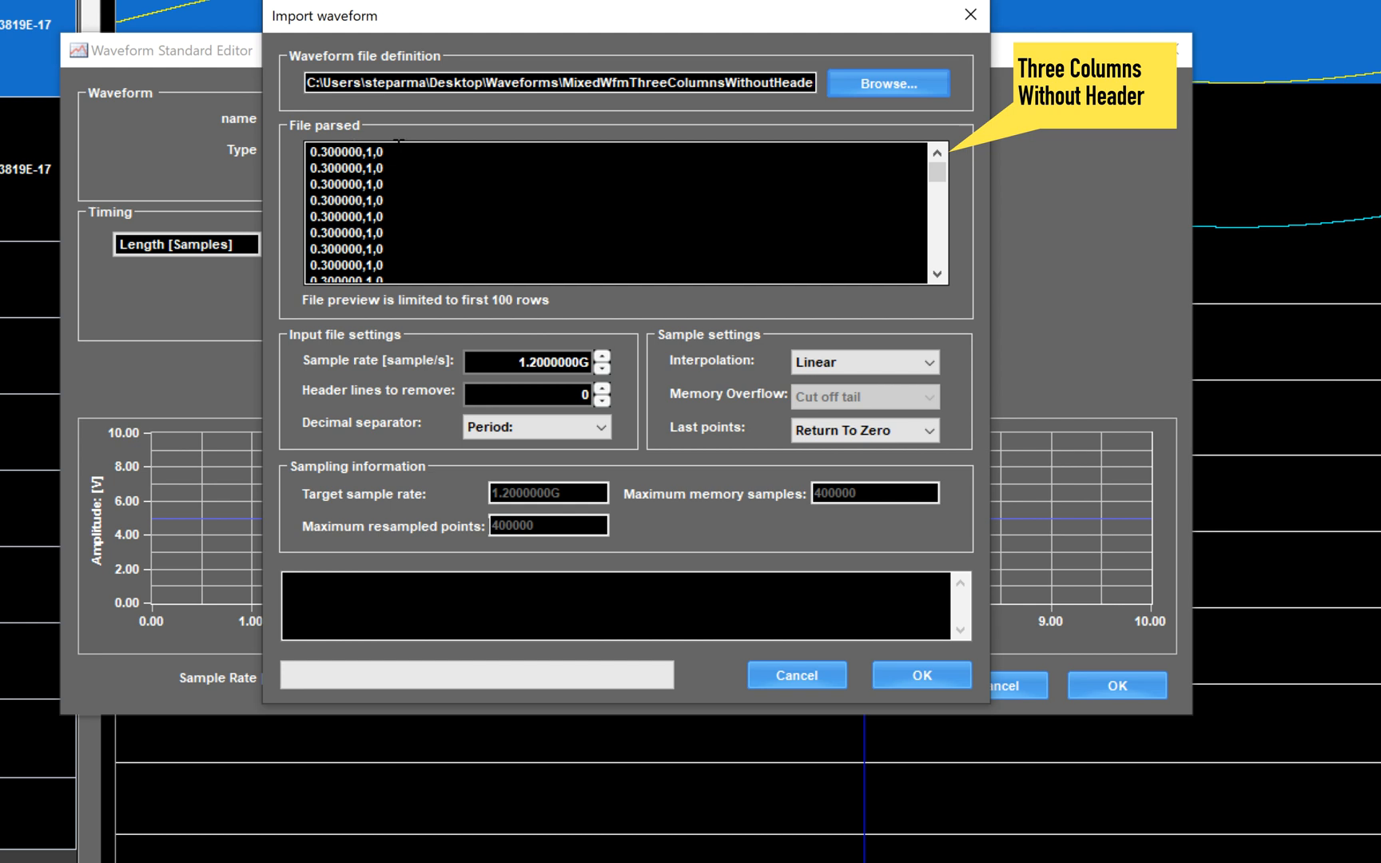
# Step: Highlight the first row of the parsed three-column file and apply the import to AnalogWaveform_1
pyautogui.moveTo(398, 142); pyautogui.dragTo(302, 144)
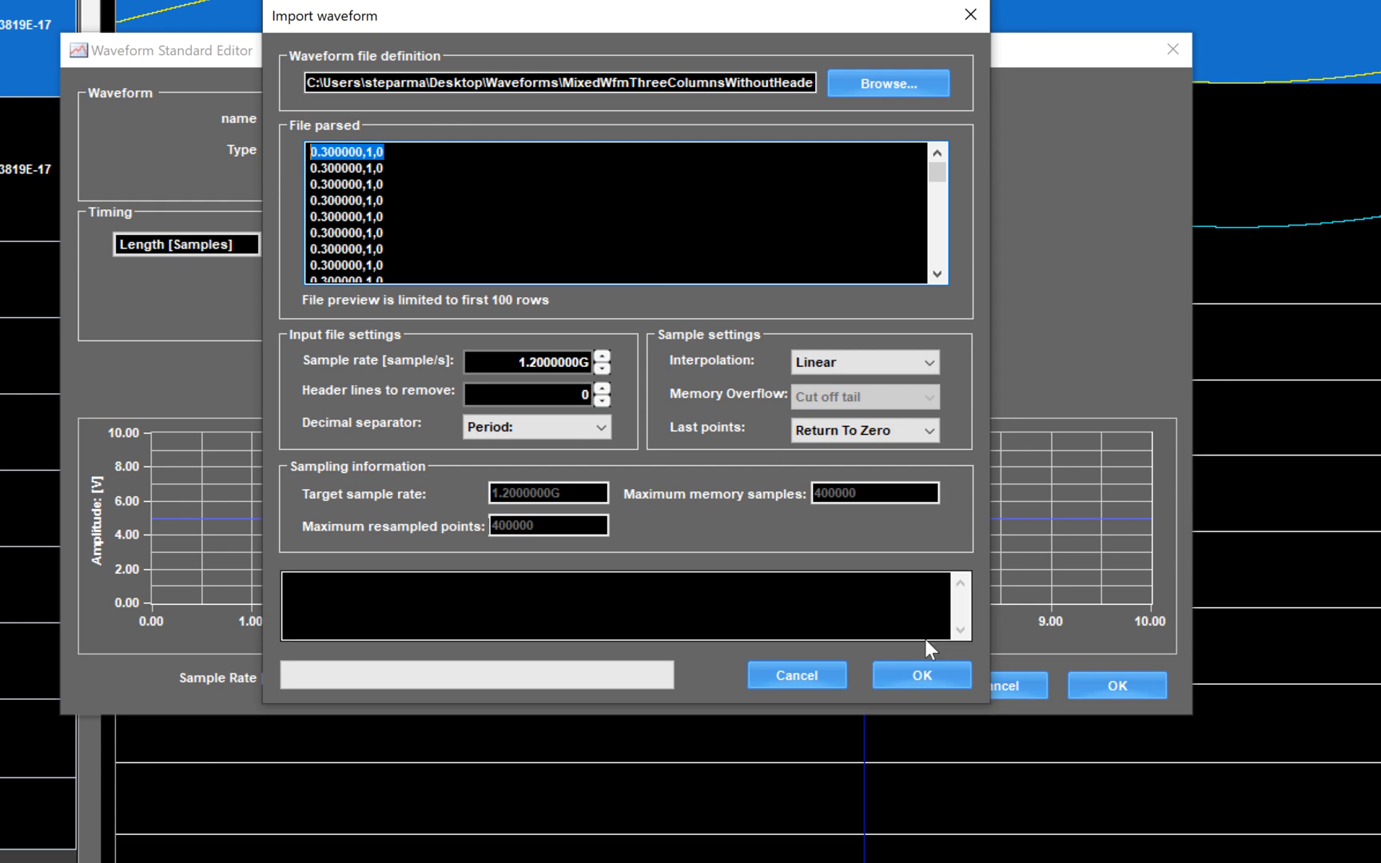
pyautogui.click(927, 670)
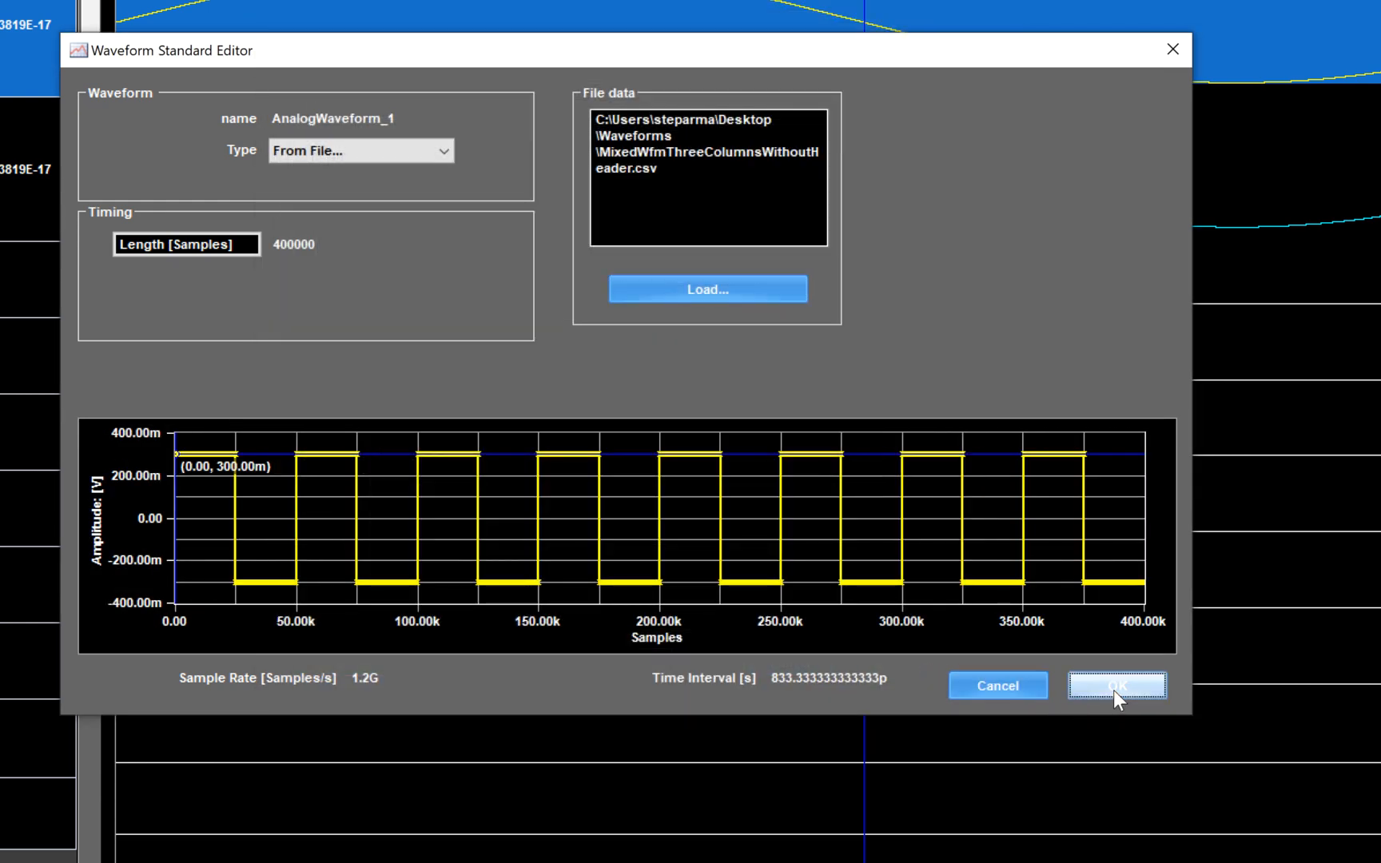
pyautogui.click(1113, 690)
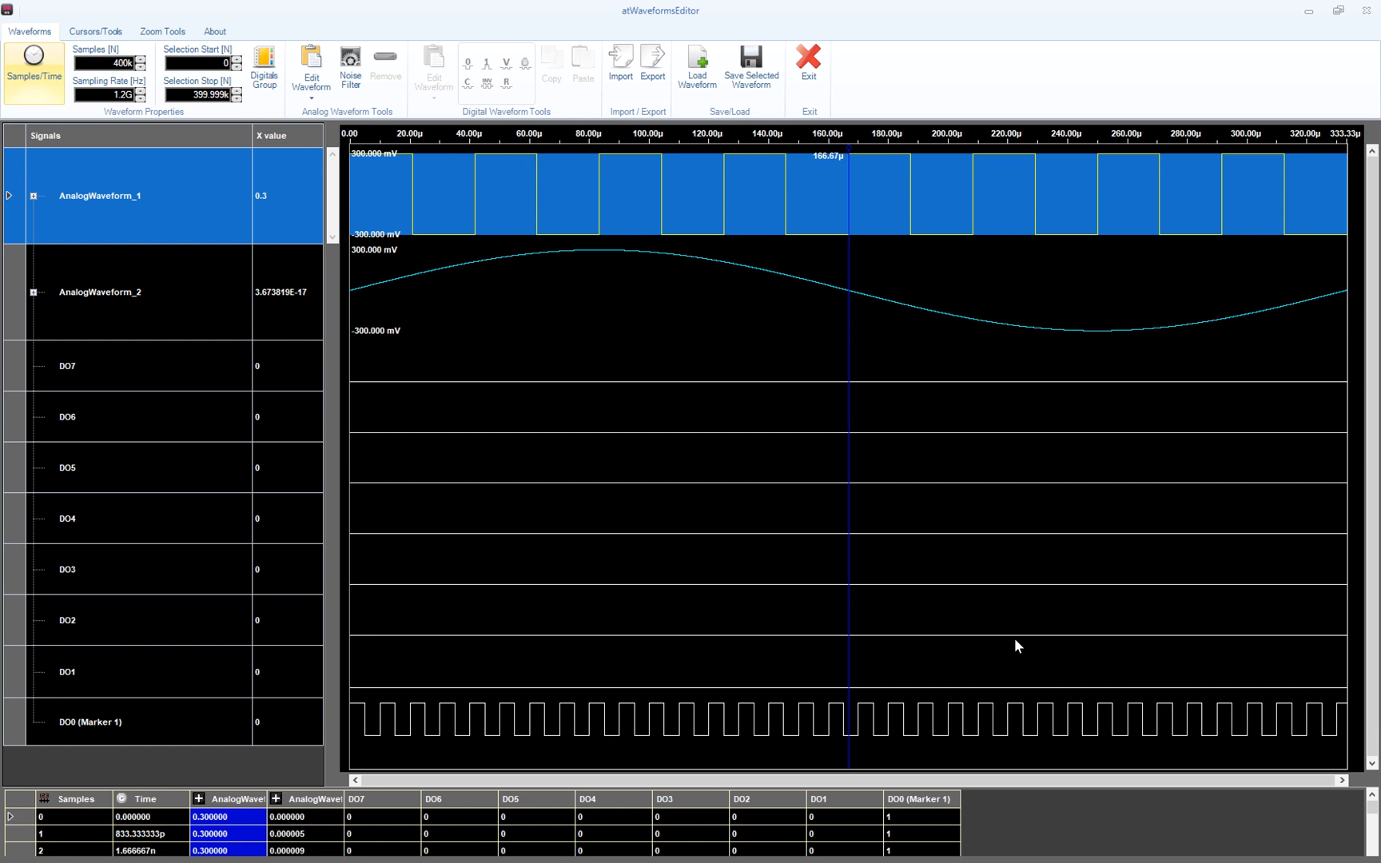
# Step: Return AnalogWaveform_1 to a 1-cycle Sine waveform and clear DO0 (Marker 1) to zero
pyautogui.click(320, 62)
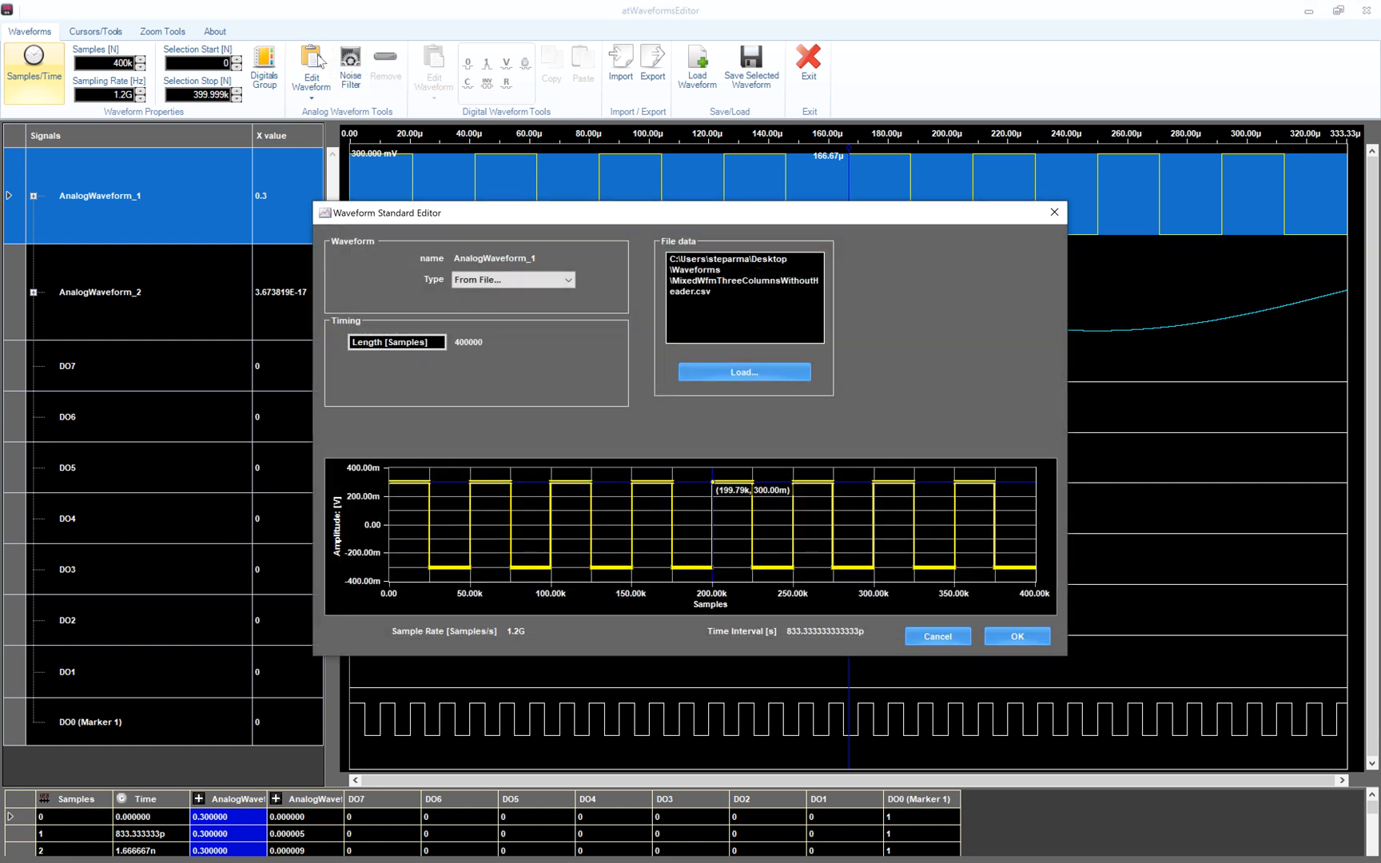
pyautogui.click(551, 279)
pyautogui.click(479, 312)
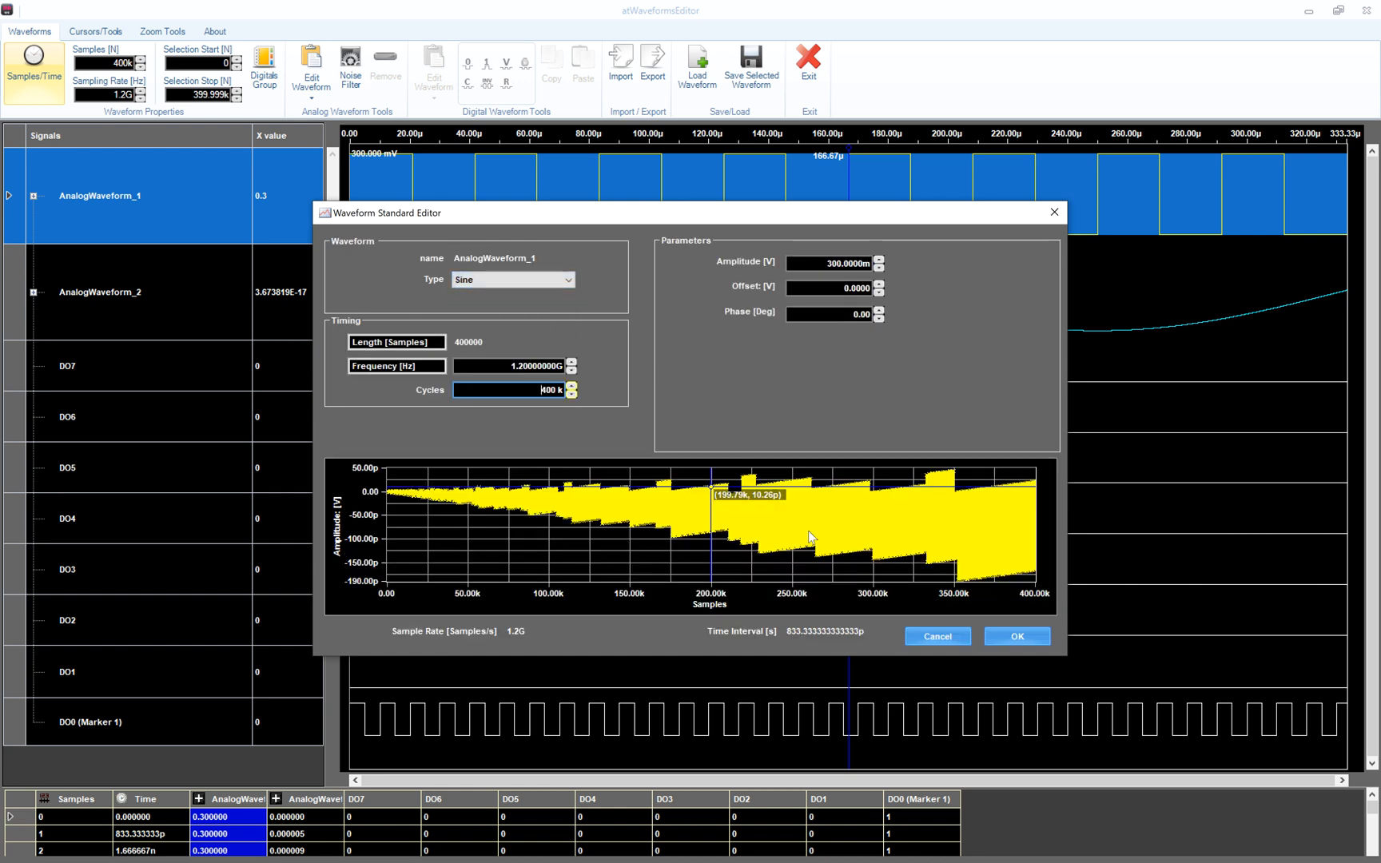
pyautogui.click(550, 393)
pyautogui.click(626, 540)
pyautogui.click(912, 598)
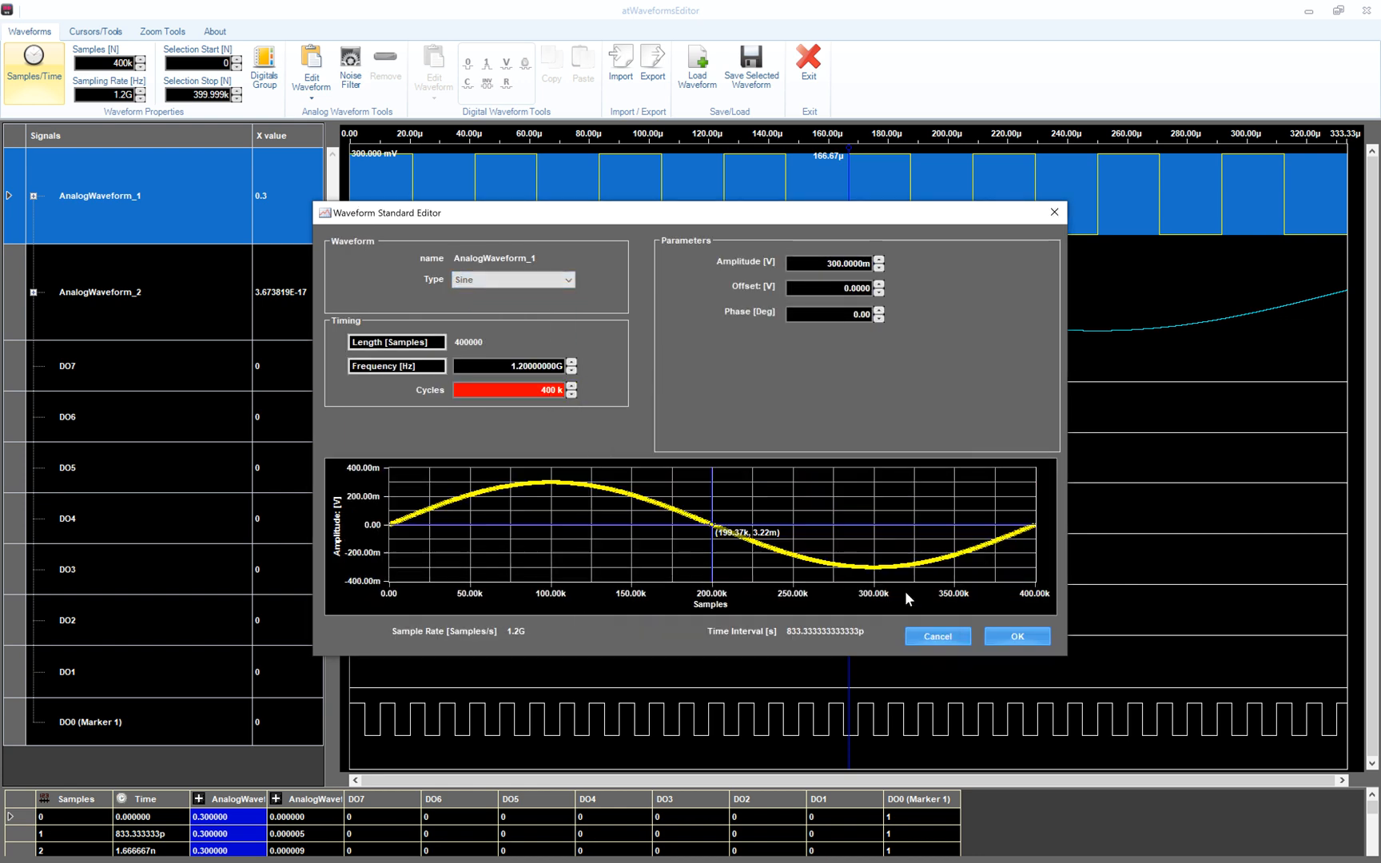
pyautogui.click(1016, 639)
pyautogui.click(187, 721)
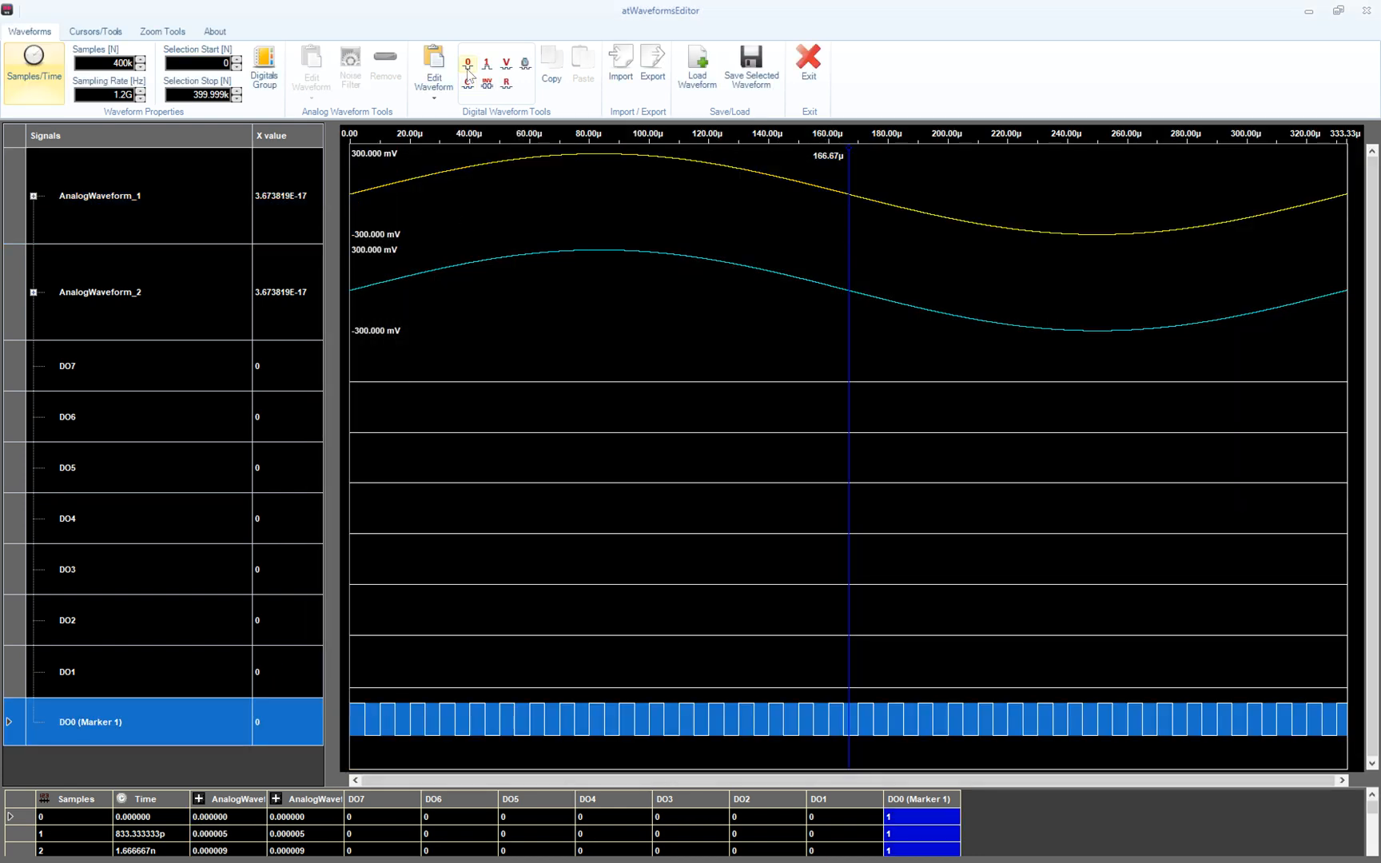
# Step: Load the comma-separated file MixedMoreThreeColumnsWithoutHeader.csv from the Waveforms folder as the import source for AnalogWaveform_1
pyautogui.click(208, 220)
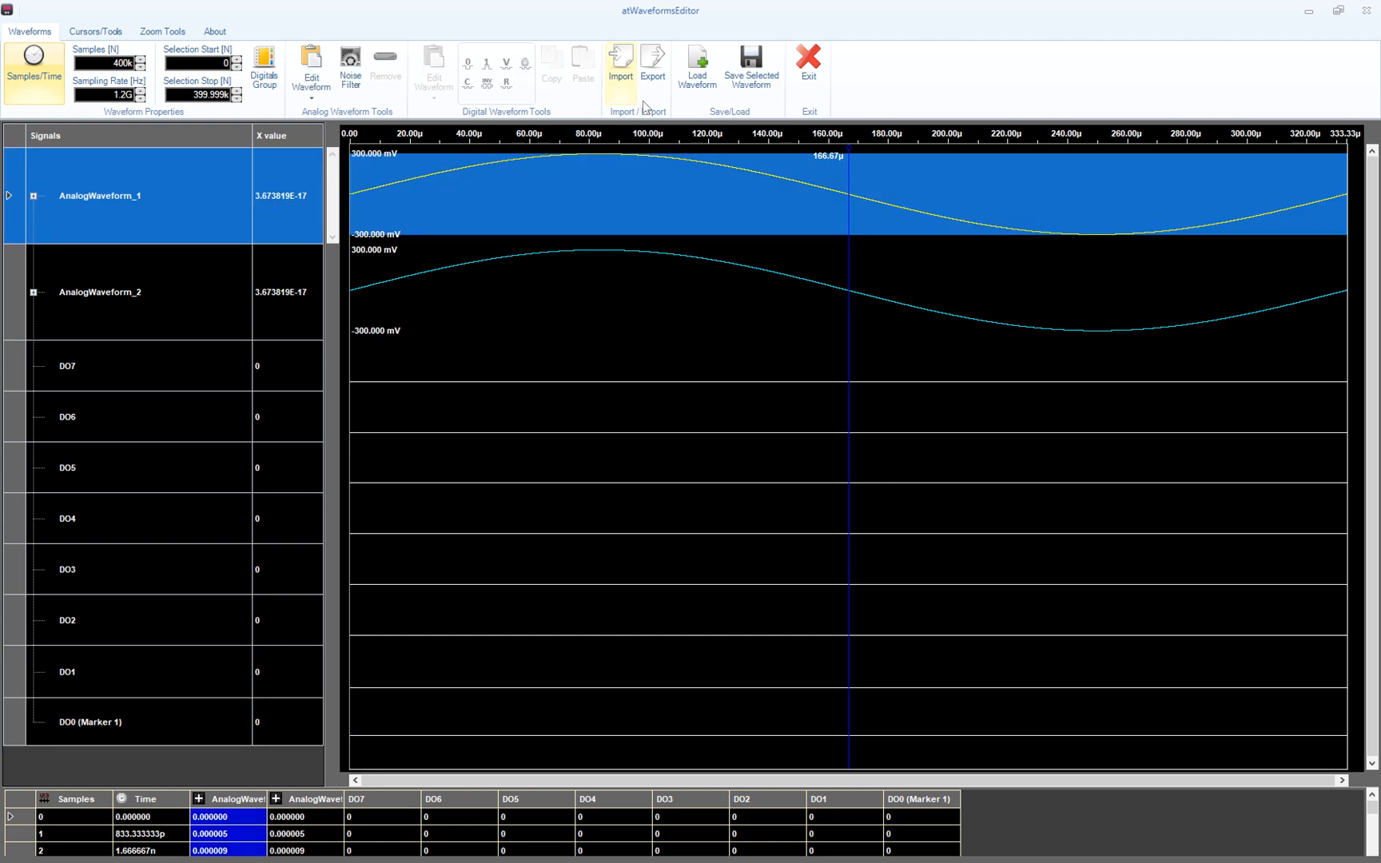
pyautogui.click(613, 79)
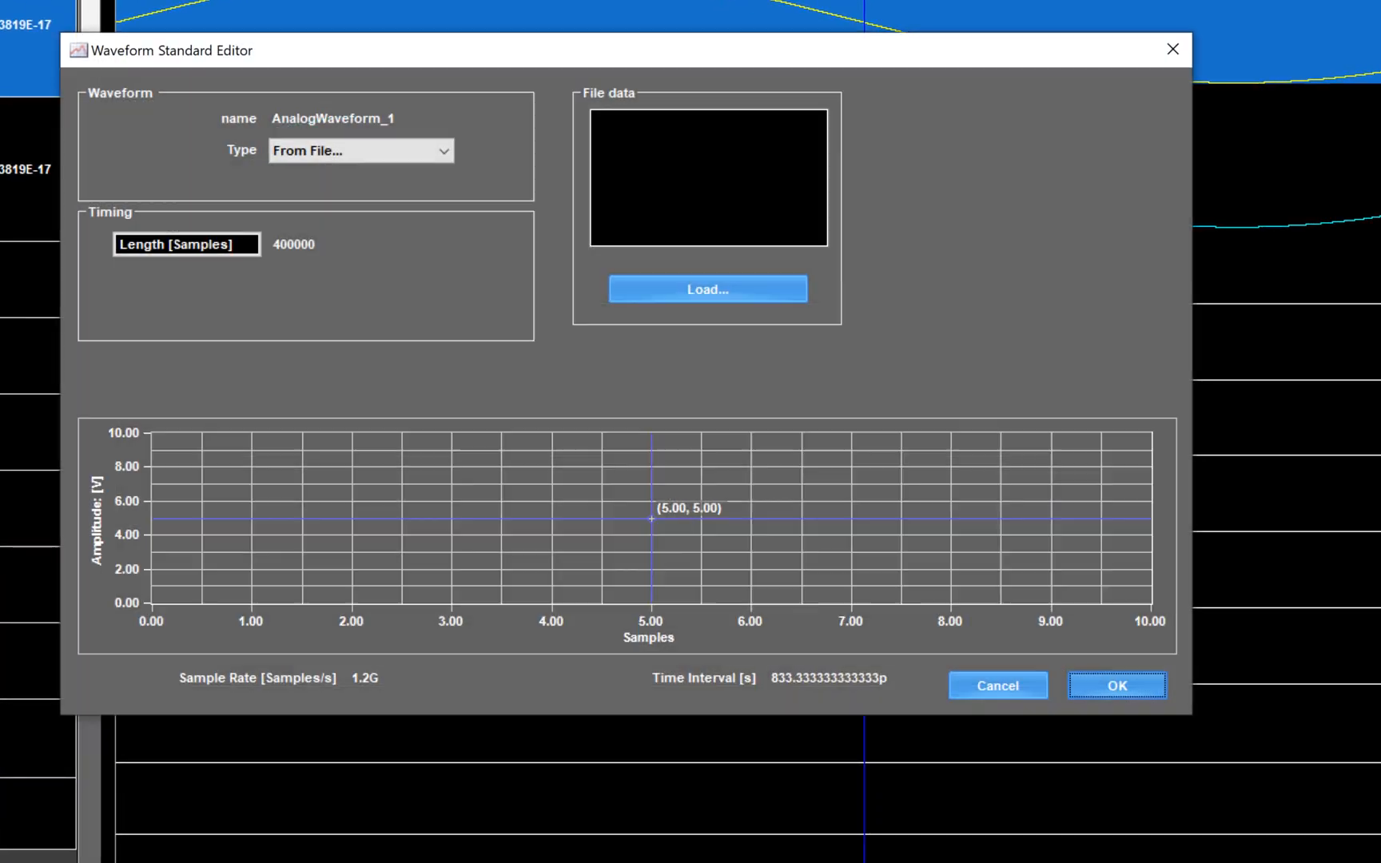
pyautogui.click(696, 285)
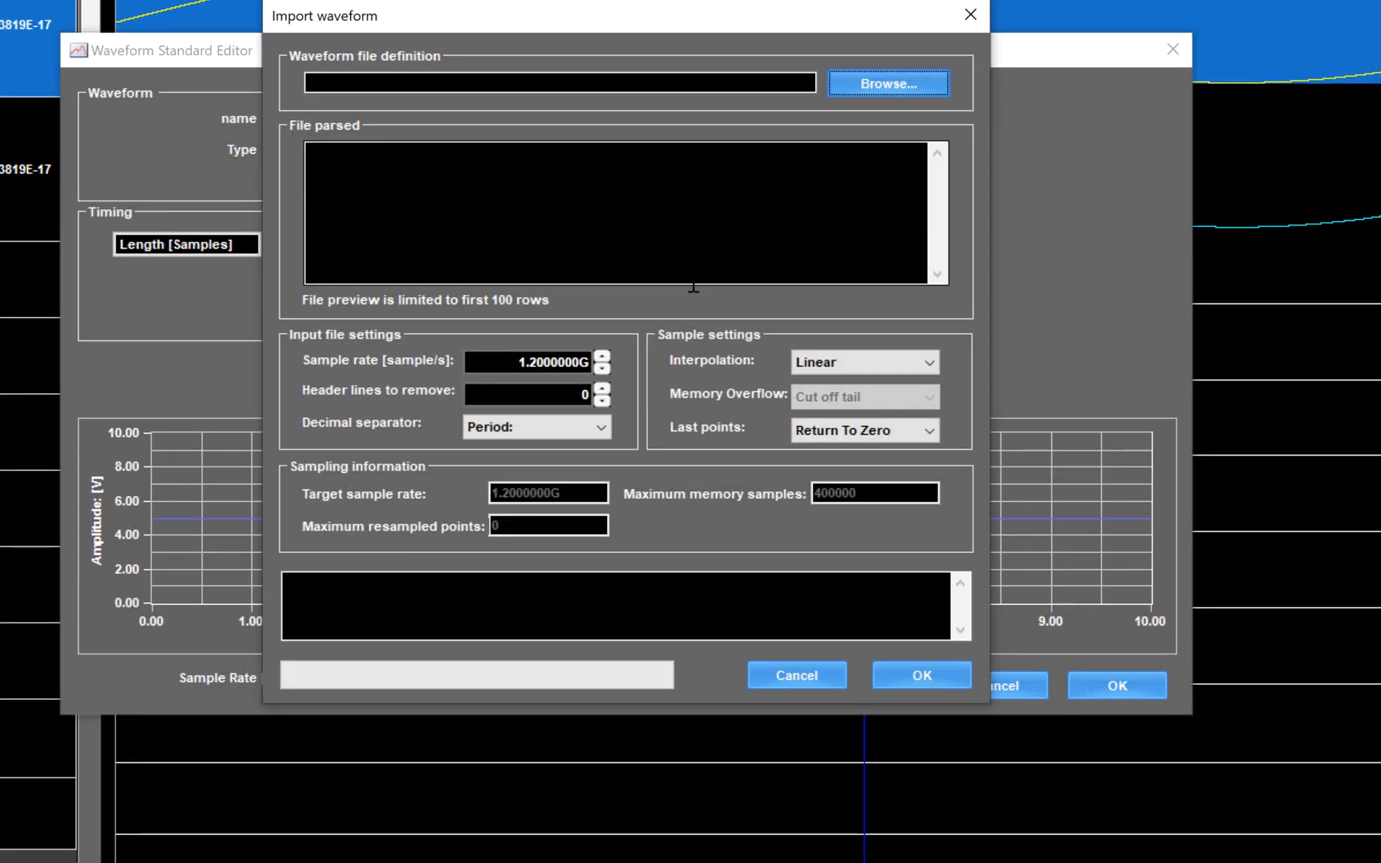
pyautogui.click(866, 76)
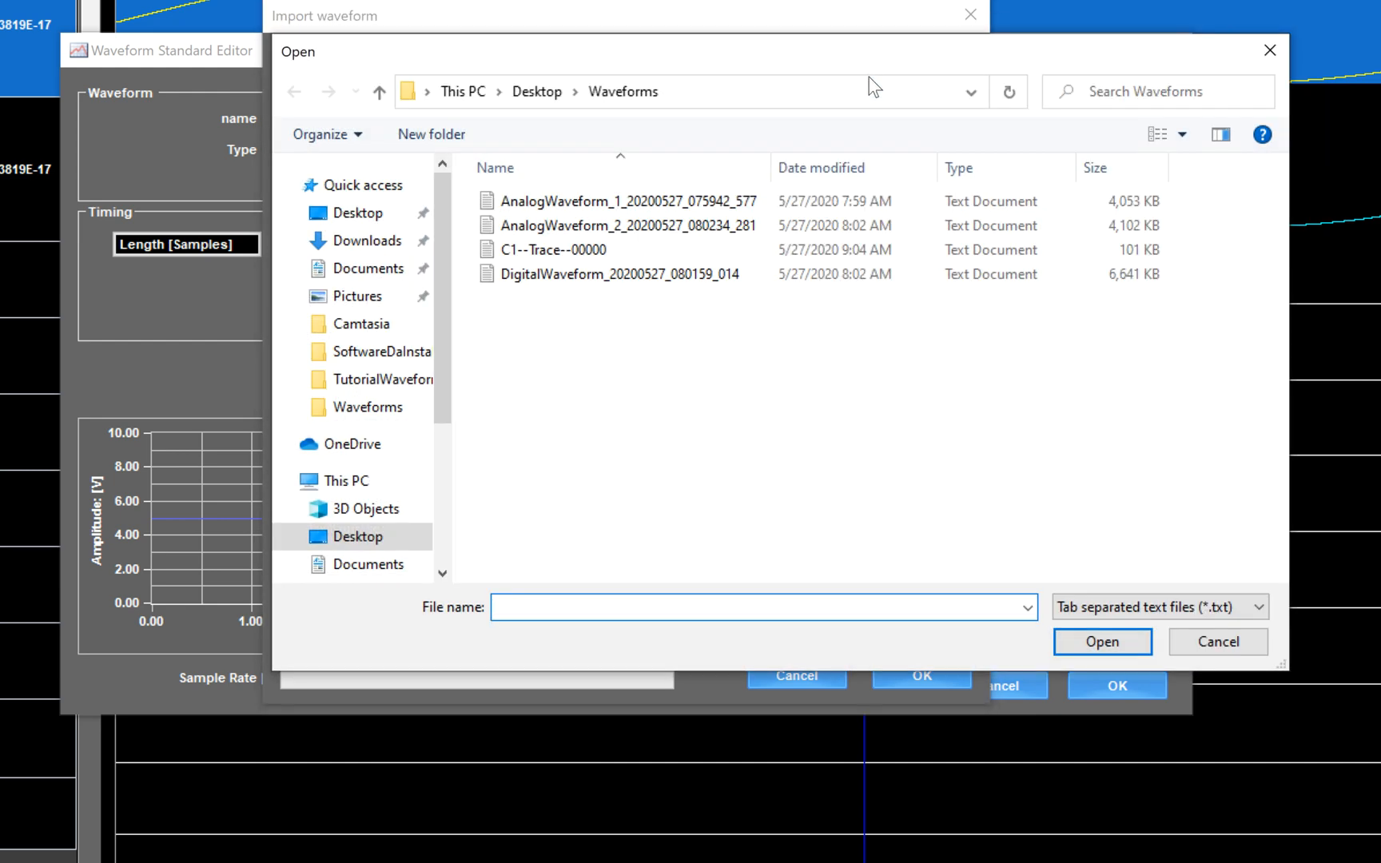
pyautogui.click(1152, 597)
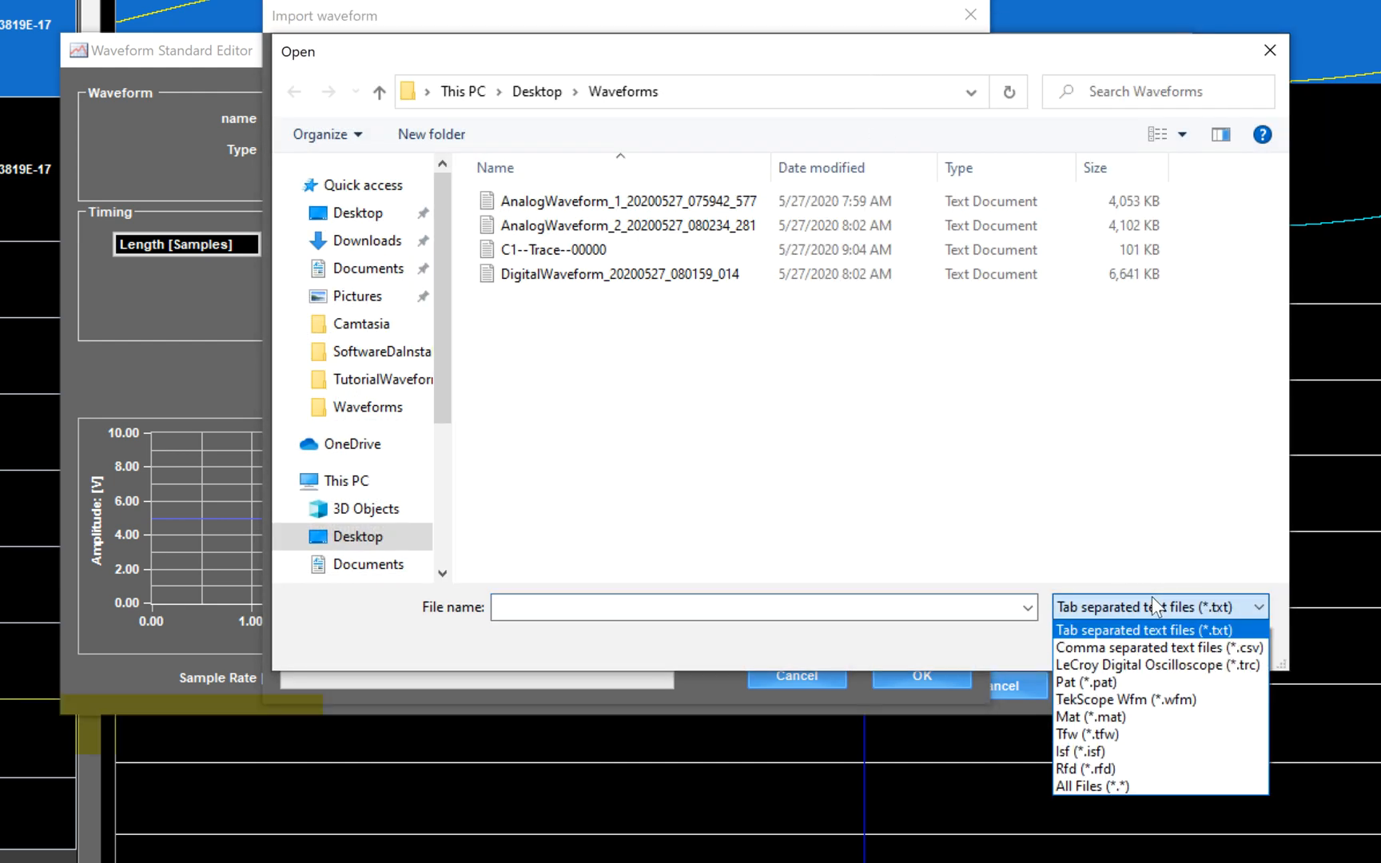
pyautogui.click(1137, 646)
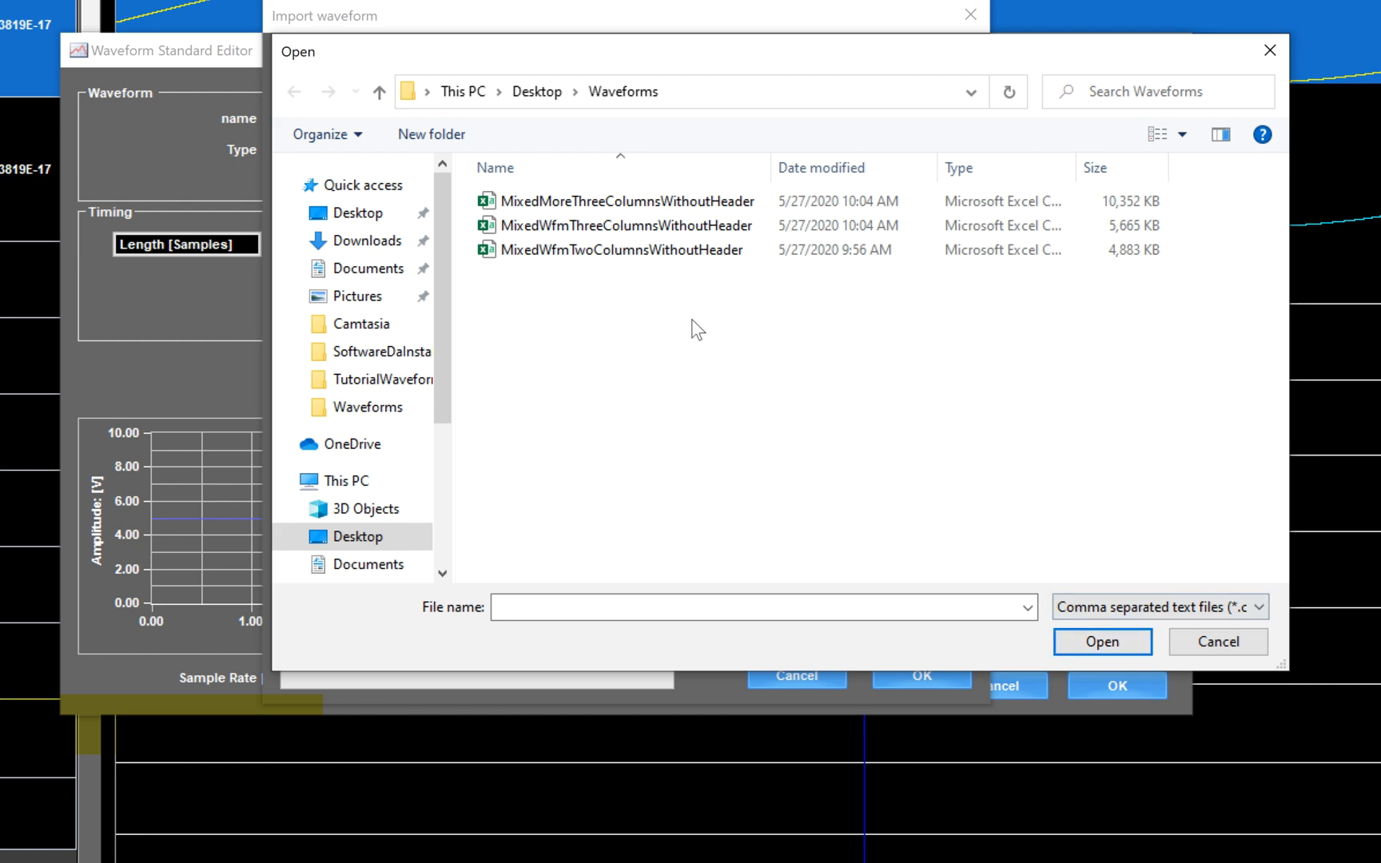
pyautogui.doubleClick(599, 201)
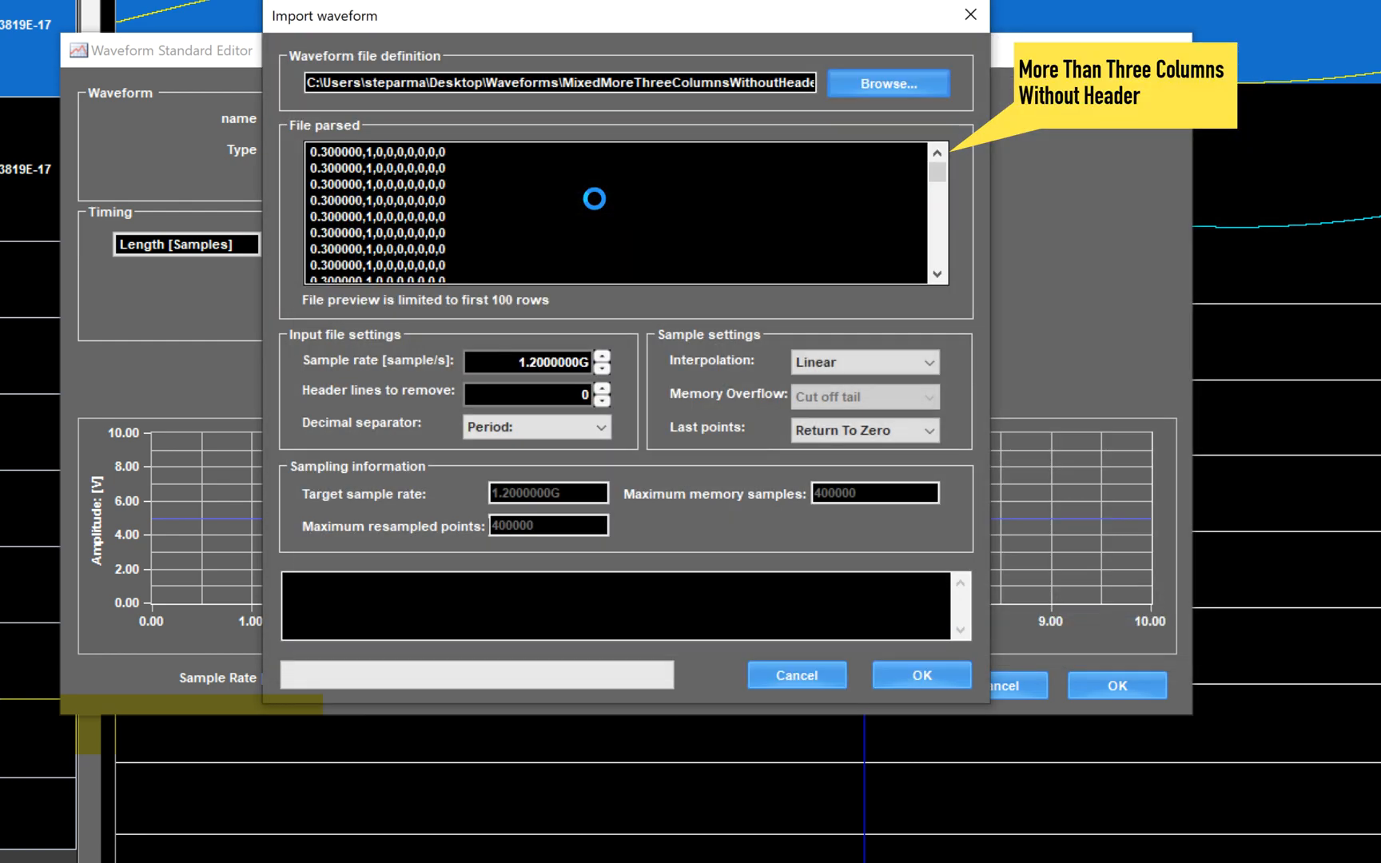
# Step: Highlight the first row of the parsed file with more than three columns and apply the import to AnalogWaveform_1
pyautogui.moveTo(445, 151); pyautogui.dragTo(304, 150)
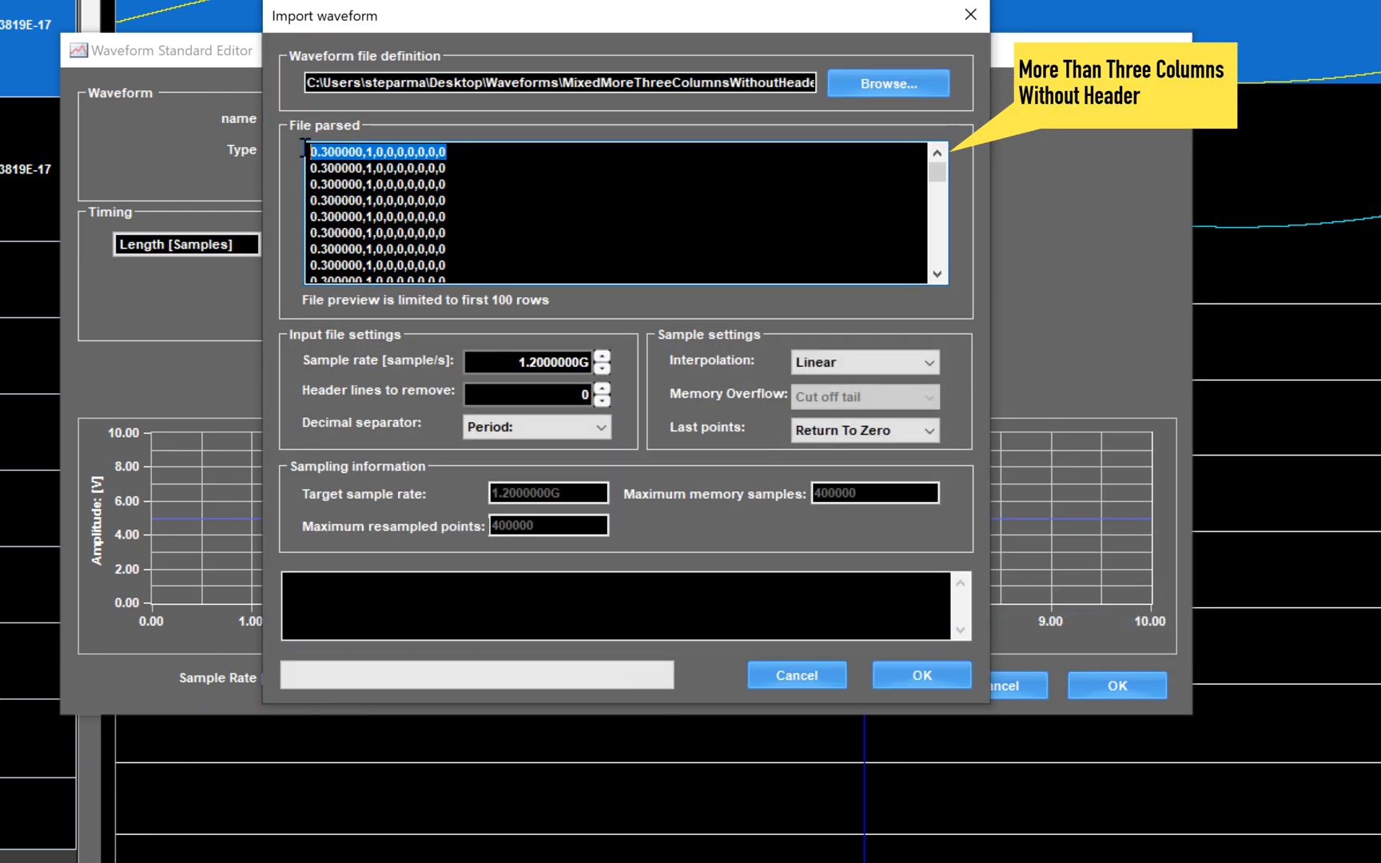
pyautogui.click(927, 675)
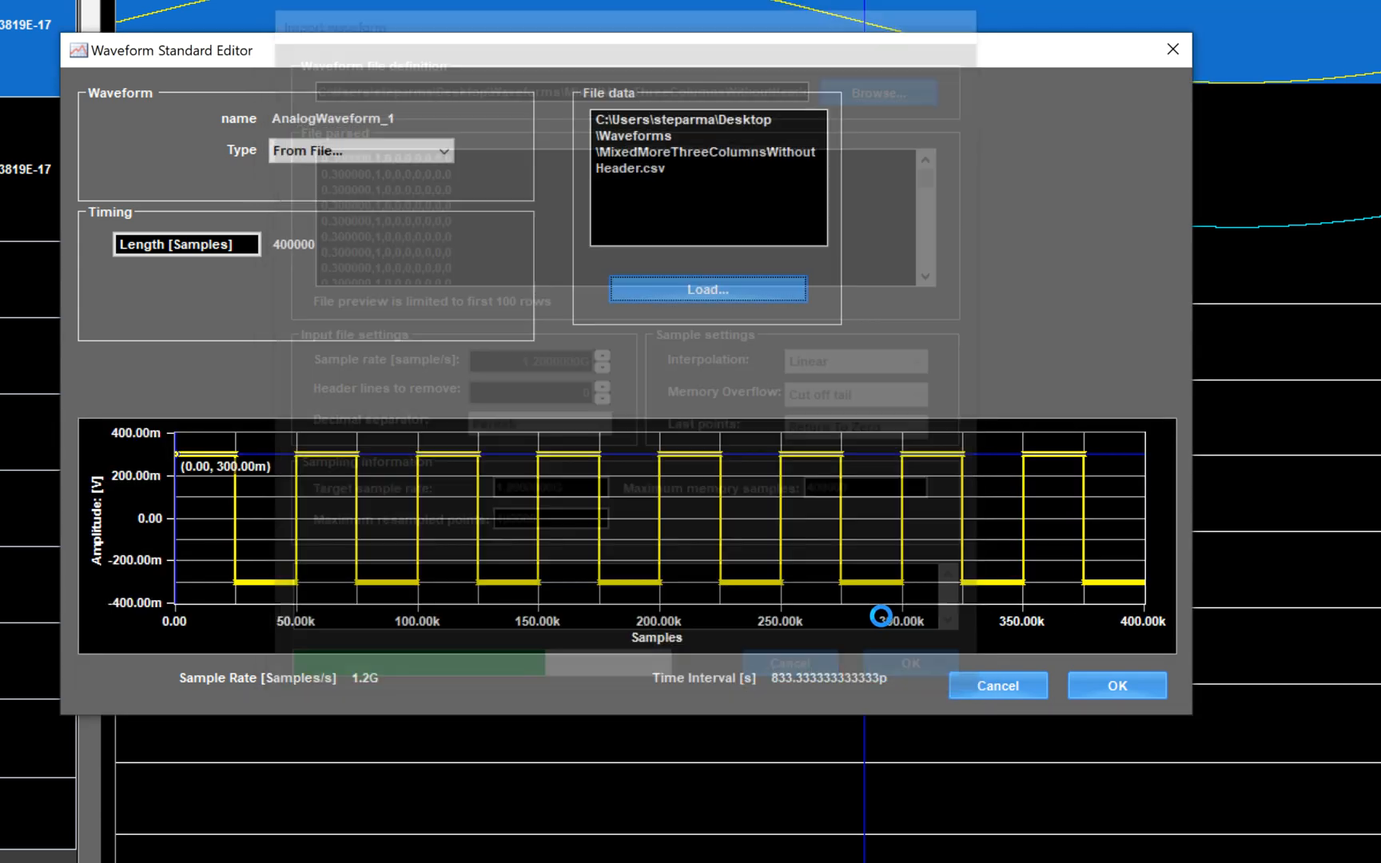
pyautogui.click(1102, 676)
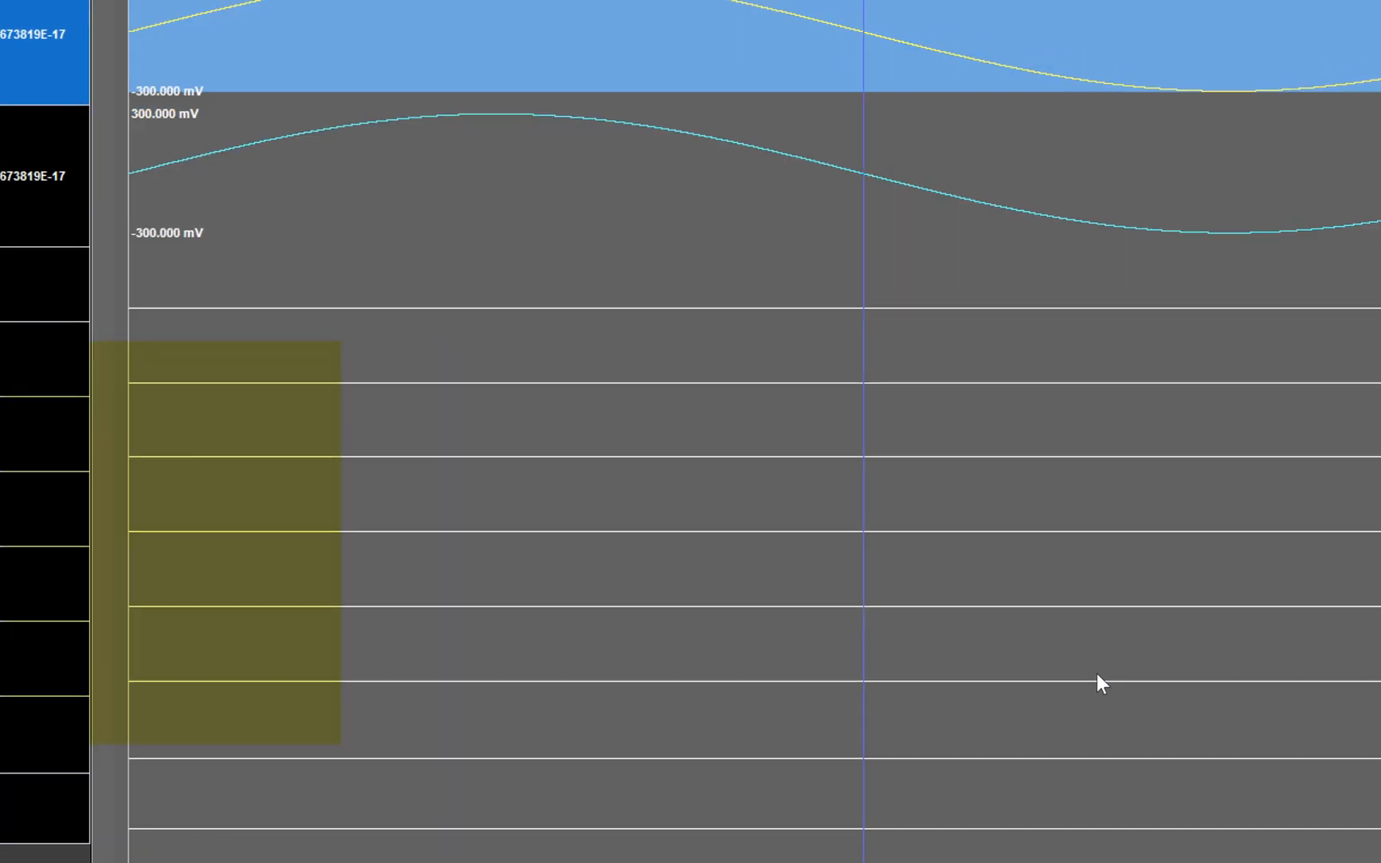
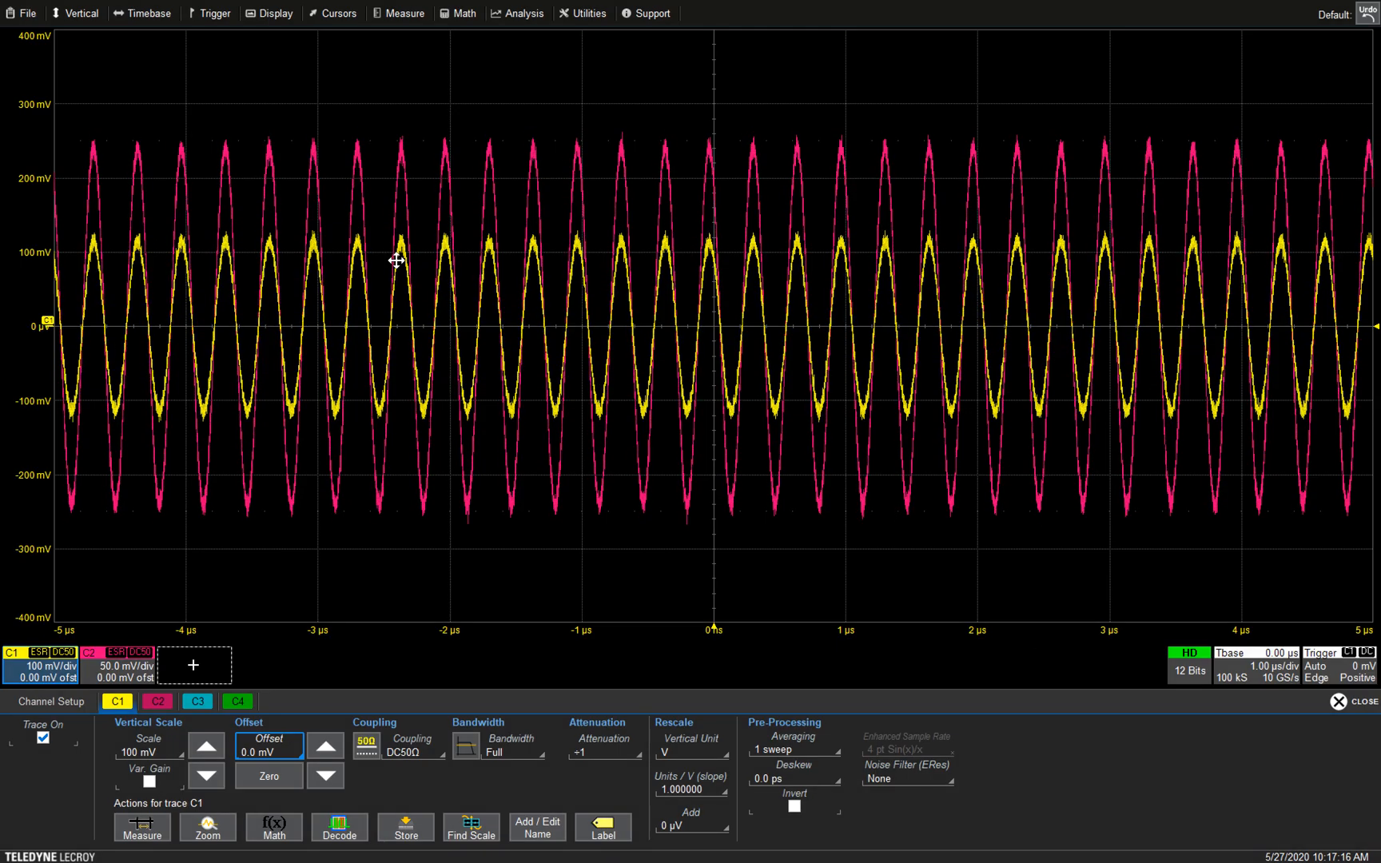
# Step: In the Teledyne LeCroy oscilloscope application, save the C1 waveform as a binary .trc file in the Desktop Waveforms folder
pyautogui.click(31, 14)
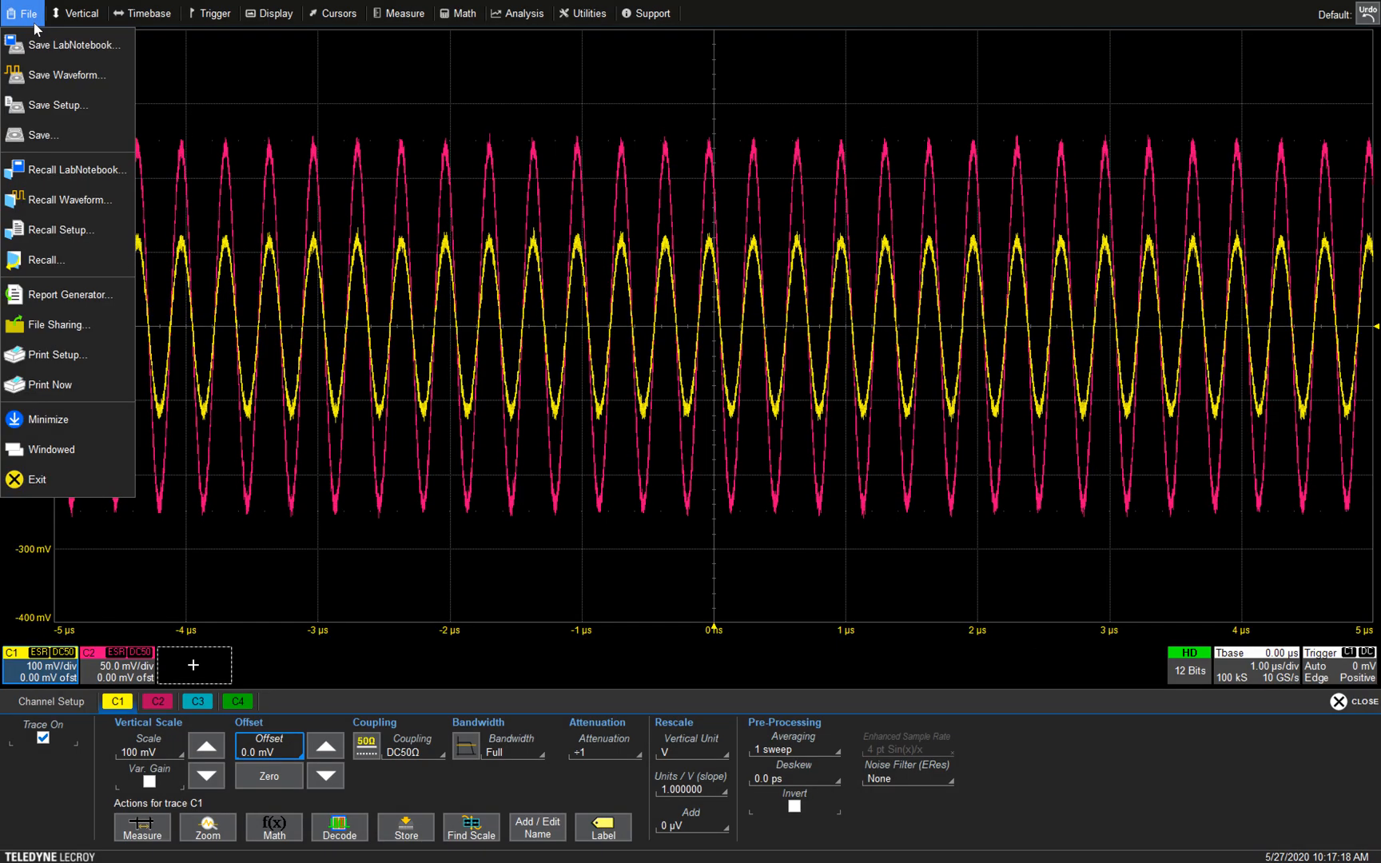
pyautogui.click(37, 72)
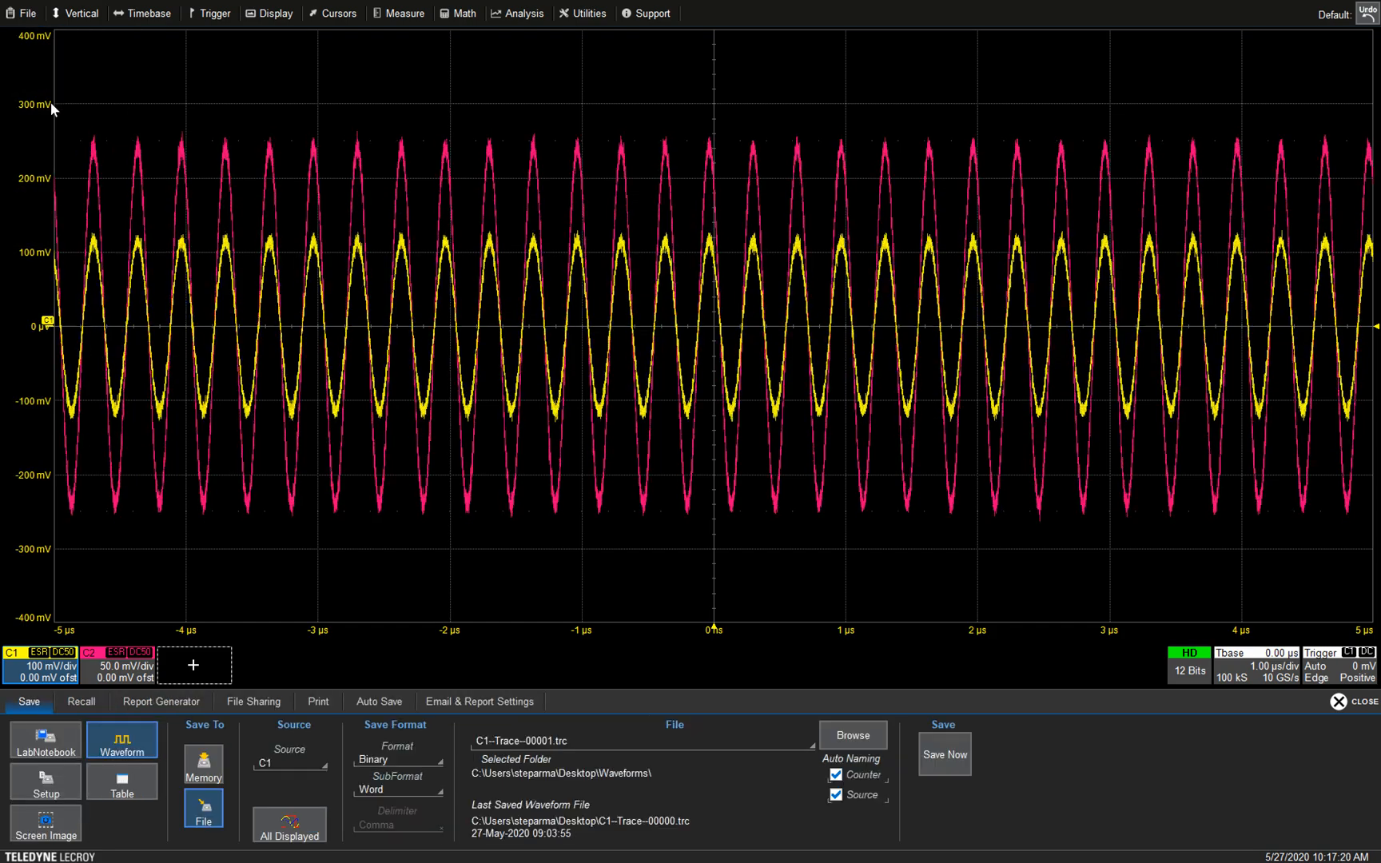
pyautogui.click(869, 734)
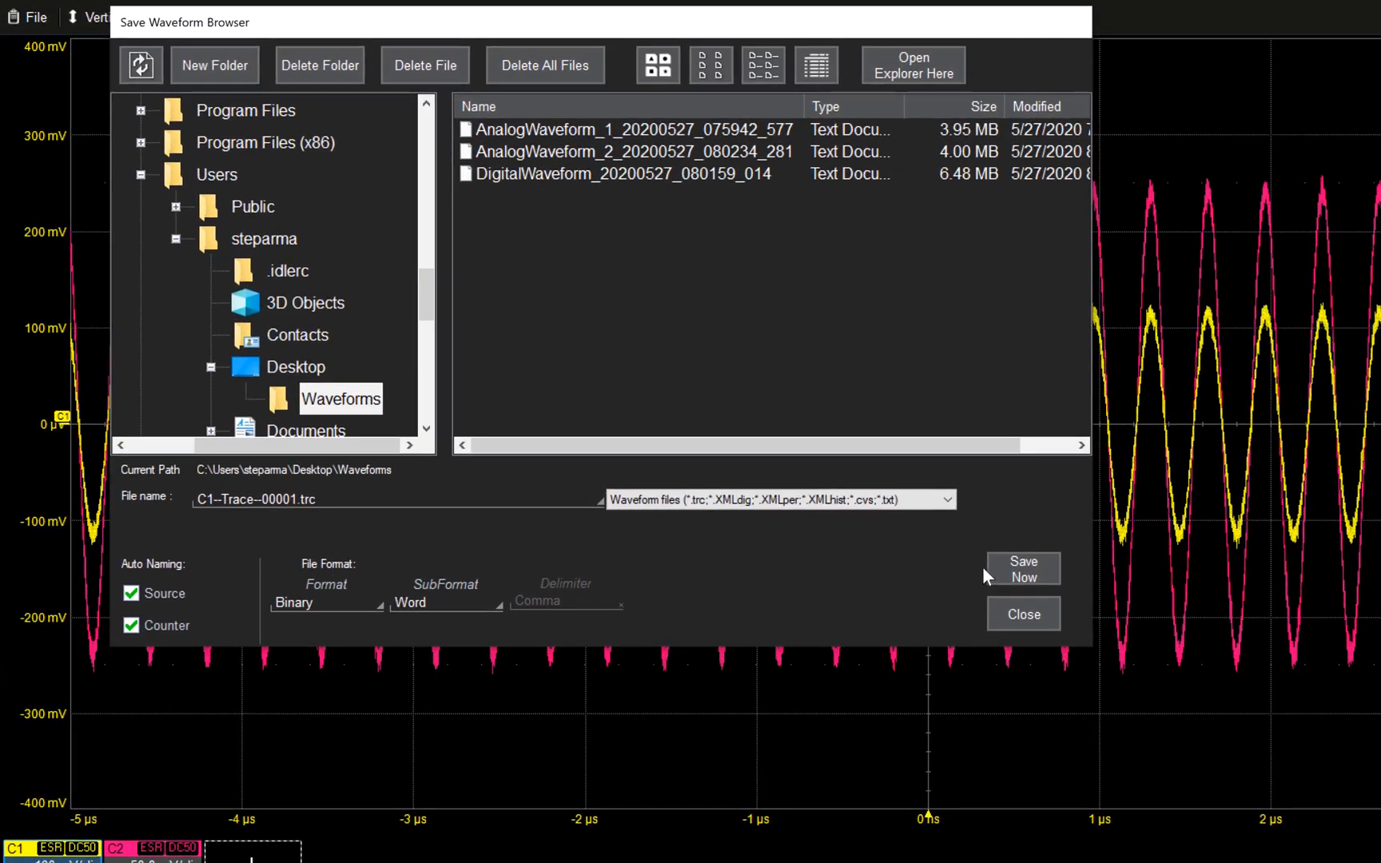
pyautogui.click(1015, 576)
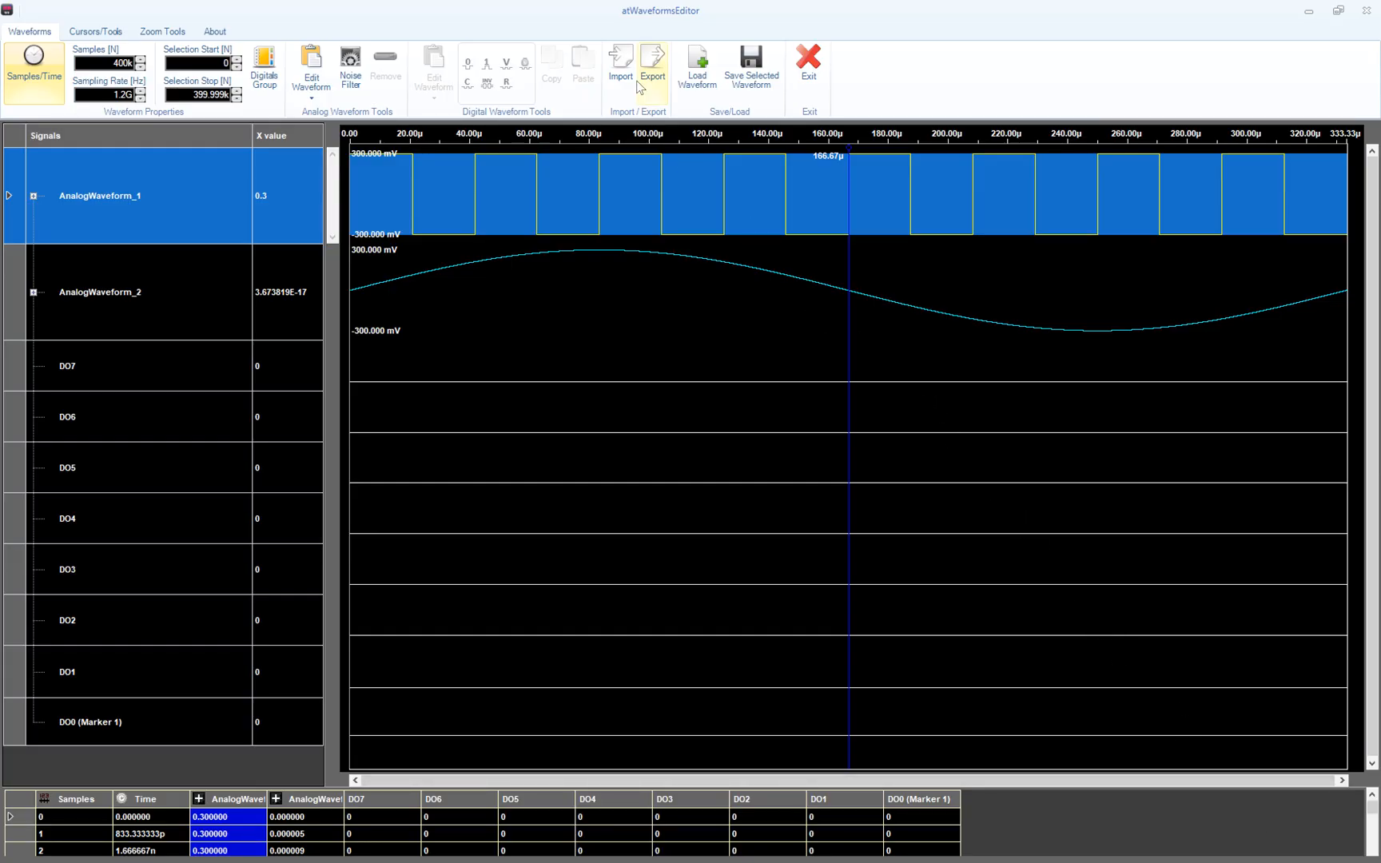
# Step: Load the LeCroy oscilloscope file C1--Trace--00001.trc from the Waveforms folder as AnalogWaveform_1's import source, accepting its conversion to a txt file
pyautogui.click(620, 60)
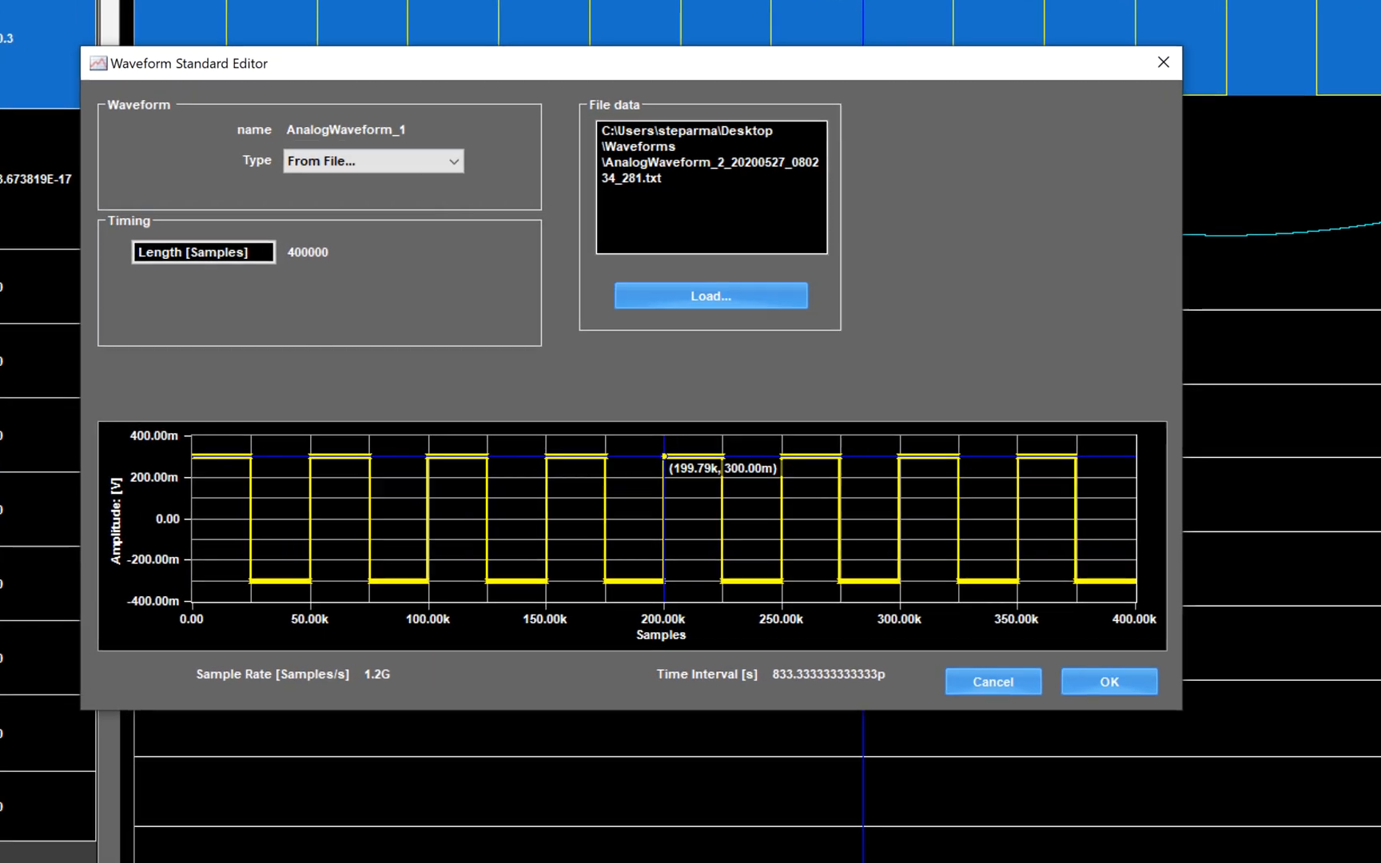
pyautogui.click(750, 296)
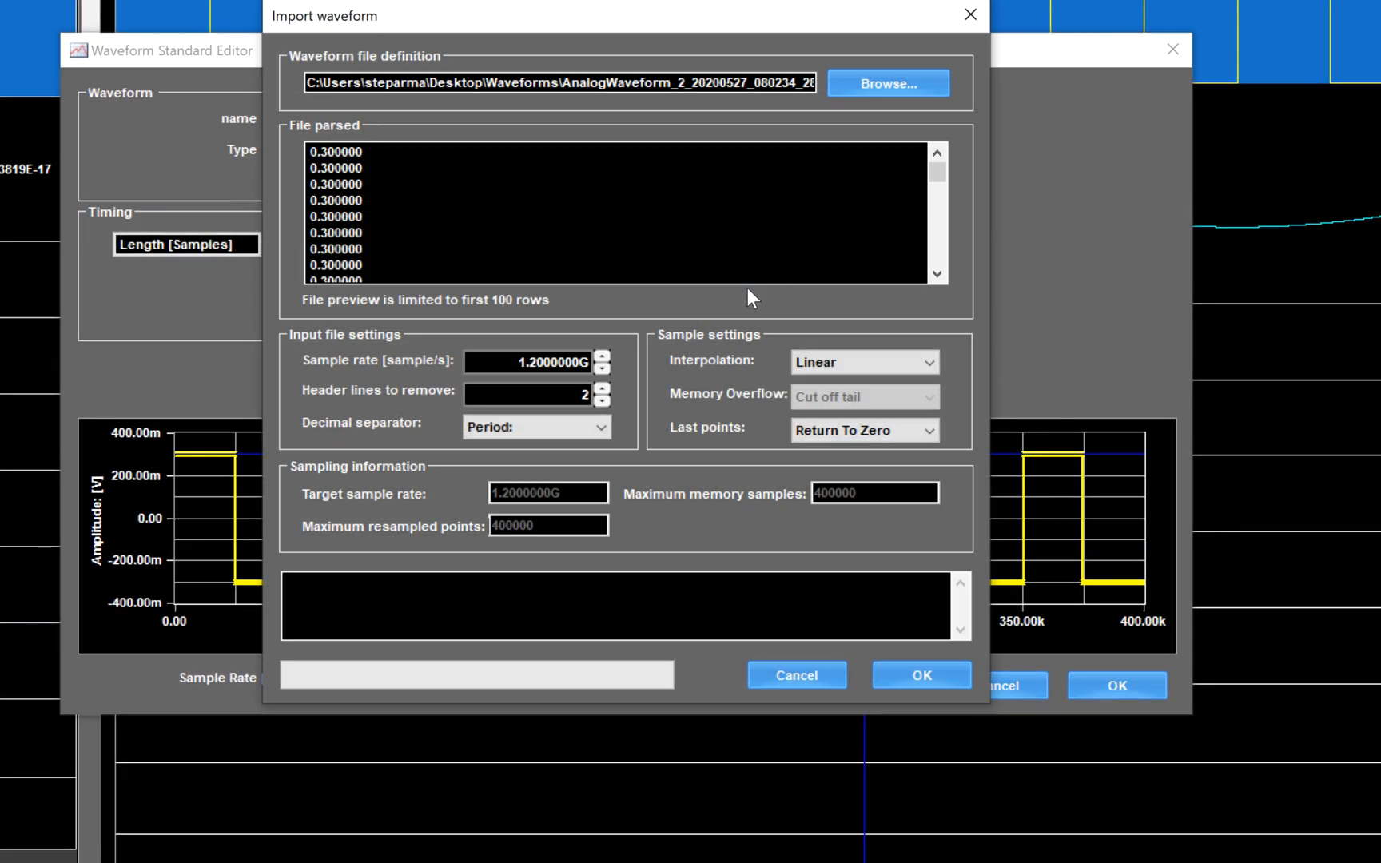
pyautogui.click(884, 89)
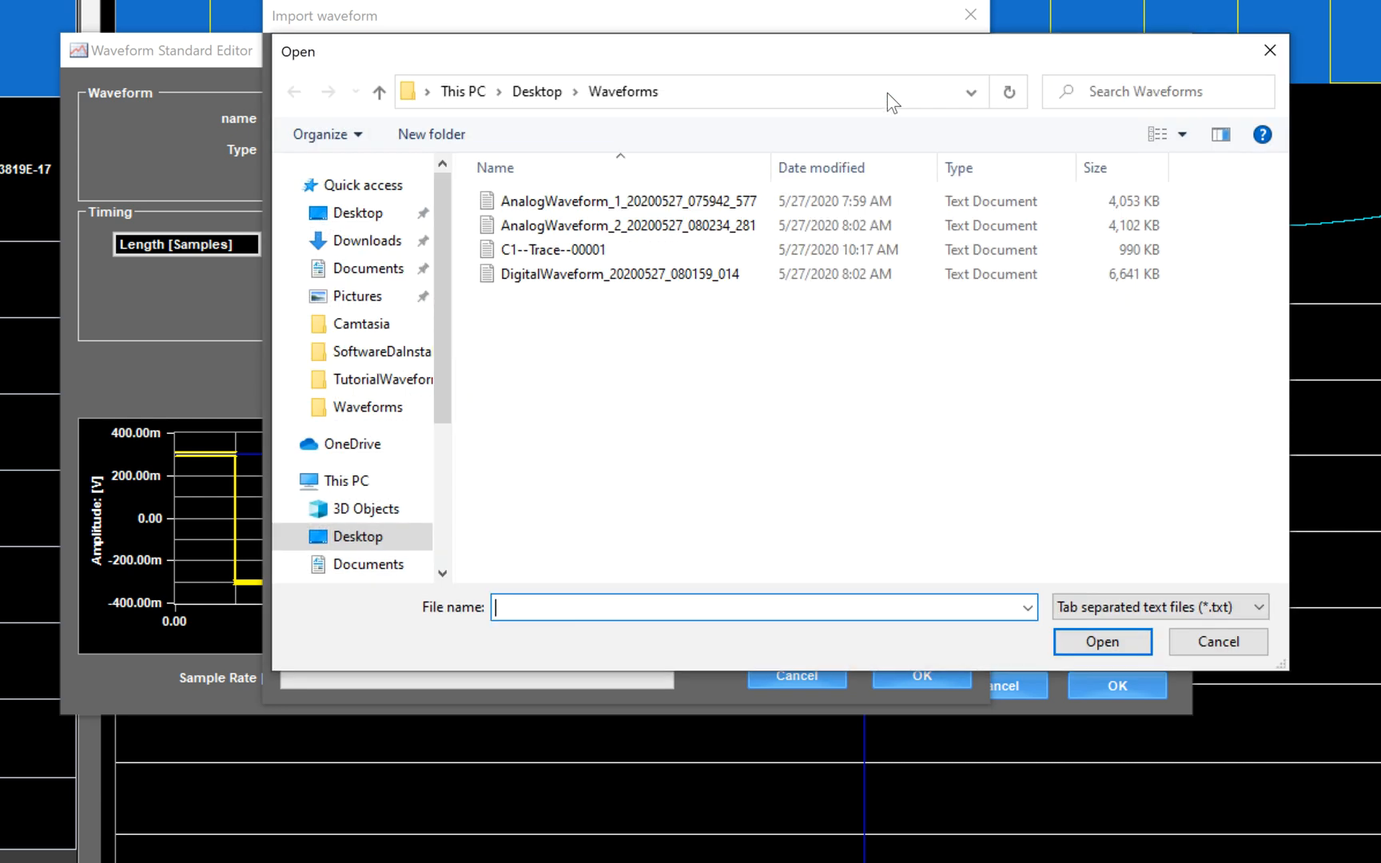
pyautogui.click(1253, 616)
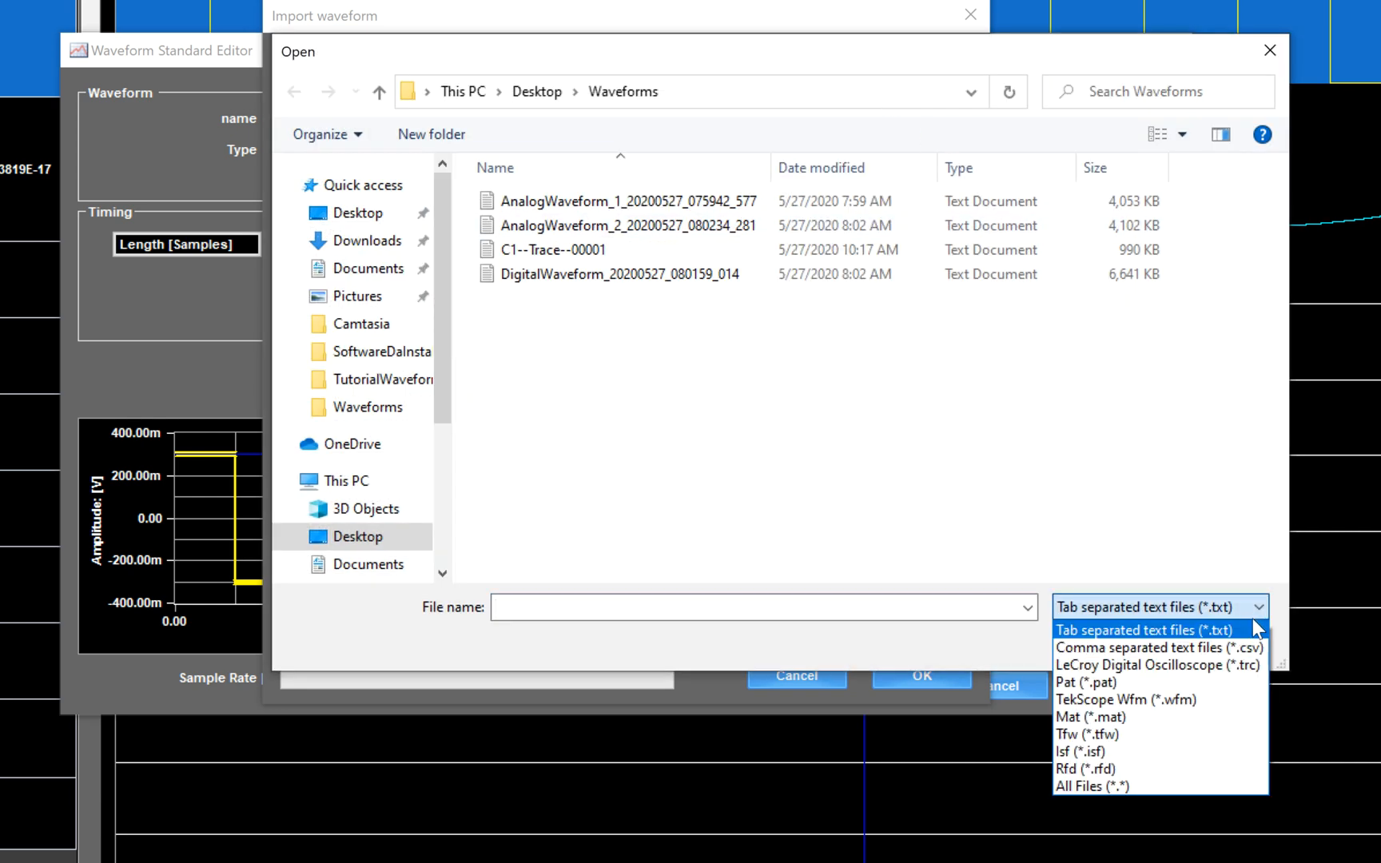
pyautogui.click(1253, 666)
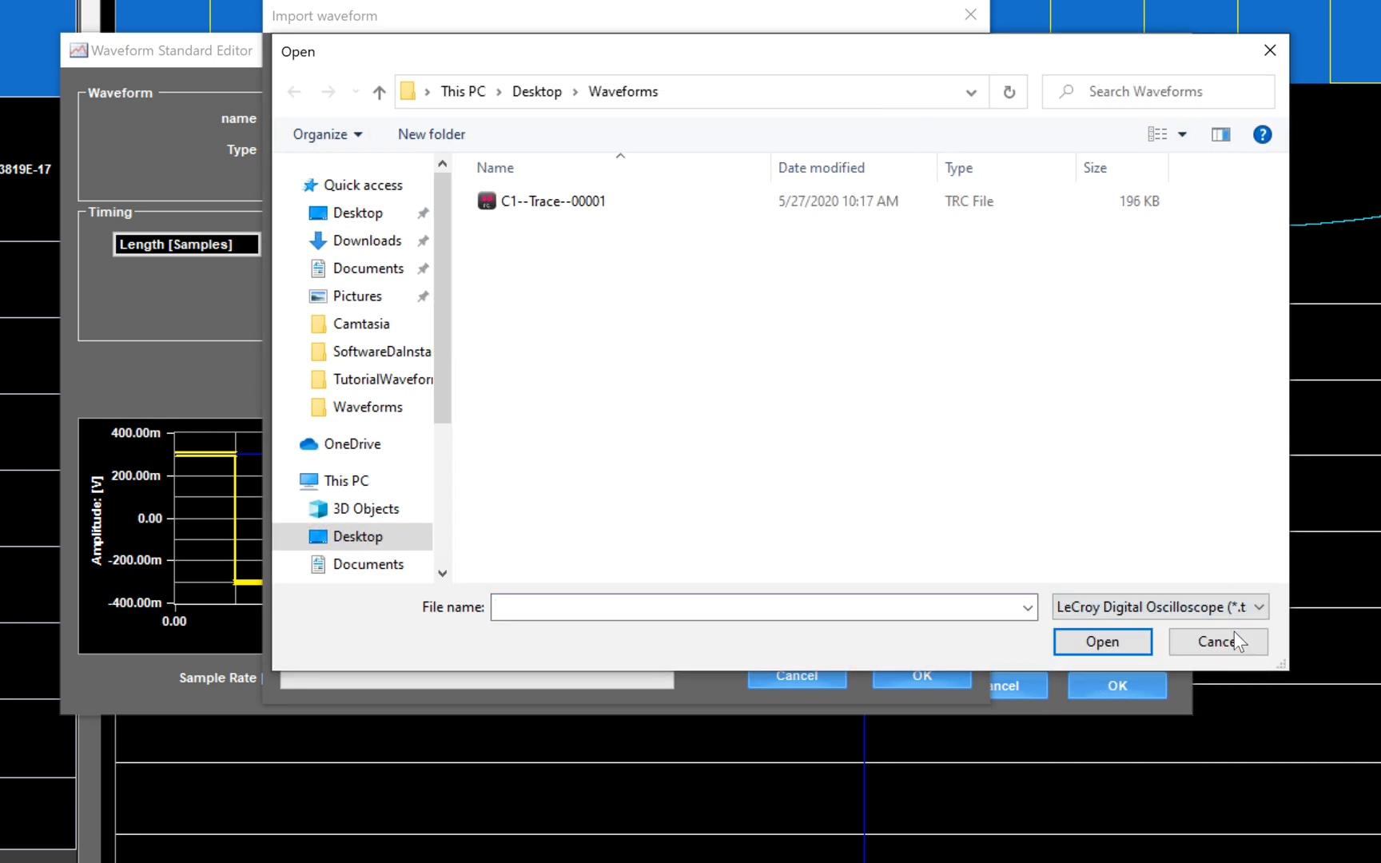
pyautogui.click(771, 200)
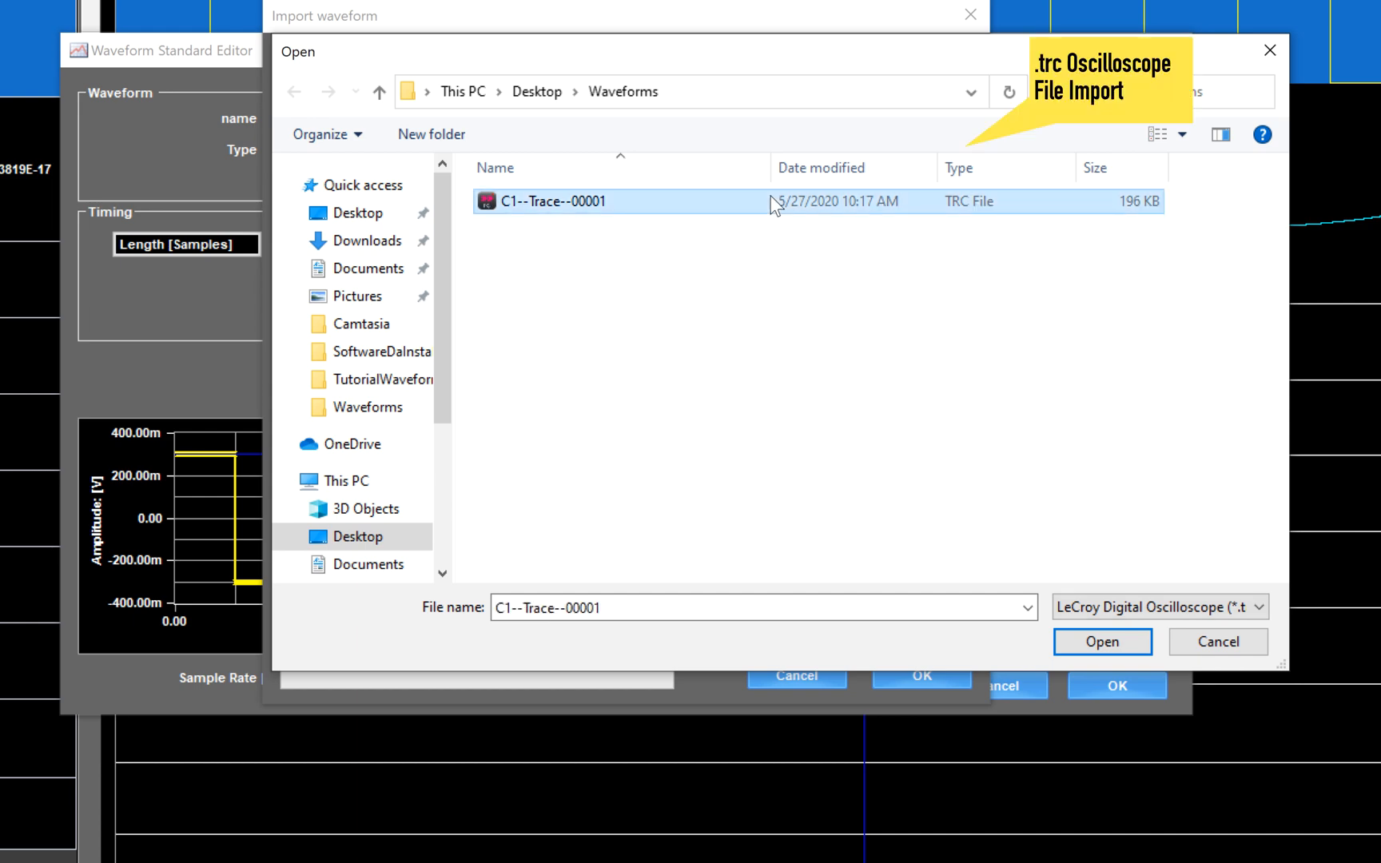
pyautogui.click(1075, 642)
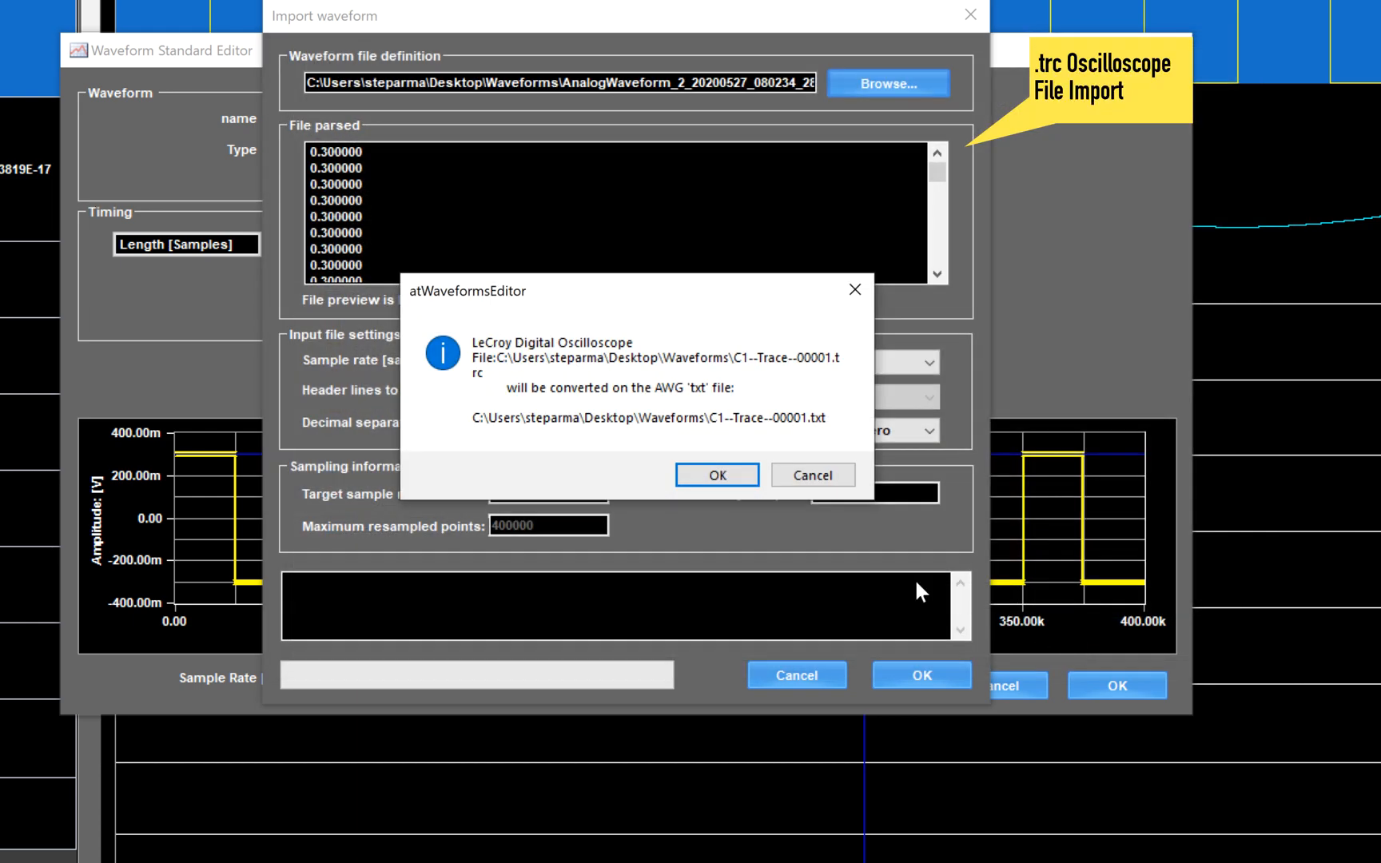
pyautogui.click(744, 477)
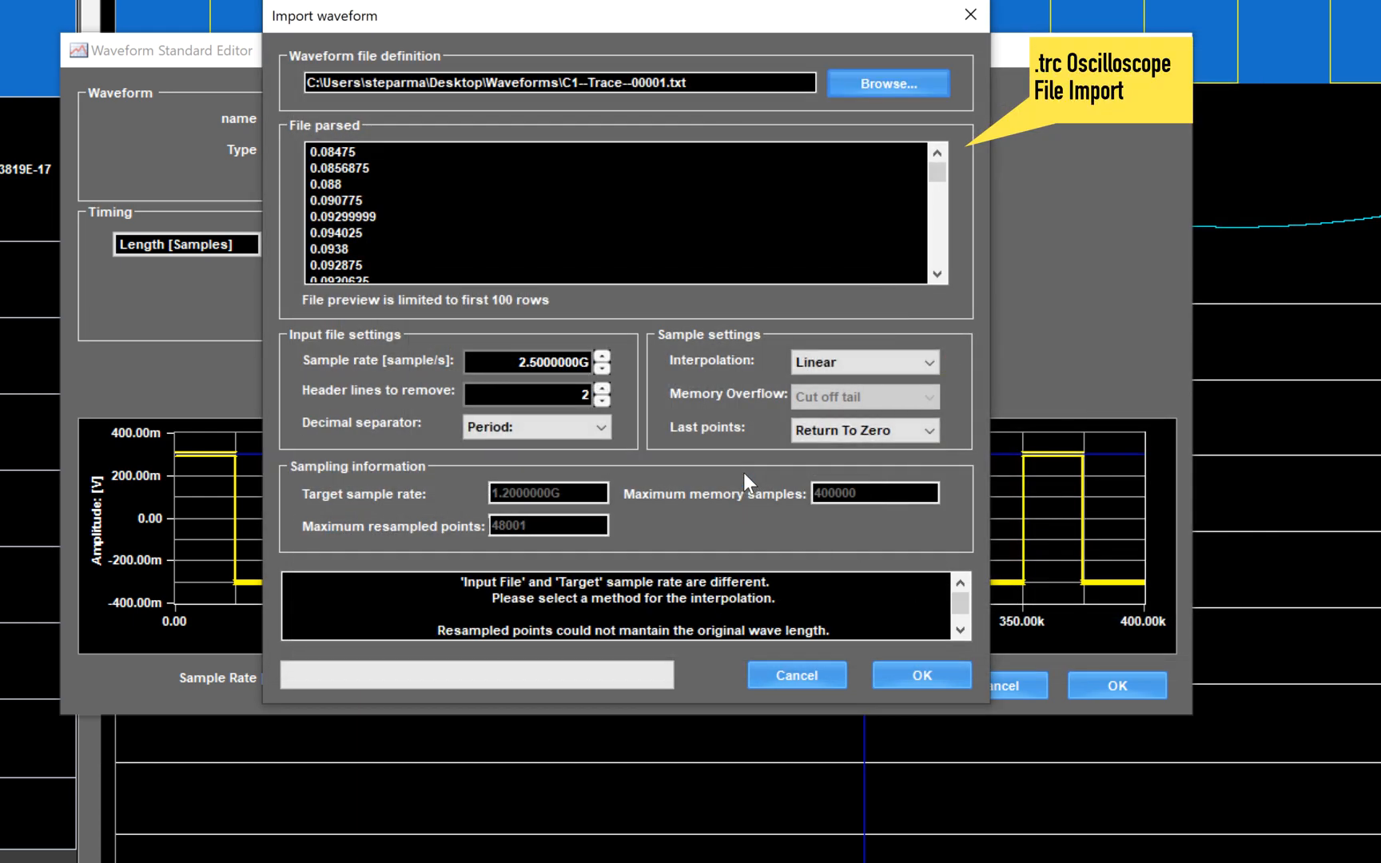
# Step: Set the header lines to remove to 0 to examine the converted file's header rows, and restore the setting to 2
pyautogui.click(601, 400)
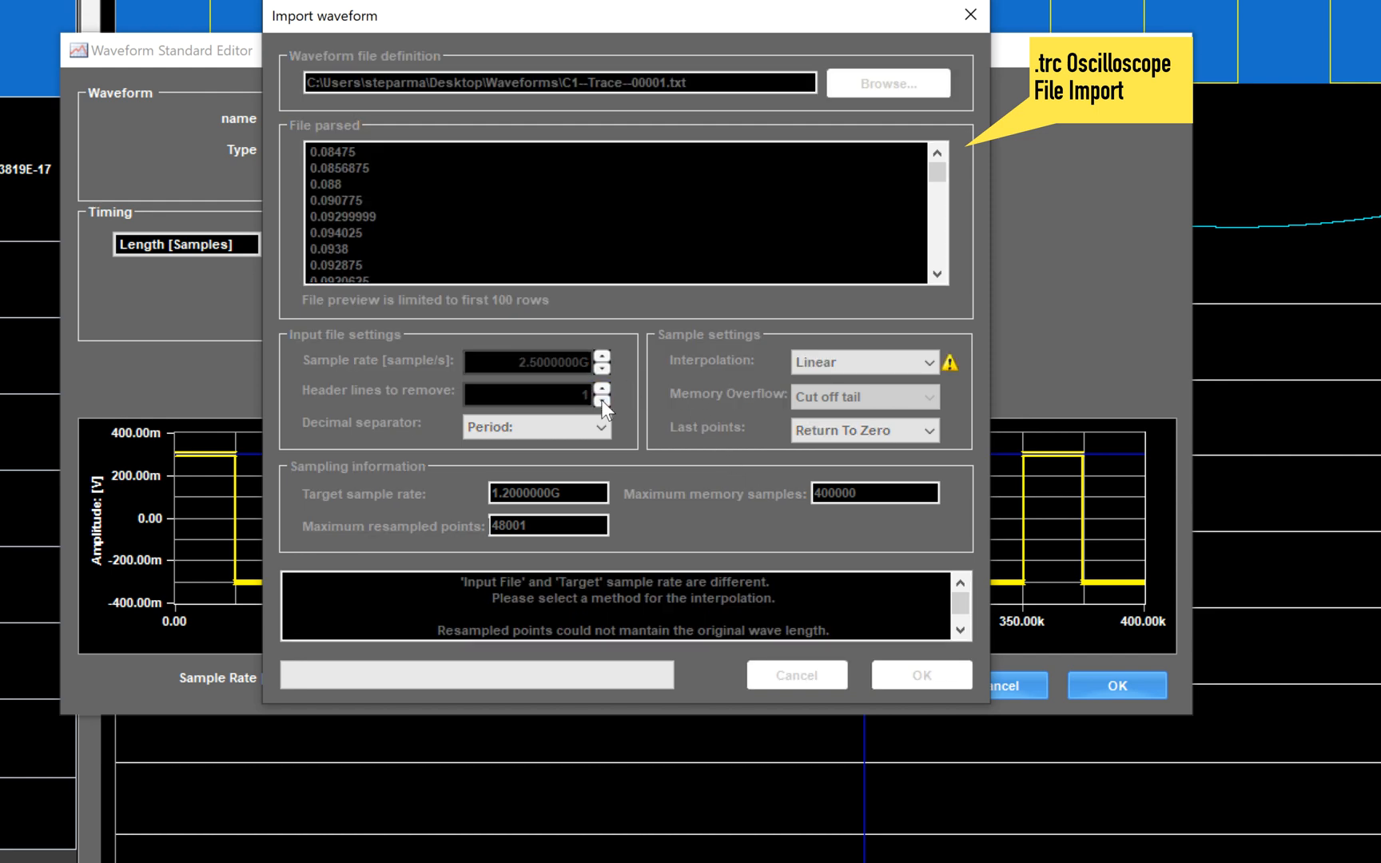
pyautogui.click(601, 400)
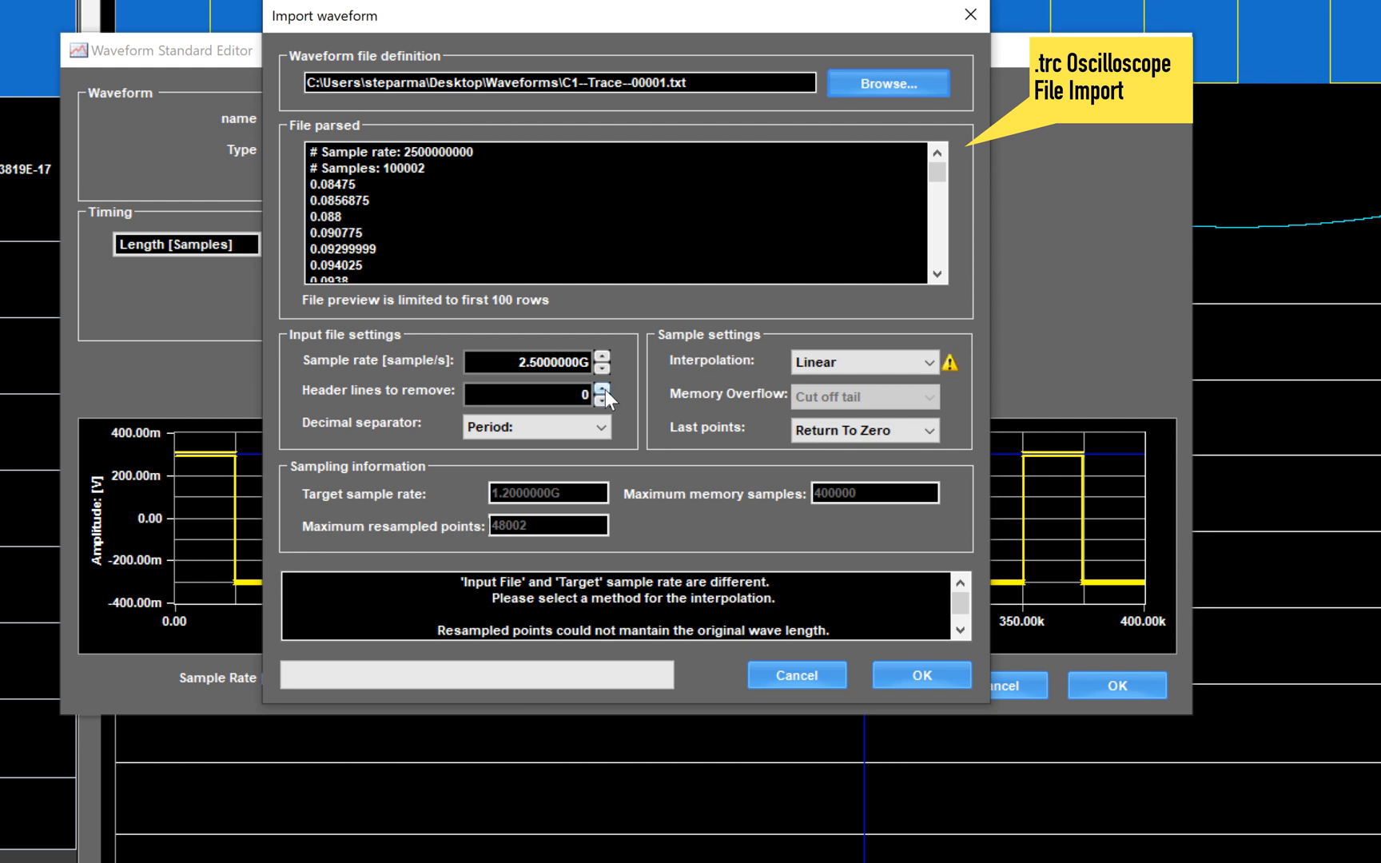
pyautogui.click(602, 388)
pyautogui.click(601, 389)
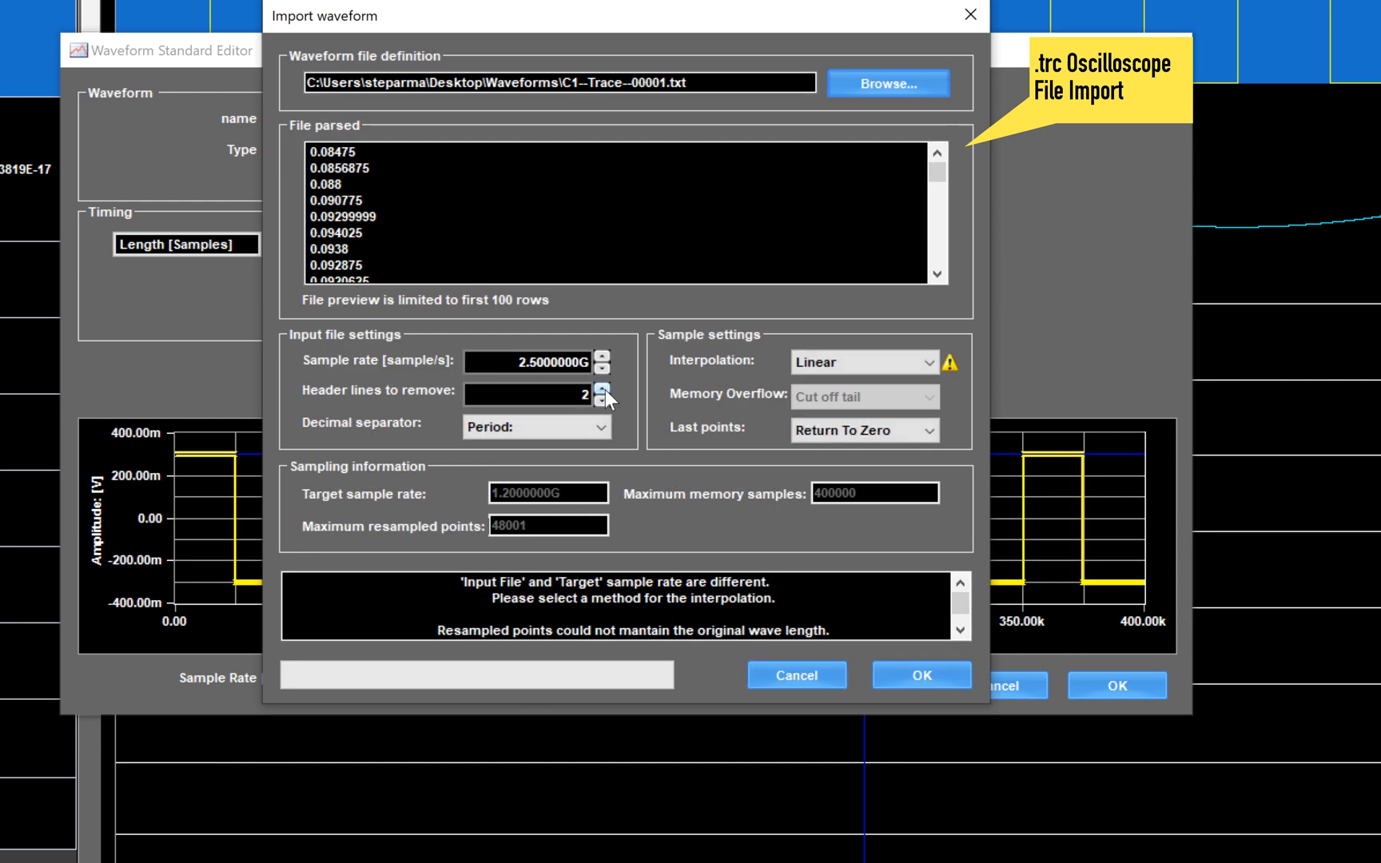
# Step: Review the interpolation methods, keep Linear, and apply the trace import to AnalogWaveform_1
pyautogui.click(927, 360)
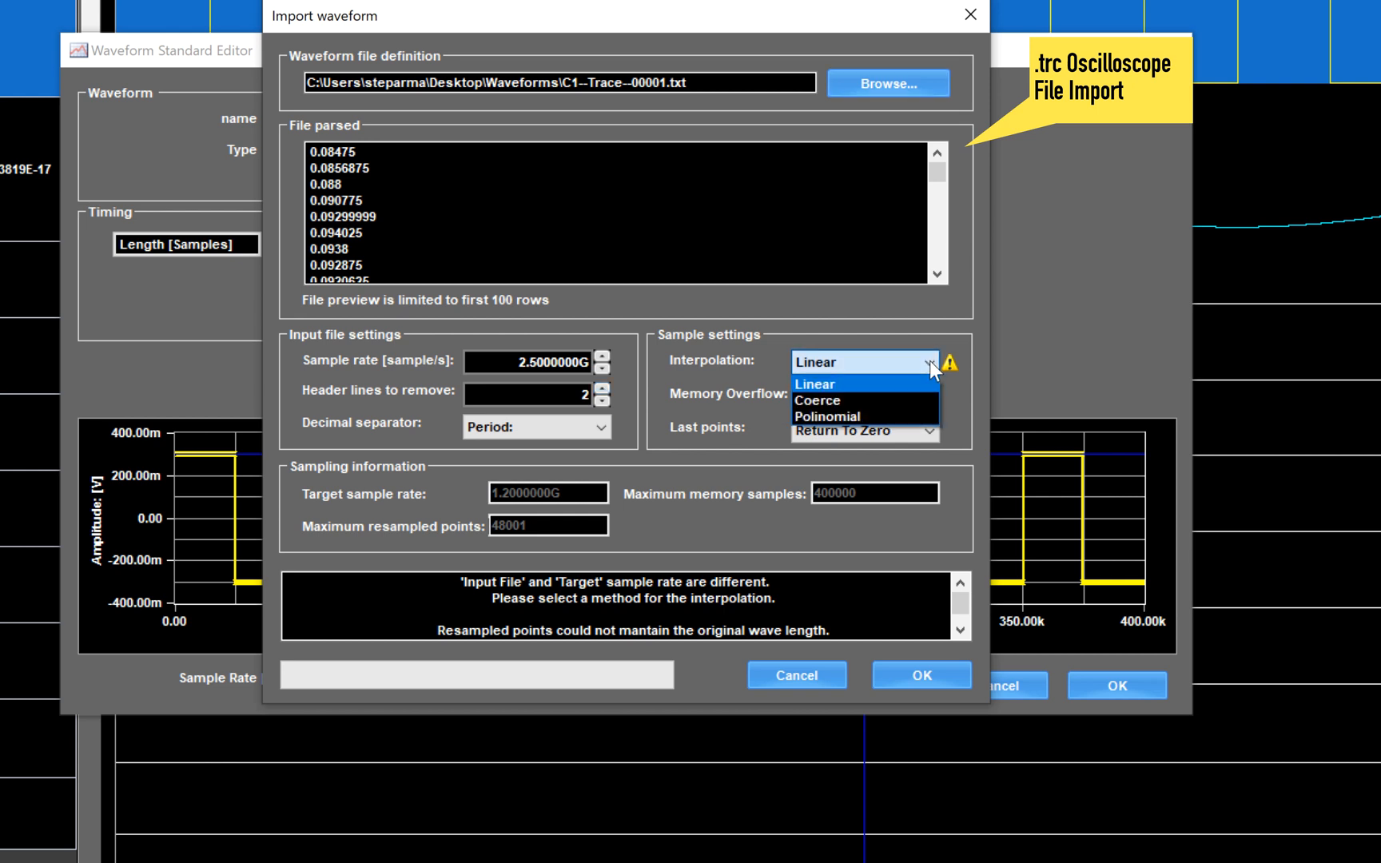
pyautogui.click(928, 360)
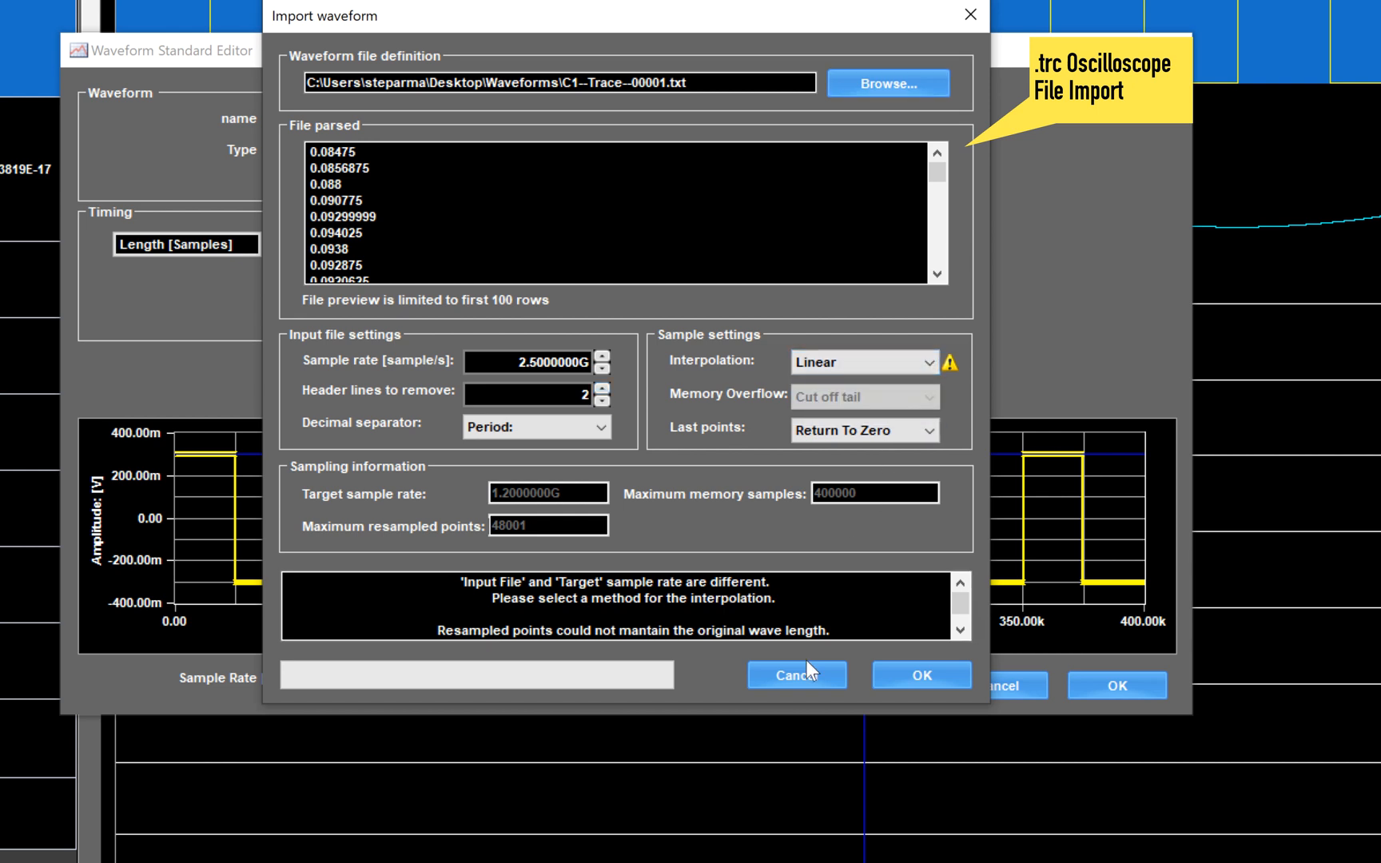
pyautogui.click(931, 682)
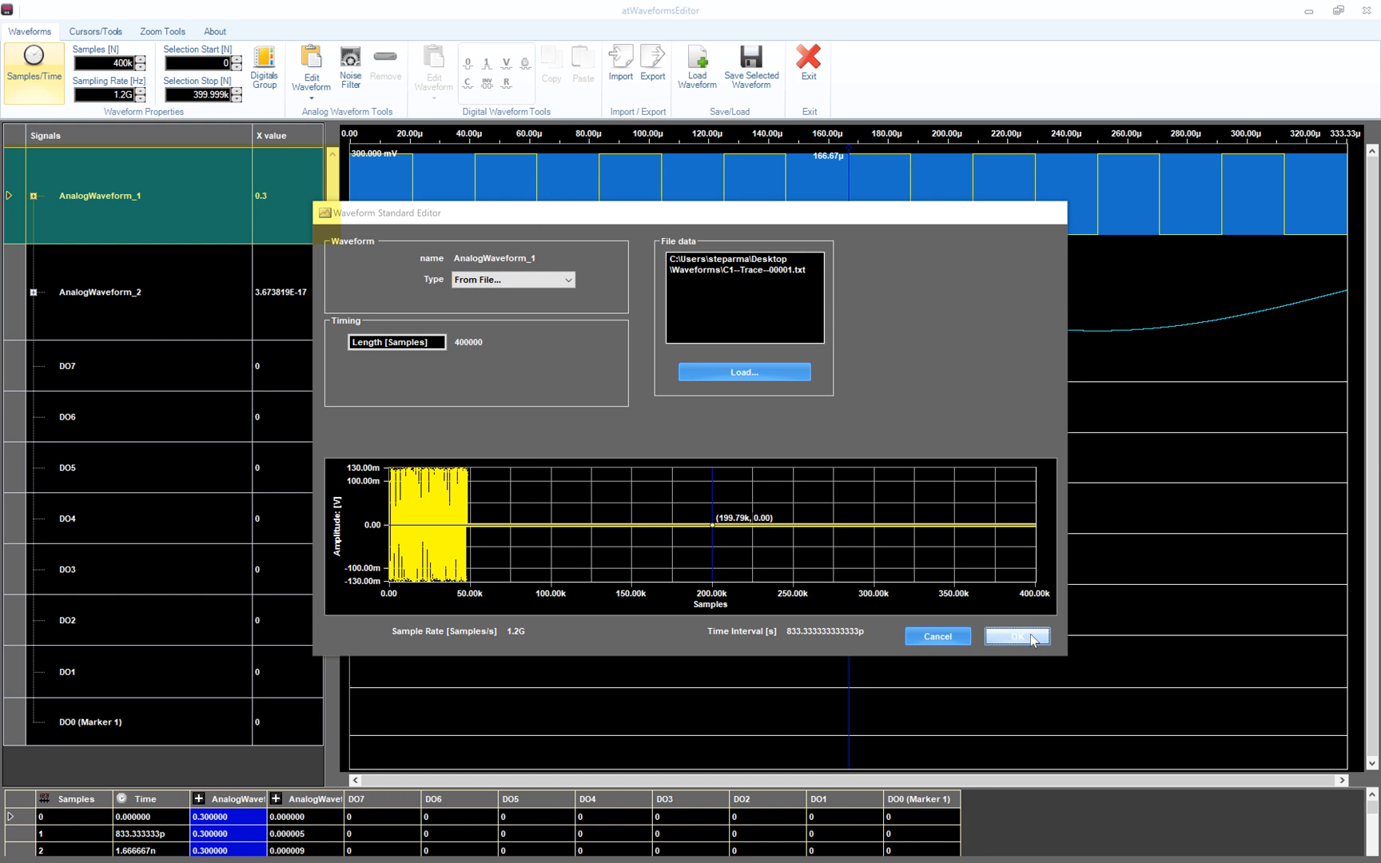
pyautogui.click(1117, 685)
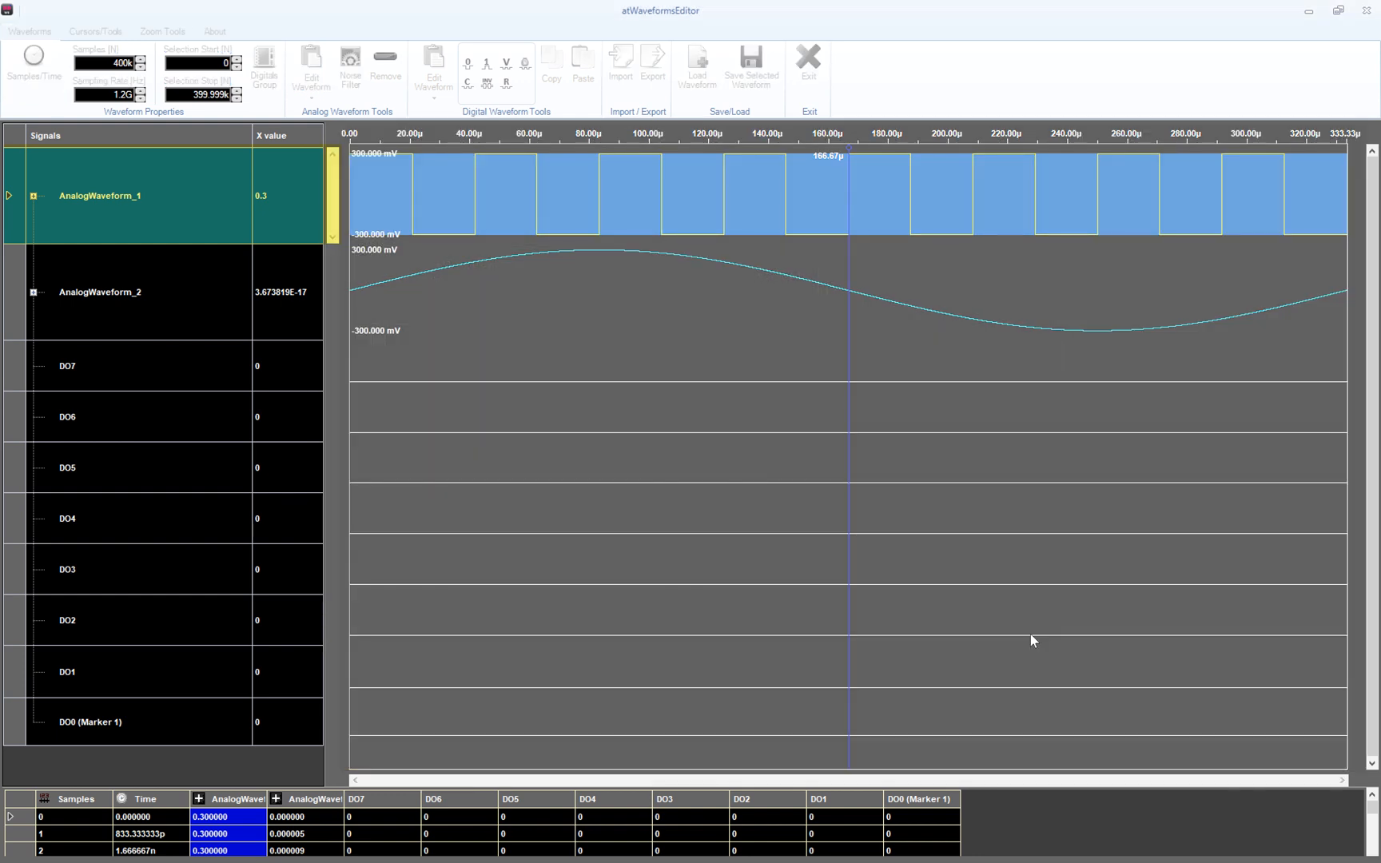
# Step: Manually zoom in horizontally on AnalogWaveform_1 to about 11 to 17.2 µs and enlarge its row height to examine the imported signal
pyautogui.click(154, 35)
pyautogui.click(38, 100)
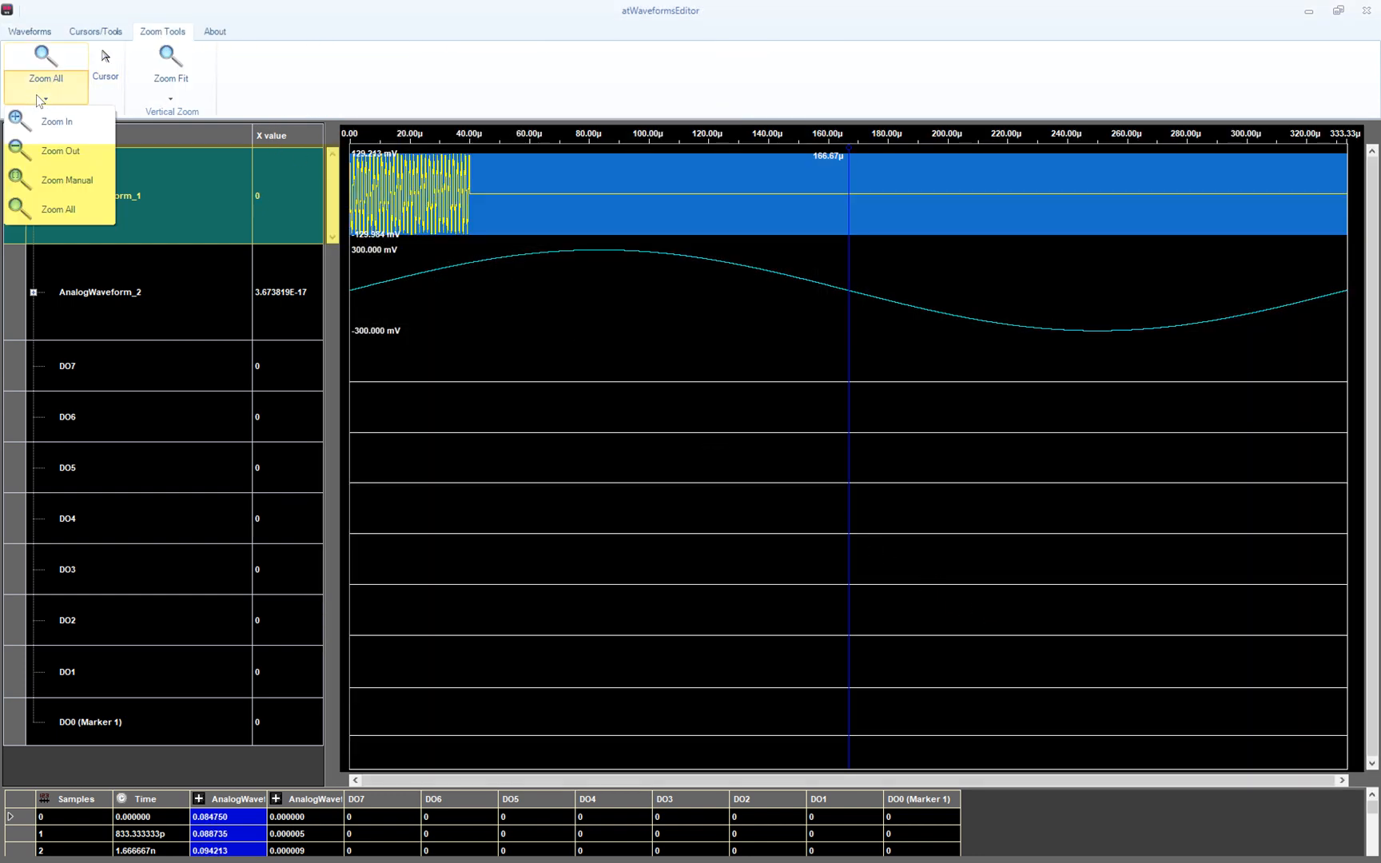
pyautogui.click(62, 182)
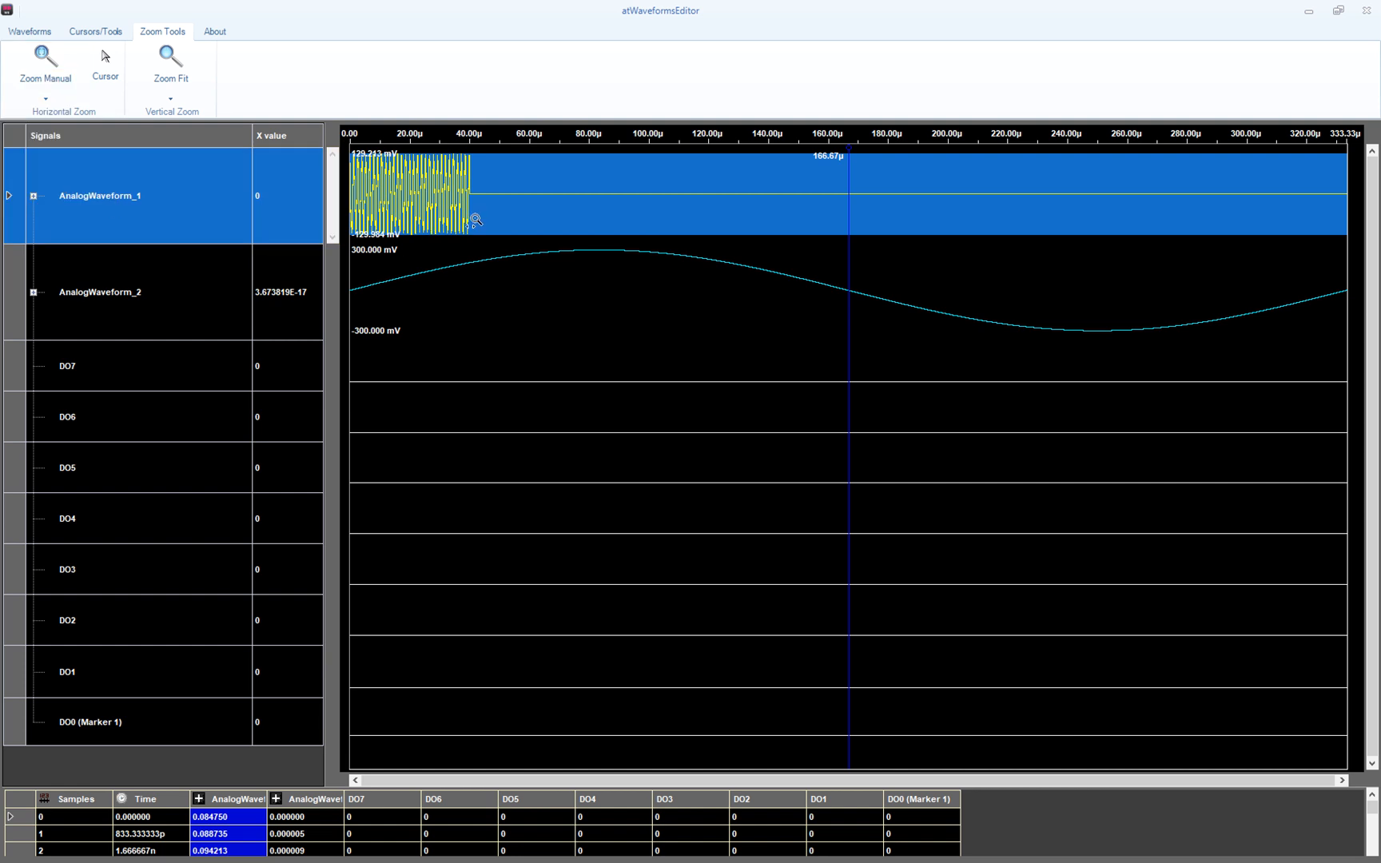
pyautogui.moveTo(482, 219); pyautogui.dragTo(325, 222)
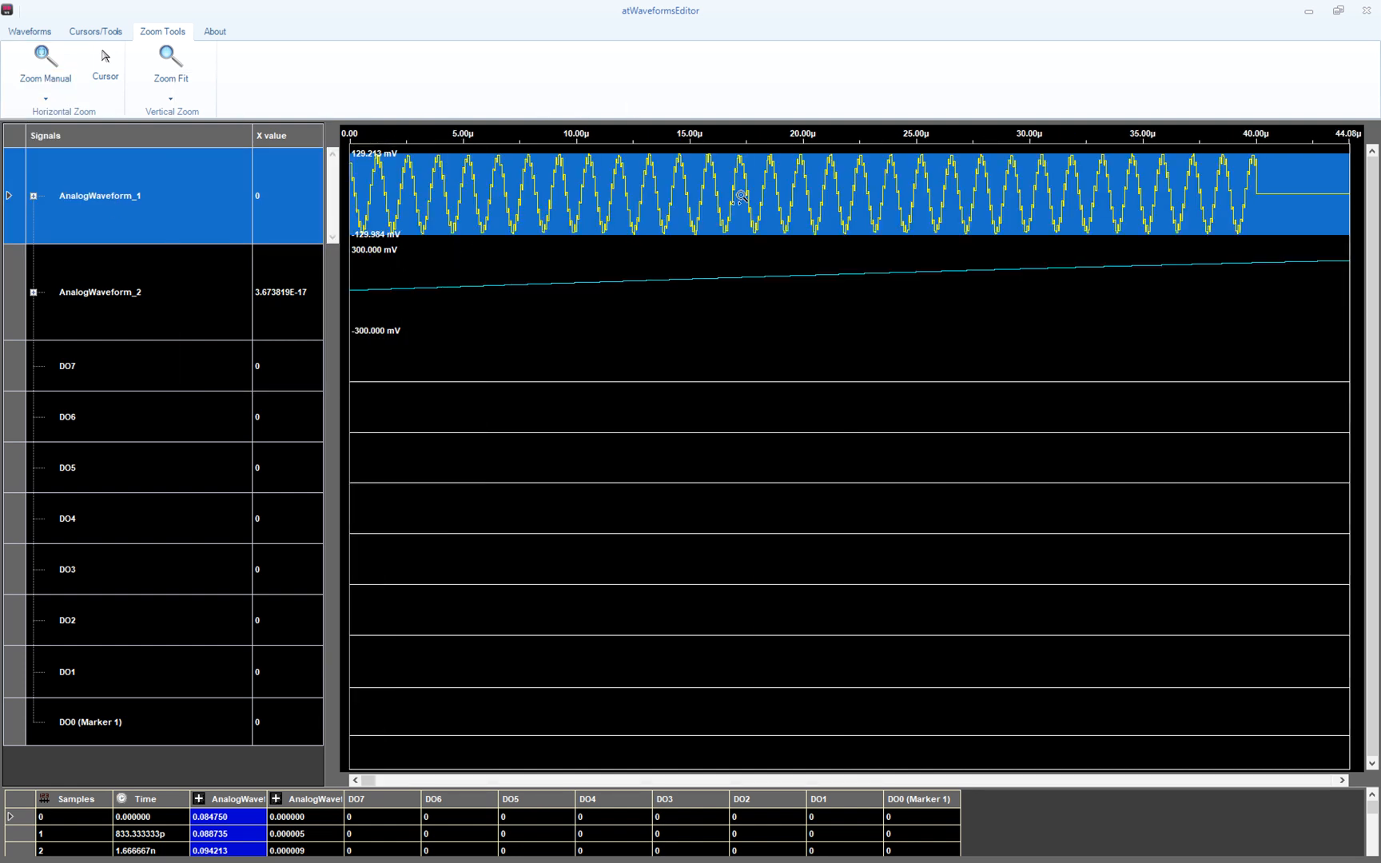
pyautogui.moveTo(741, 196); pyautogui.dragTo(600, 200)
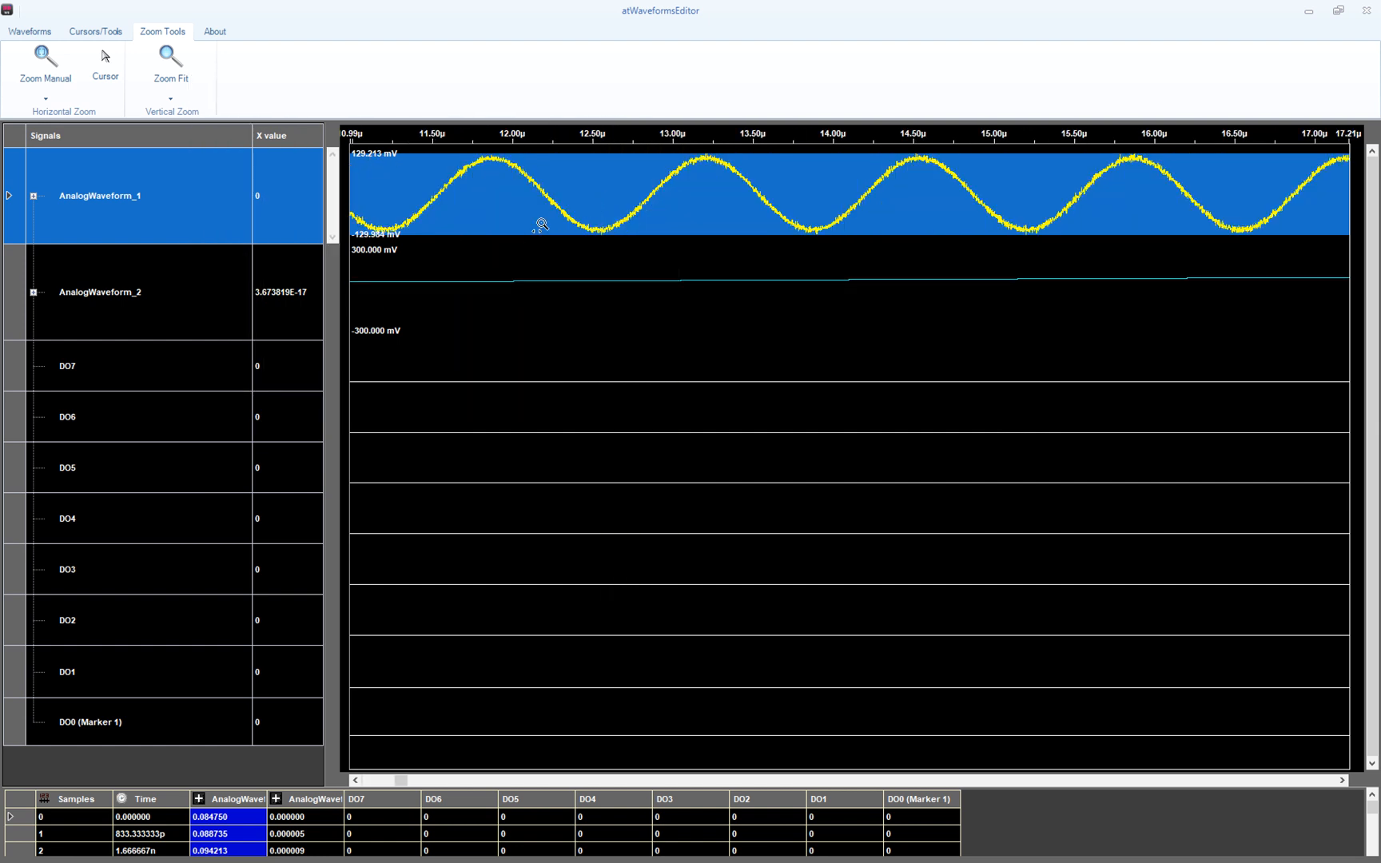
pyautogui.moveTo(9, 246); pyautogui.dragTo(16, 537)
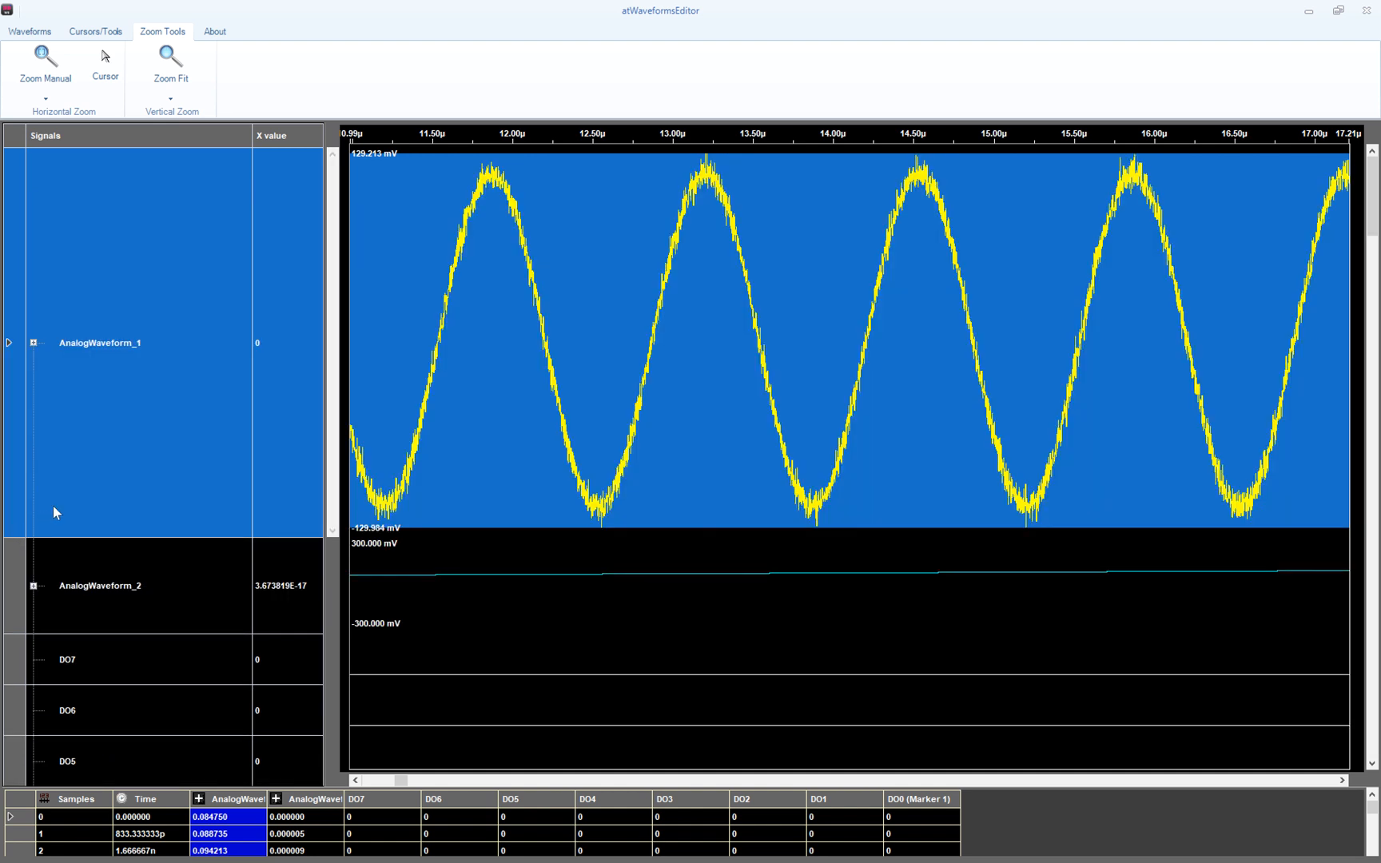